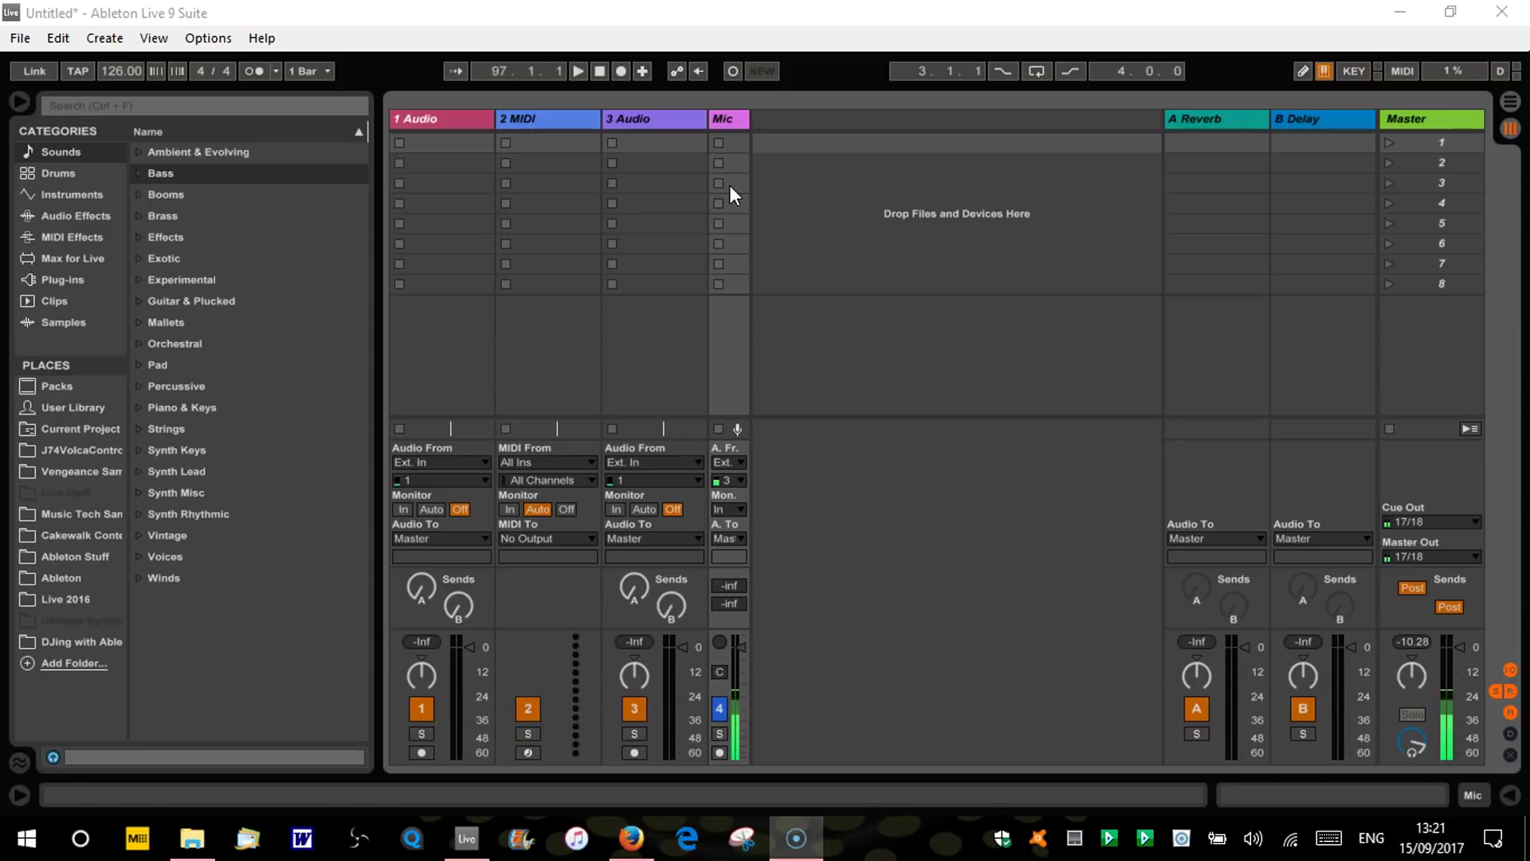
Step: Delete the 2 MIDI track and the audio track that follows it
left_click(542, 122)
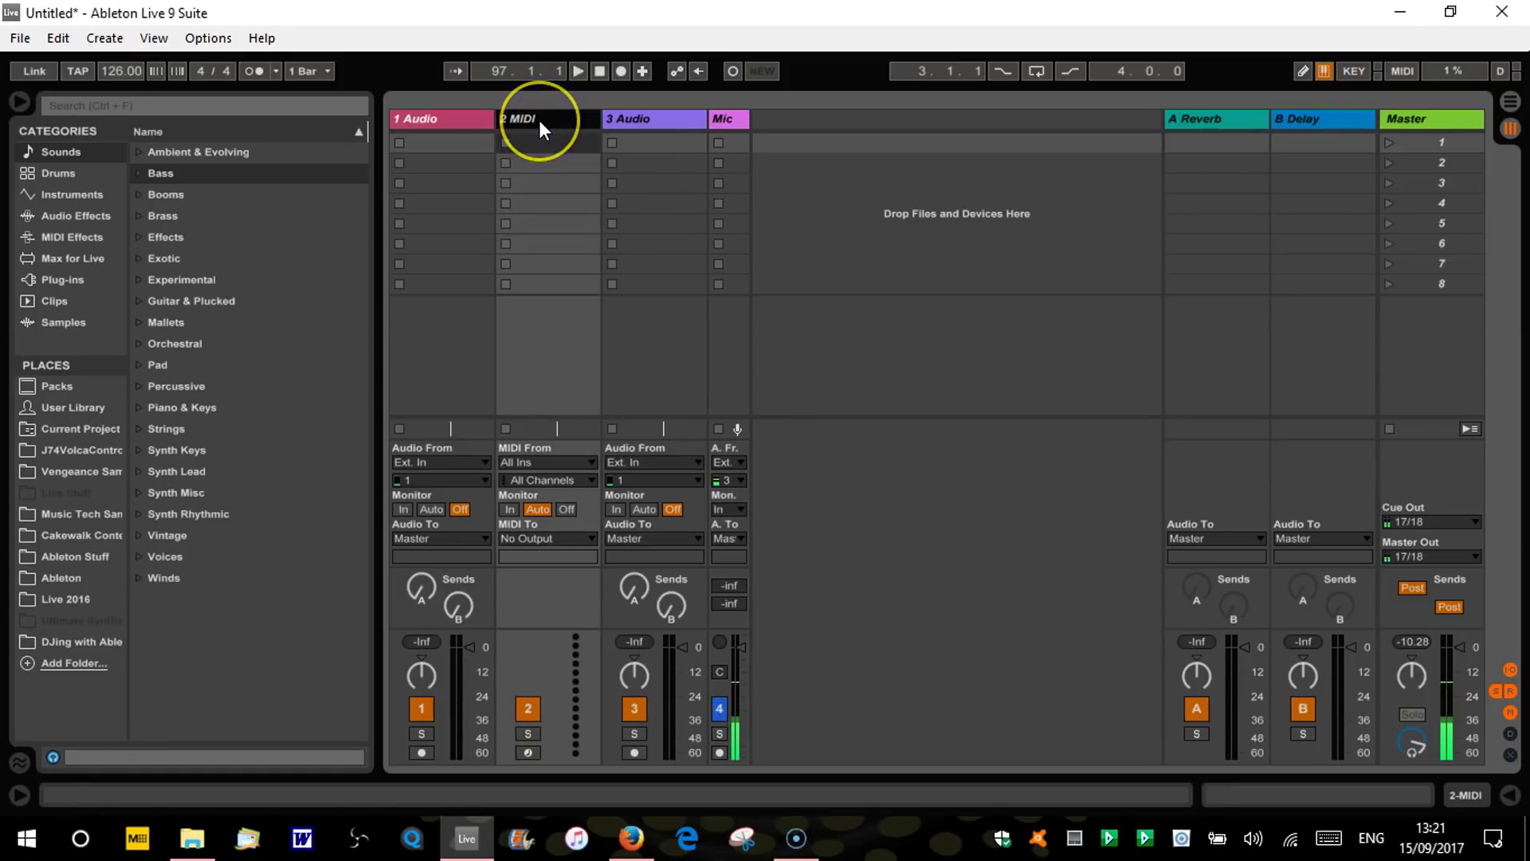
key("Delete")
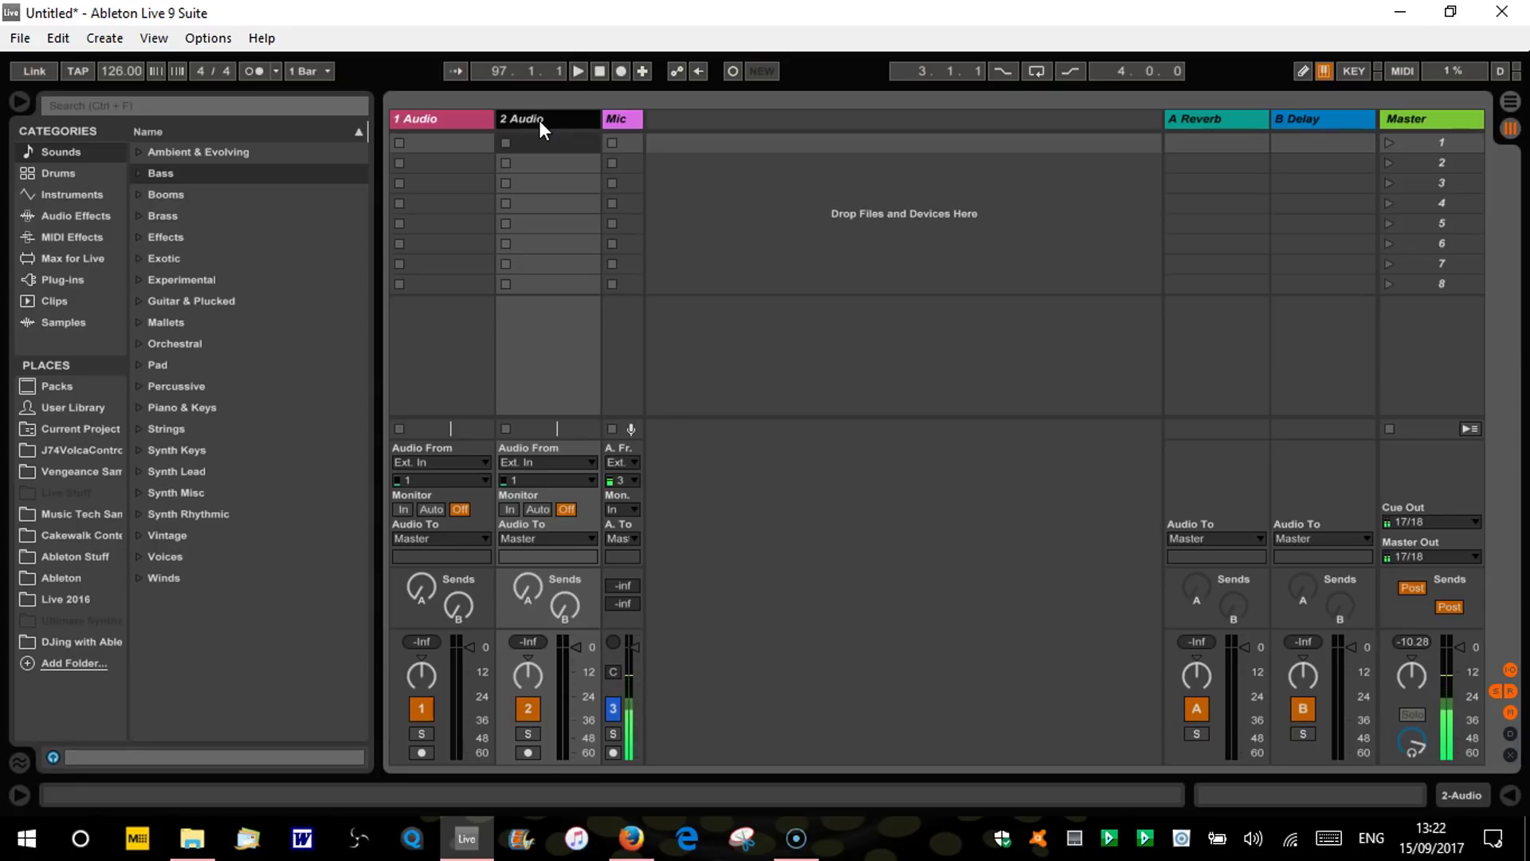
key("Delete")
Step: Insert a new audio track between the 1 Audio and Mic tracks
left_click(460, 120)
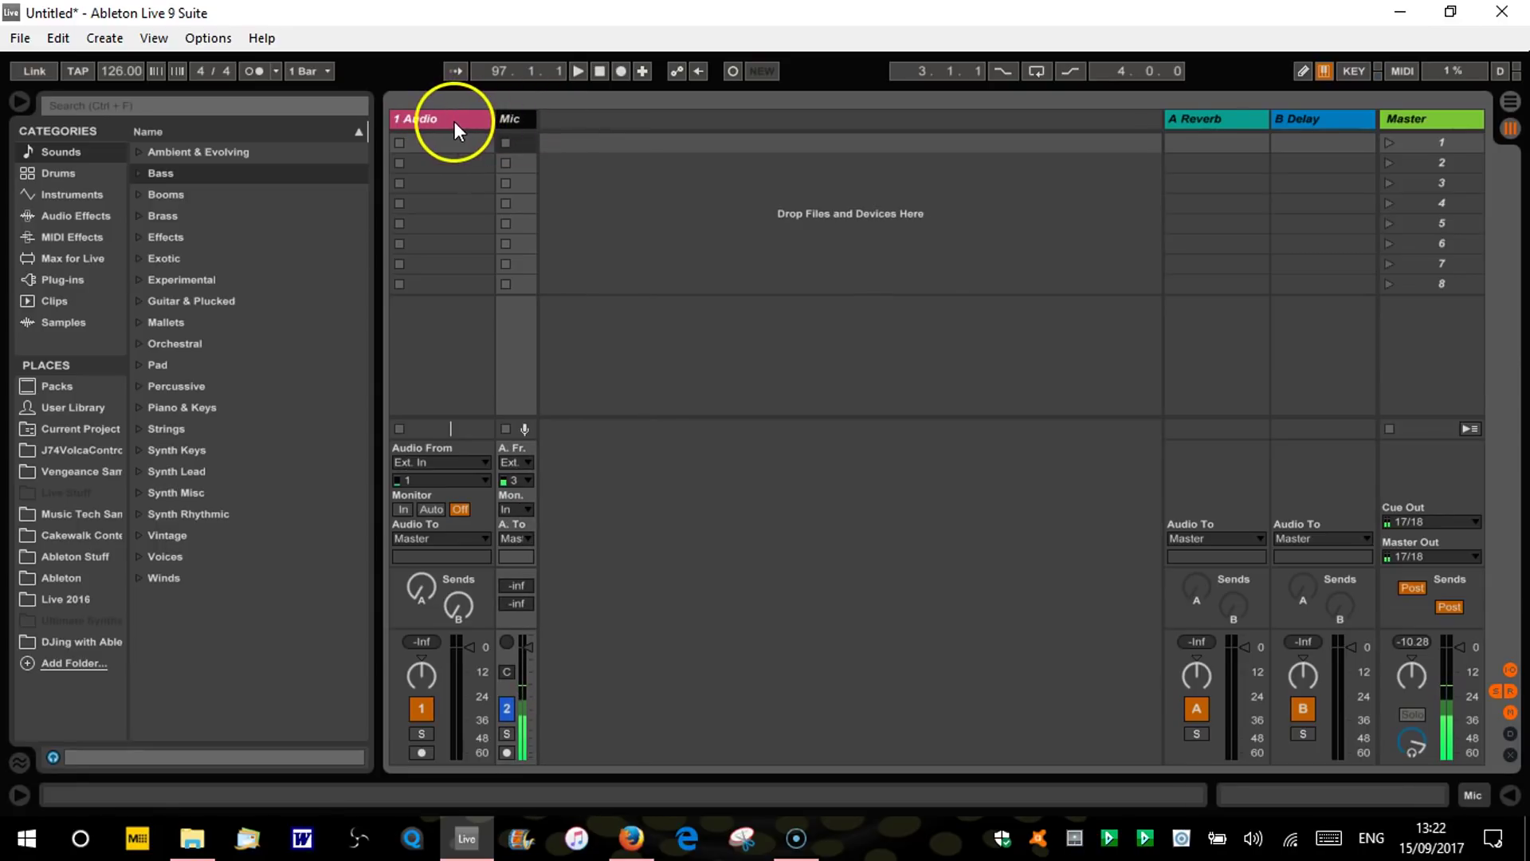
left_click(586, 117)
right_click(586, 120)
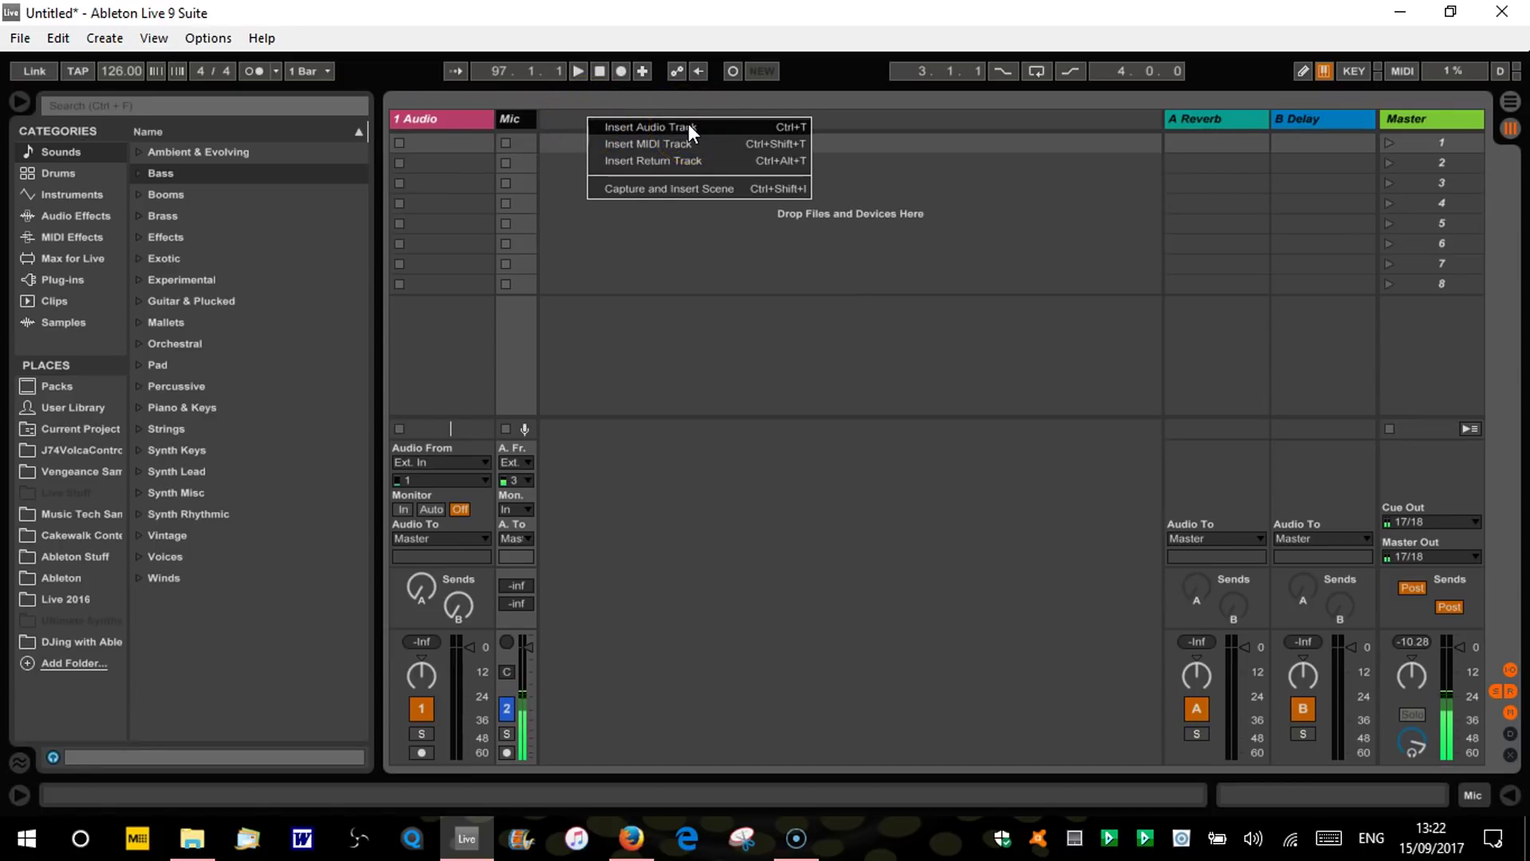
left_click(687, 251)
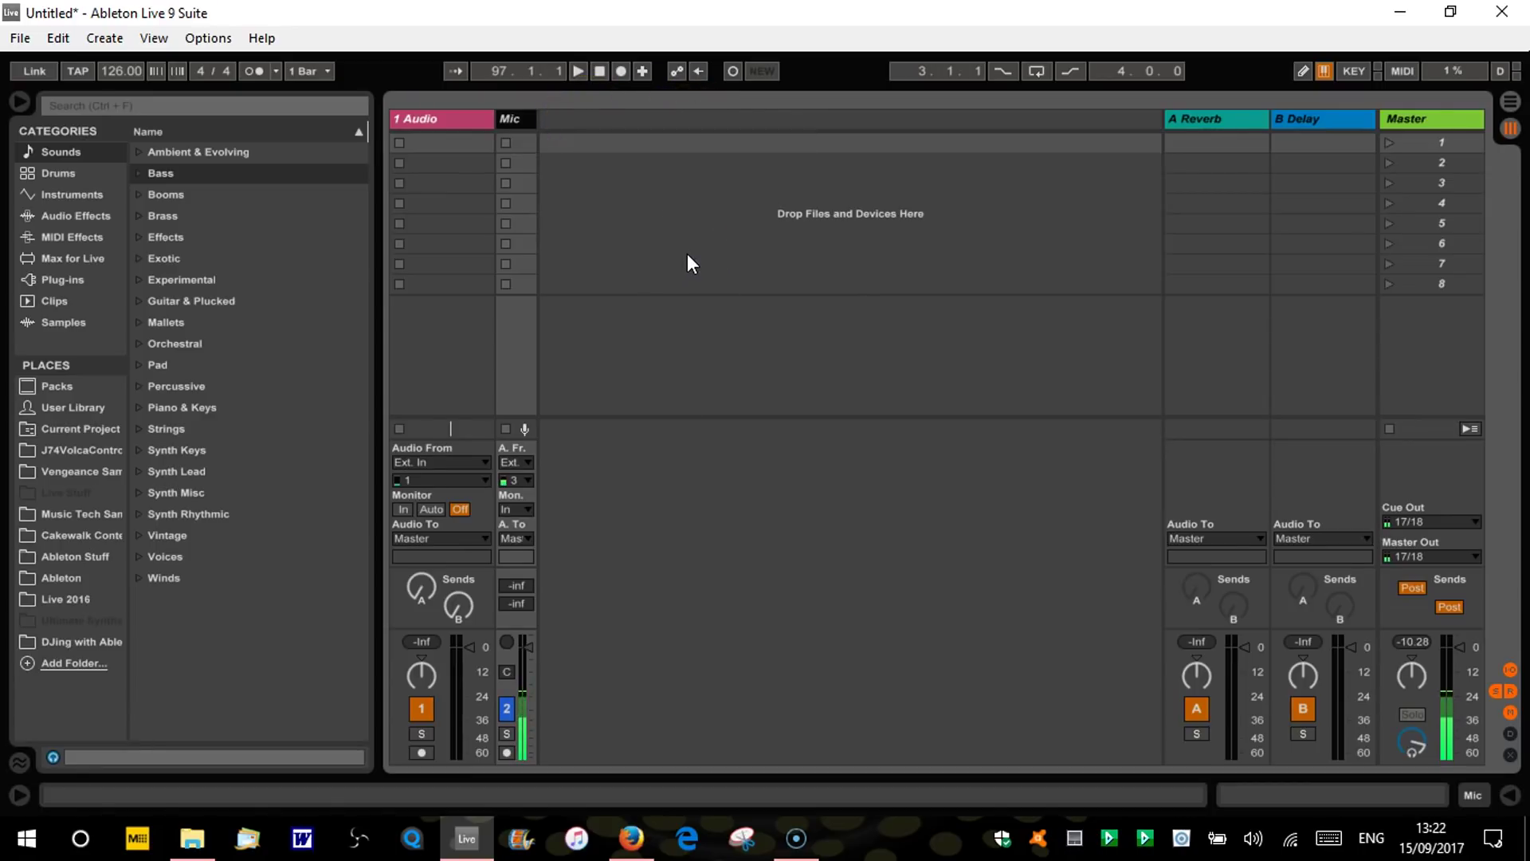
key("ctrl+t")
mouse_move(562, 118)
left_mouse_down()
mouse_move(497, 118)
mouse_move(587, 120)
left_mouse_up()
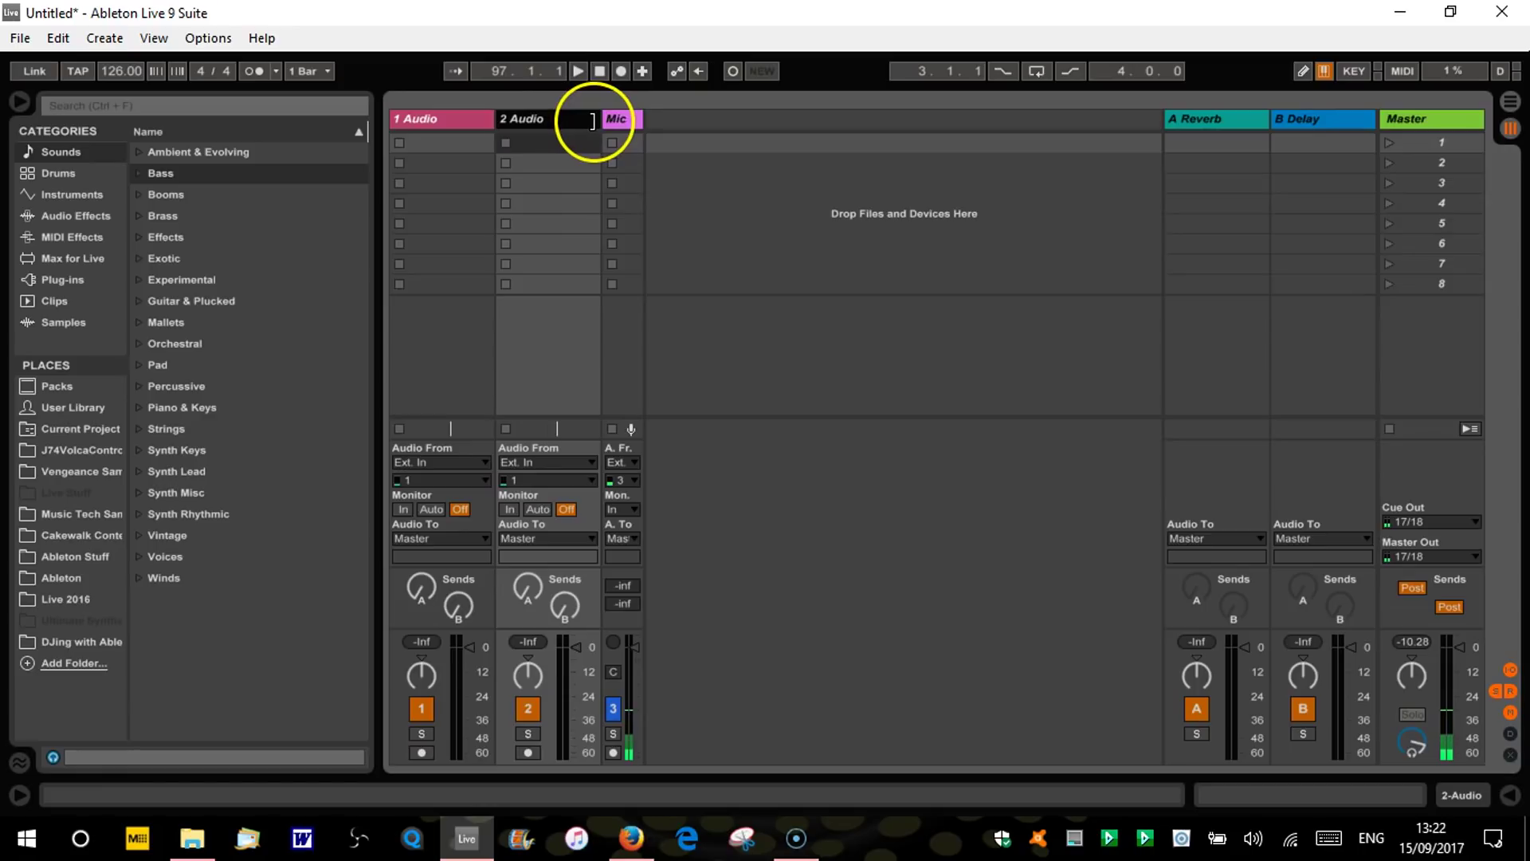
Step: Rename the first audio track as Deck A and the second audio track as Deck B
left_click(438, 121)
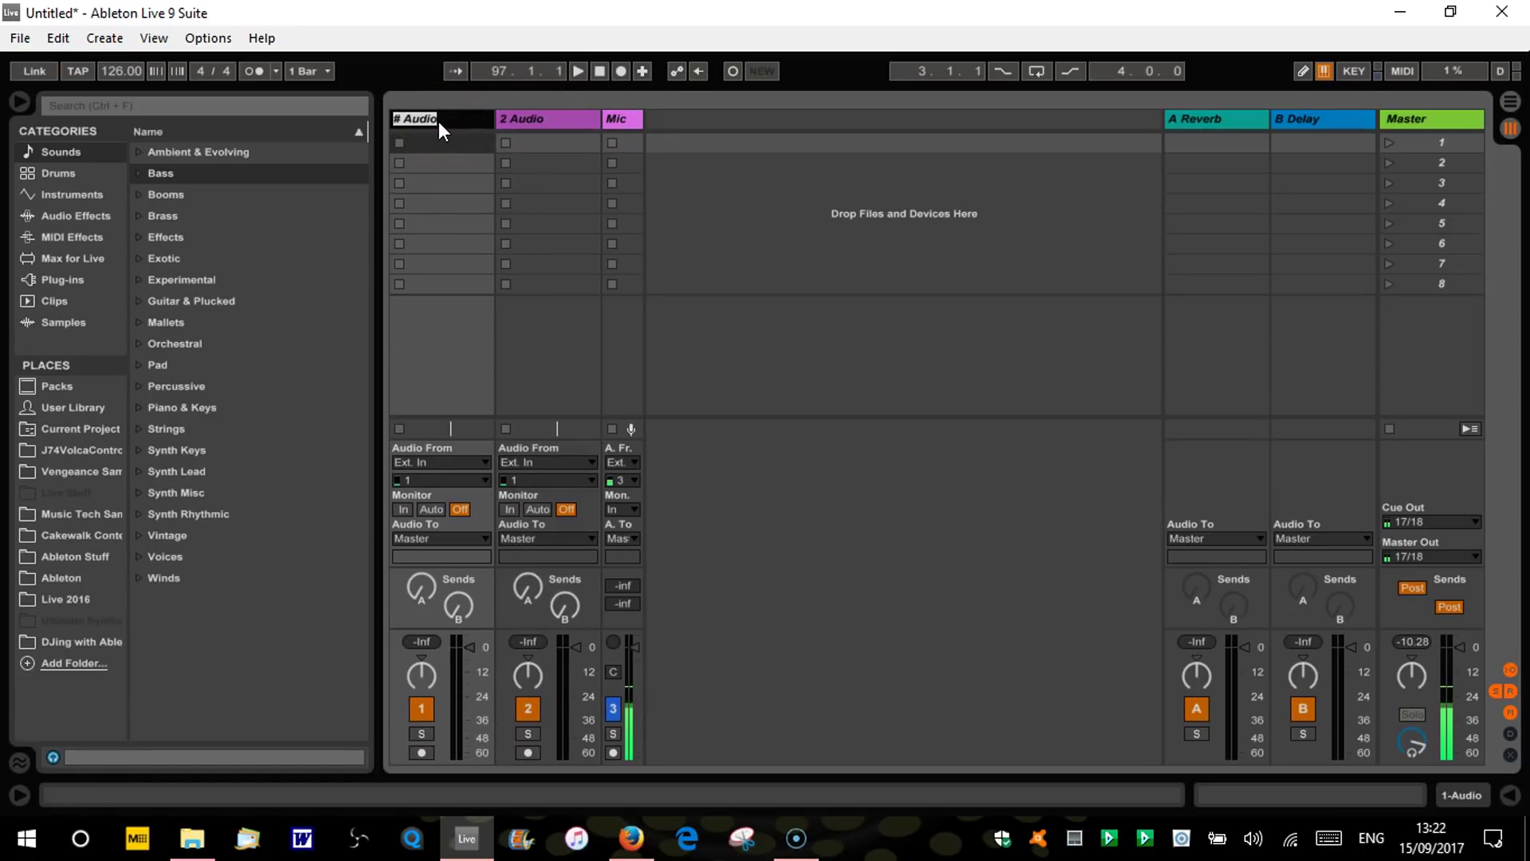
left_click(456, 121)
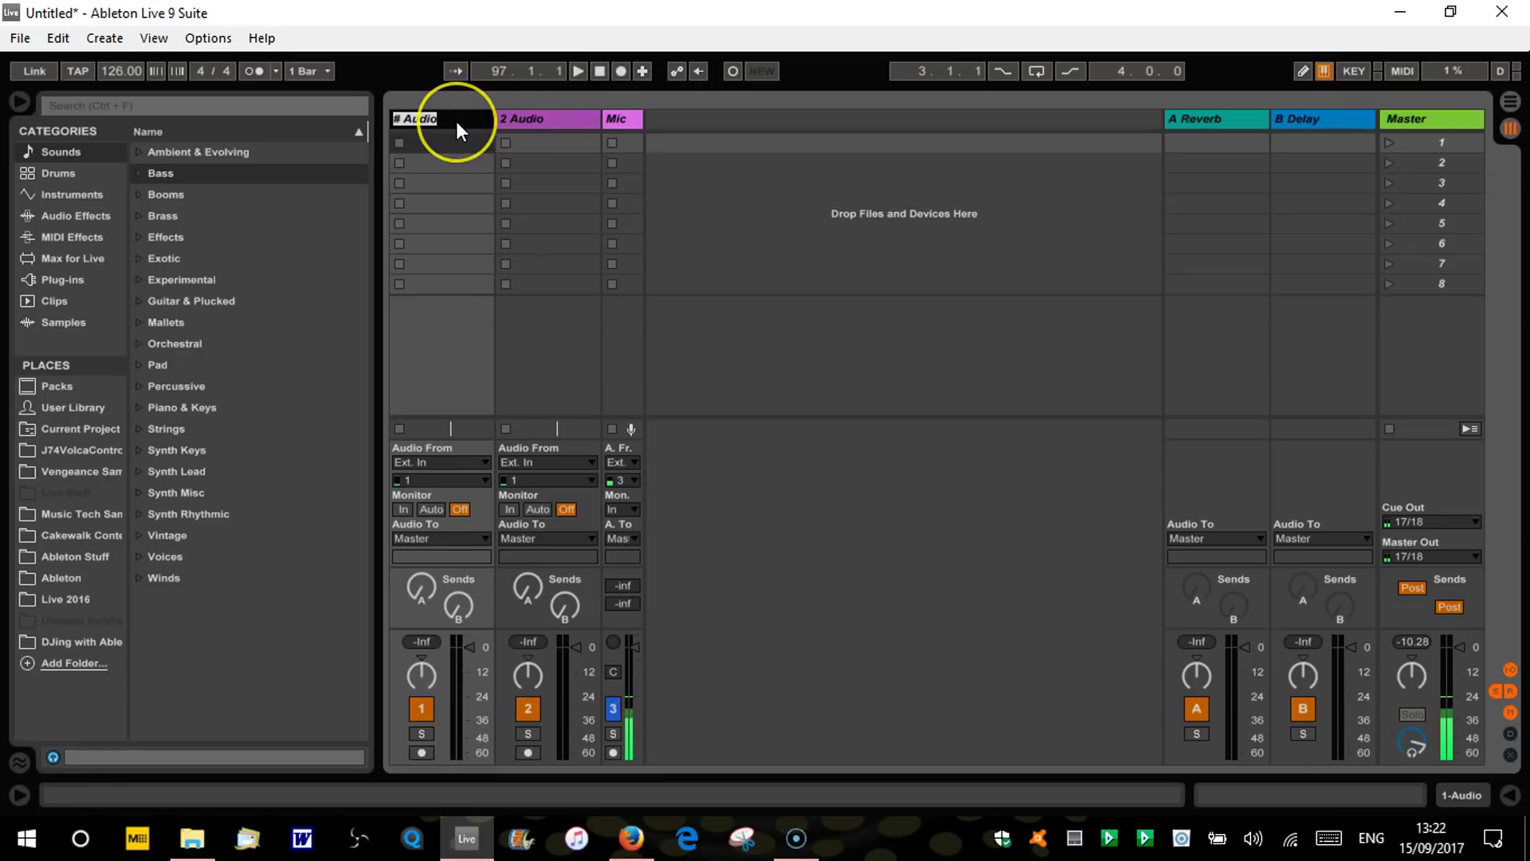
type("Deck A")
left_click(524, 118)
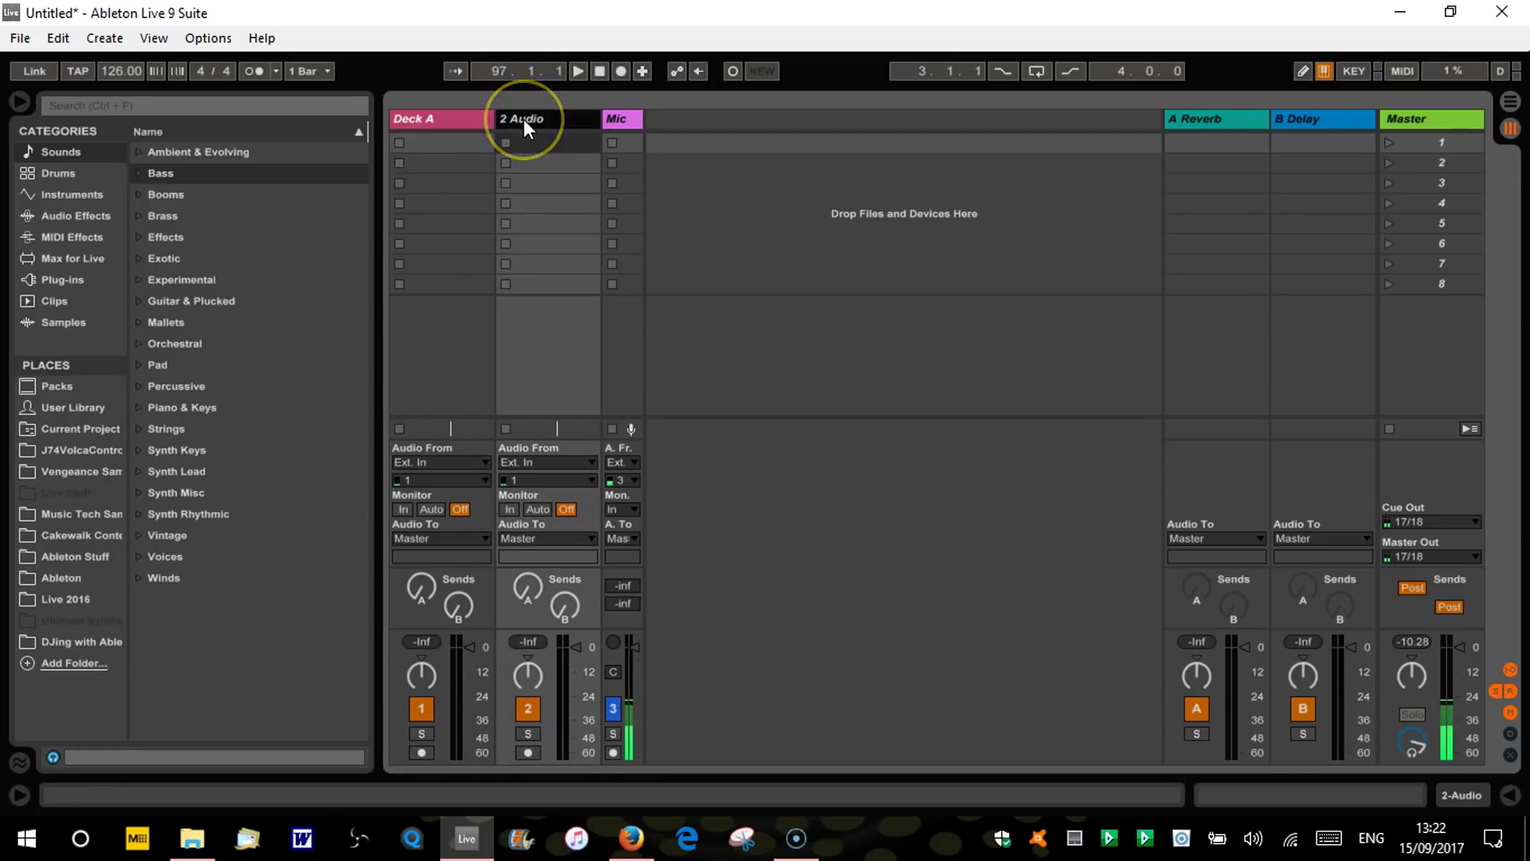
type("Deck B")
left_click(726, 209)
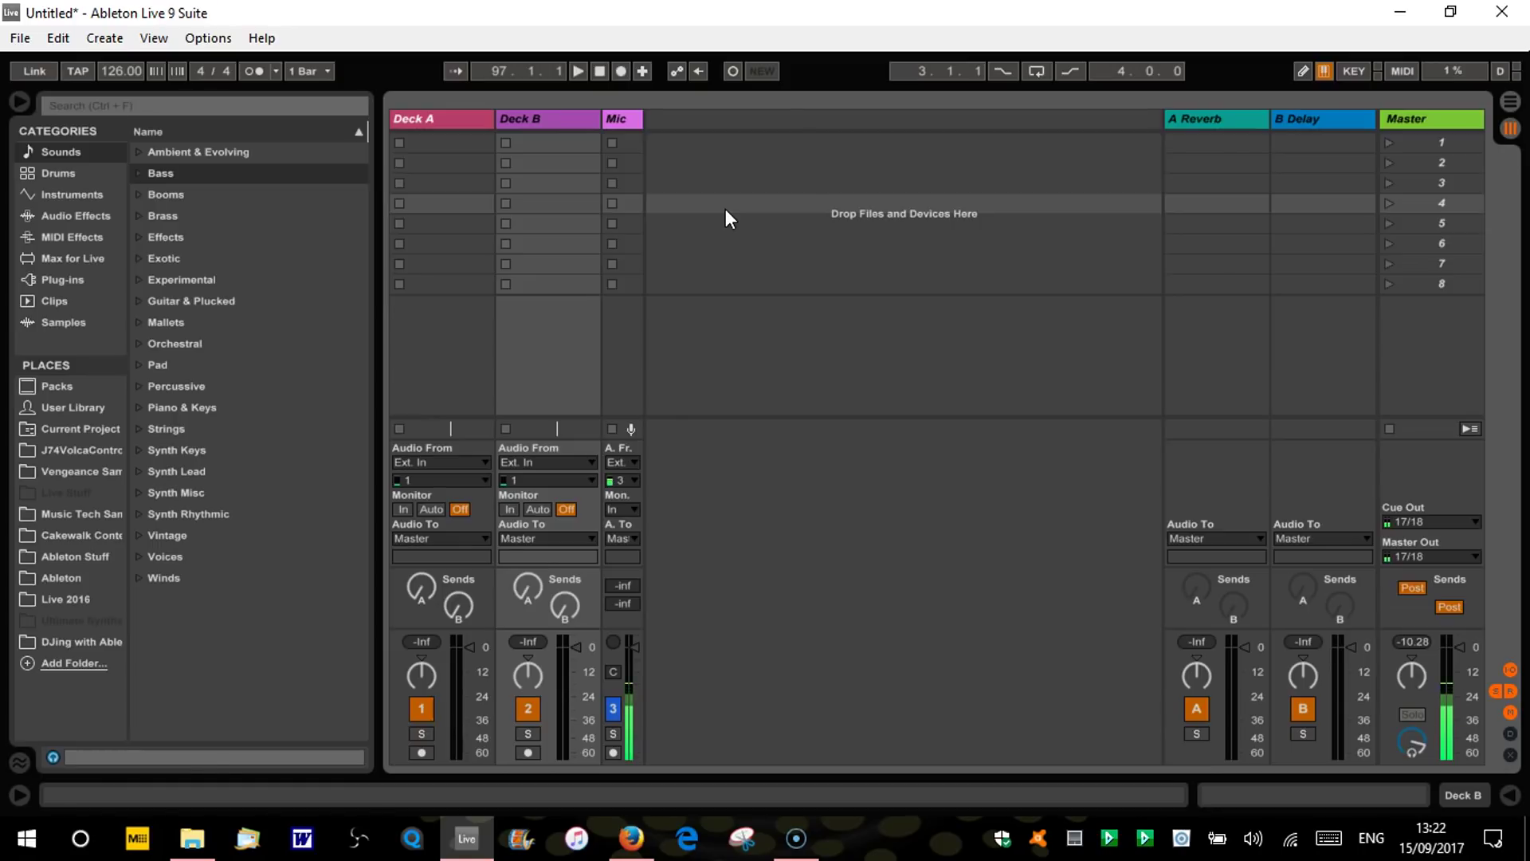
Step: Switch to File Explorer and load MP3 files 01 to 05 from the DJ Tracks folder into Deck A's first five clip slots
left_click(192, 843)
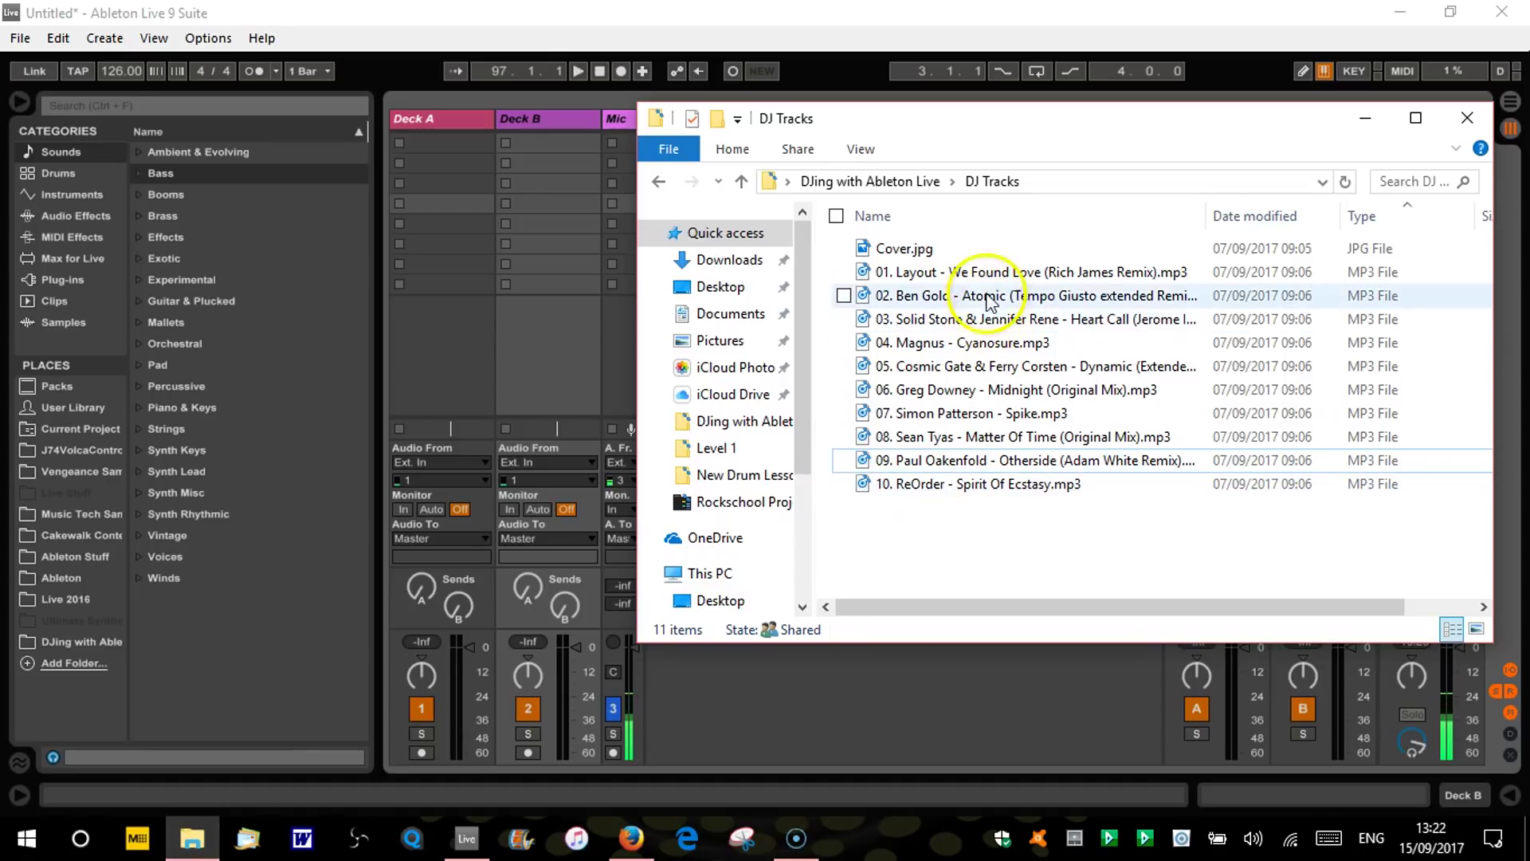
left_click(957, 272)
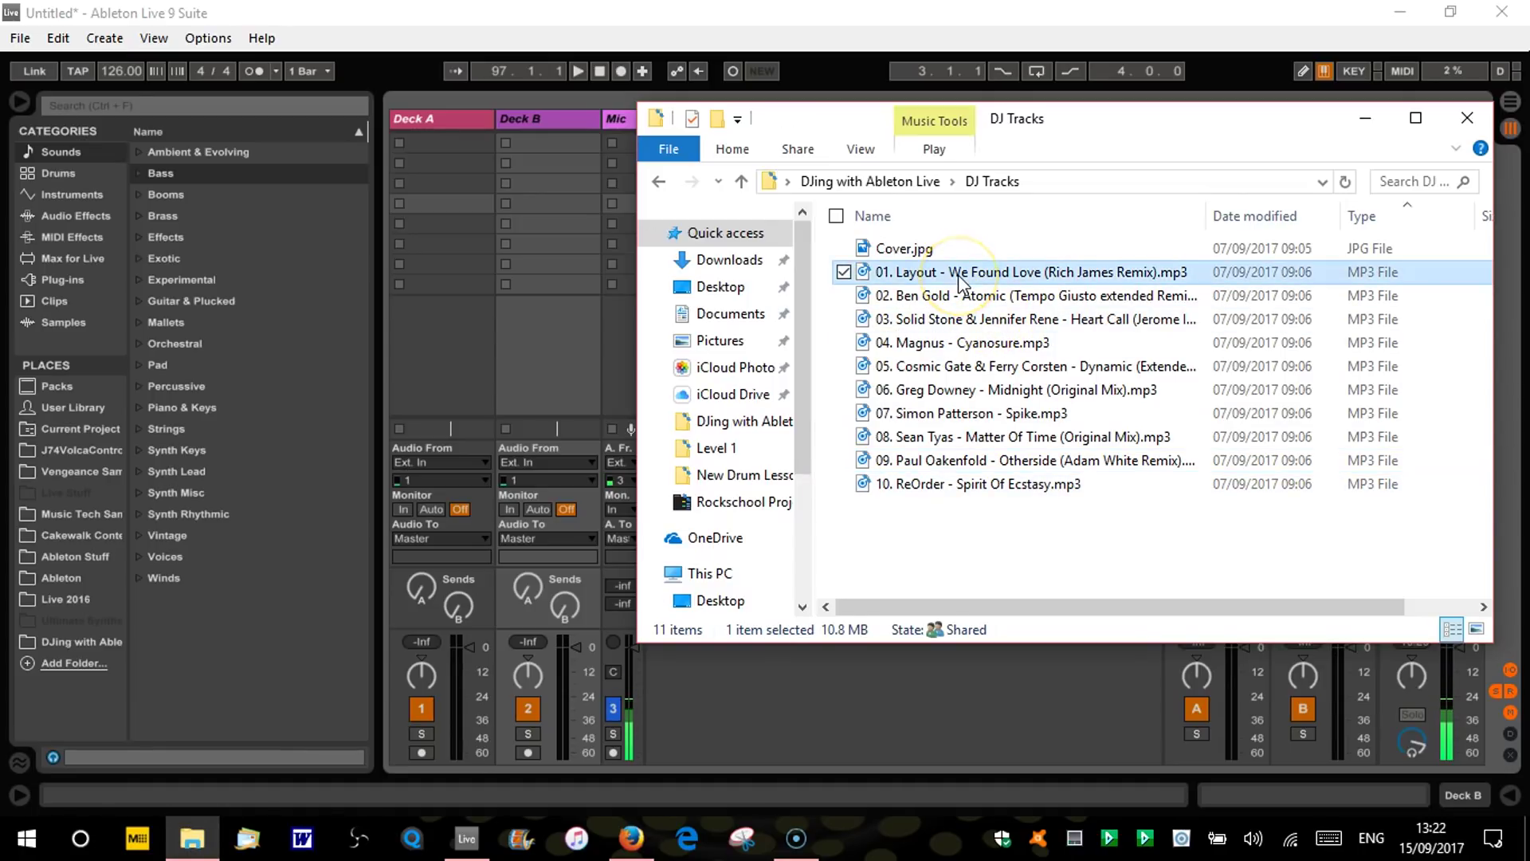
left_click(941, 368, "shift")
left_click_drag(925, 267, 463, 144)
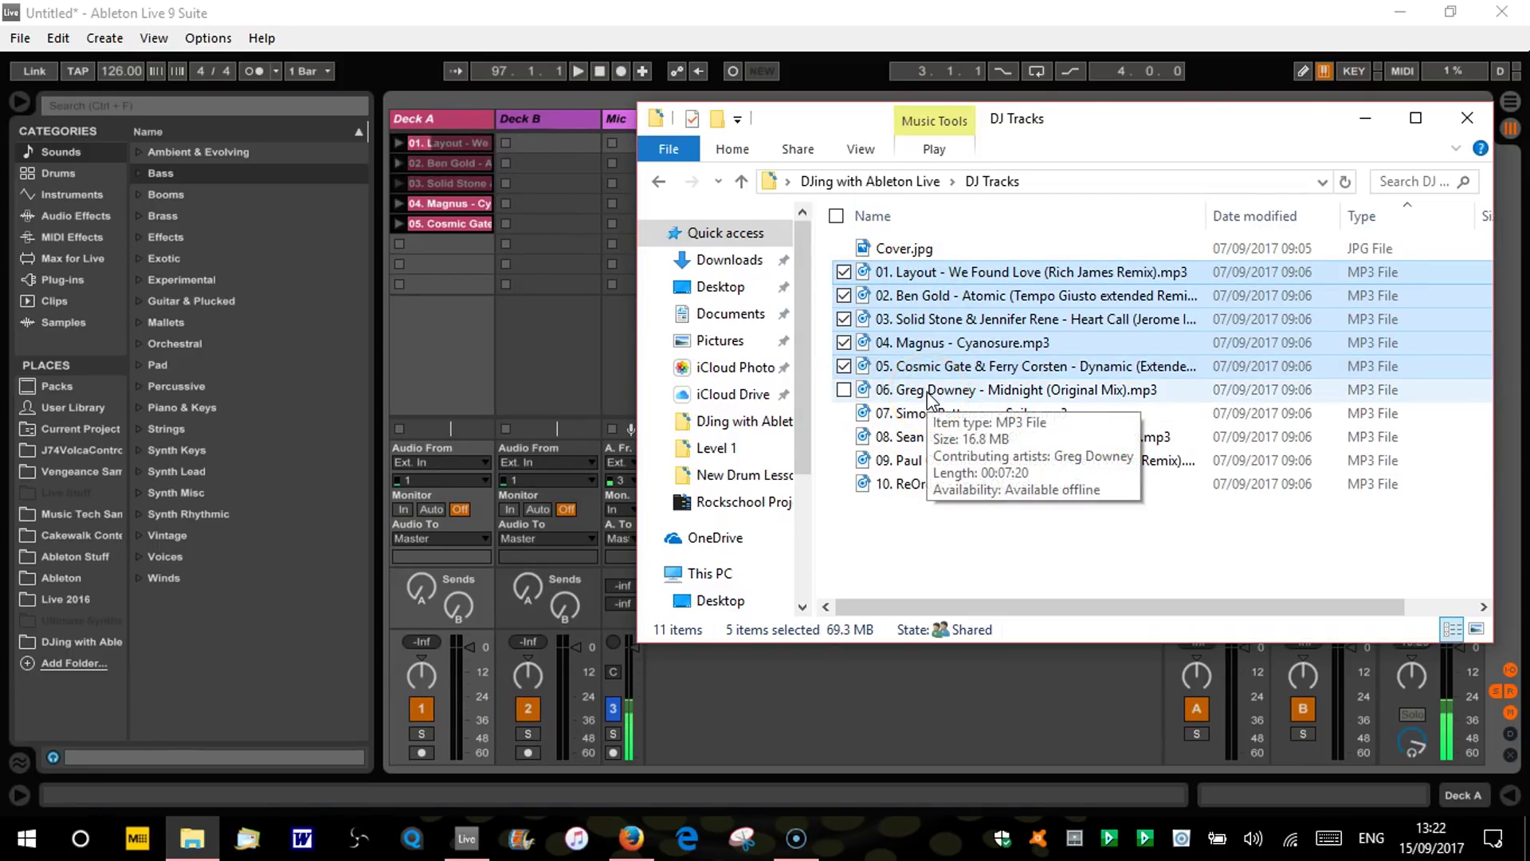
left_click(1465, 116)
Step: Delete the five imported clips from Deck A
left_click_drag(461, 242, 453, 141)
key("Delete")
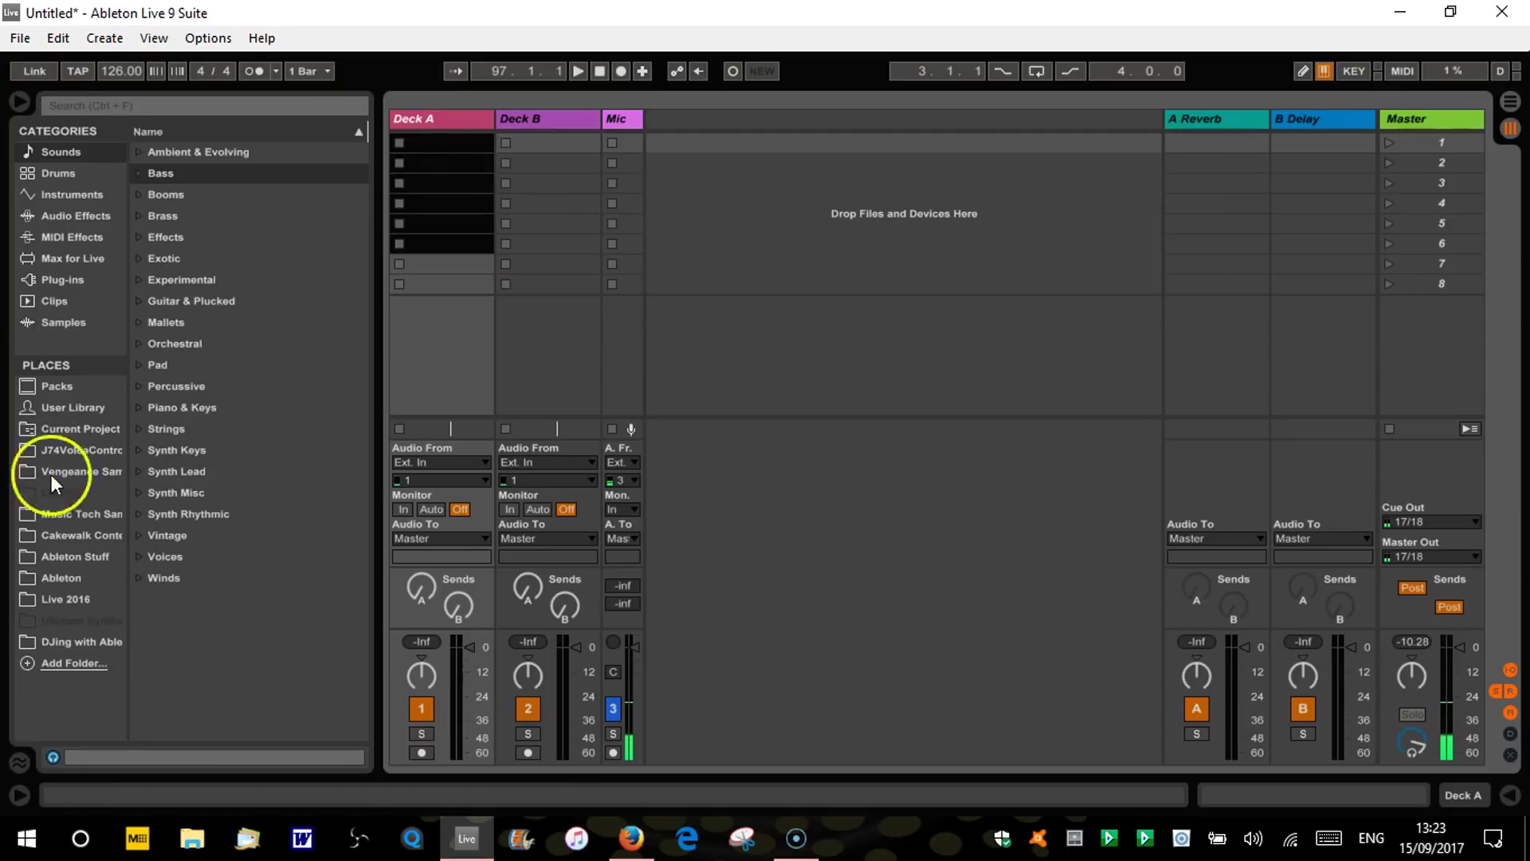
Step: Remove the DJing with Ableton Live folder from the browser's Places
left_click(72, 640)
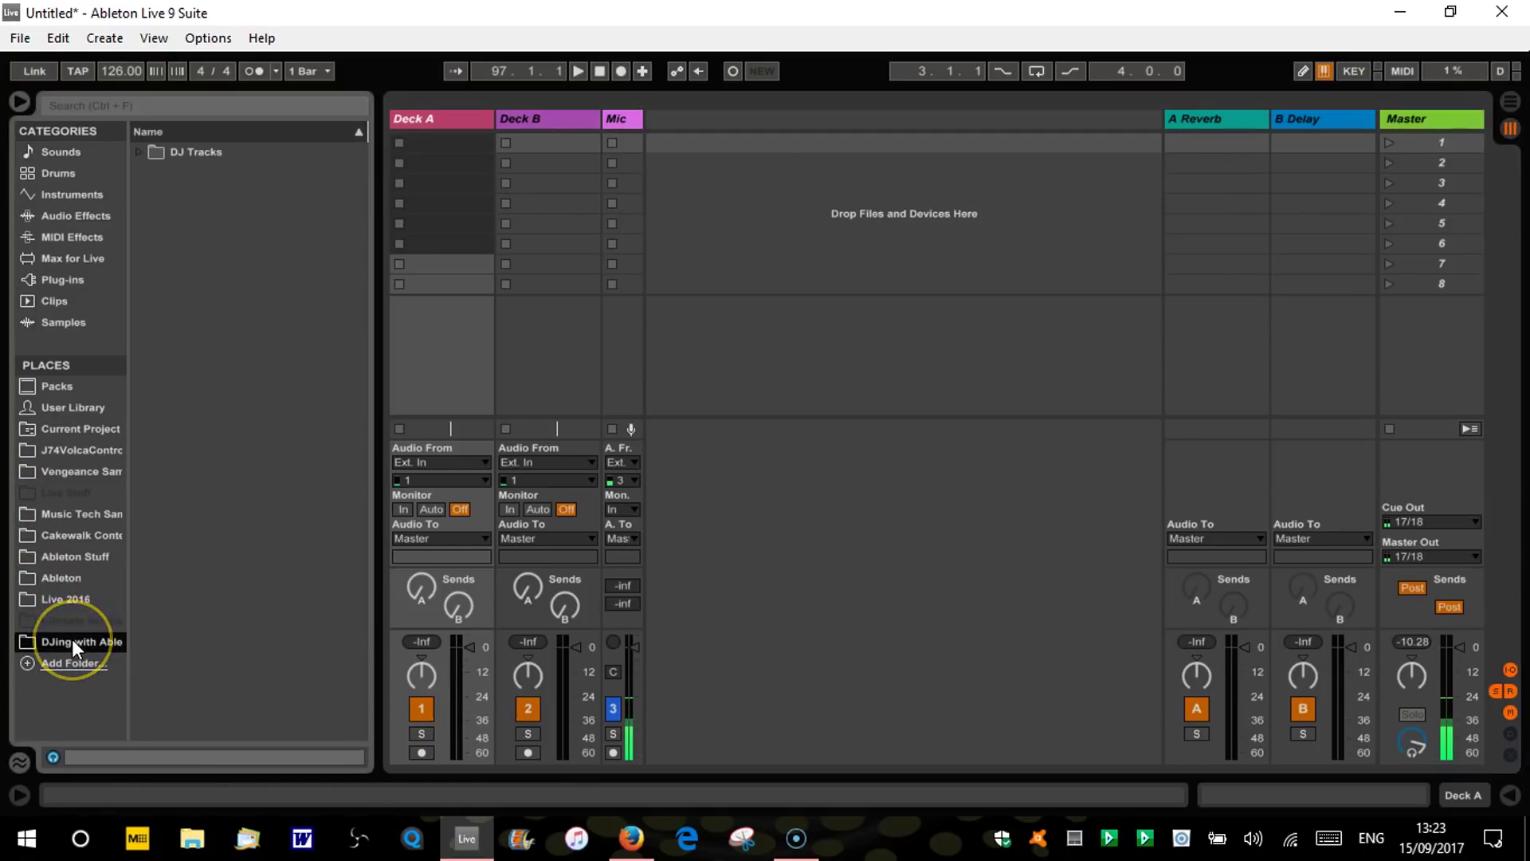
right_click(72, 639)
left_click(128, 662)
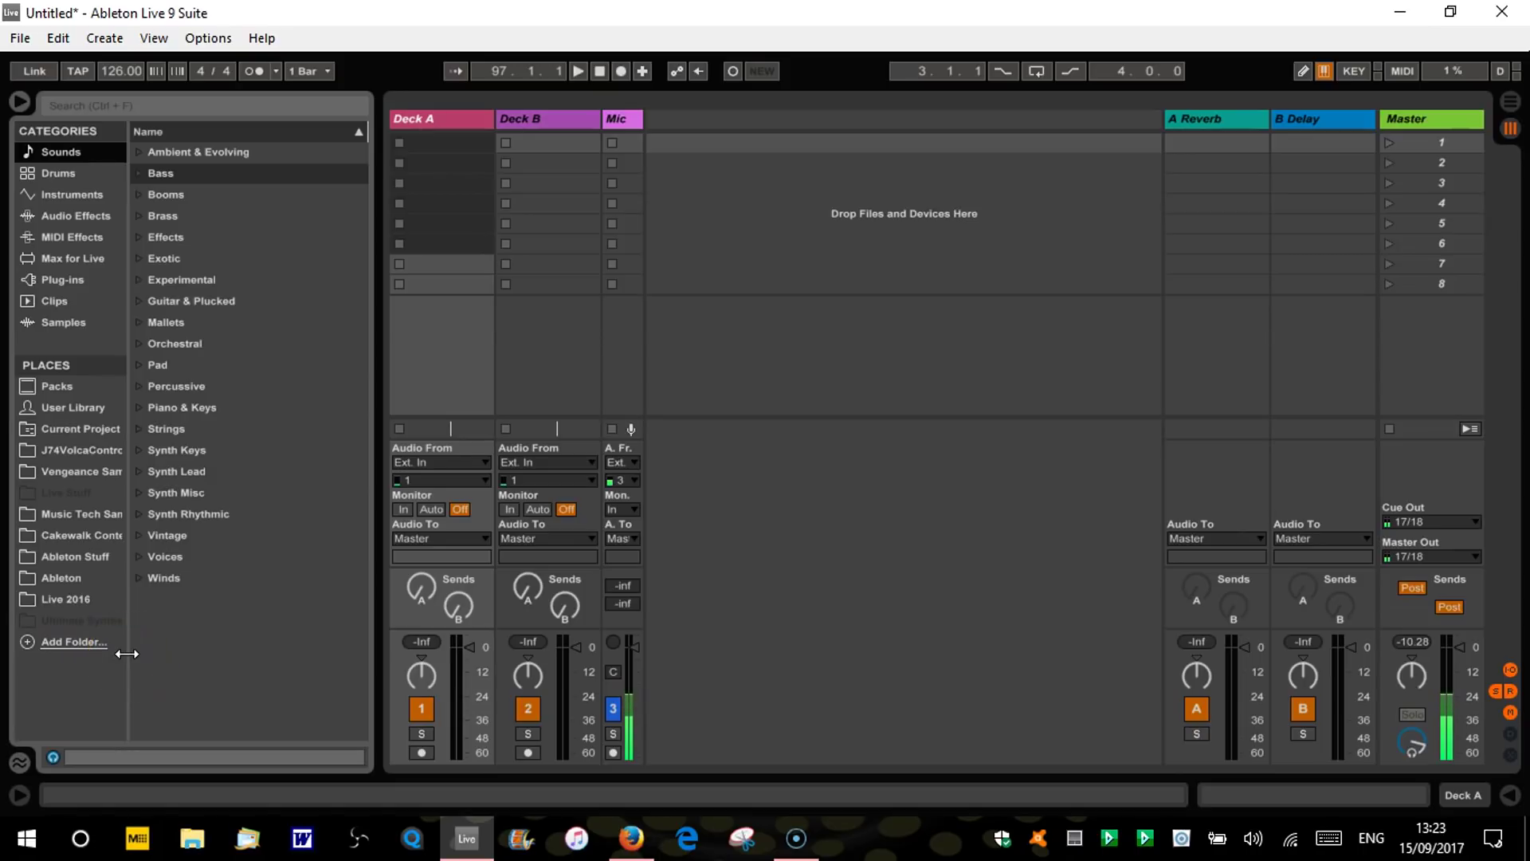
Step: Check the desktop for the DJing with Ableton Live folder and return to the Live set
right_click(68, 496)
left_click(1400, 12)
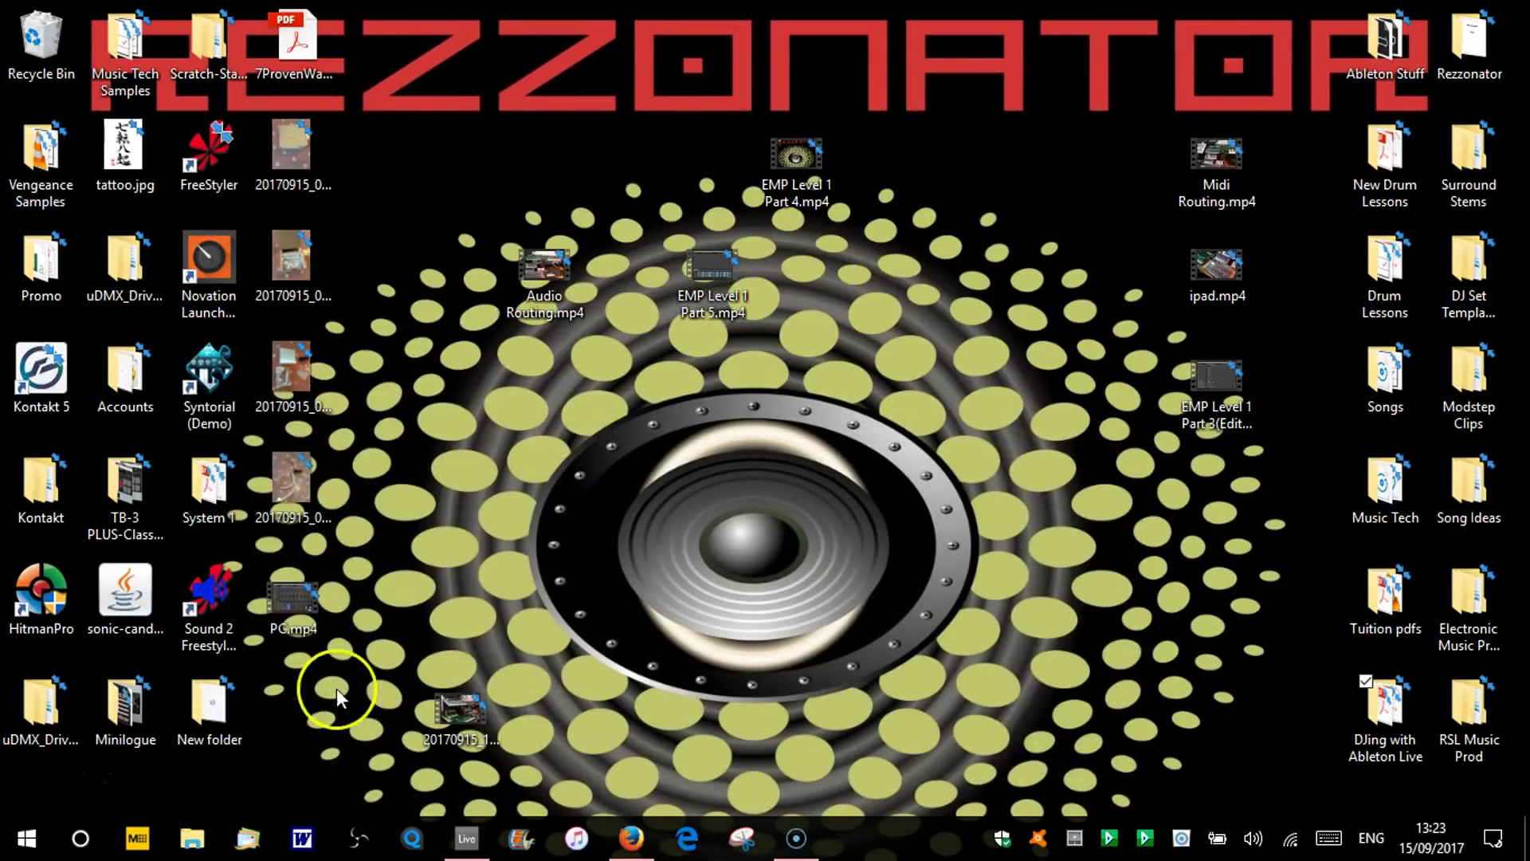
left_click(466, 838)
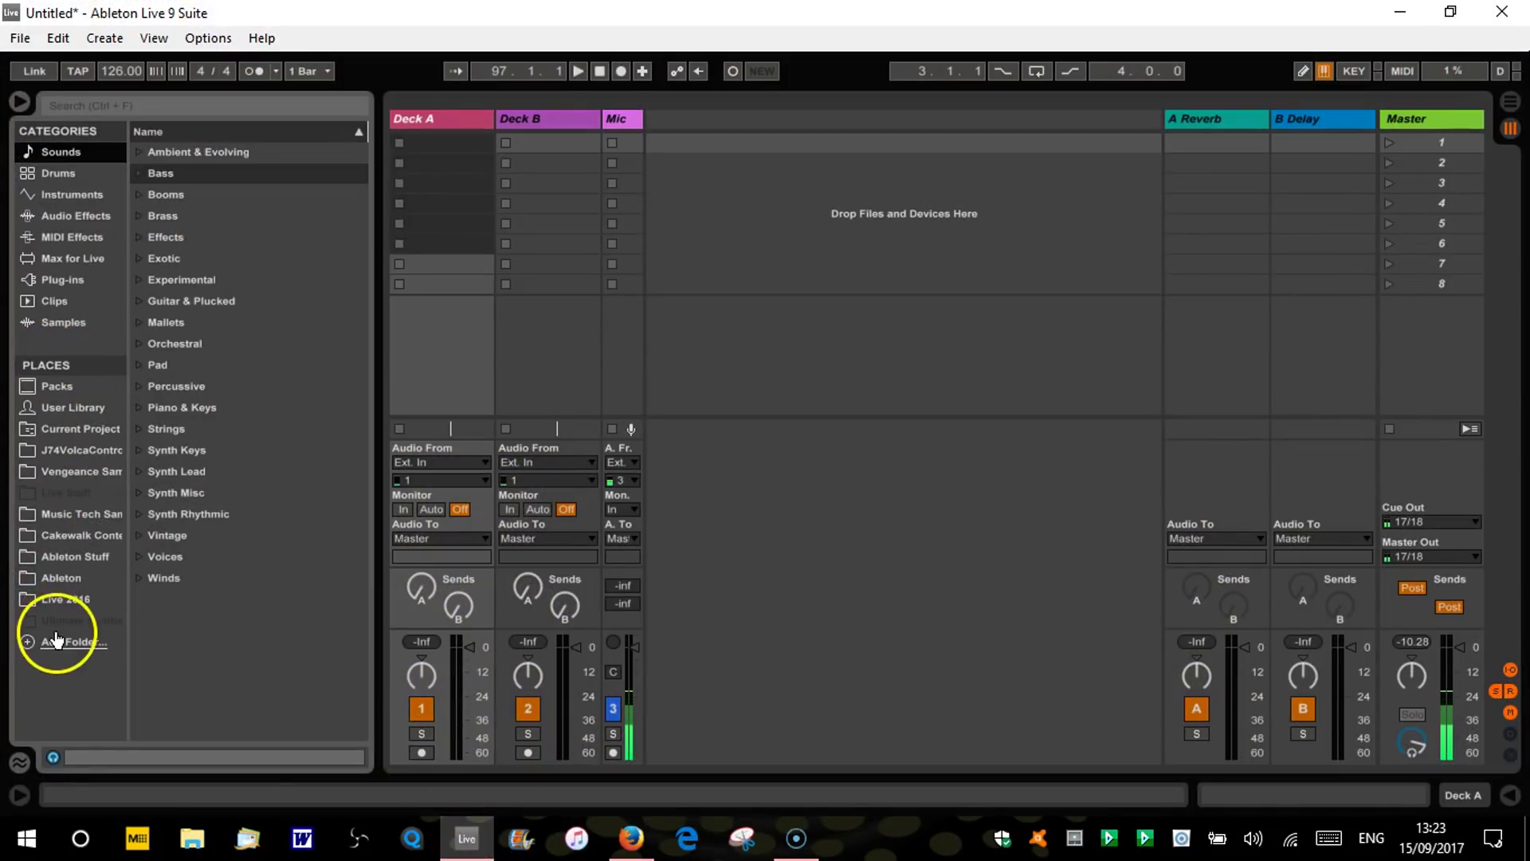
Step: Add the DJ Tracks folder, found inside DJing with Ableton Live, to the browser's Places
left_click(23, 643)
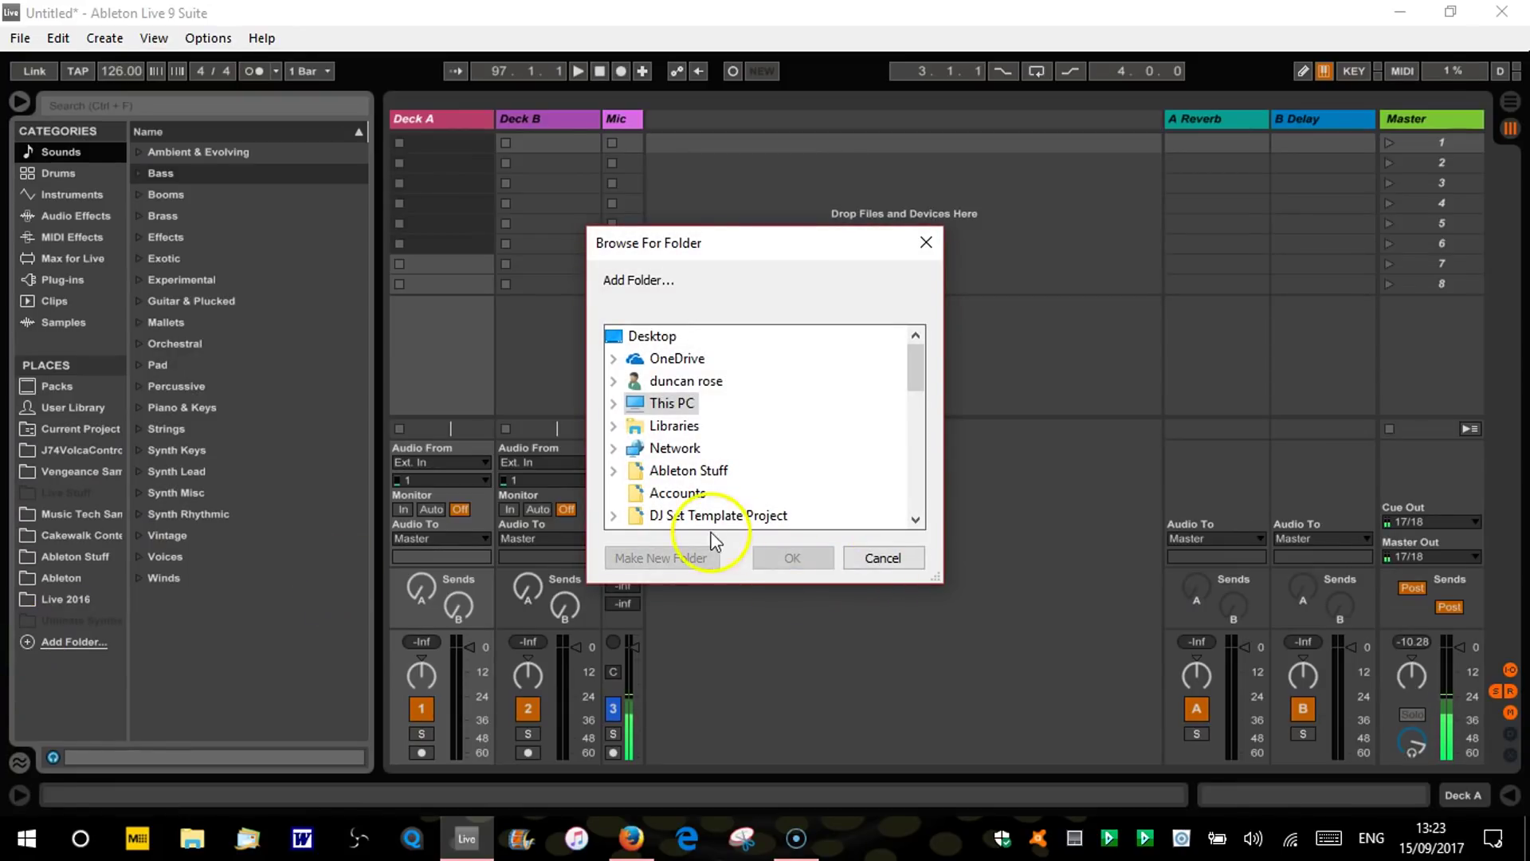
left_click(915, 521)
left_click(915, 521)
left_click(717, 450)
scroll(718, 450, "up", 1)
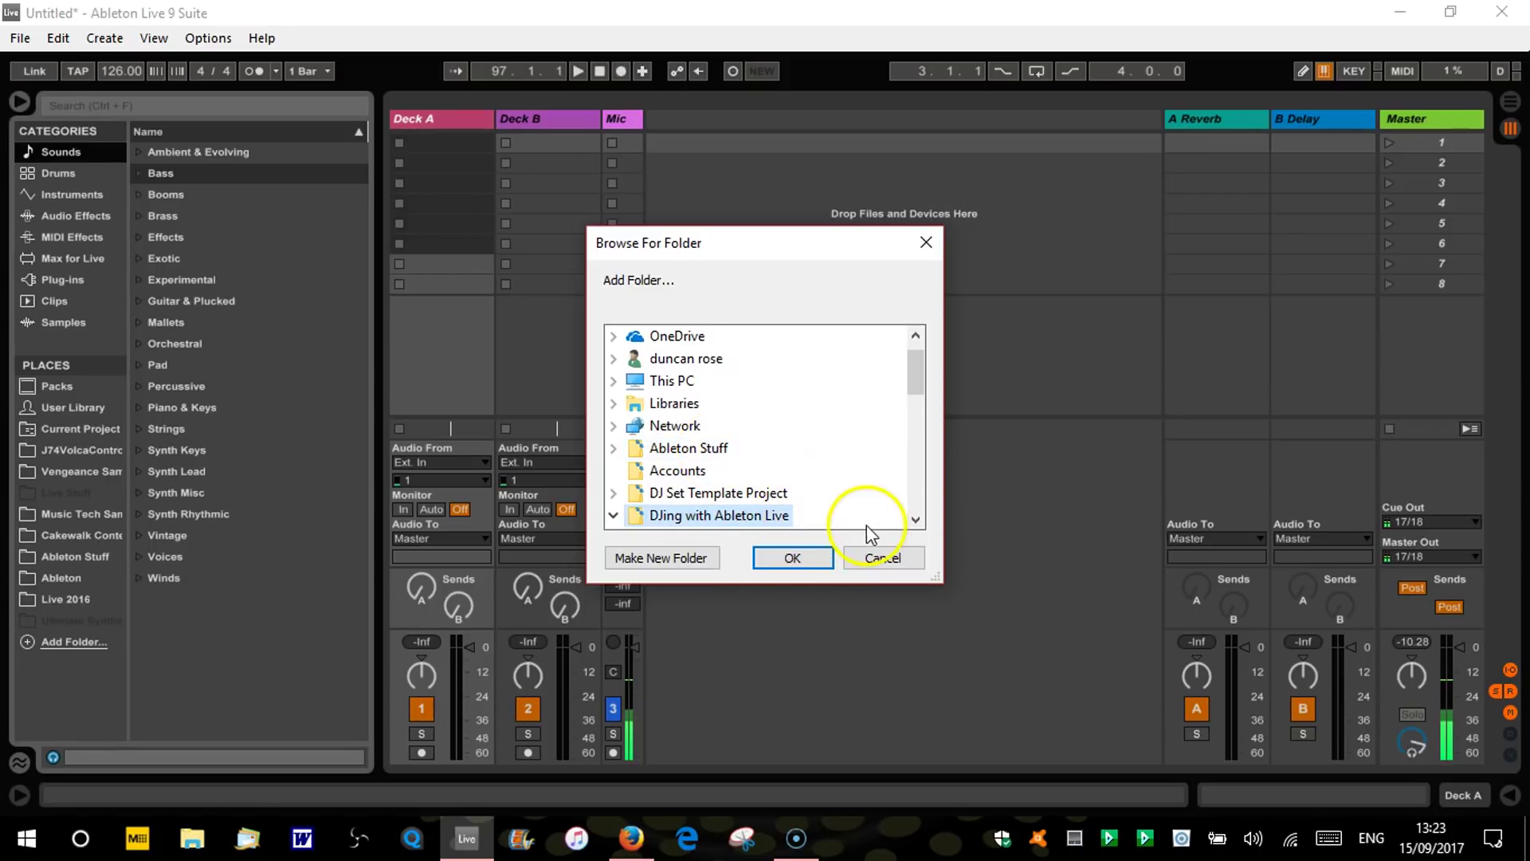
left_click(915, 520)
left_click(915, 520)
left_click(915, 520)
left_click(915, 521)
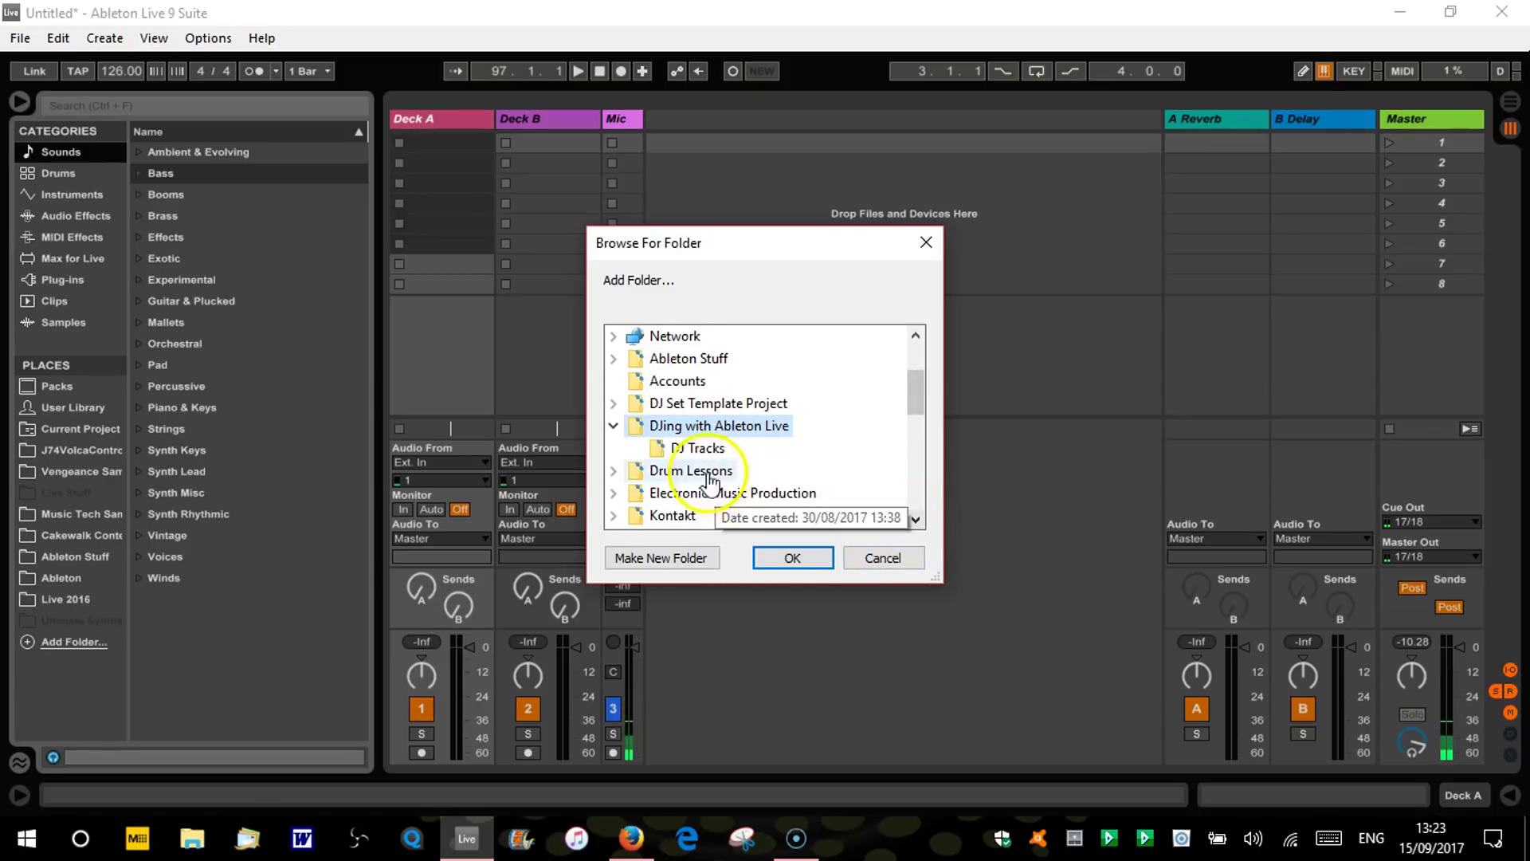
left_click(699, 451)
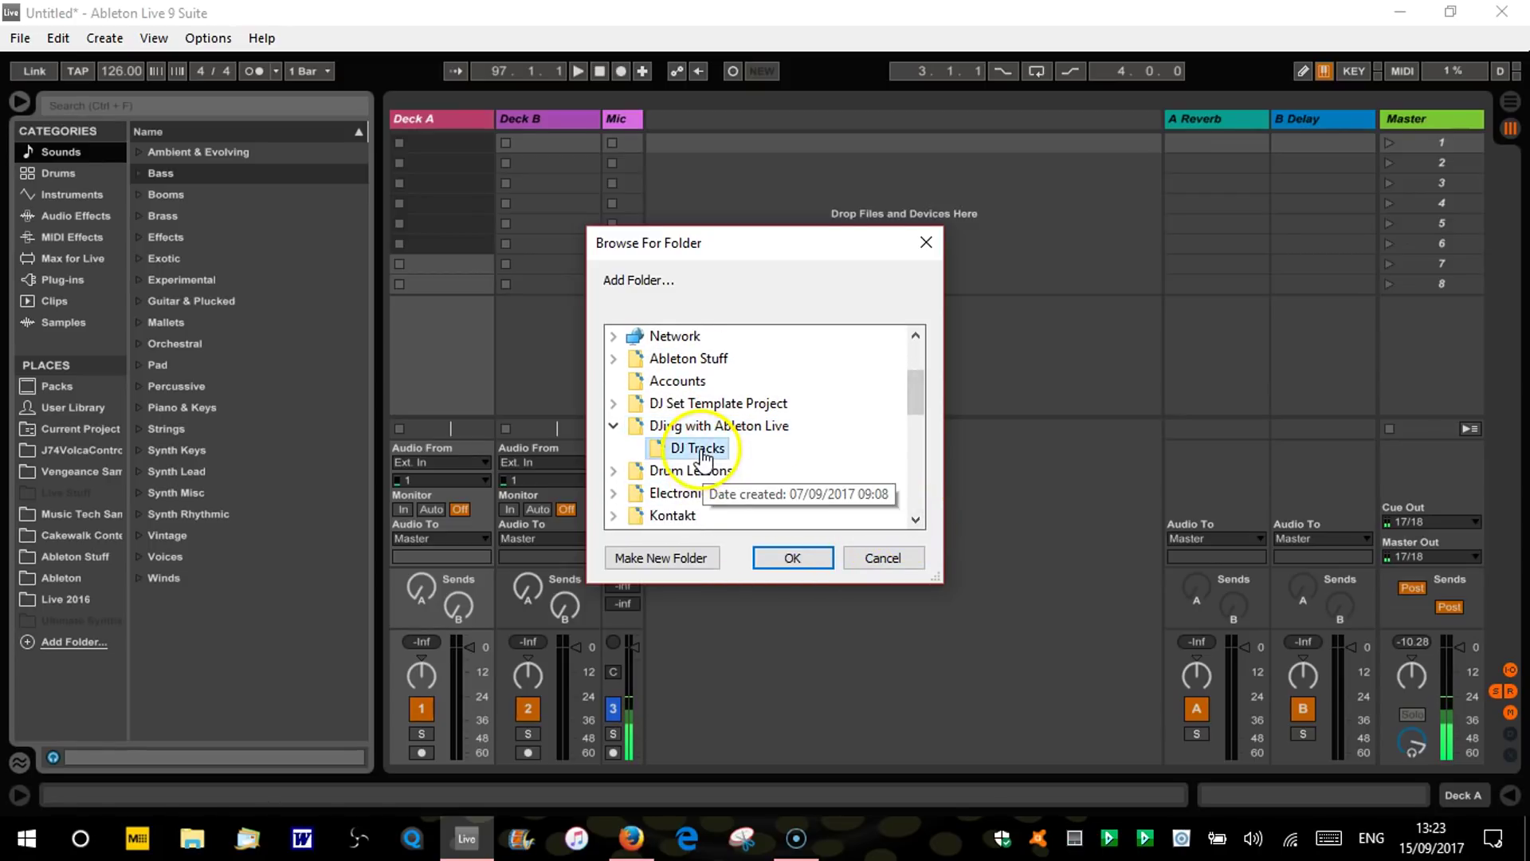
left_click(807, 562)
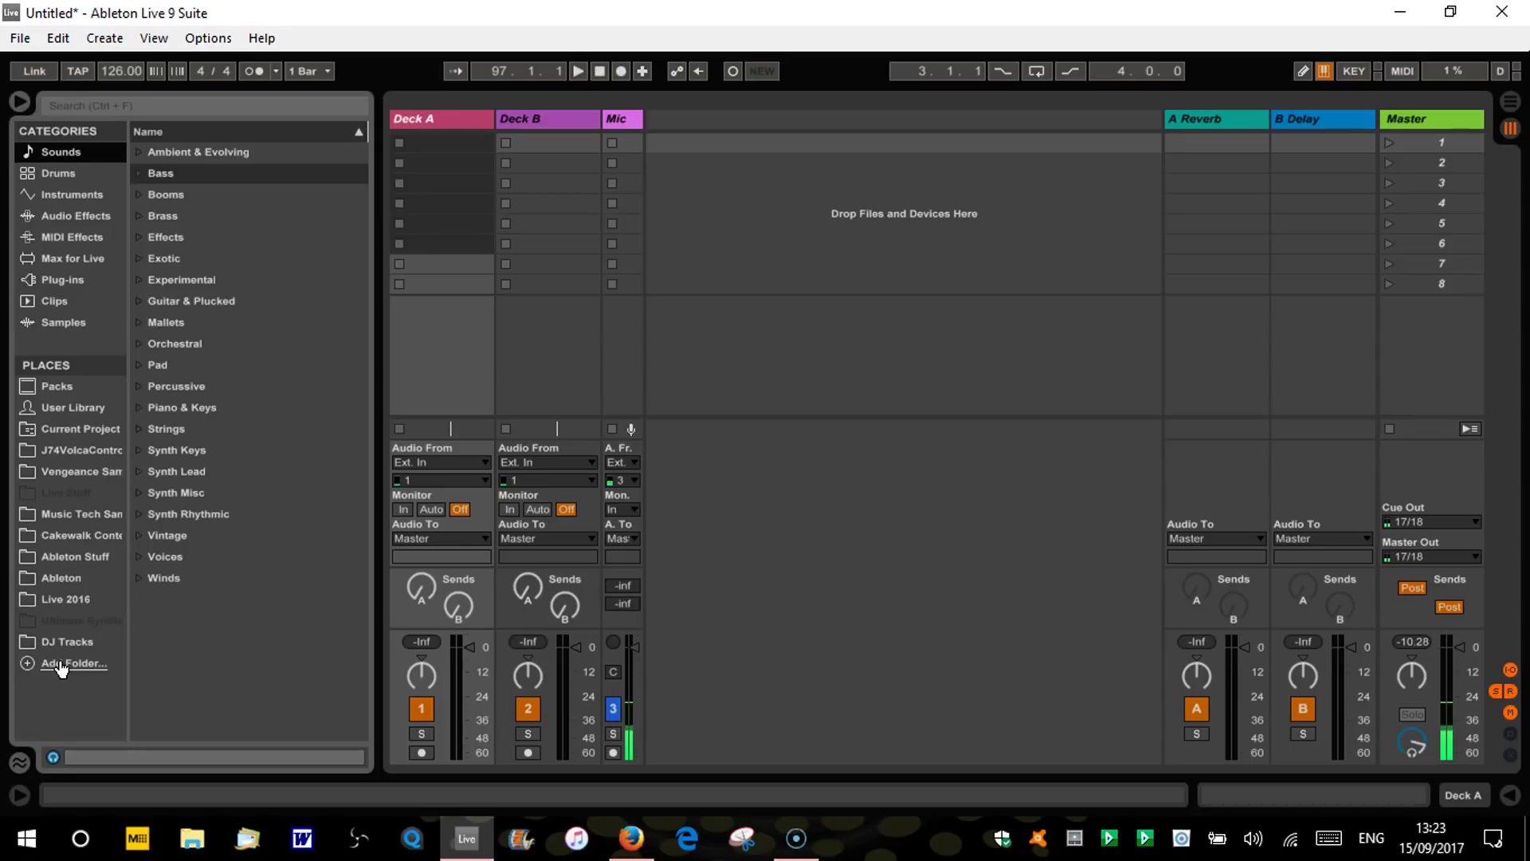
Step: Open the DJ Tracks folder in the browser and preview tracks 01 to 04
left_click(73, 642)
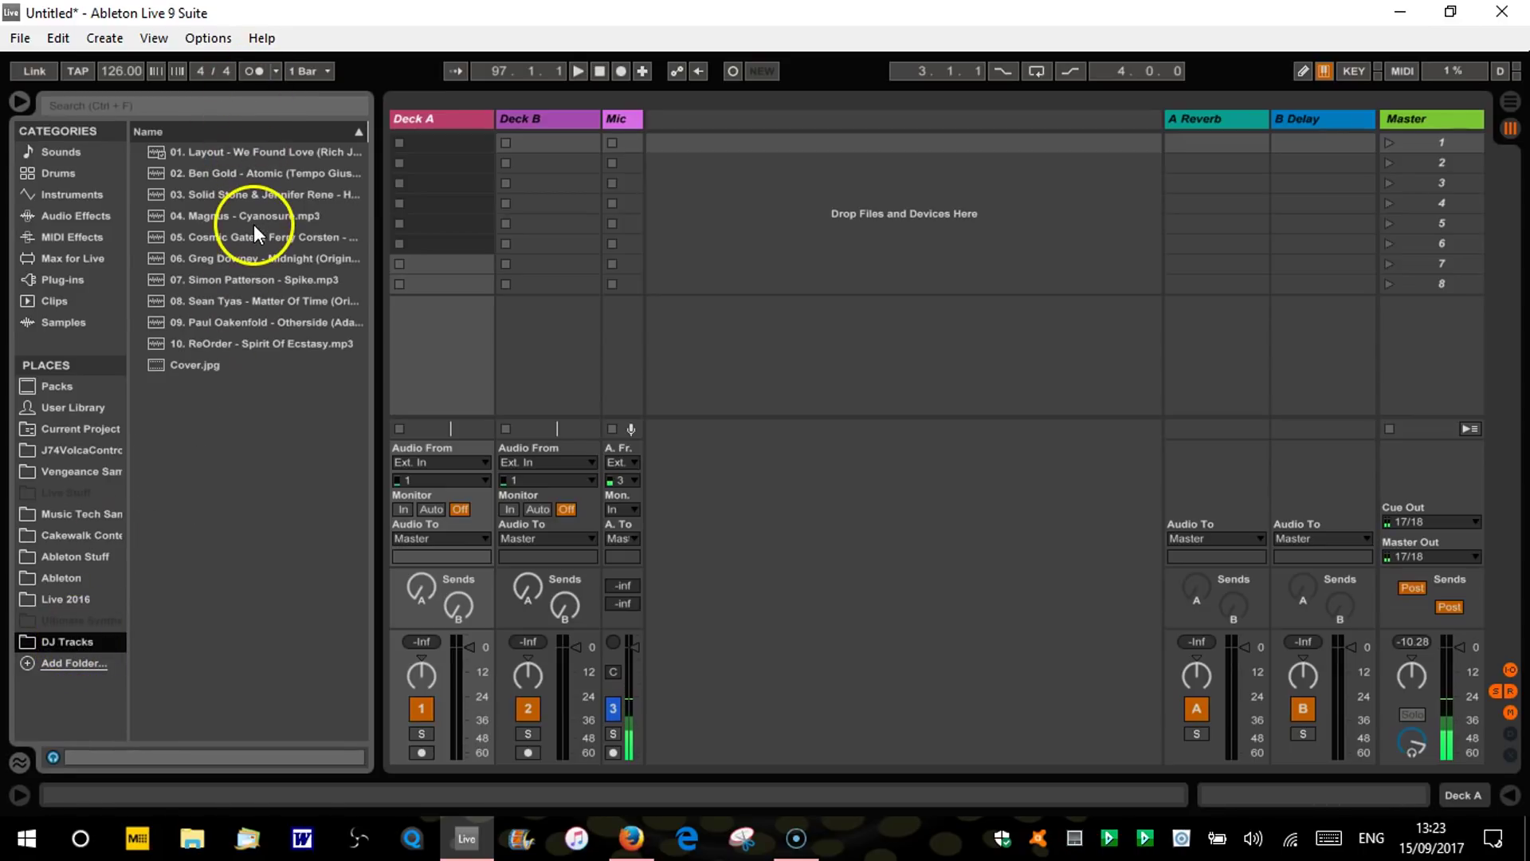
left_click(241, 152)
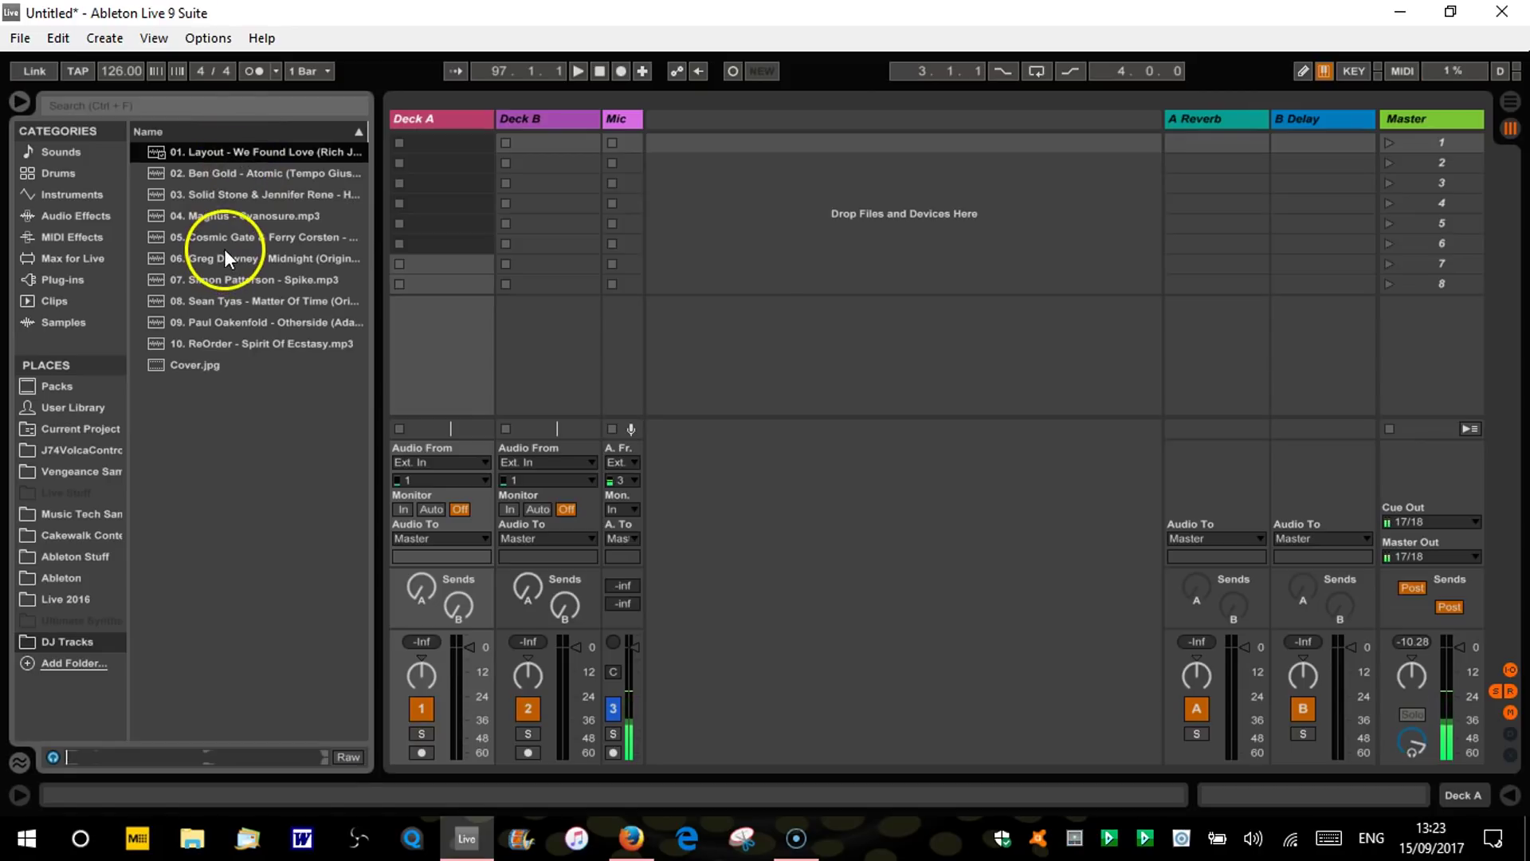
left_click(241, 170)
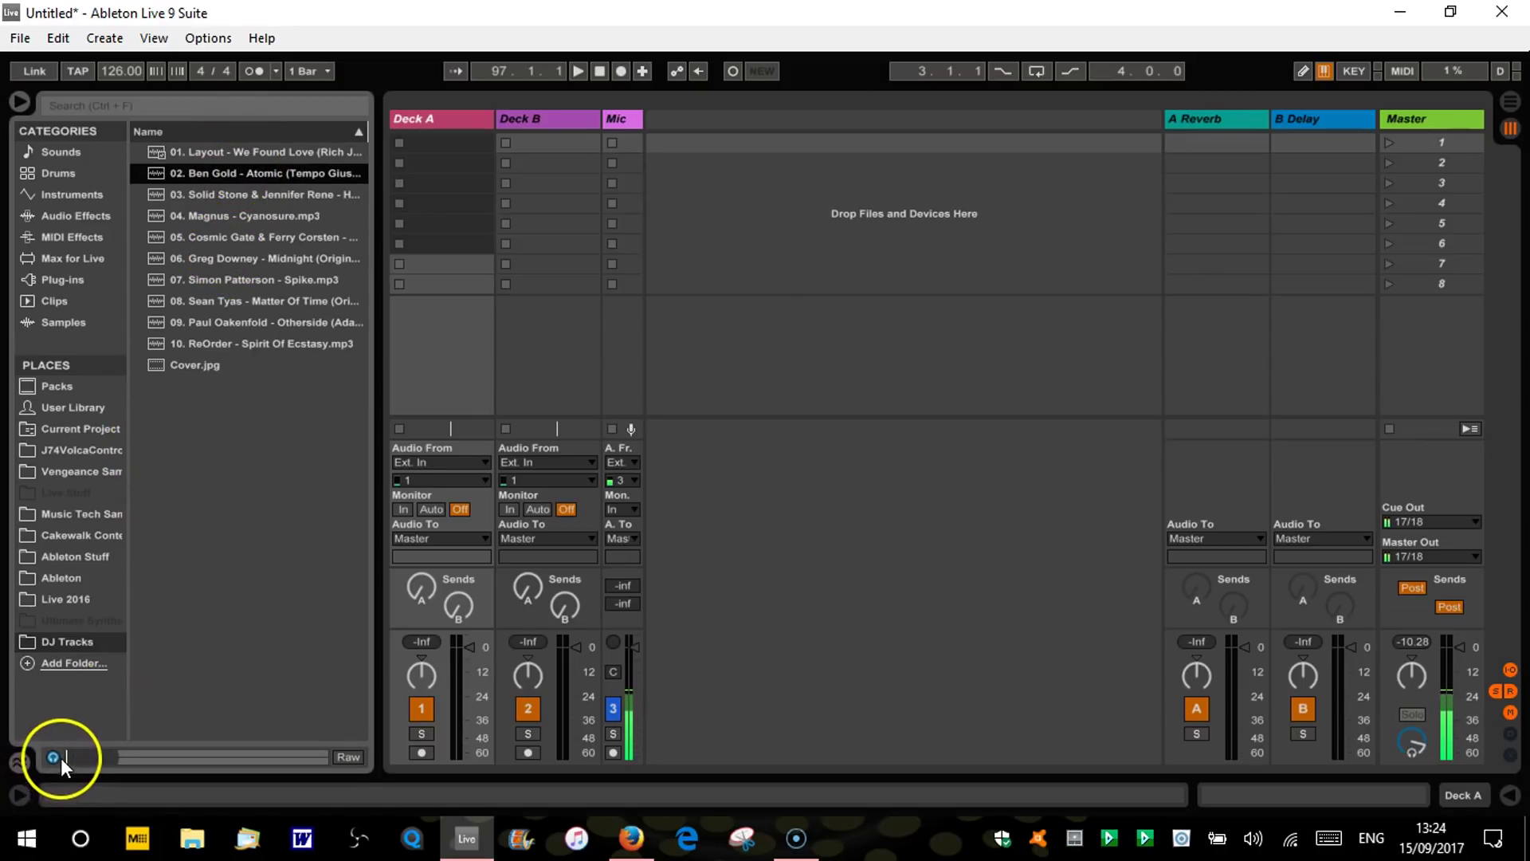
left_click(233, 198)
left_click(237, 215)
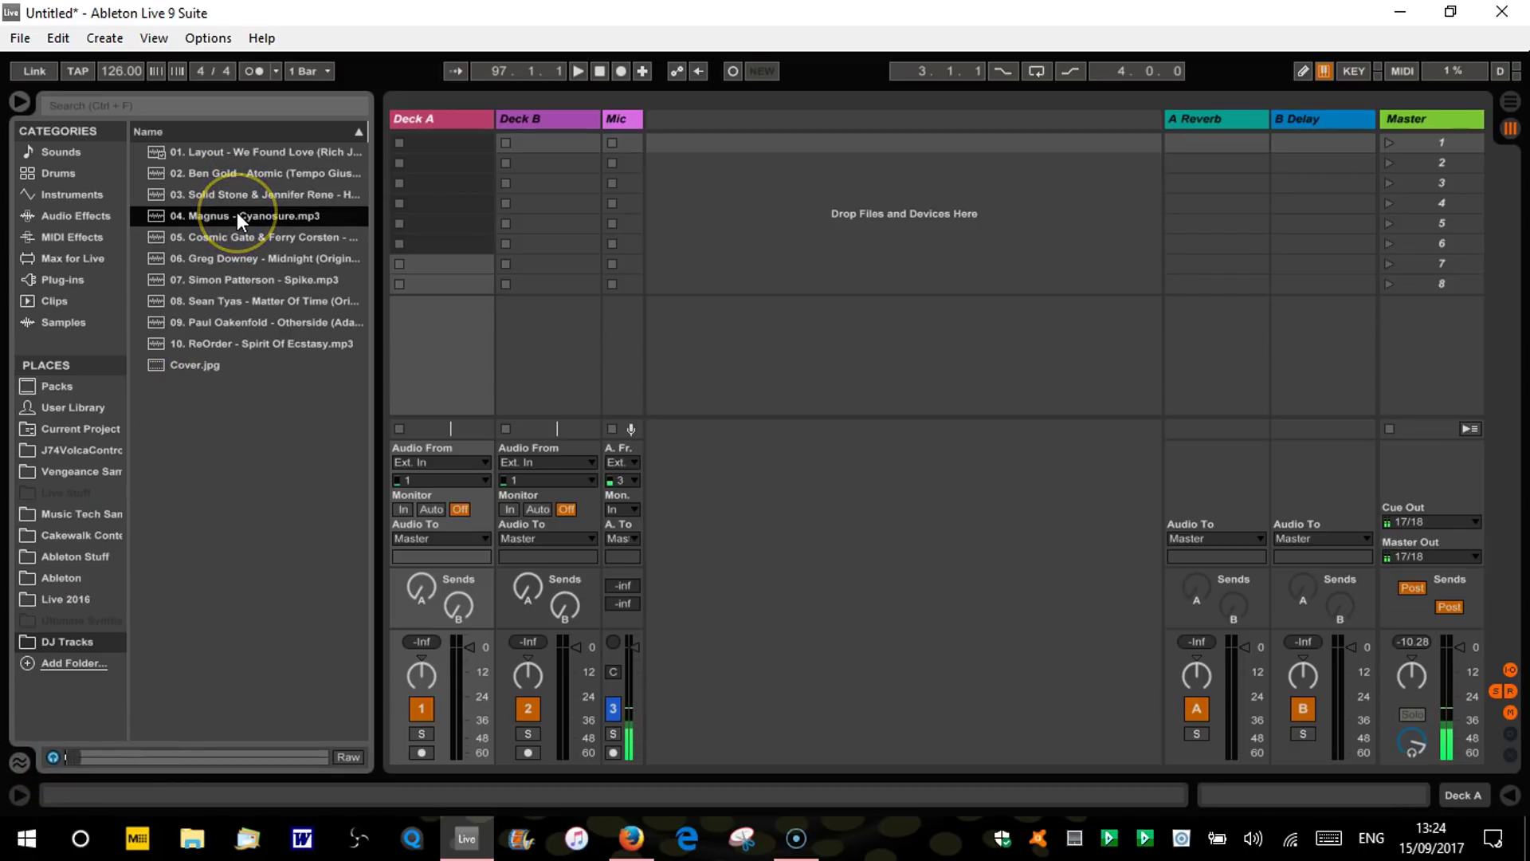
Step: Load tracks 01 to 05 from the DJ Tracks folder into Deck A, starting at the first clip slot
left_click(232, 237)
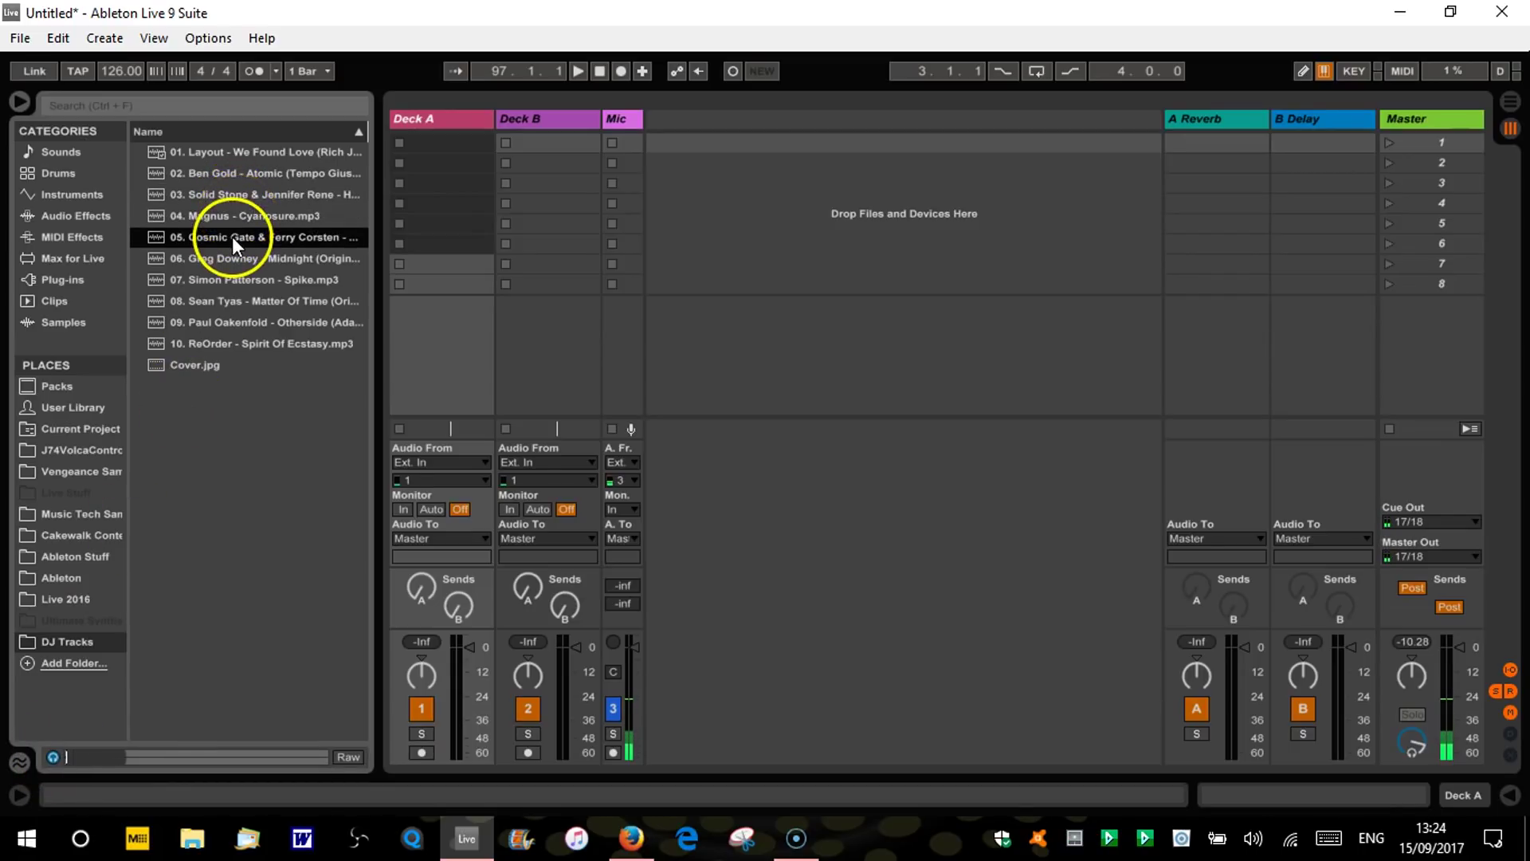
left_click(237, 155, "shift")
left_click_drag(238, 154, 408, 146)
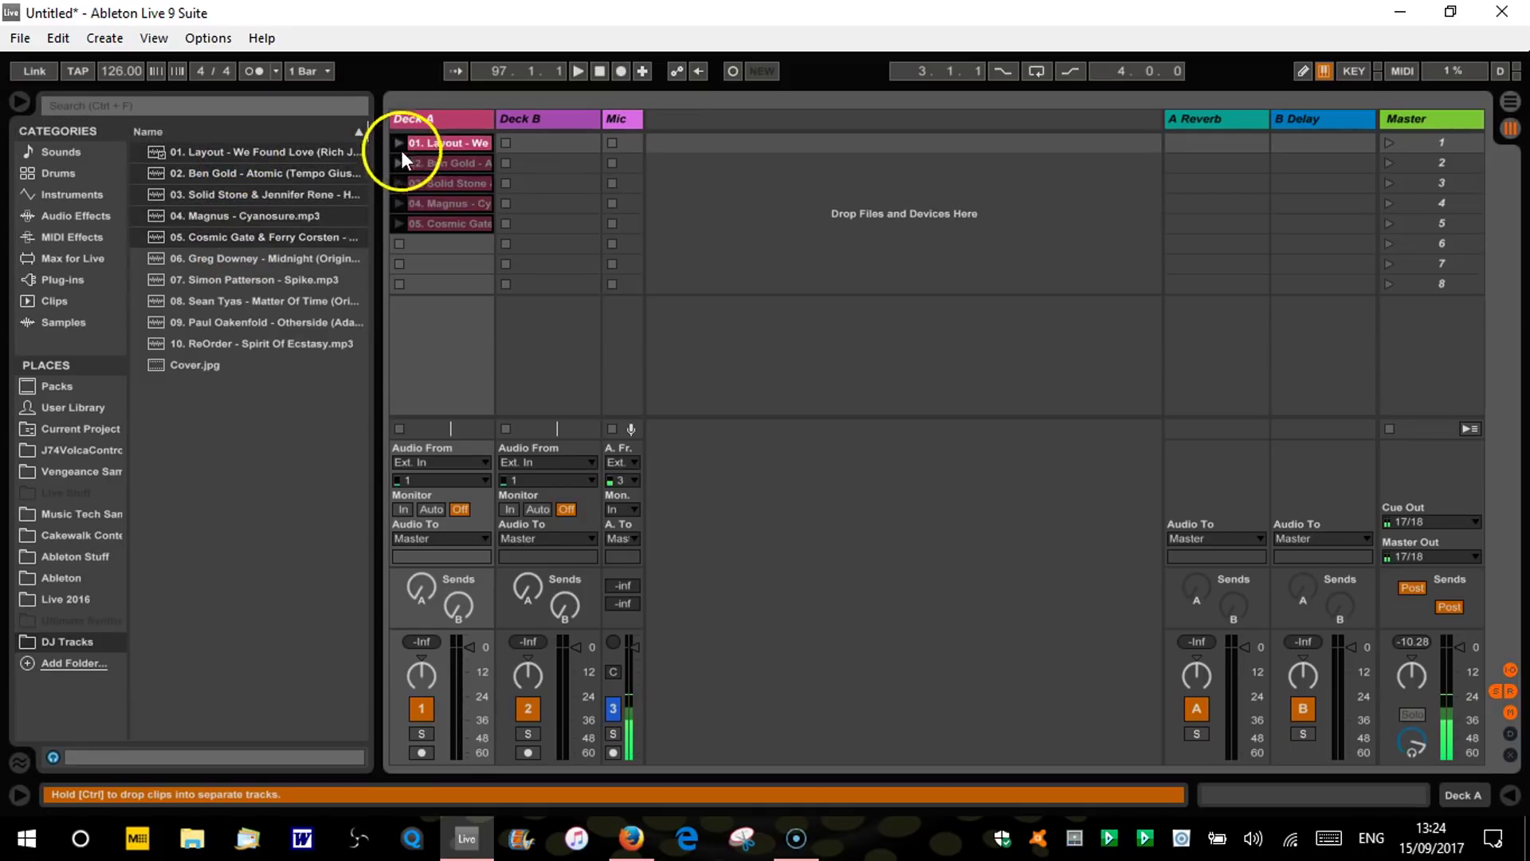
Step: Load tracks 06 to 10 from the DJ Tracks folder into Deck B, starting at the first clip slot
left_click(237, 258)
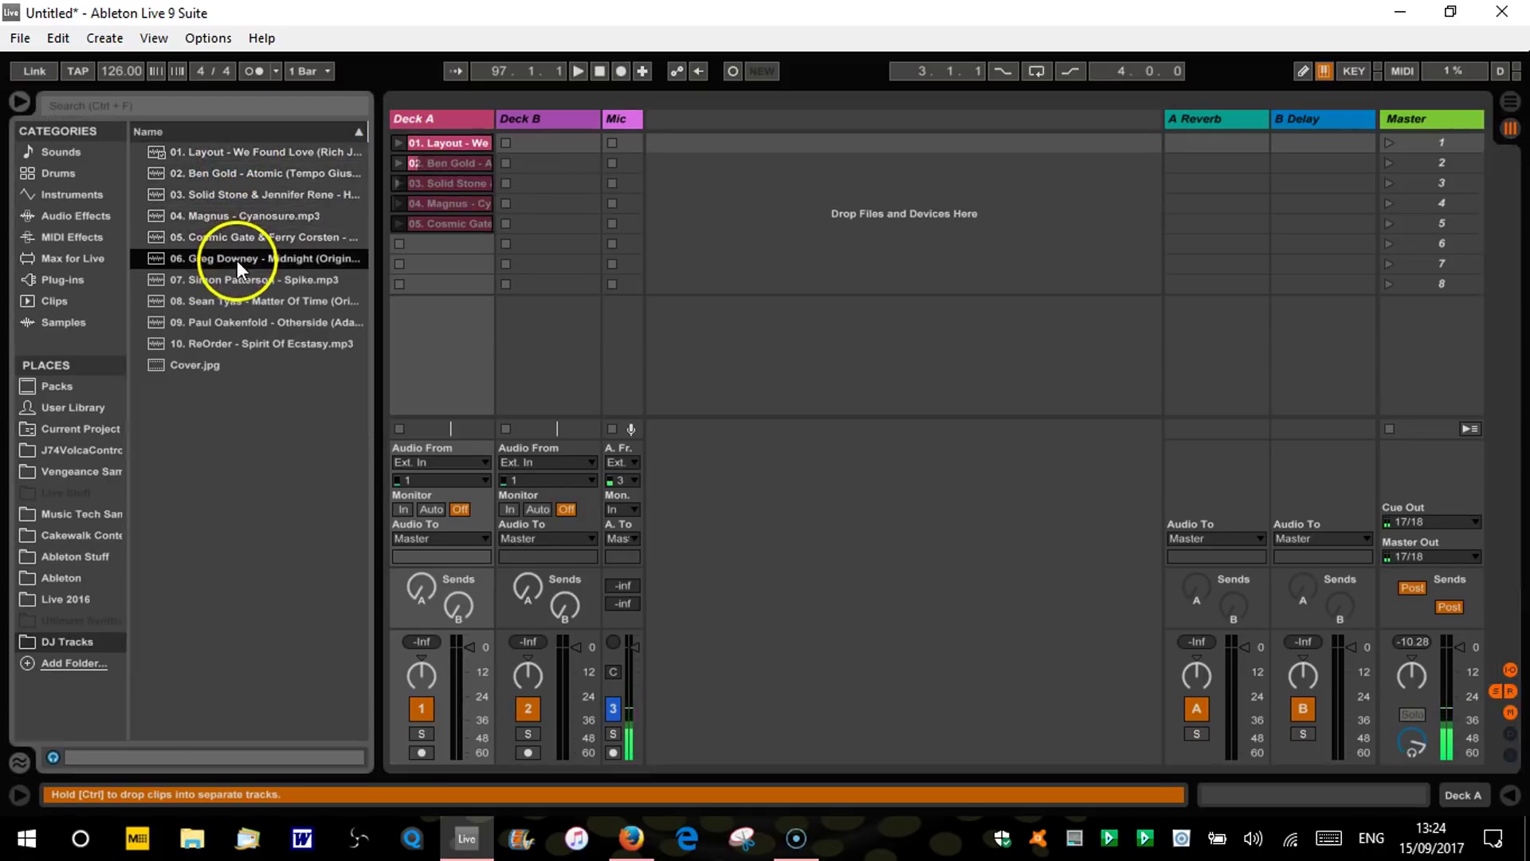
left_click(248, 344, "shift")
left_click_drag(242, 269, 525, 140)
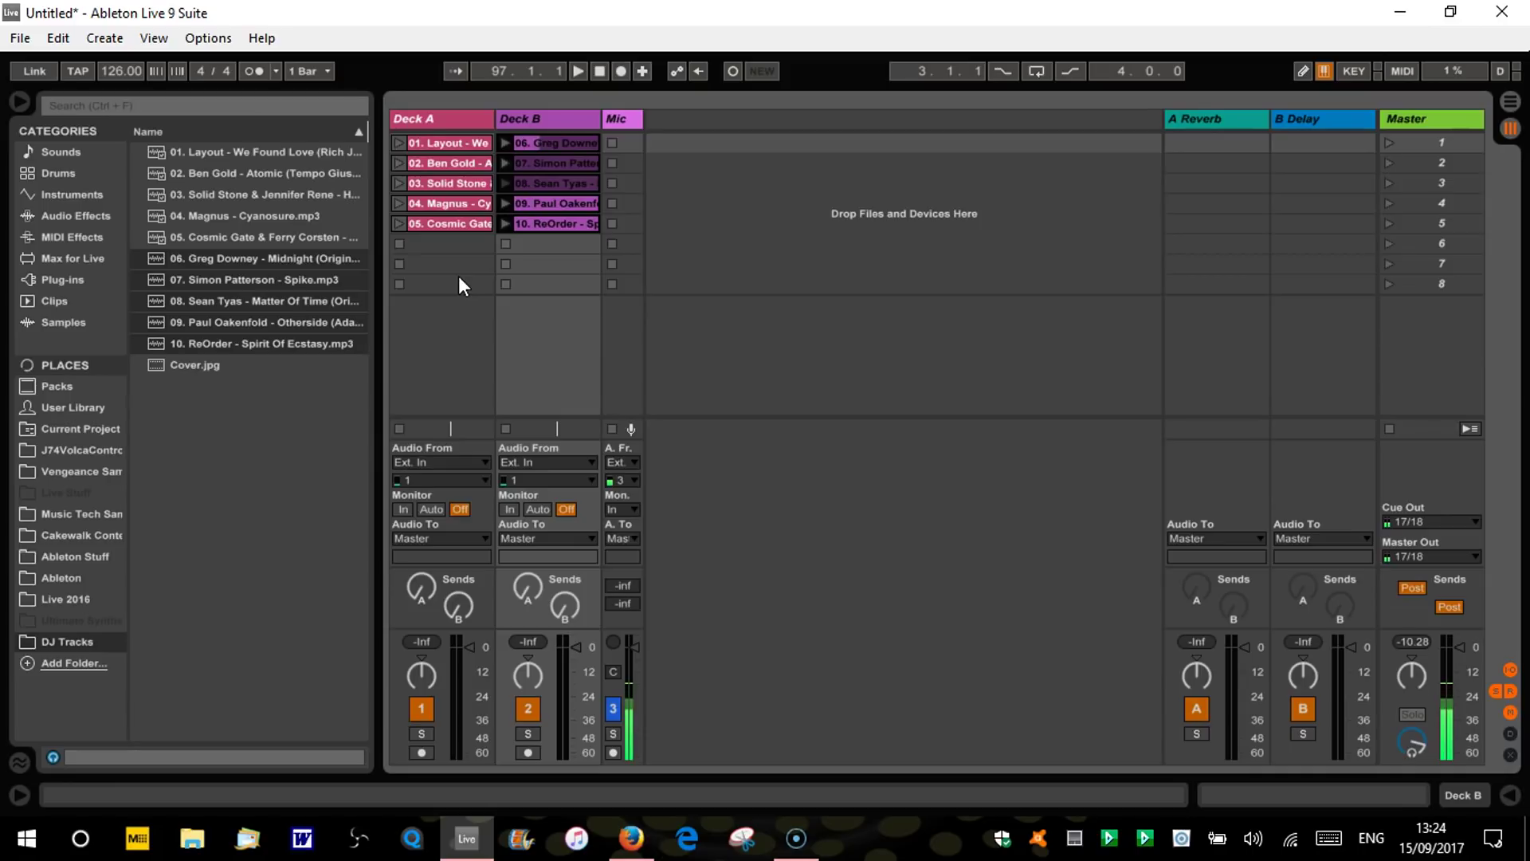
Step: Open the first Deck A clip's sample view and set the default warp mode to Complex in the preferences
double_click(442, 147)
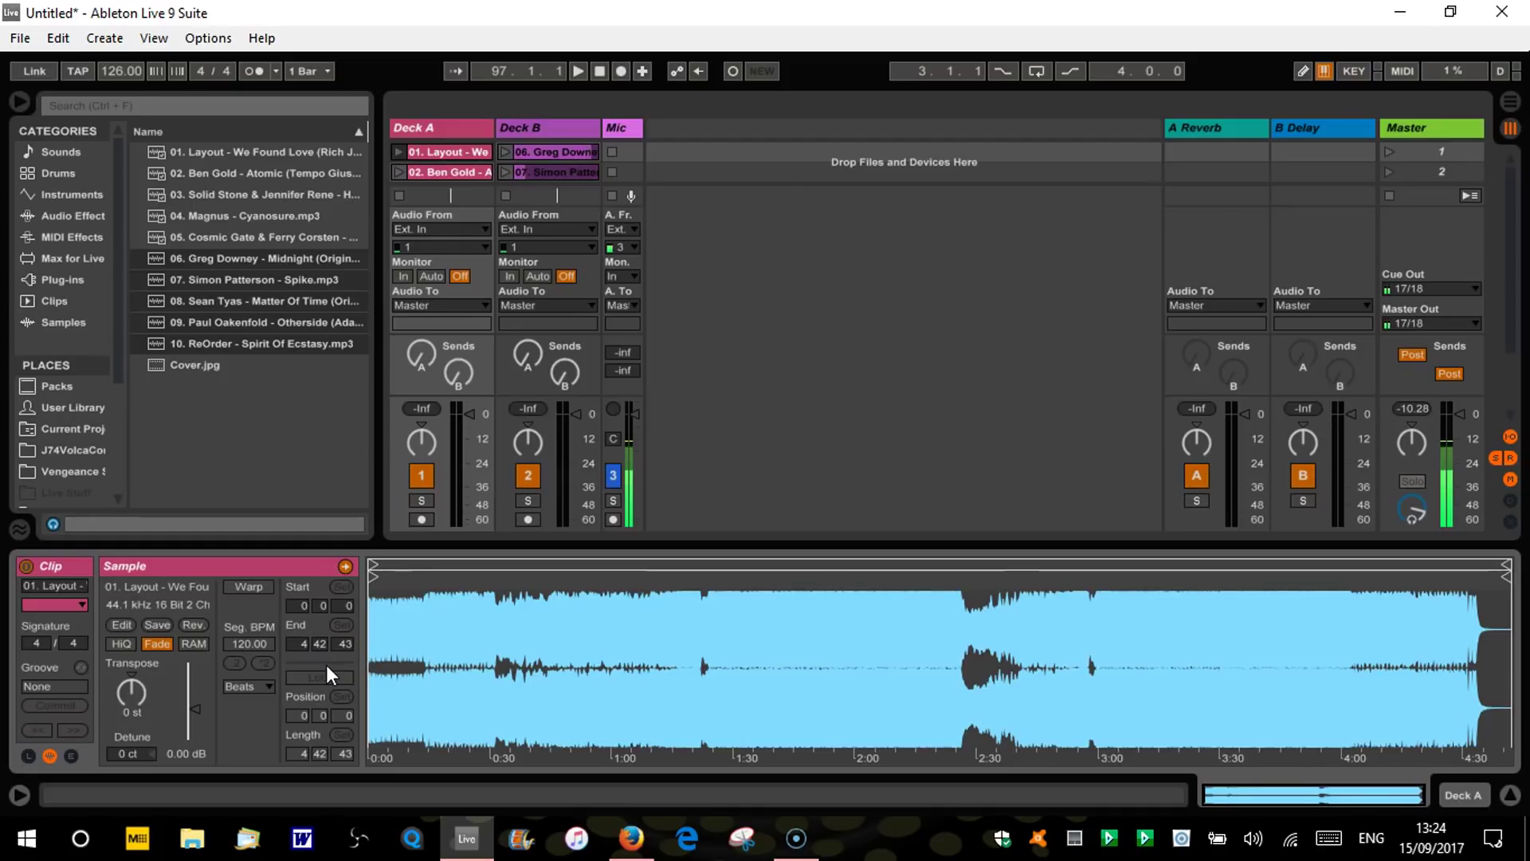
key("ctrl+comma")
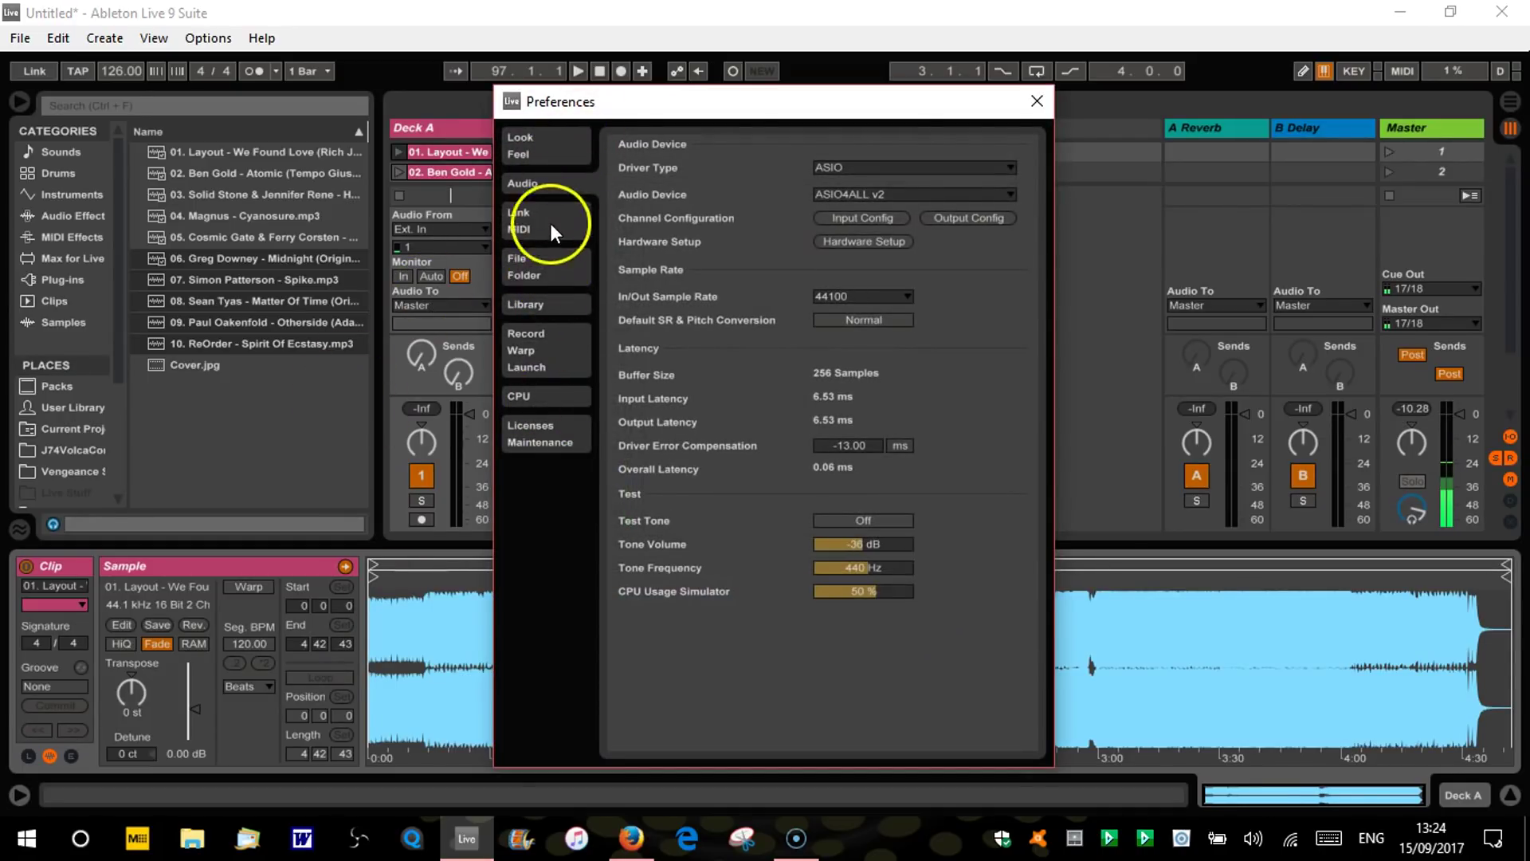
left_click(544, 355)
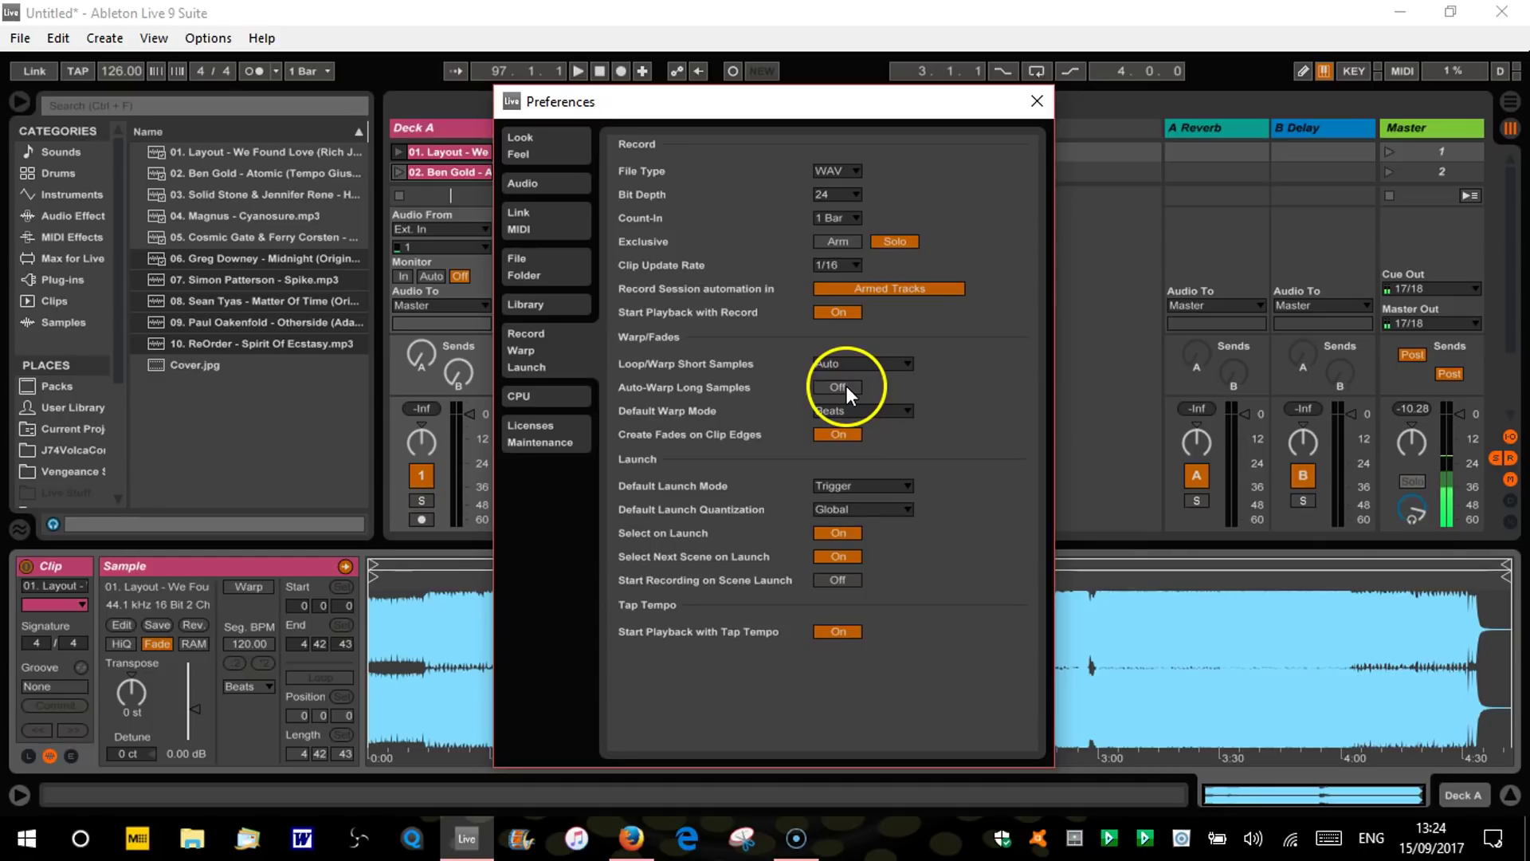
left_click(907, 410)
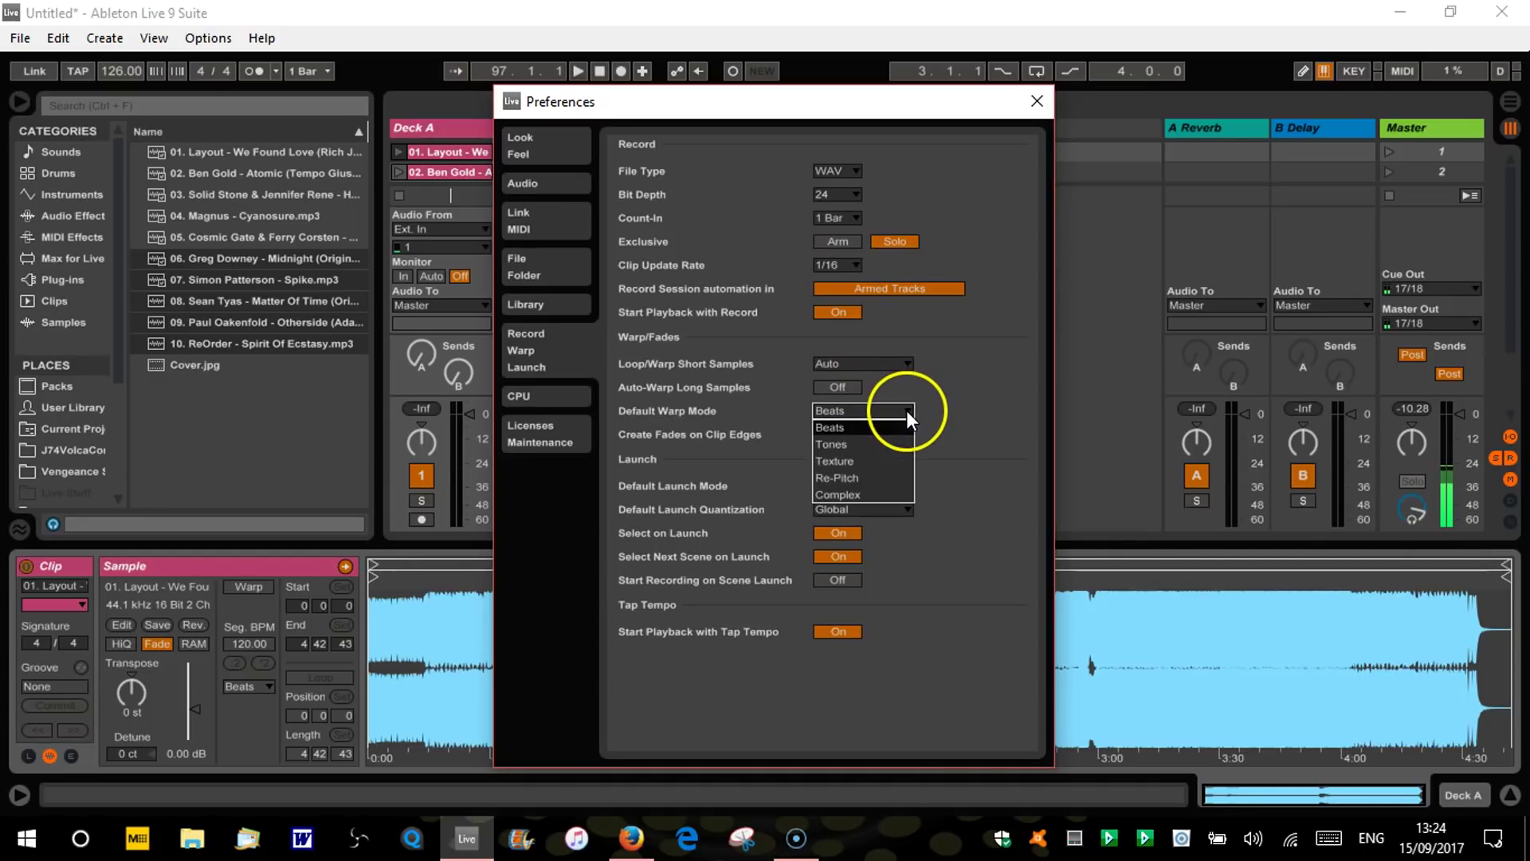
left_click(862, 494)
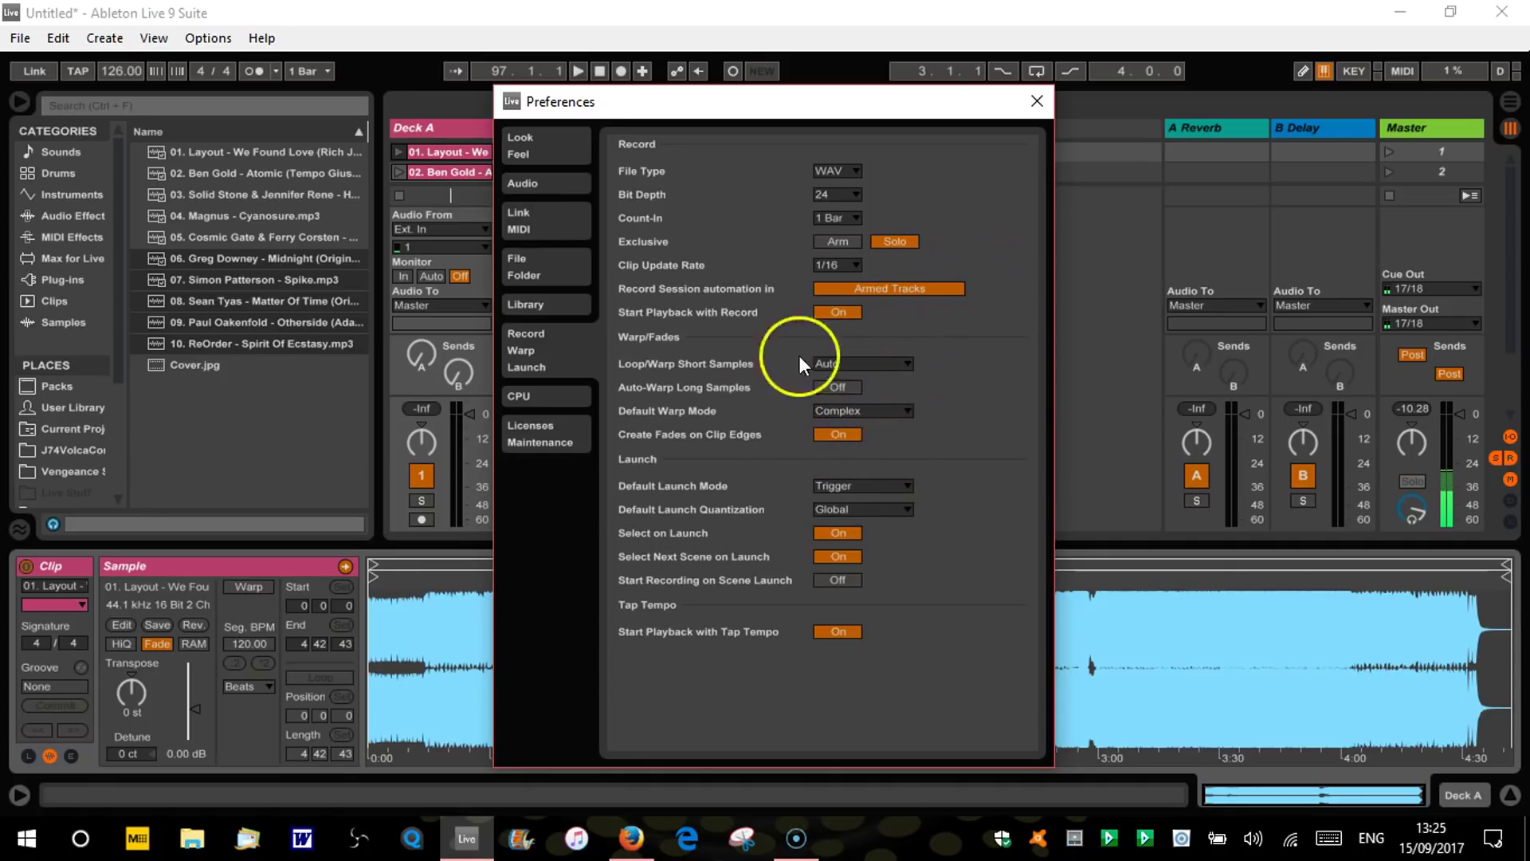
left_click(1037, 102)
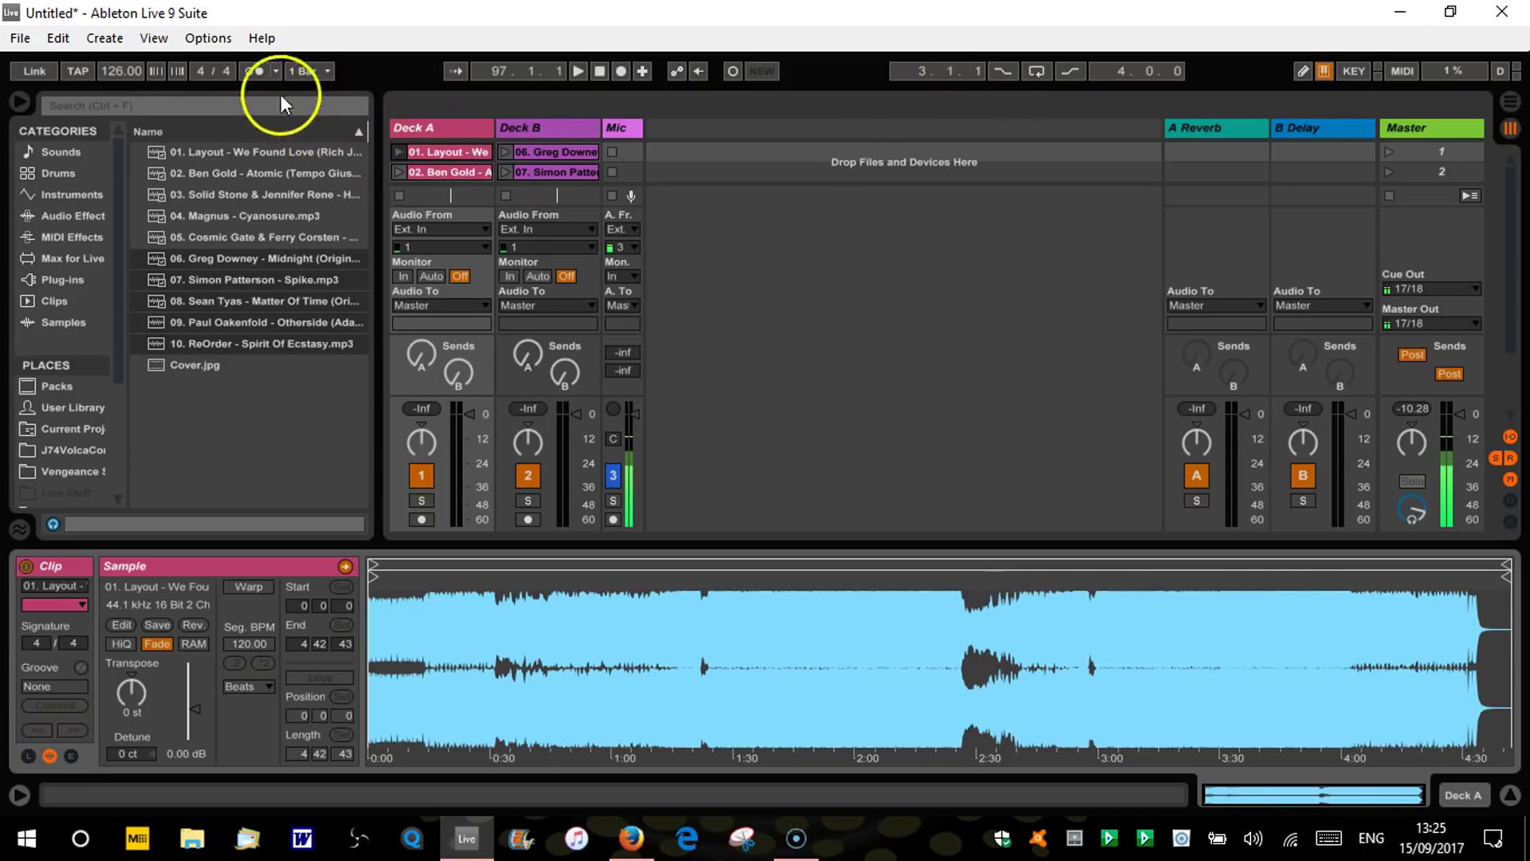
Step: Turn on the metronome and play the first Deck A clip while trying tempos of 158 and 116 BPM, stopping playback at the end
left_click(250, 71)
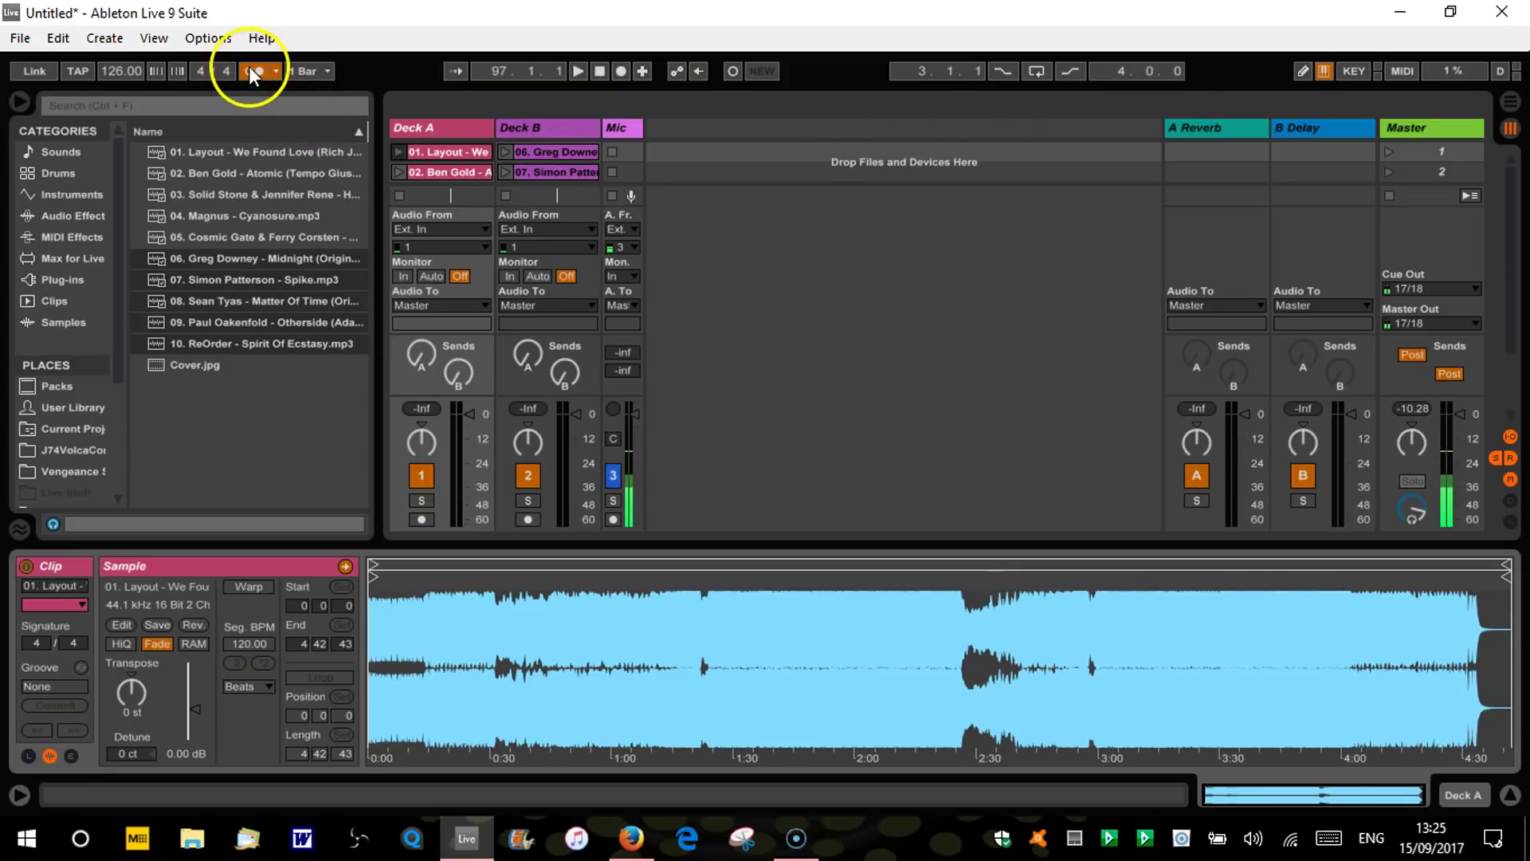
left_click(399, 152)
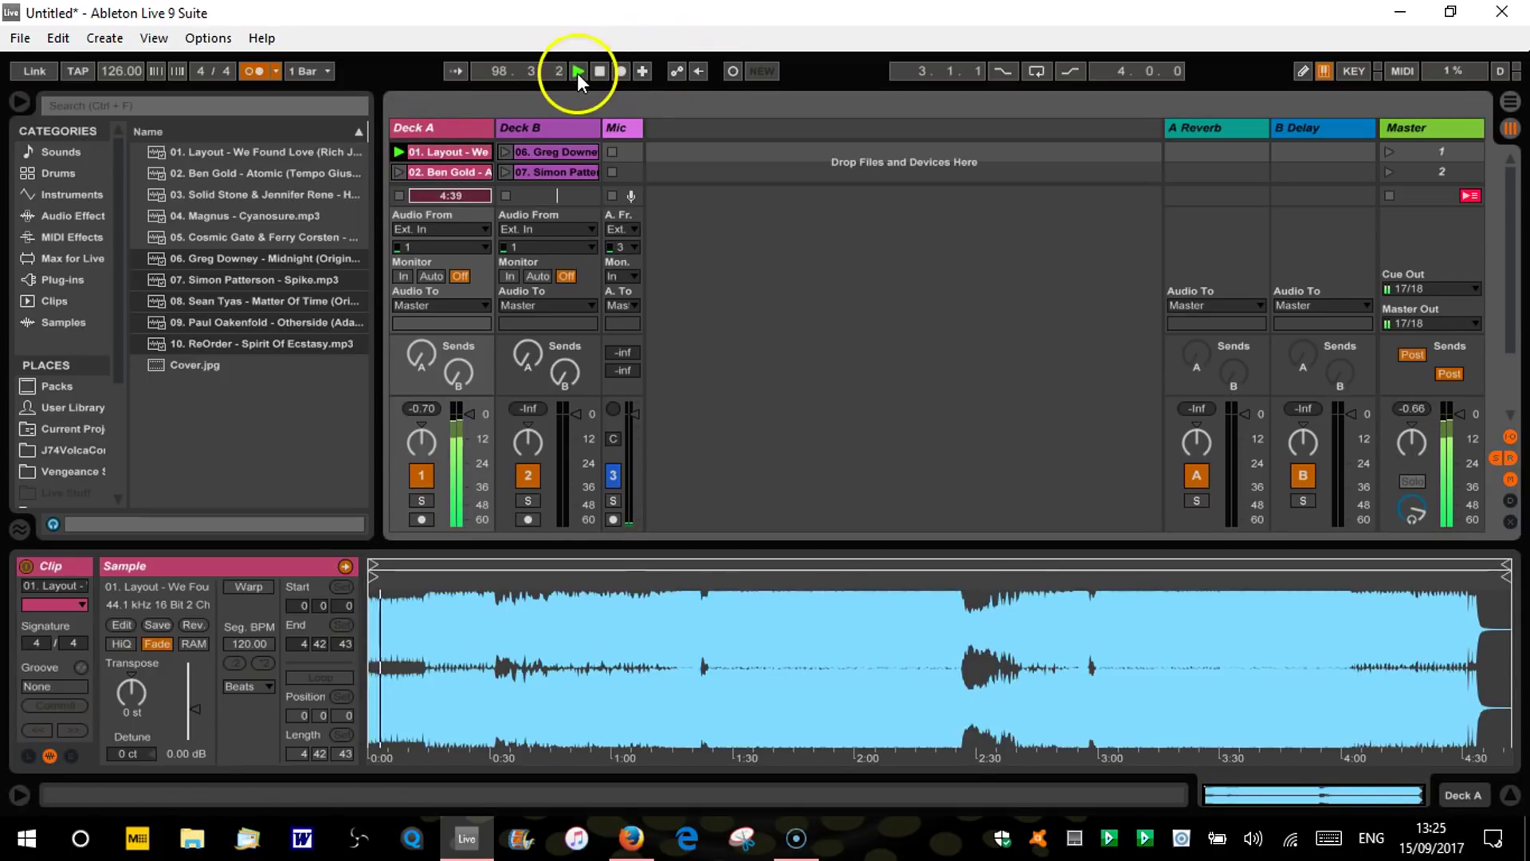
left_click_drag(118, 70, 118, 45)
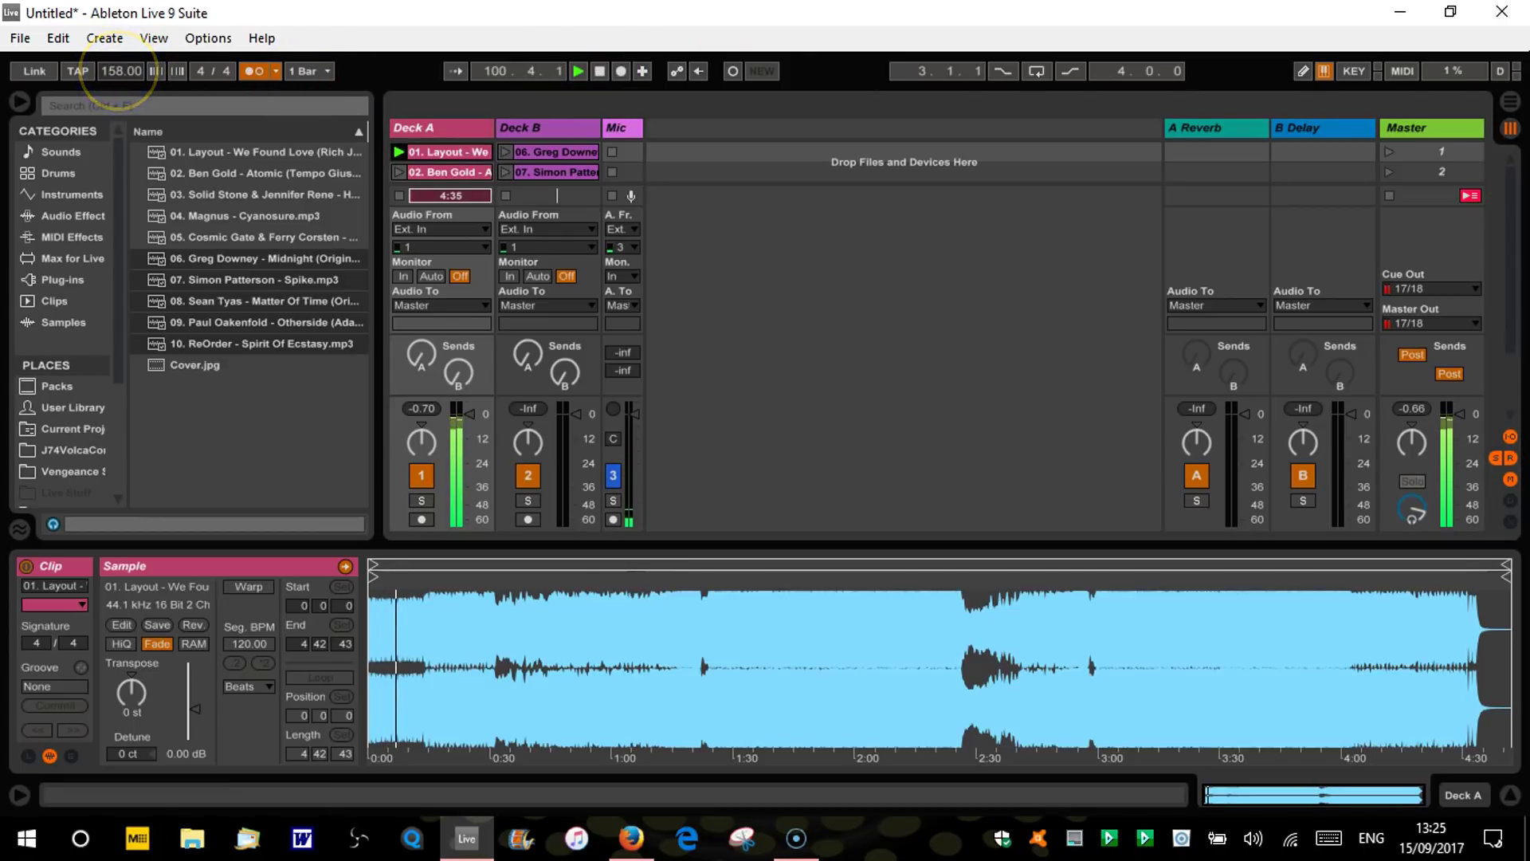
left_click_drag(118, 45, 118, 79)
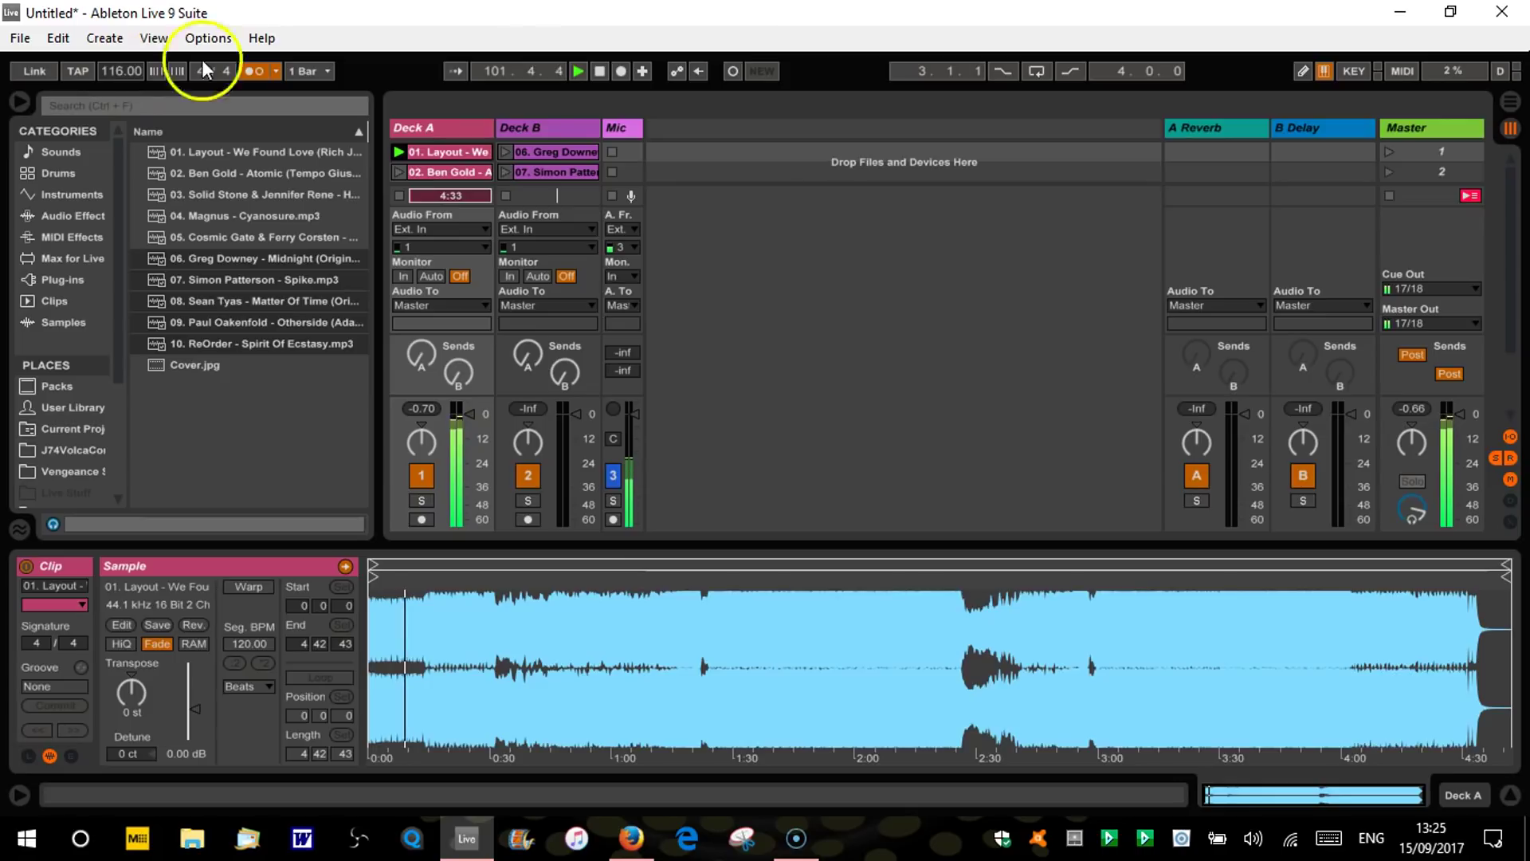
left_click(593, 75)
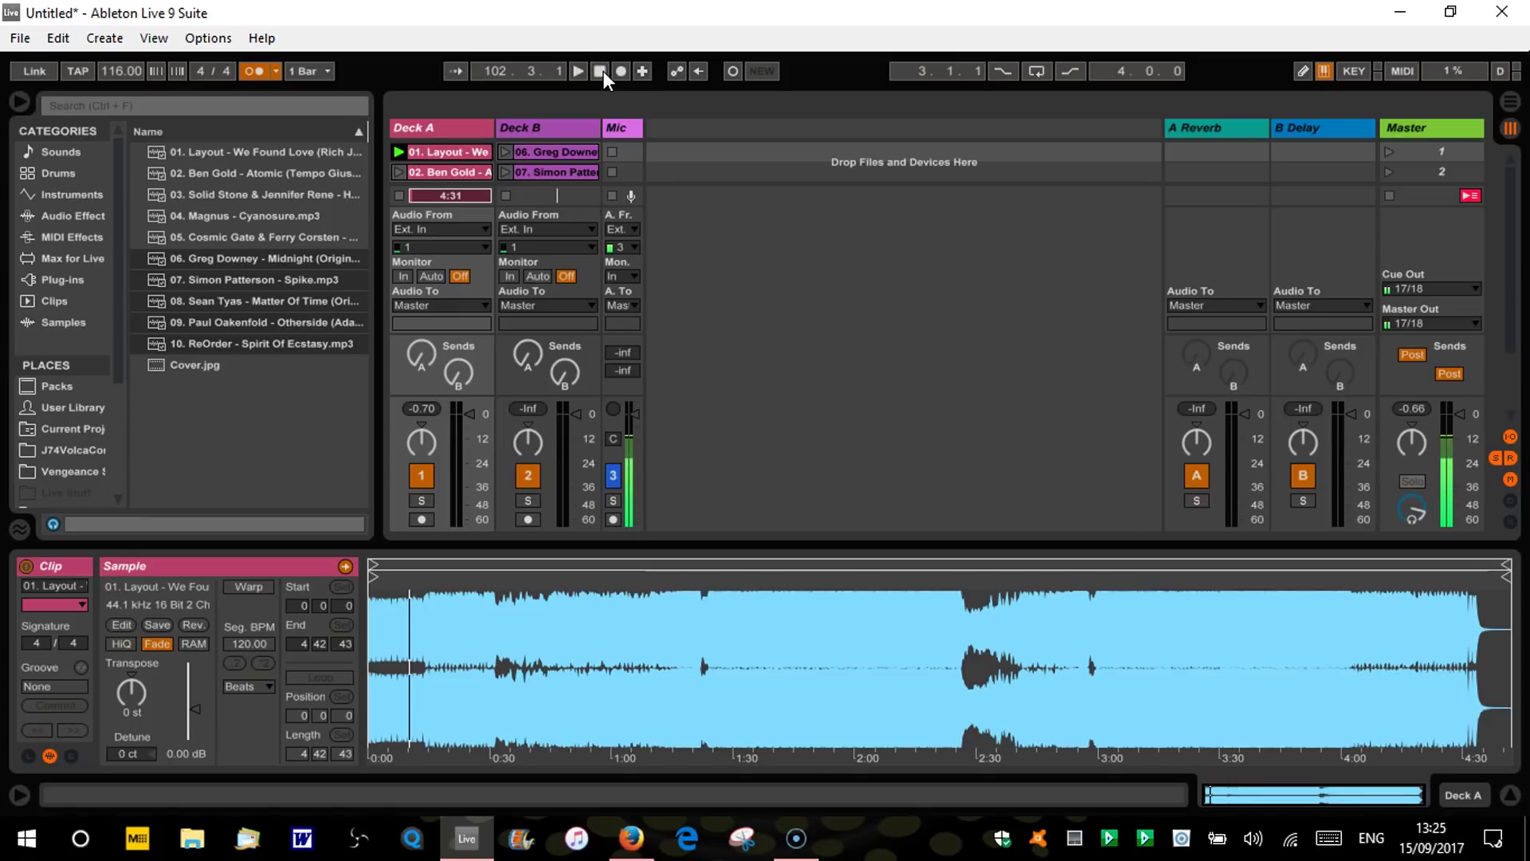
Step: Set the song tempo to 130 BPM
left_click(260, 587)
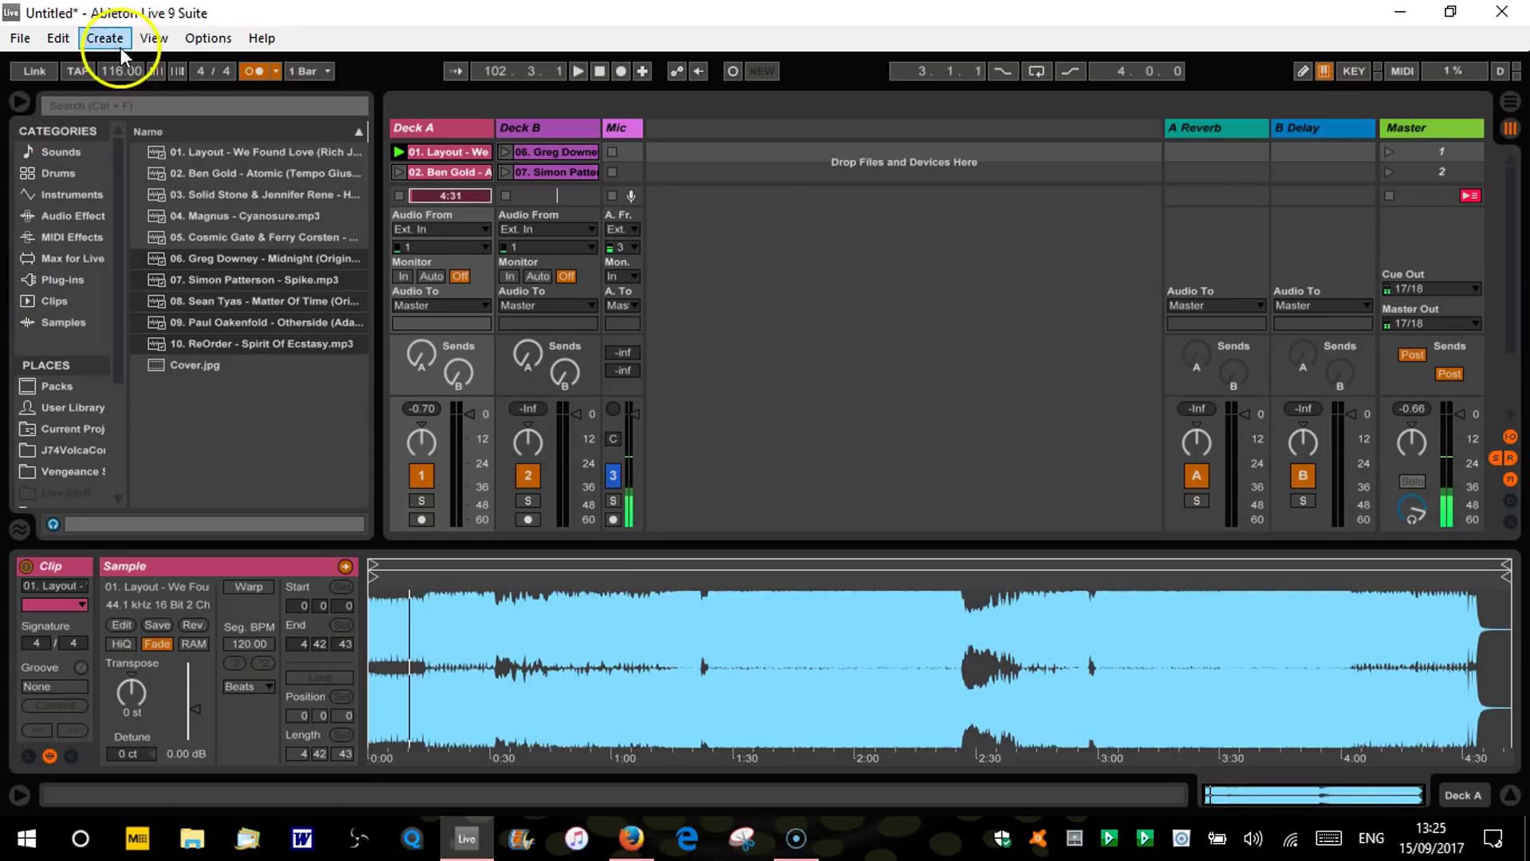
left_click_drag(122, 76, 121, 74)
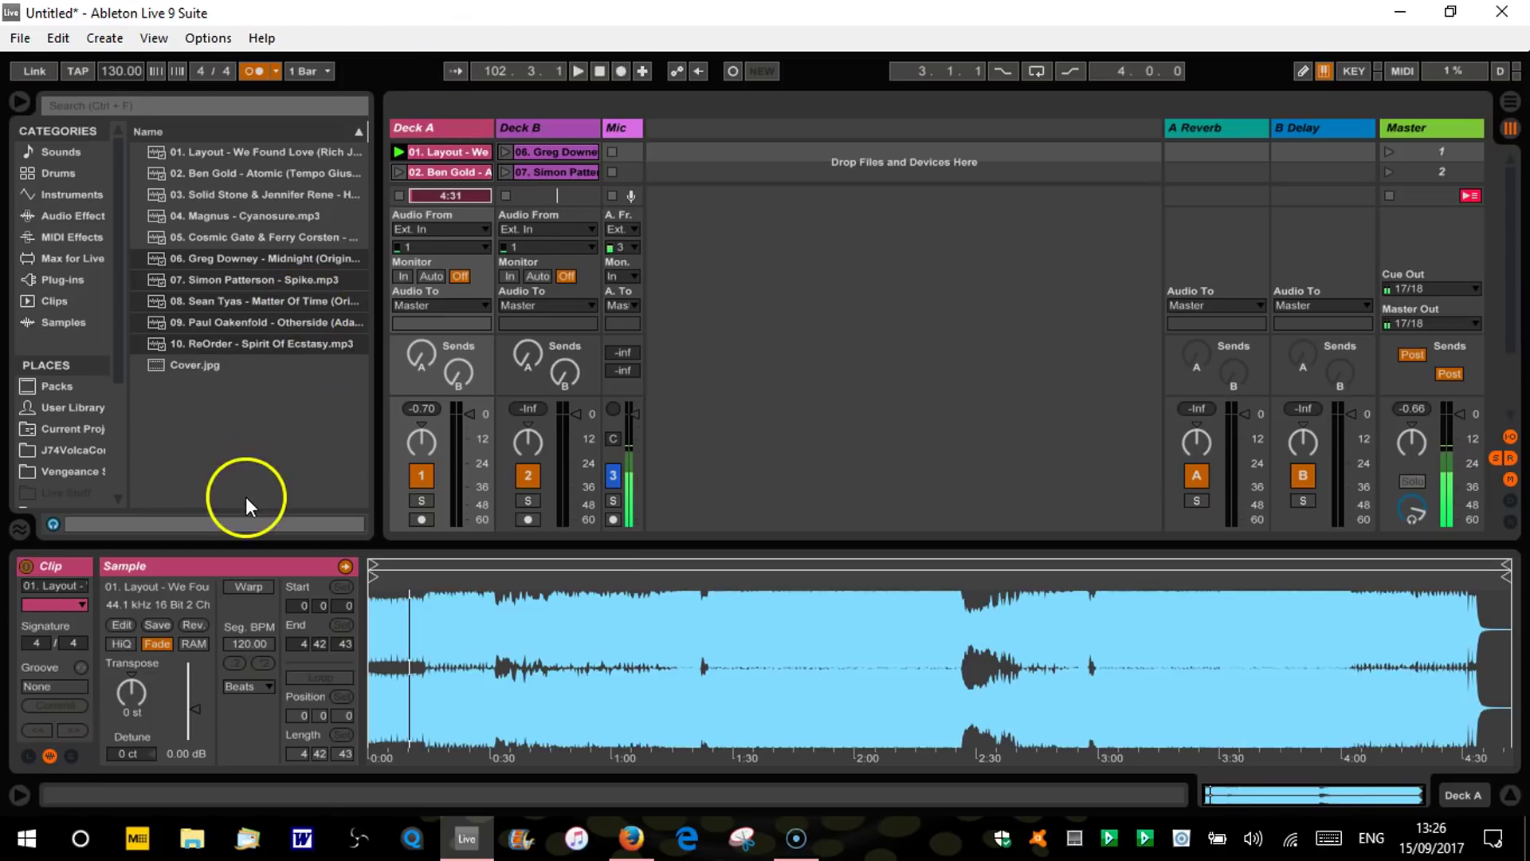
Step: Try the Complex warp mode on the first Deck A clip
left_click(265, 688)
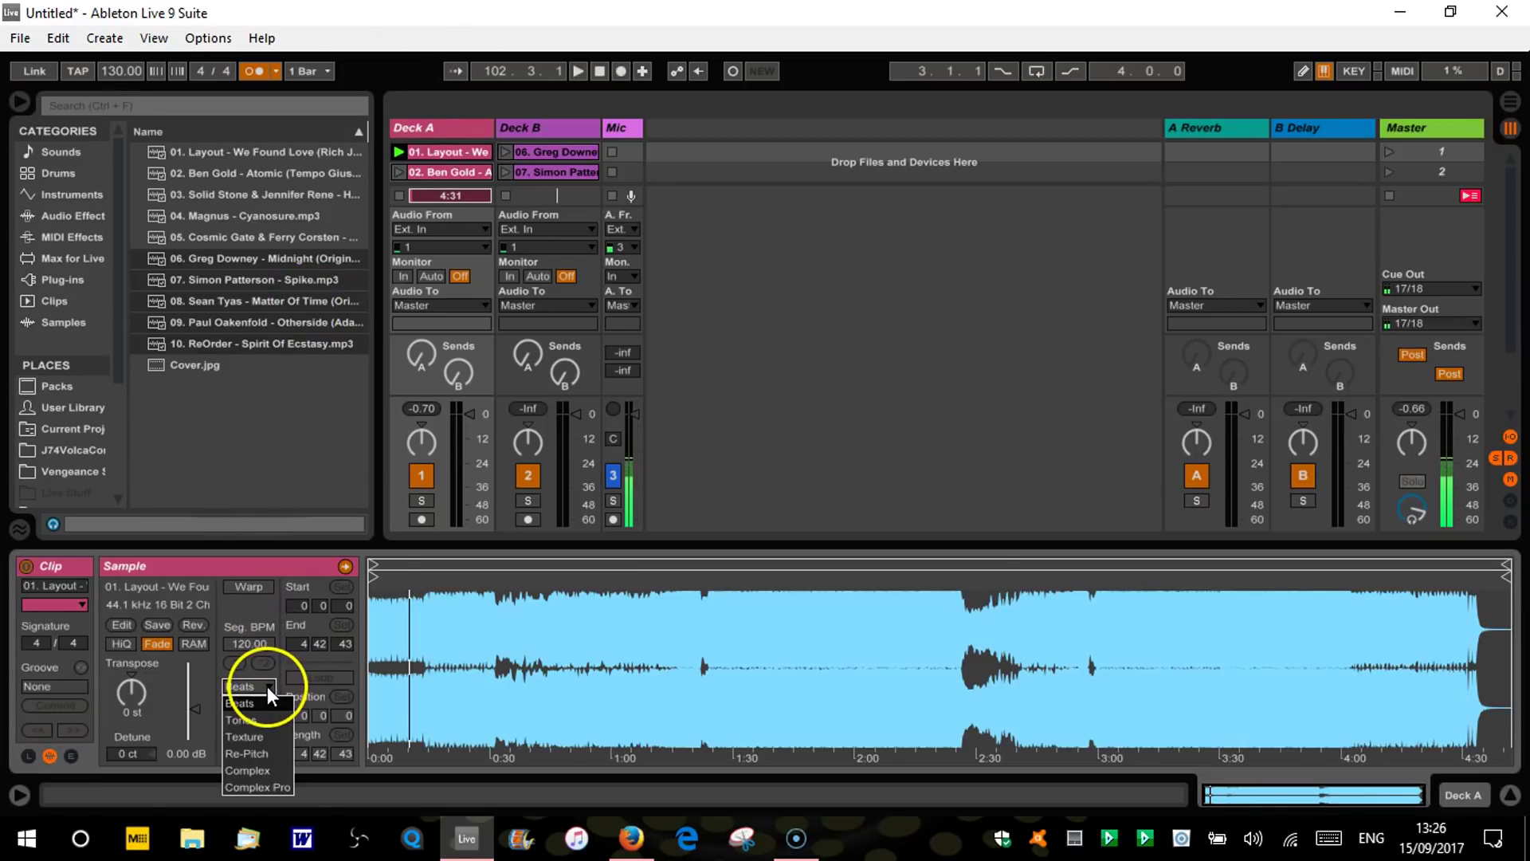
left_click(275, 775)
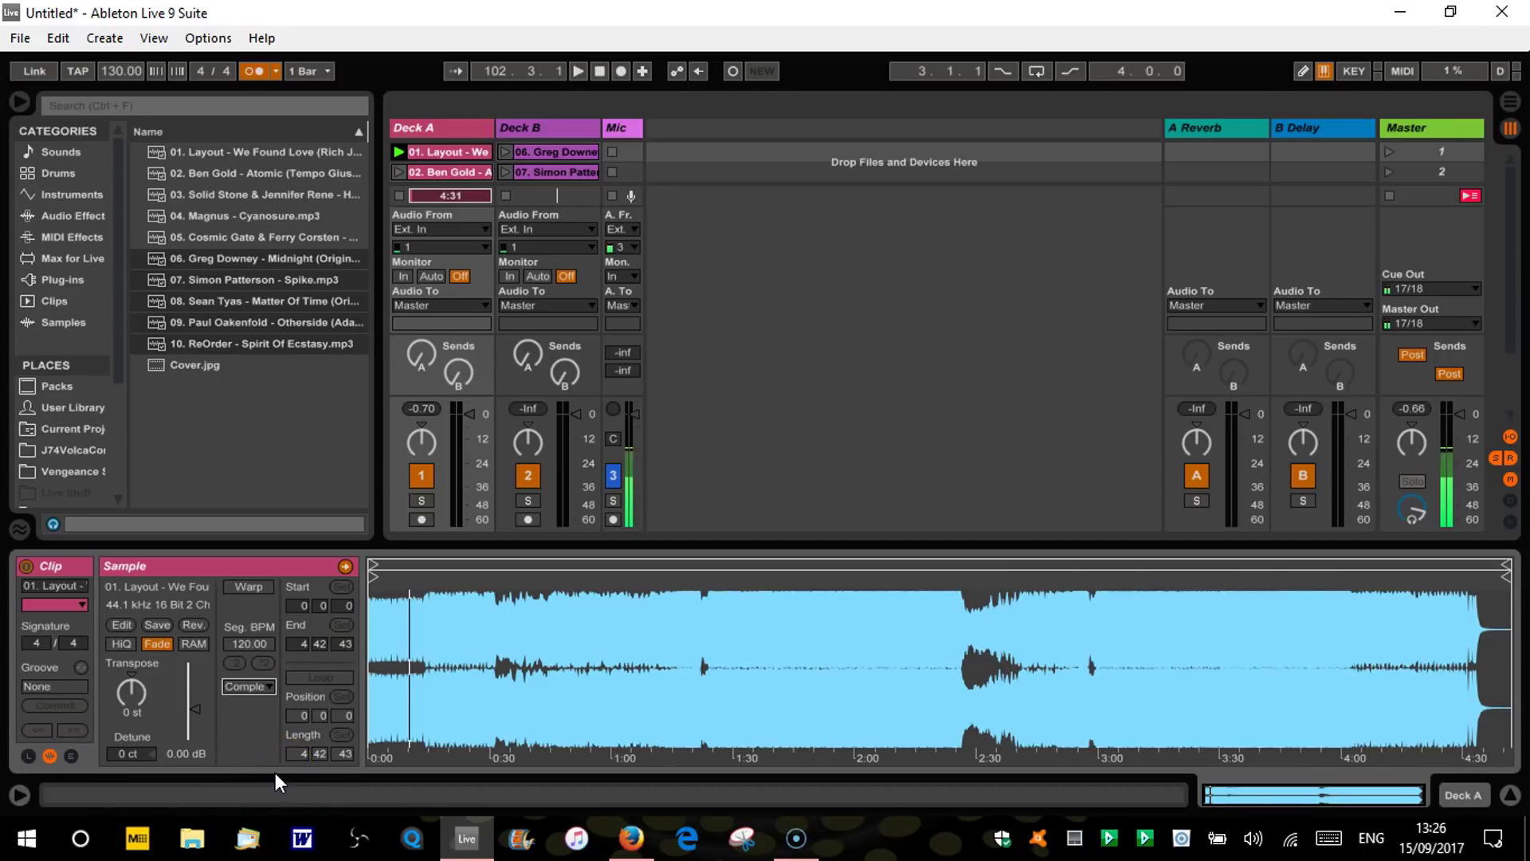
left_click(266, 687)
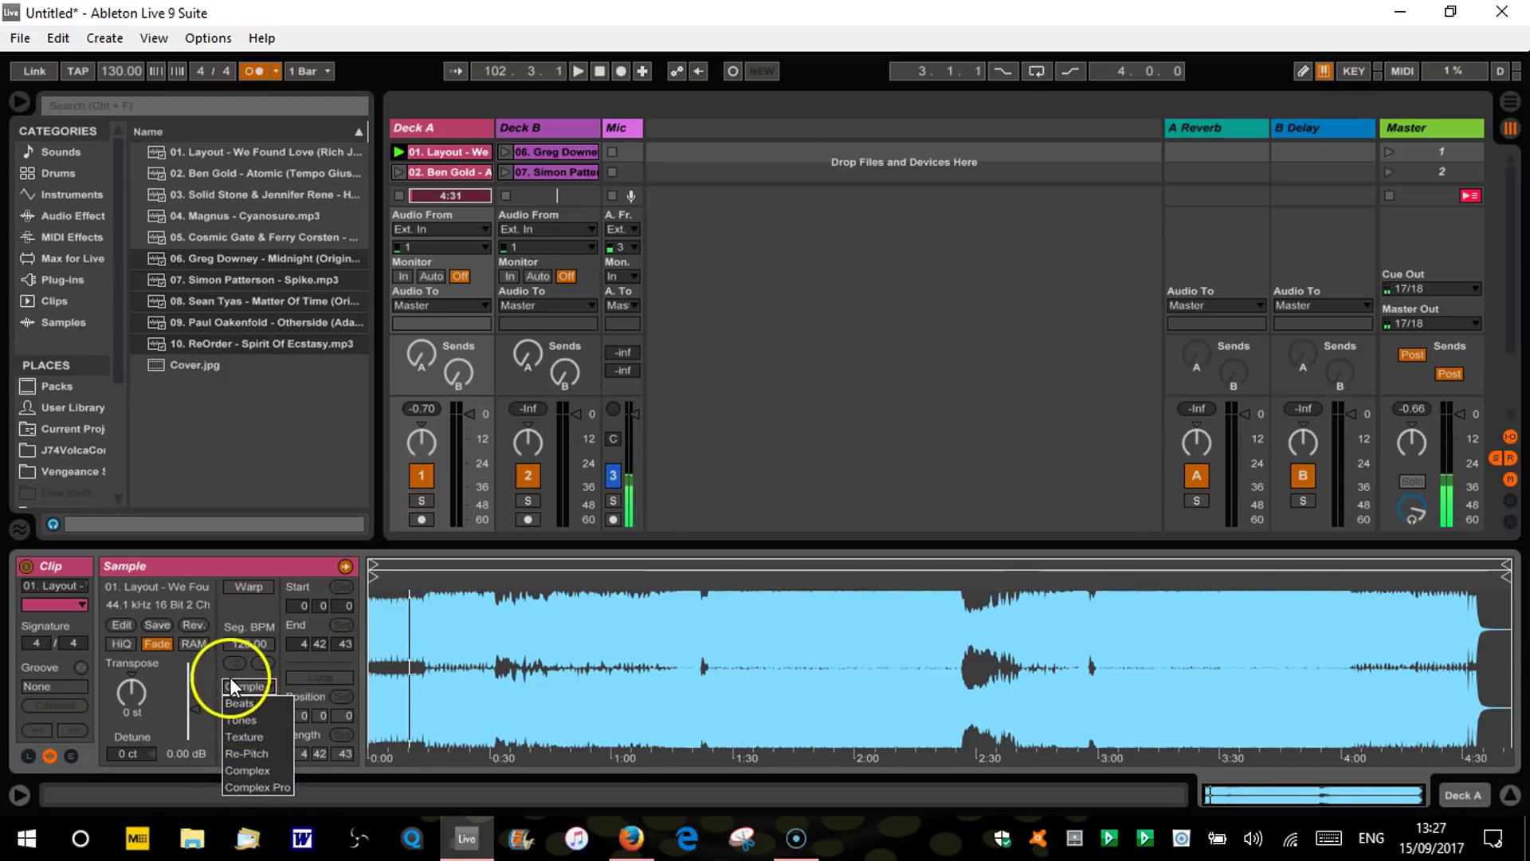
left_click(210, 671)
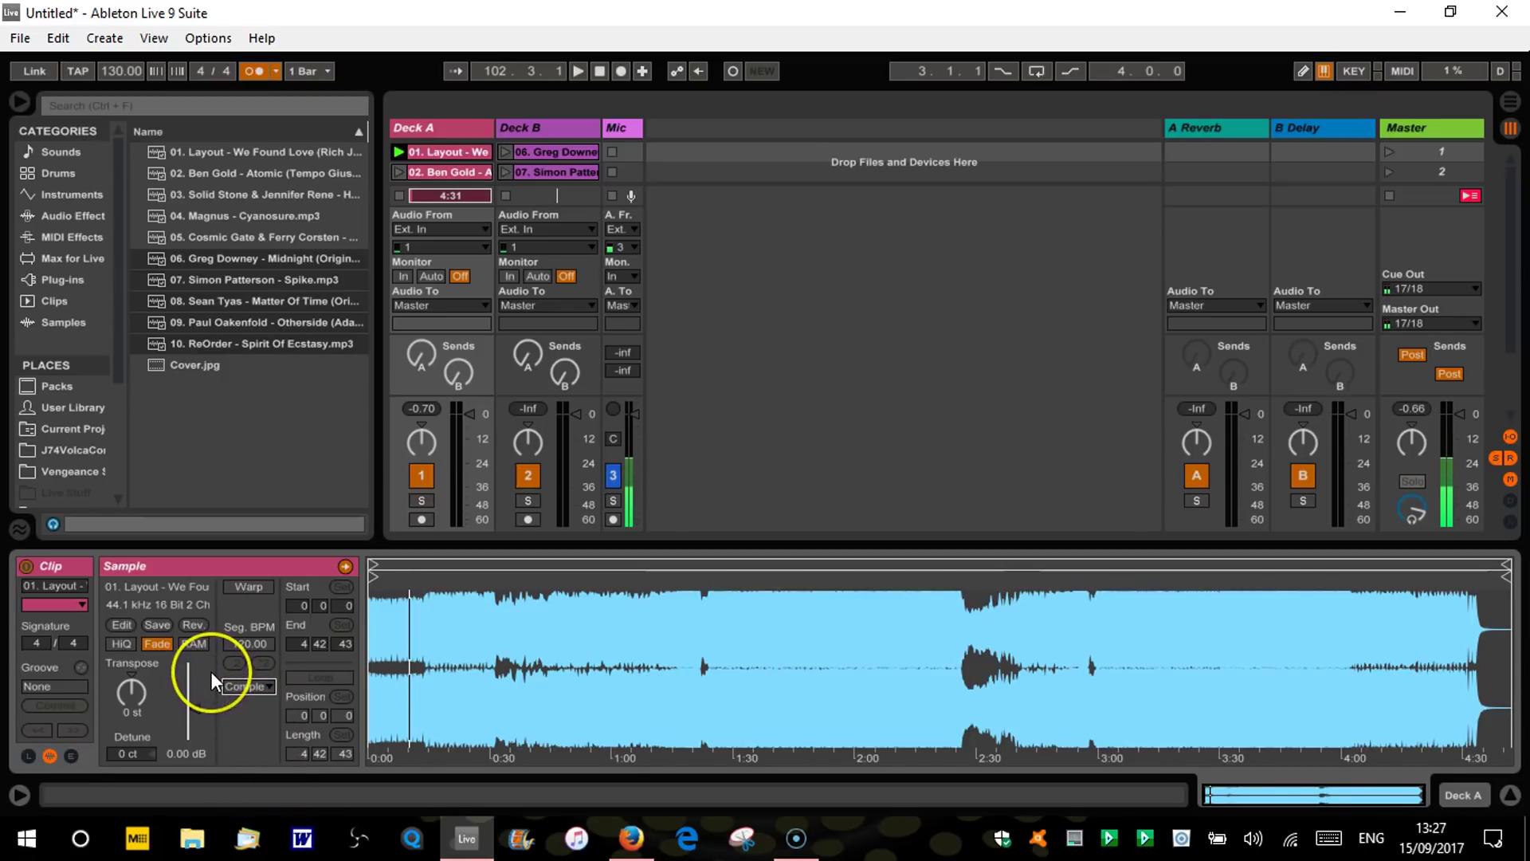
Step: Set the first Deck A clip's warp mode back to Beats and enable warping for it
left_click(266, 683)
left_click(260, 703)
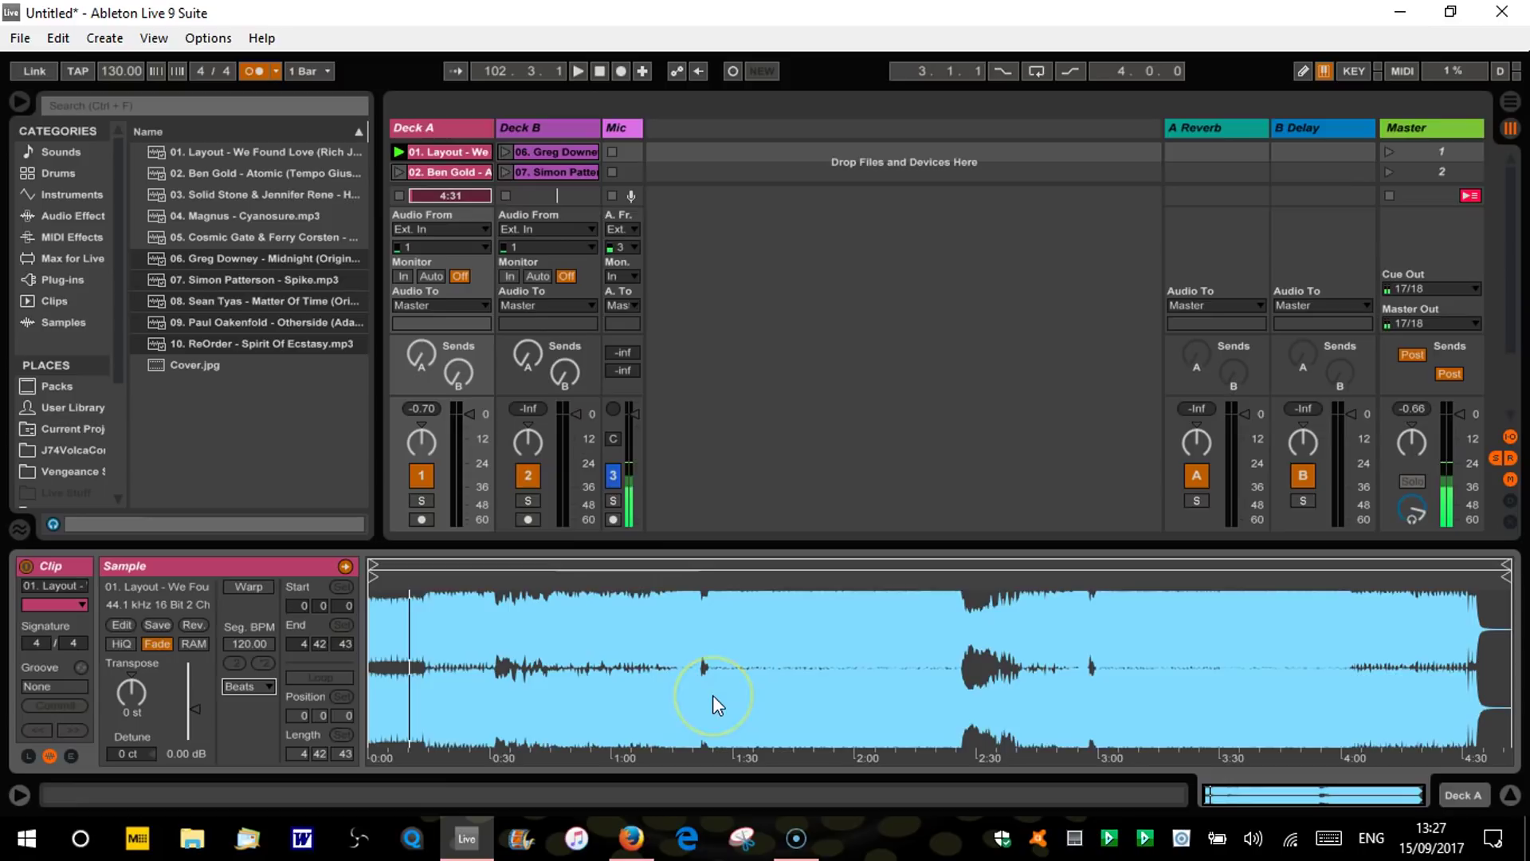
left_click(249, 586)
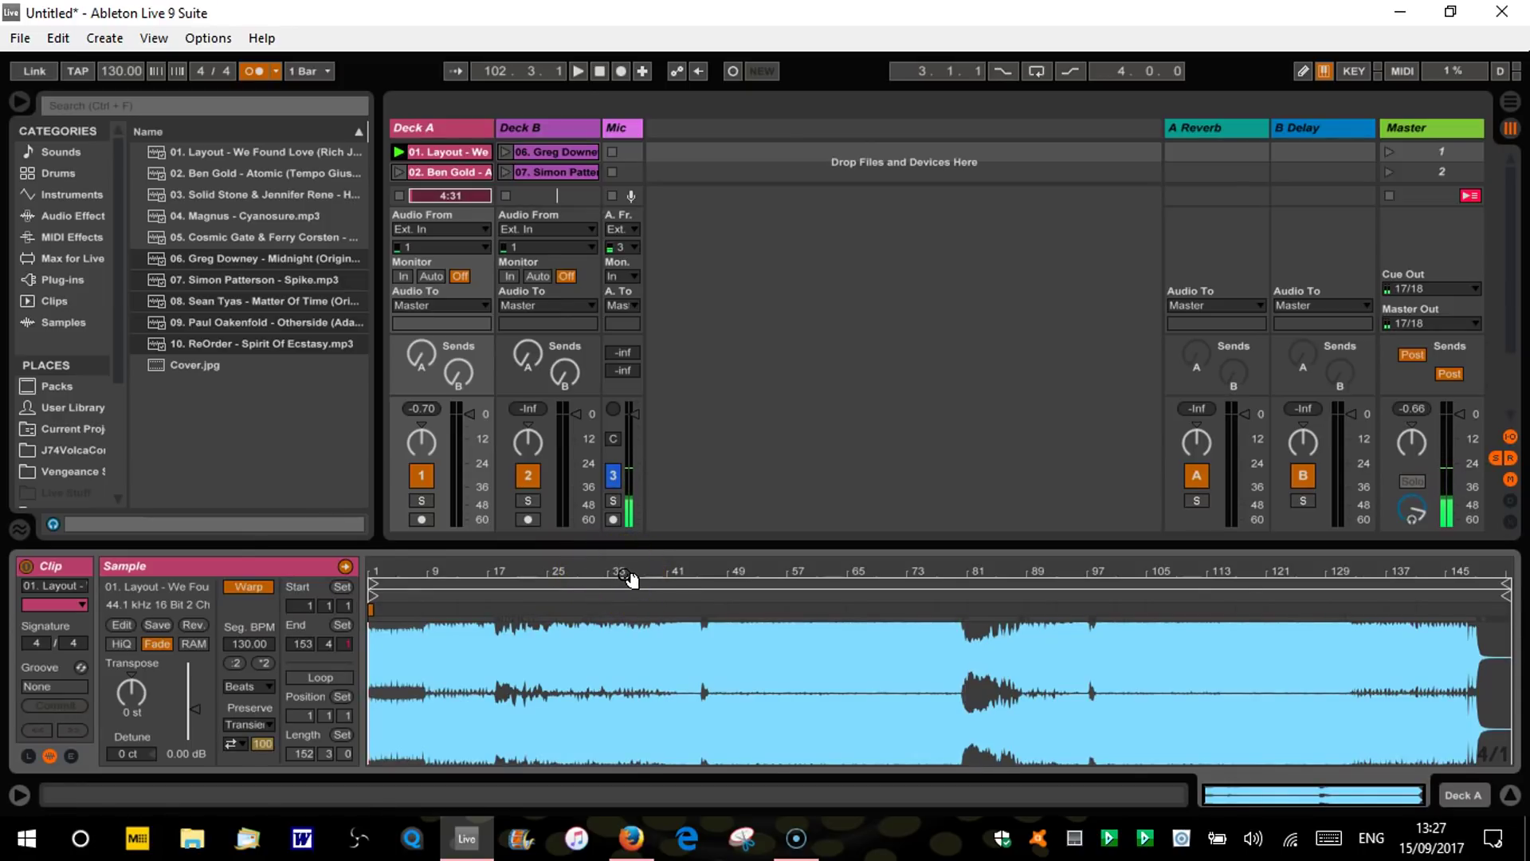
Step: Examine the opening bars of the warped clip's waveform and play them briefly against the metronome
left_click_drag(385, 571, 386, 622)
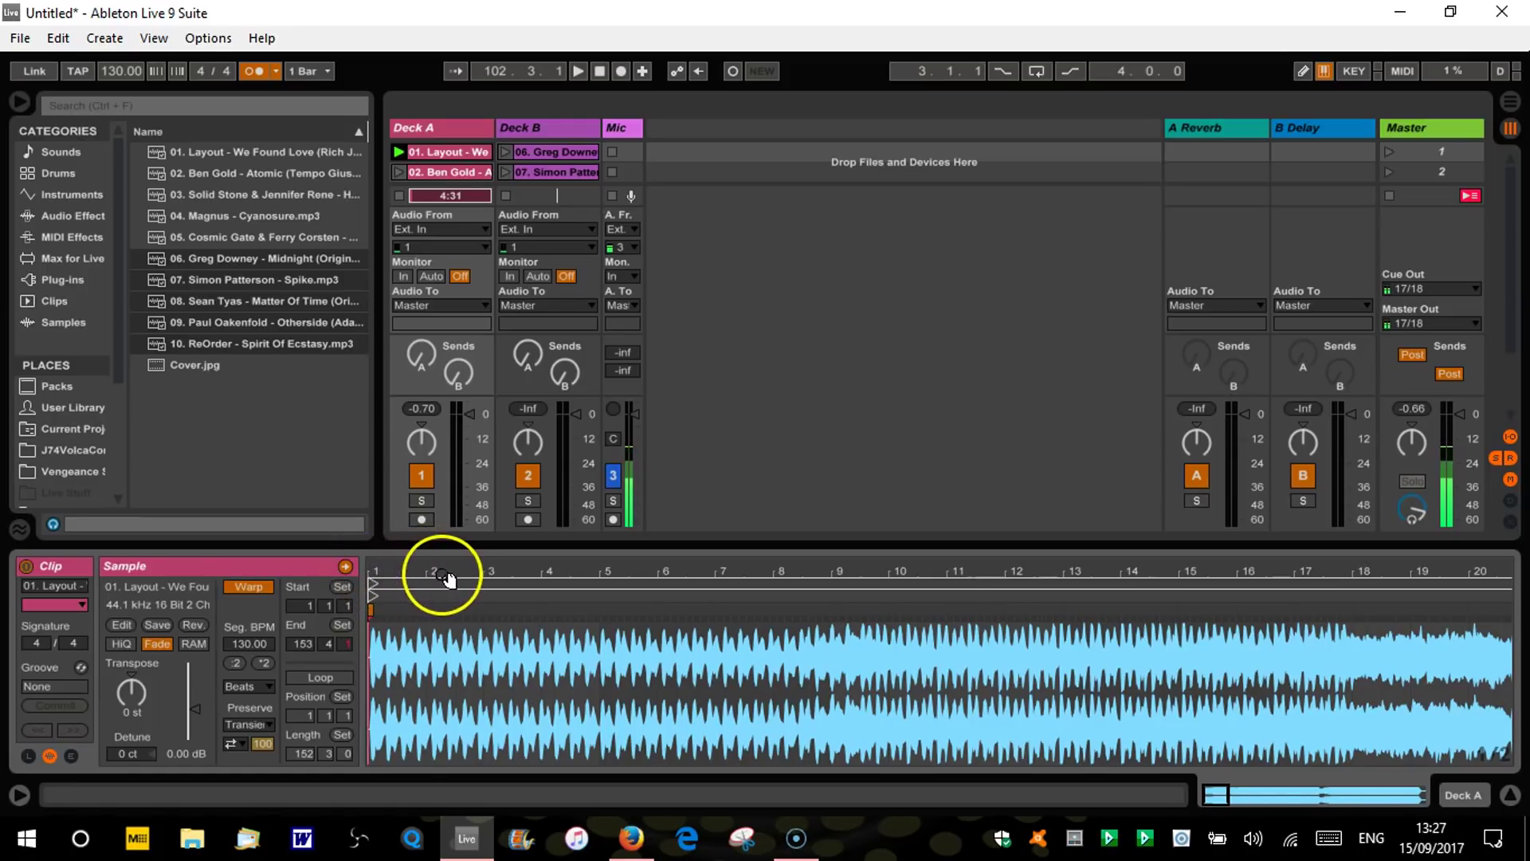
left_click_drag(389, 571, 386, 571)
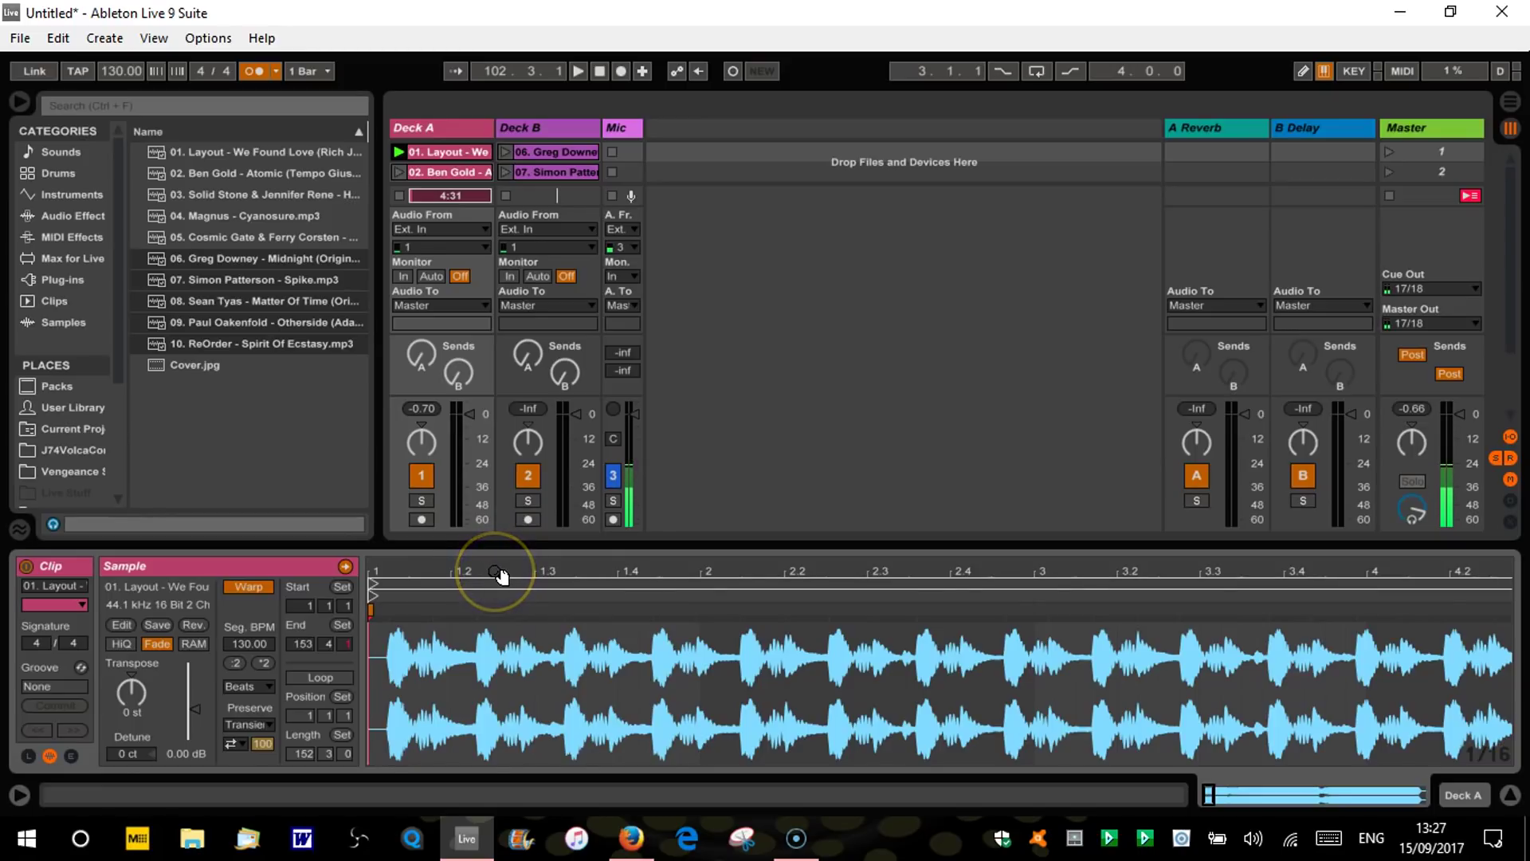
left_click(496, 573)
mouse_move(496, 573)
left_mouse_down()
mouse_move(498, 610)
mouse_move(497, 582)
mouse_move(498, 596)
mouse_move(522, 573)
left_mouse_up()
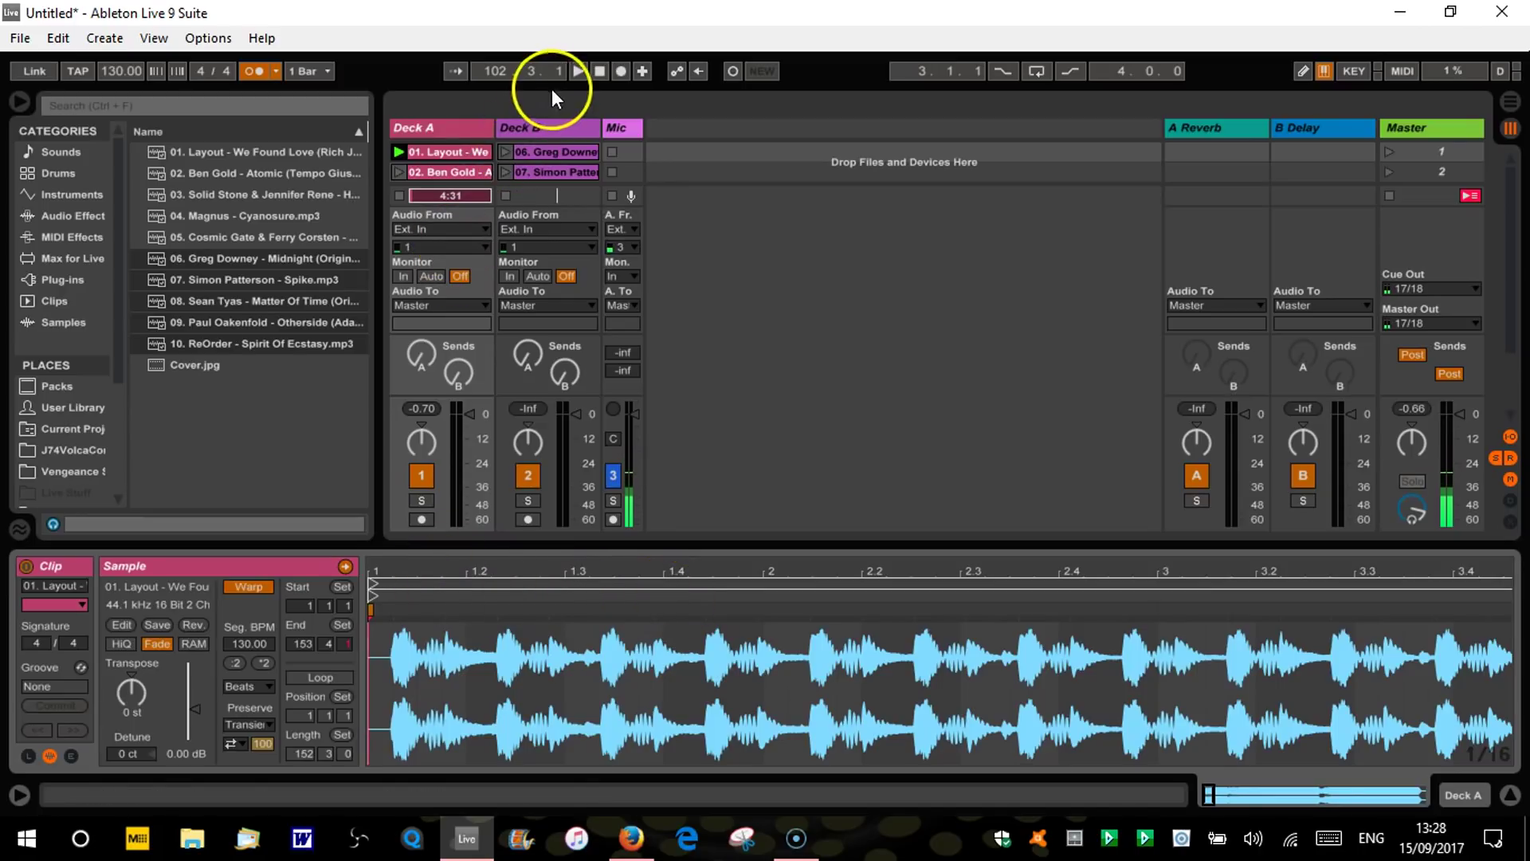
left_click(582, 69)
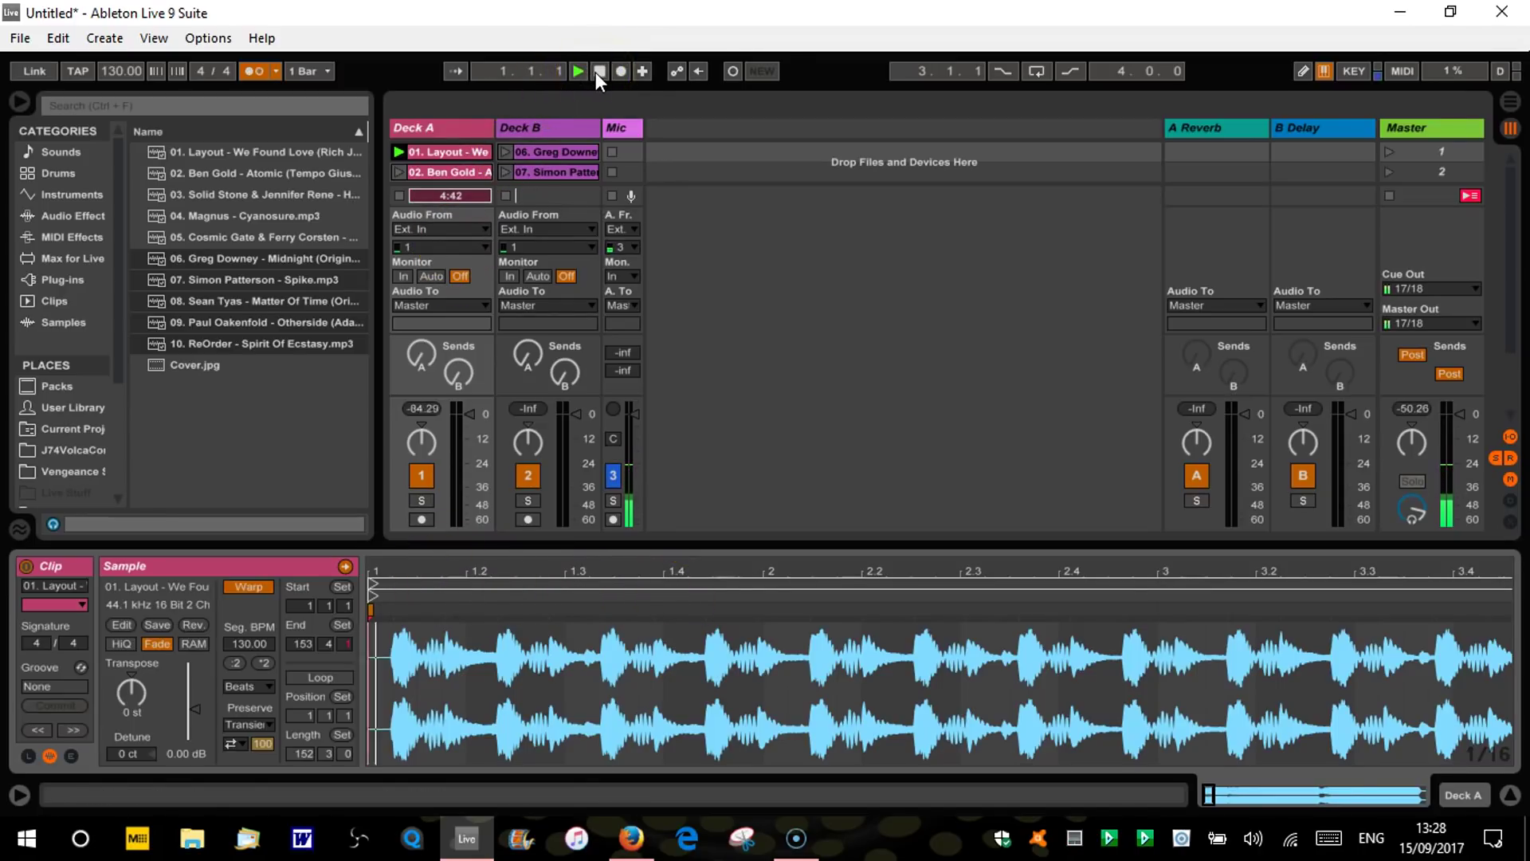
left_click(598, 71)
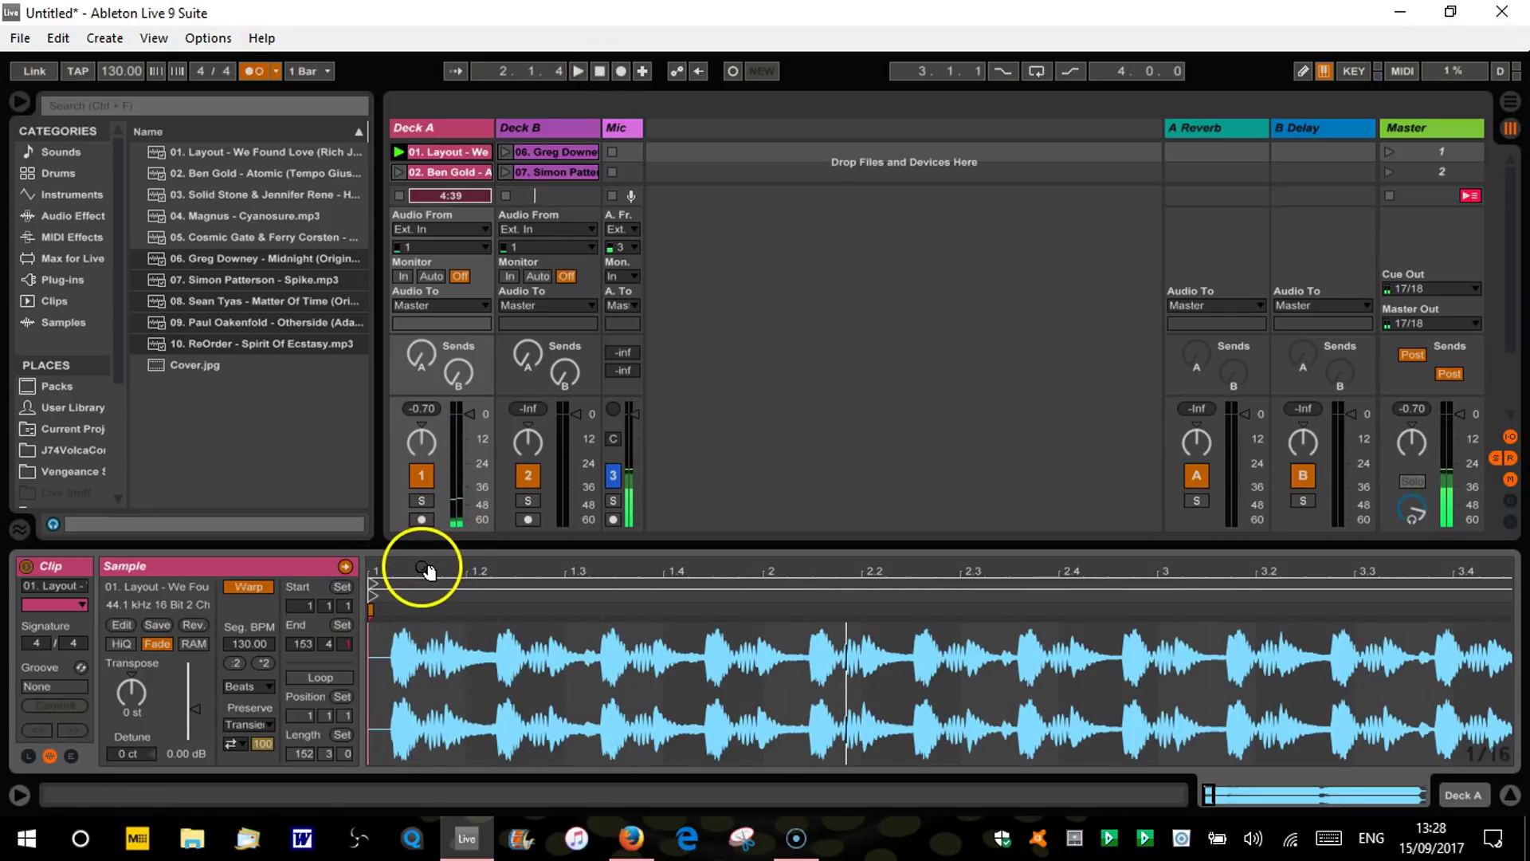
Step: Examine how the clip's first transients line up with the beat grid at the start of bar 1
left_click_drag(420, 569, 460, 567)
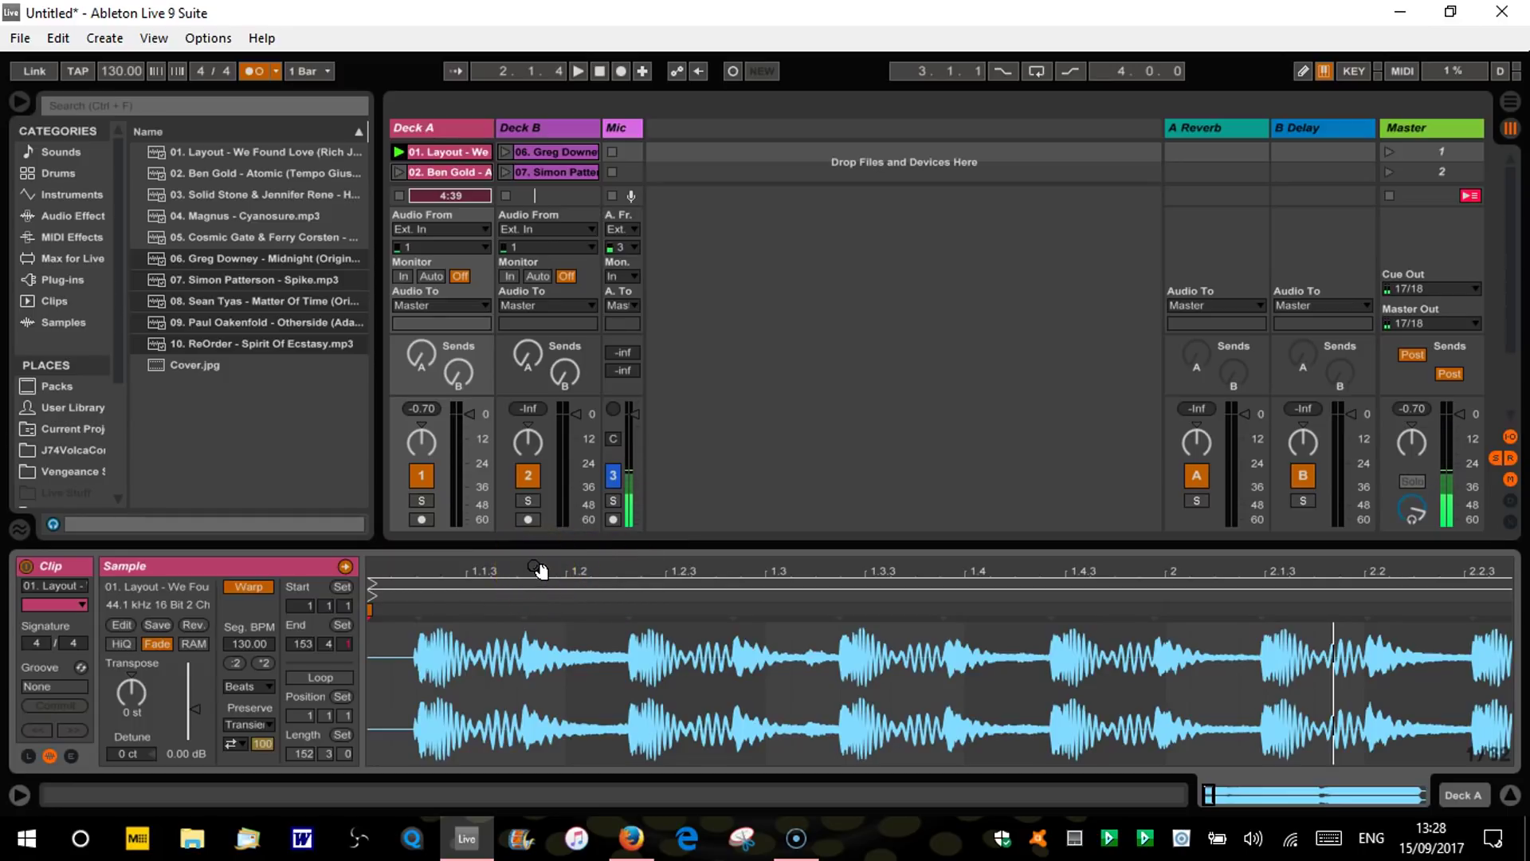
mouse_move(539, 569)
left_mouse_down()
mouse_move(539, 625)
mouse_move(558, 642)
left_mouse_up()
left_click(785, 567)
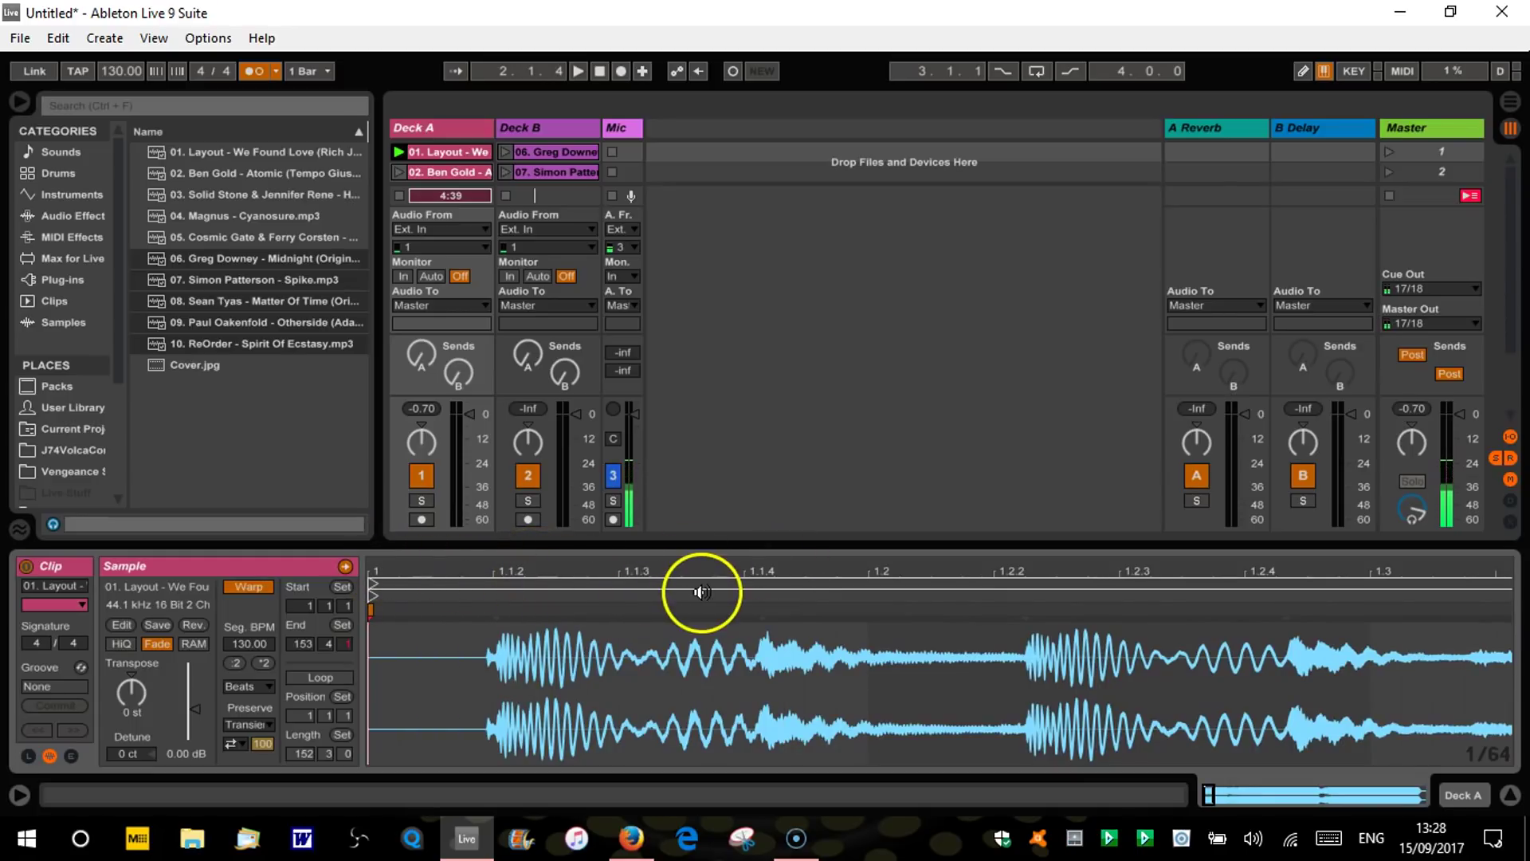
left_click_drag(686, 574, 682, 576)
left_click_drag(464, 571, 465, 571)
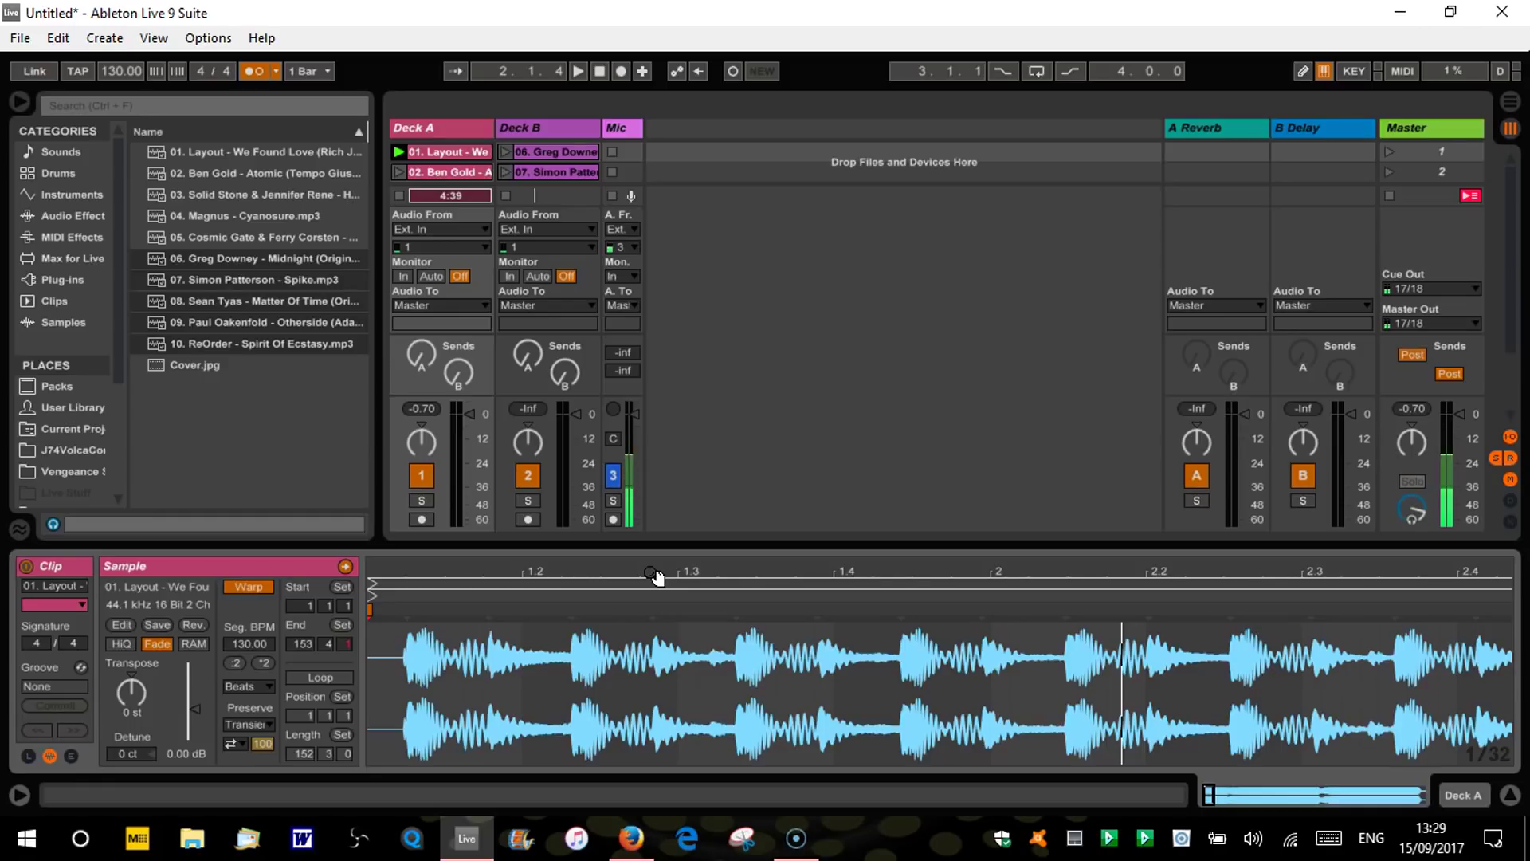
left_click(436, 612)
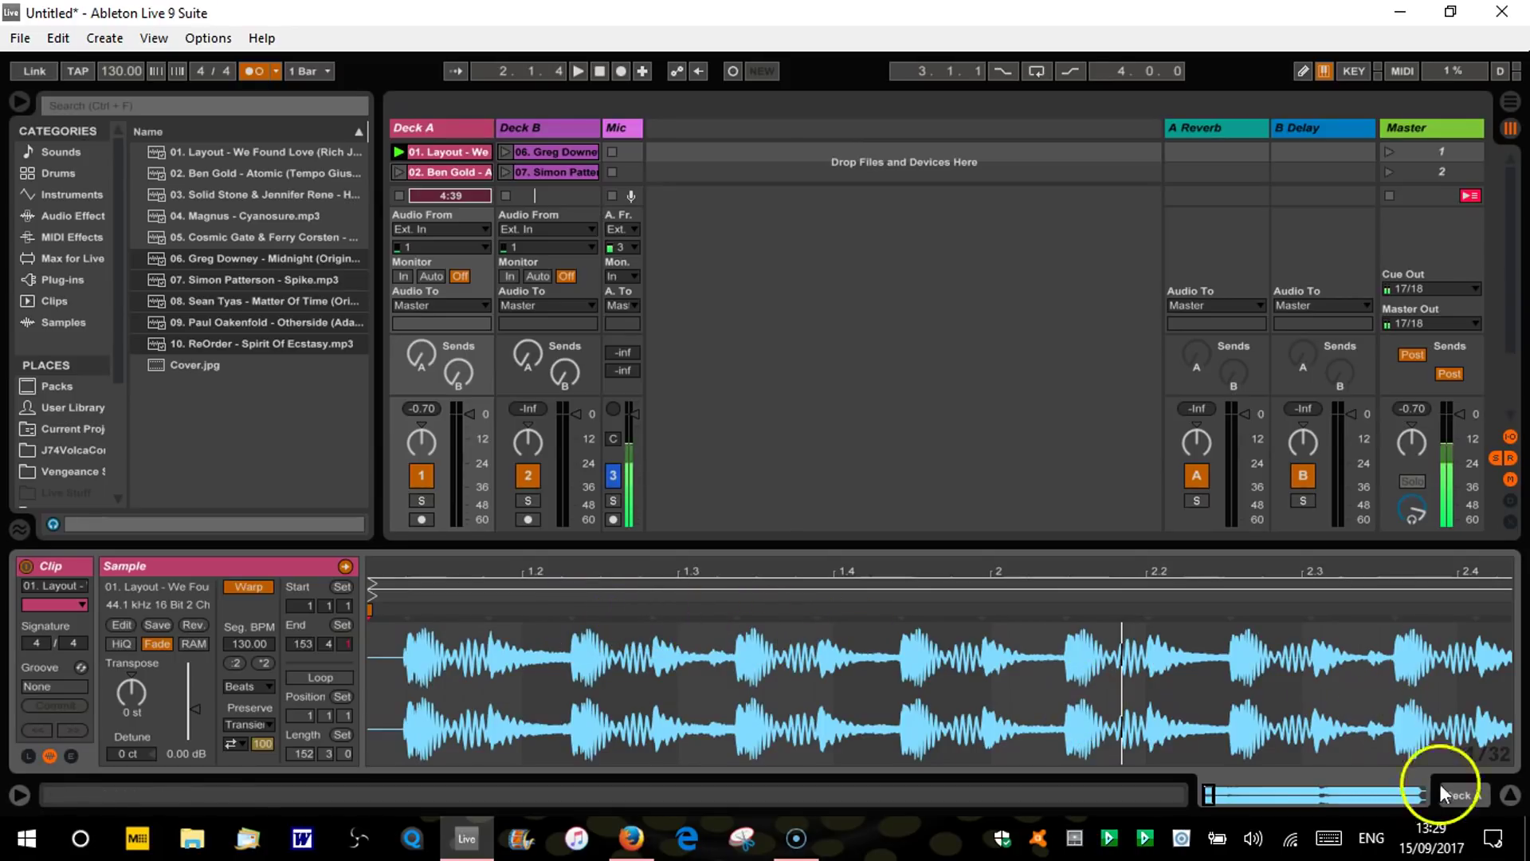
Step: View the .asd and MP3 files in the desktop's DJing with Ableton Live > DJ Tracks folder, close it, and return to Ableton Live
left_click(1524, 841)
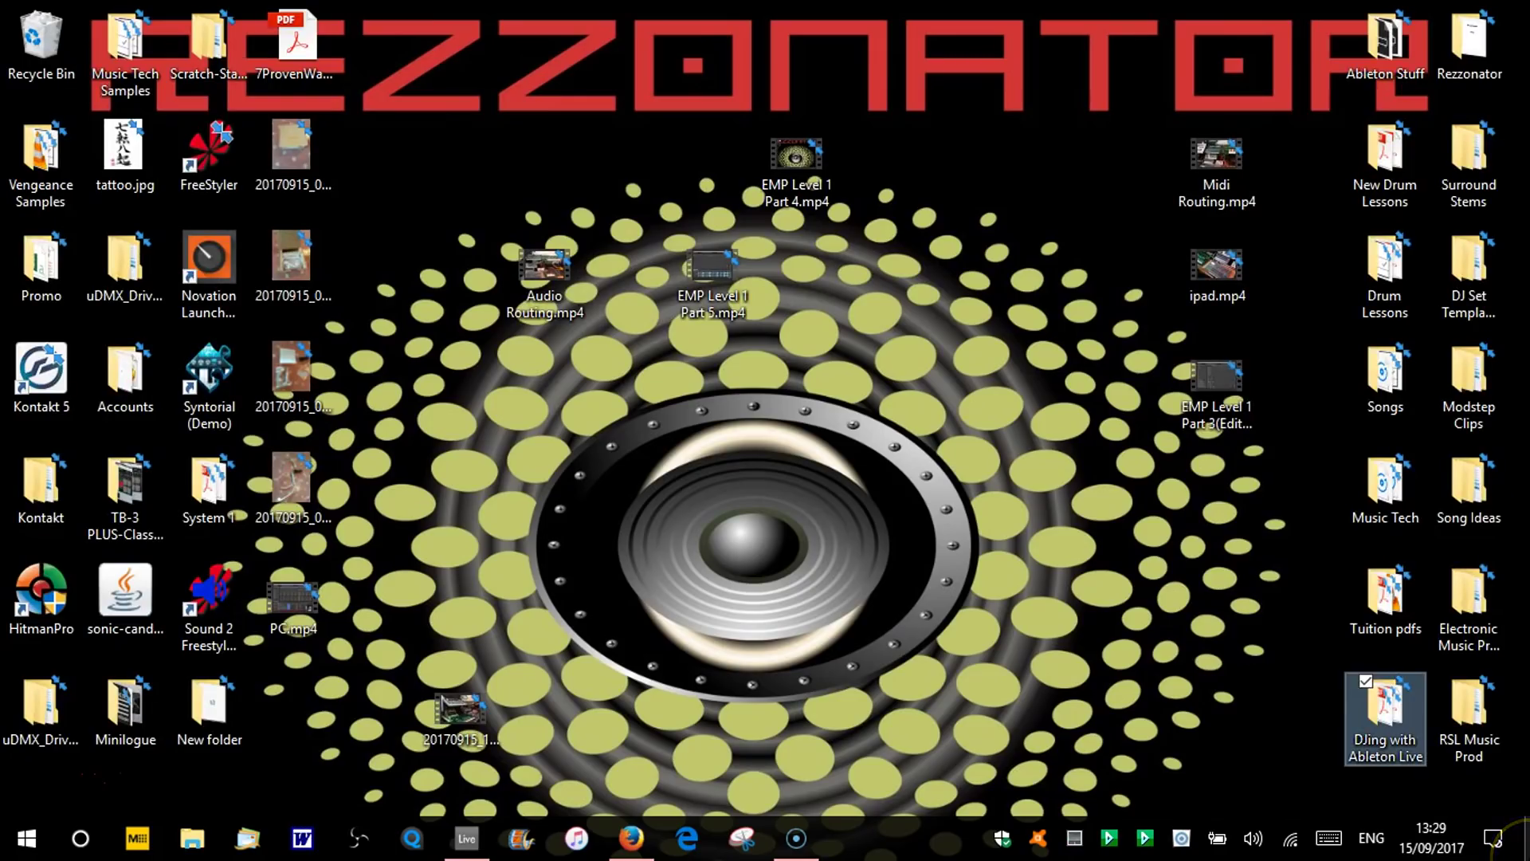
double_click(1385, 725)
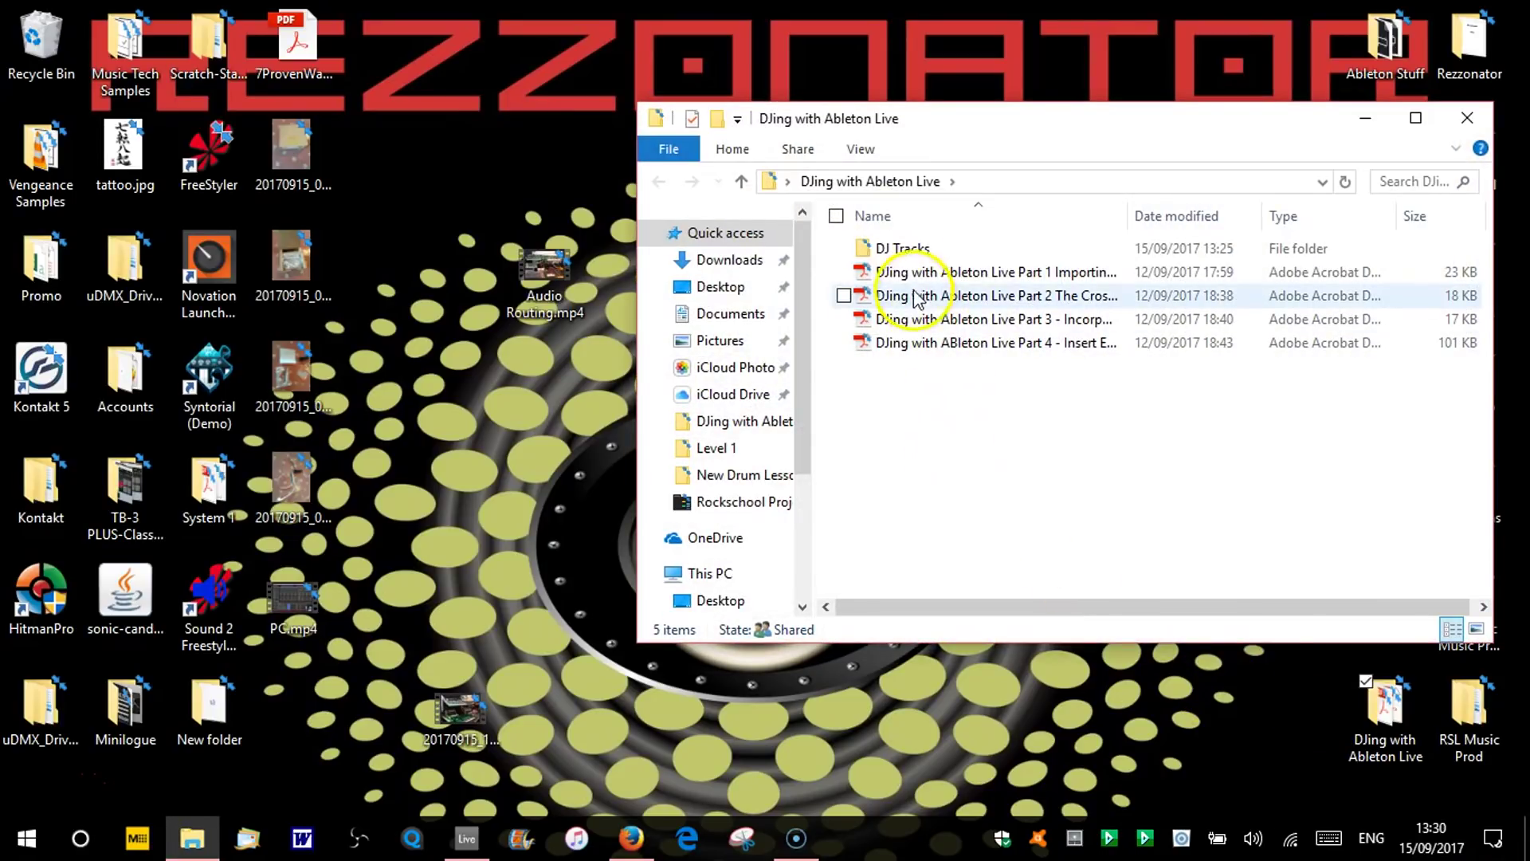
double_click(903, 248)
left_click_drag(1021, 131, 692, 90)
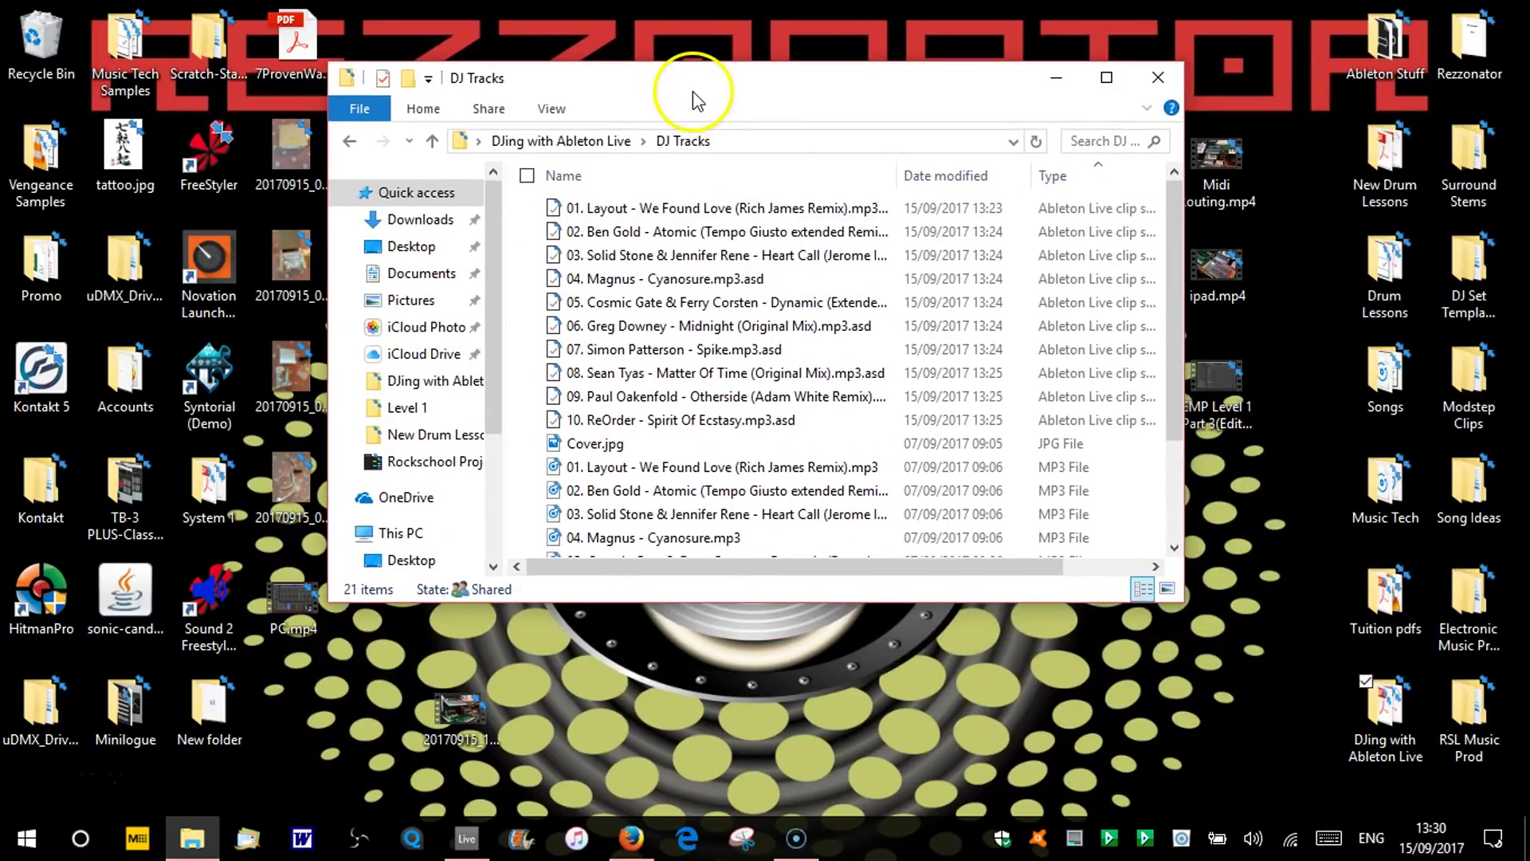
left_click_drag(1173, 256, 1178, 382)
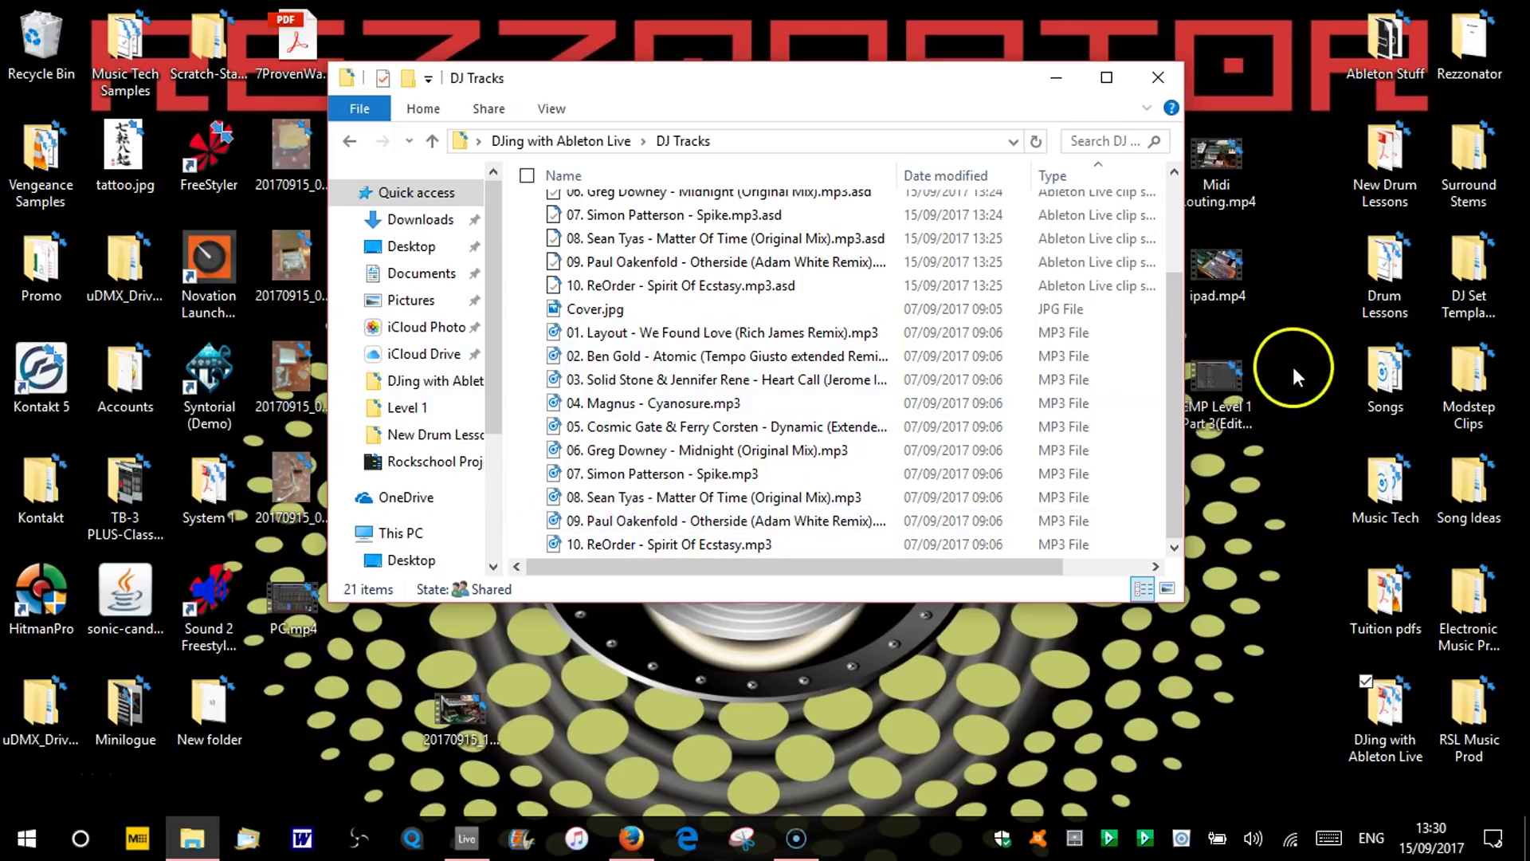
left_click_drag(1175, 438, 1251, 311)
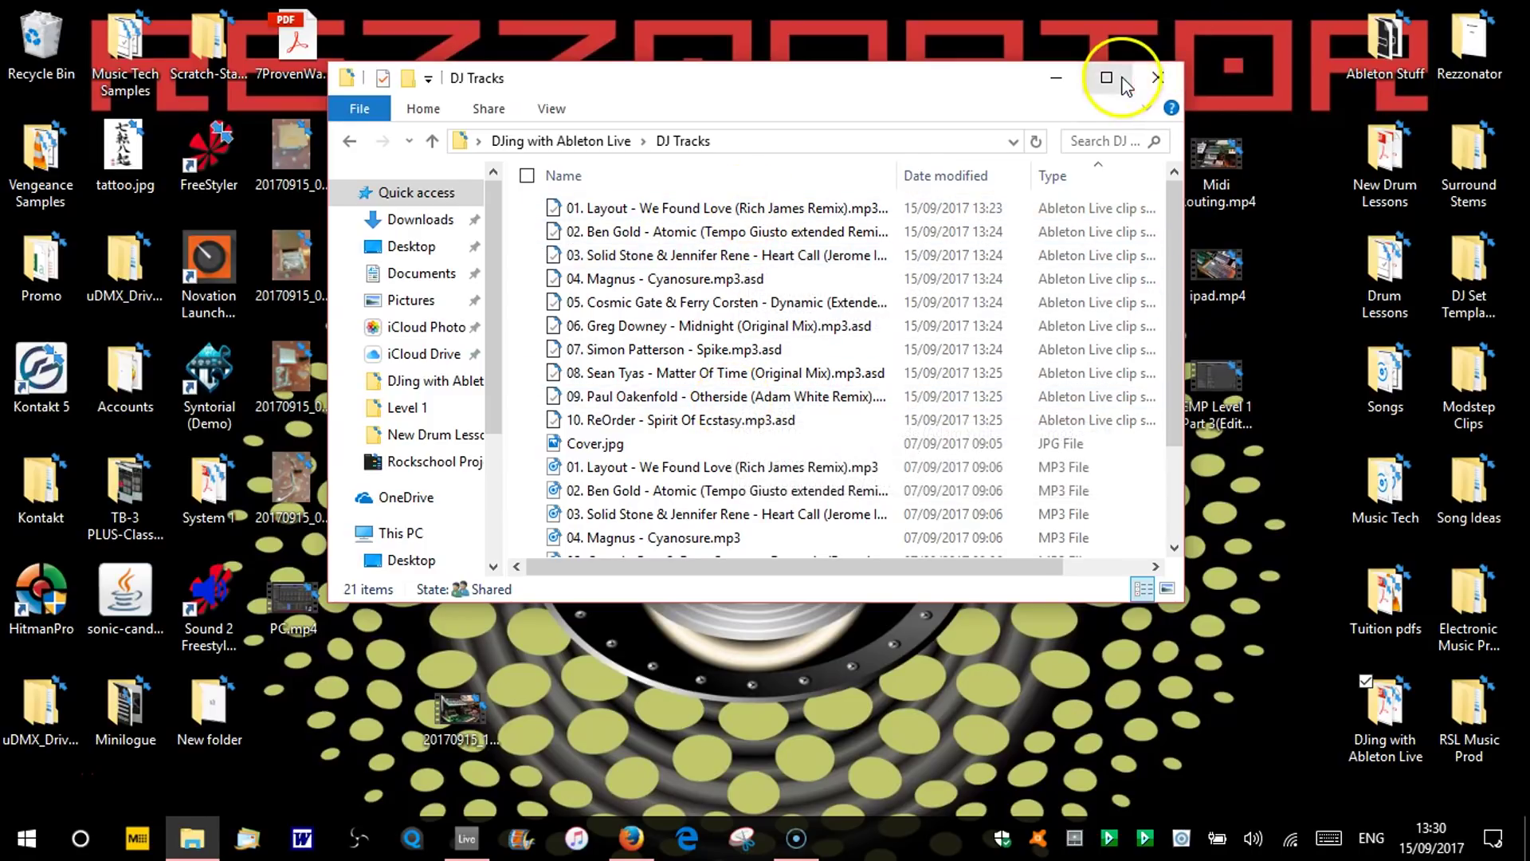
left_click(1158, 77)
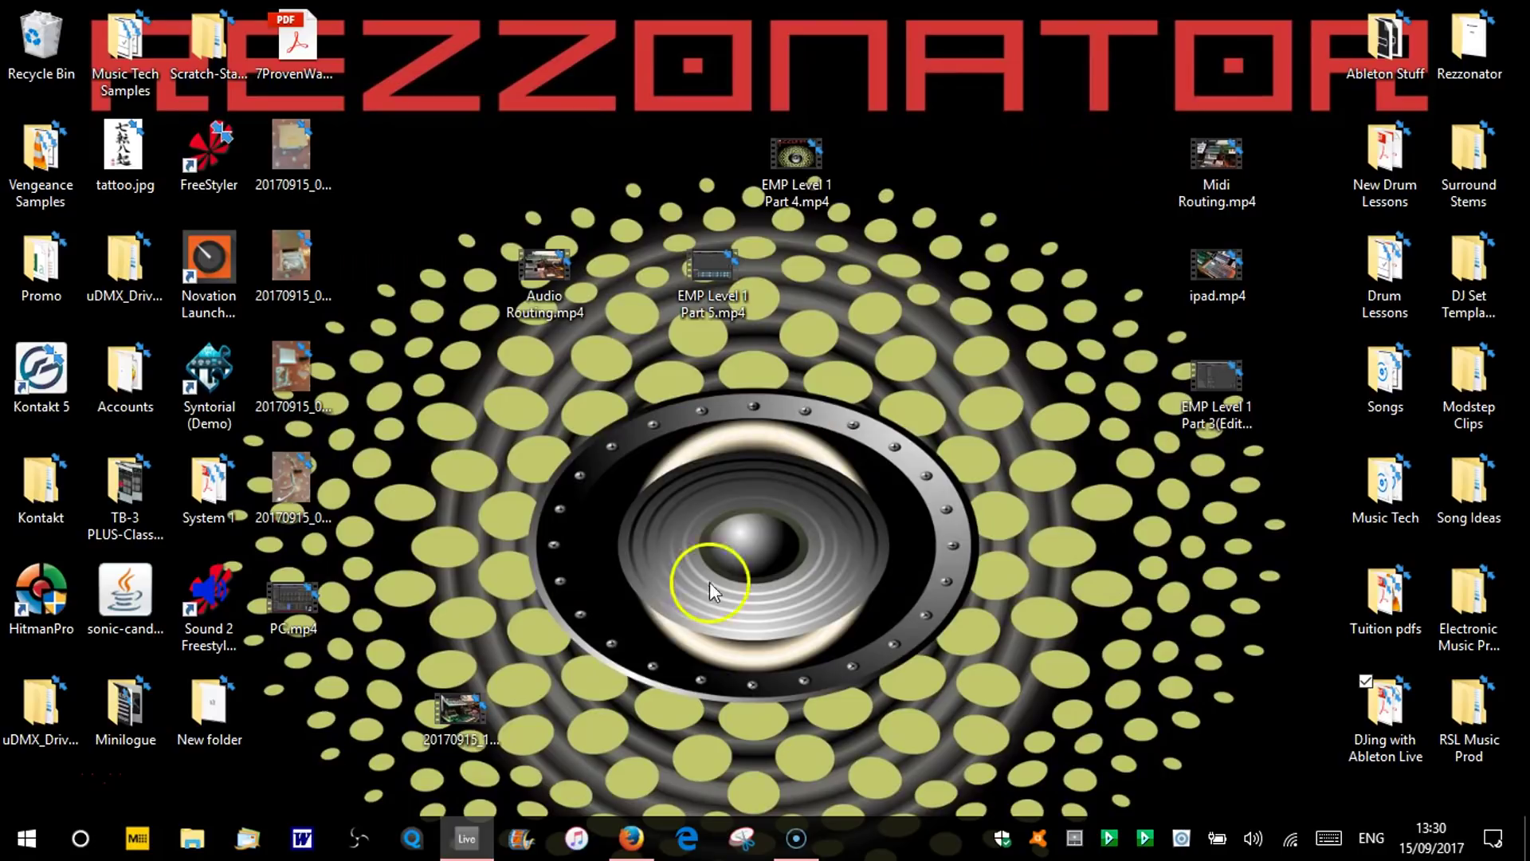
left_click(476, 837)
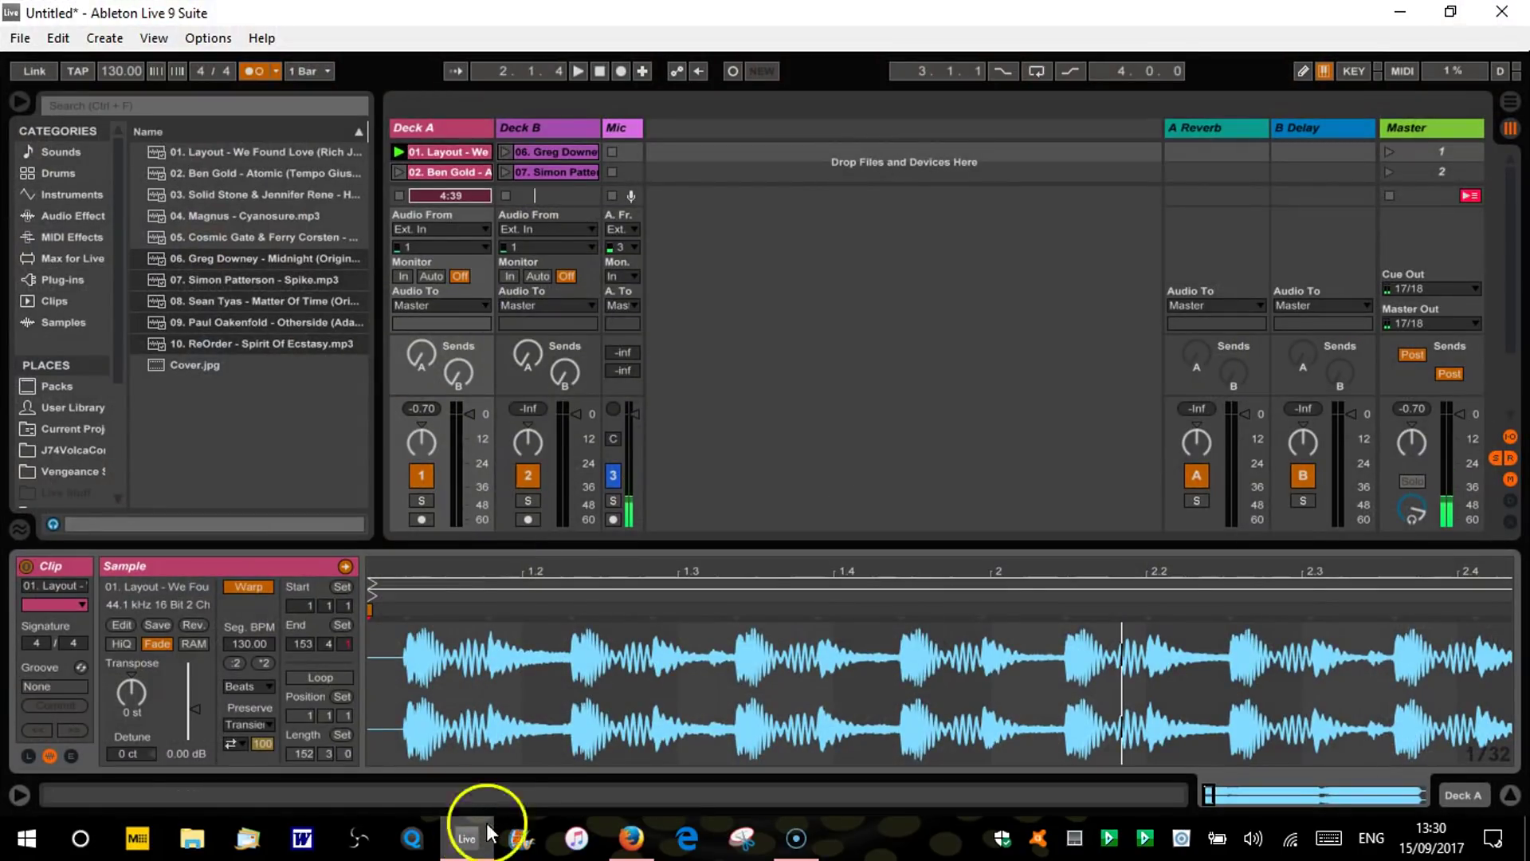
Step: Add a warp marker at the first transient of the first Deck A clip, set 1.1.1 there, and reset playback to the start
left_click(405, 613)
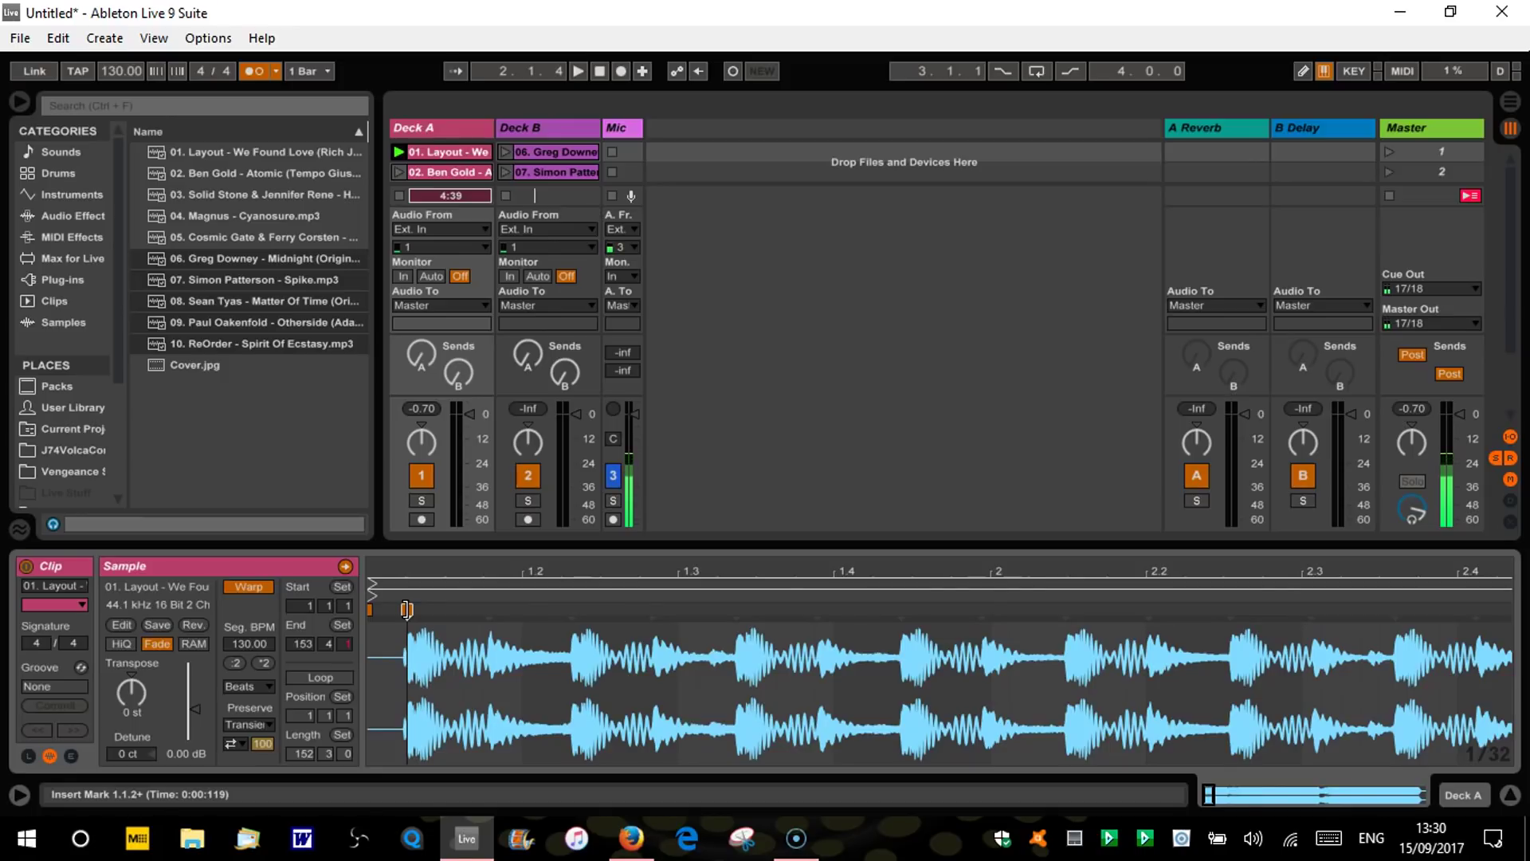
right_click(407, 610)
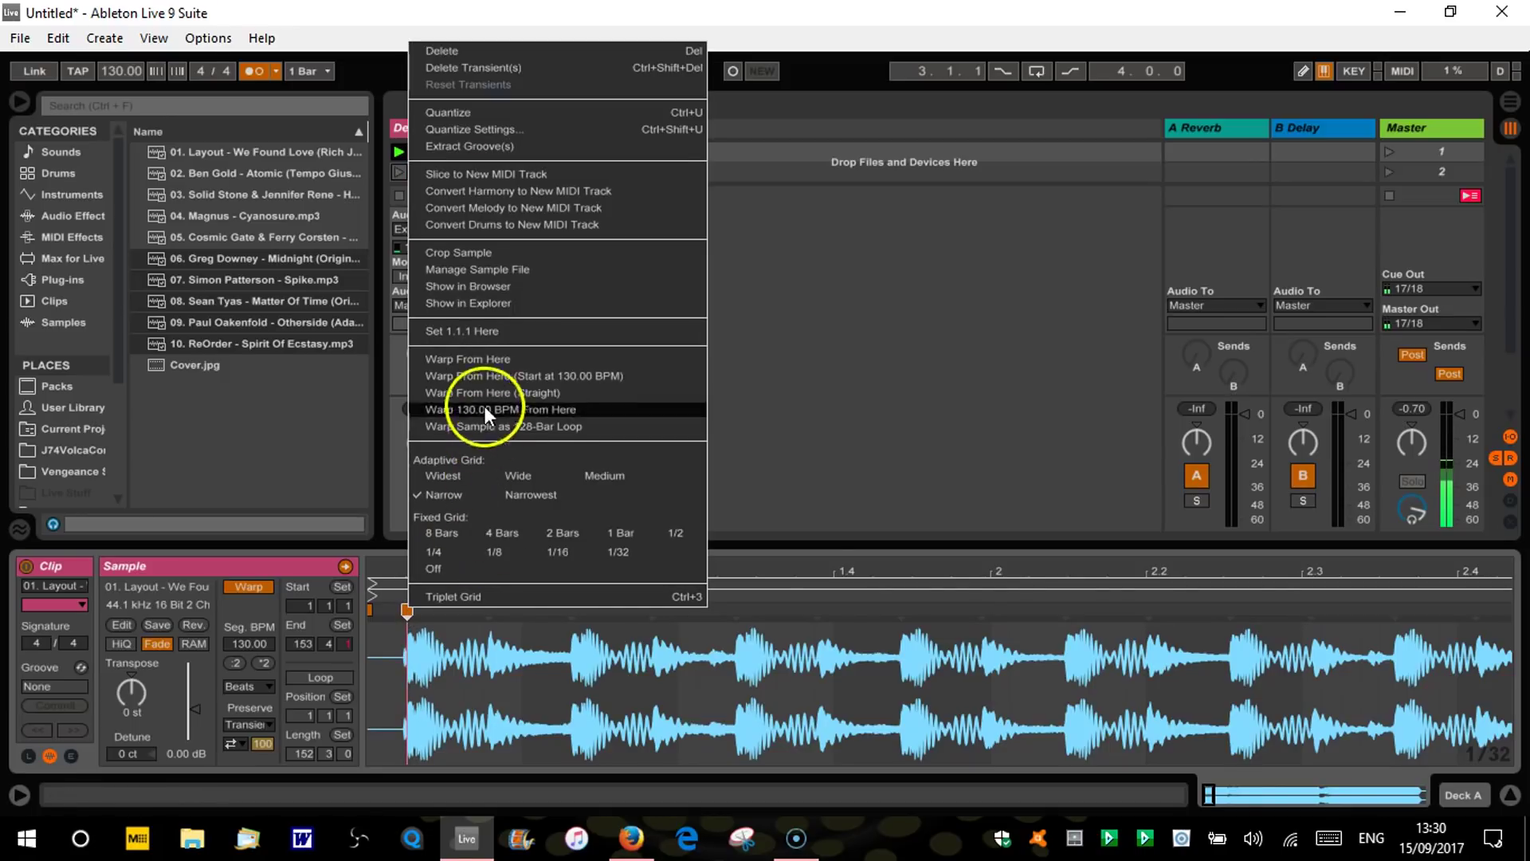
left_click(480, 334)
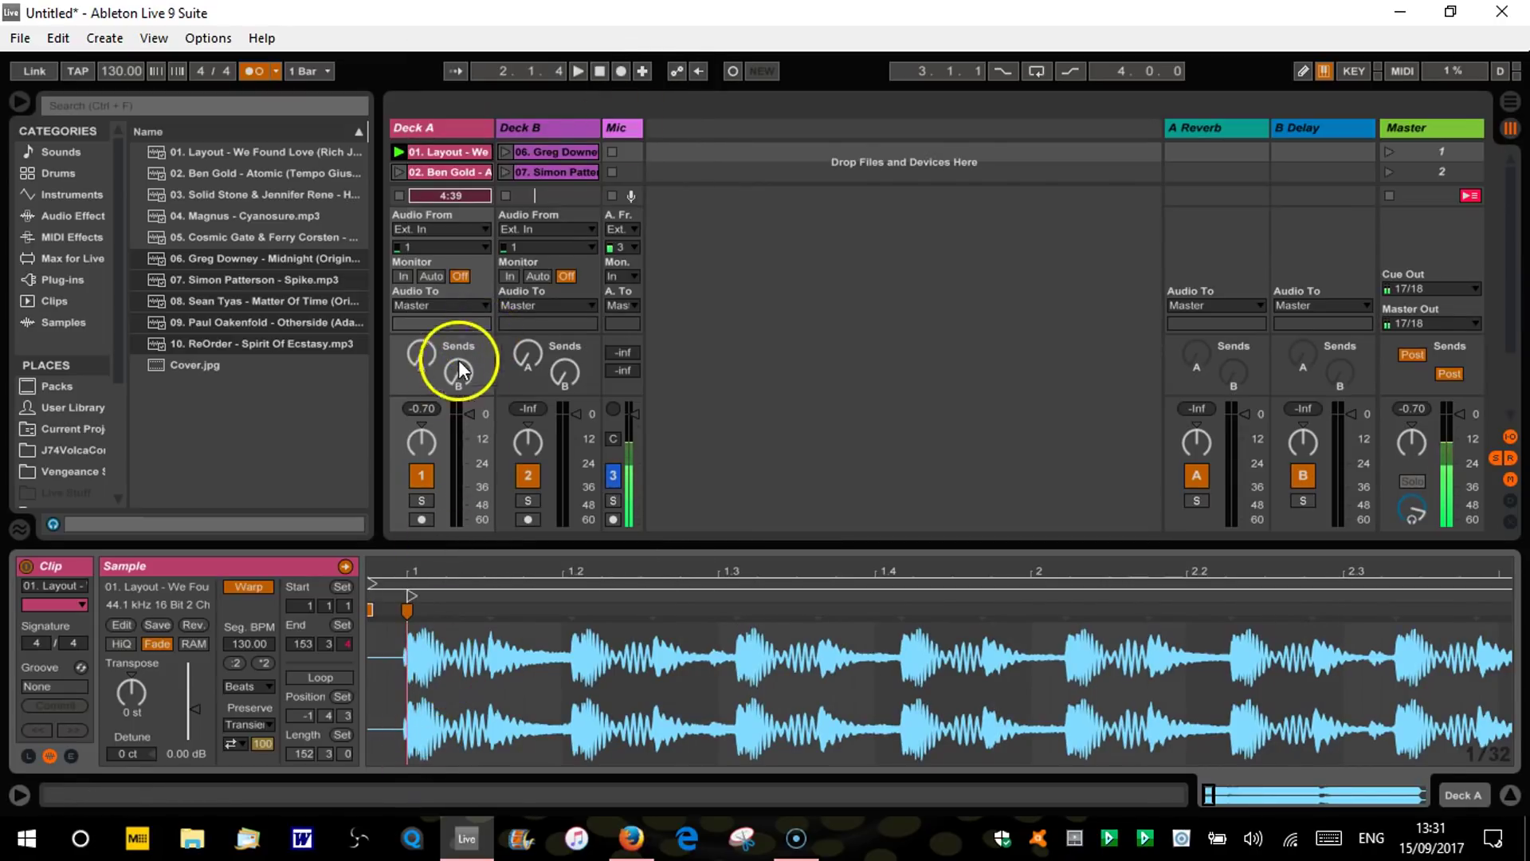
left_click(597, 72)
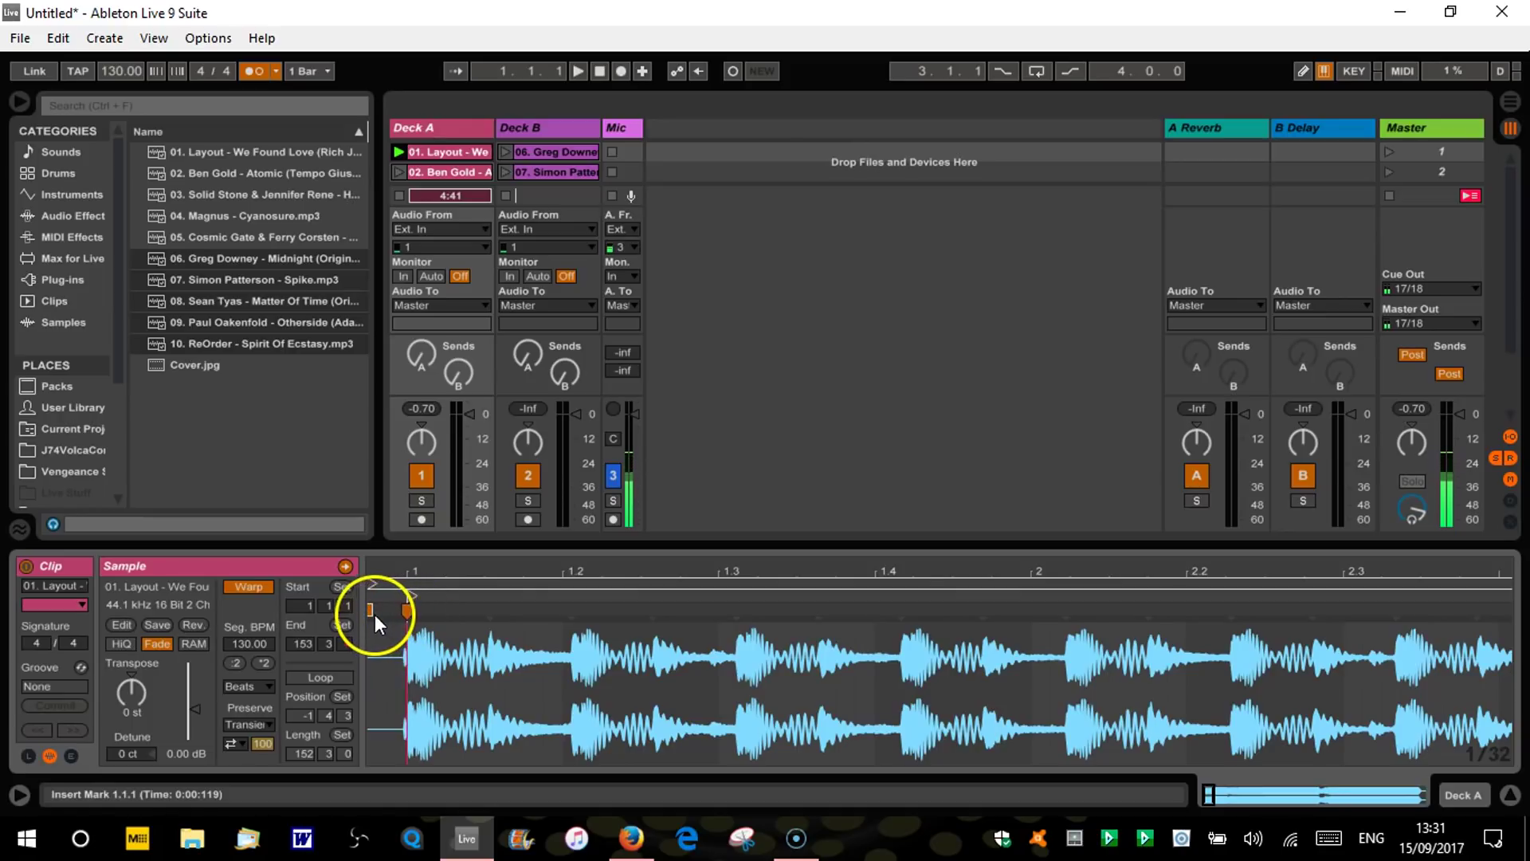
Step: Check the first transient's alignment with bar 1 and play the opening bars against the metronome
left_click_drag(385, 571, 383, 574)
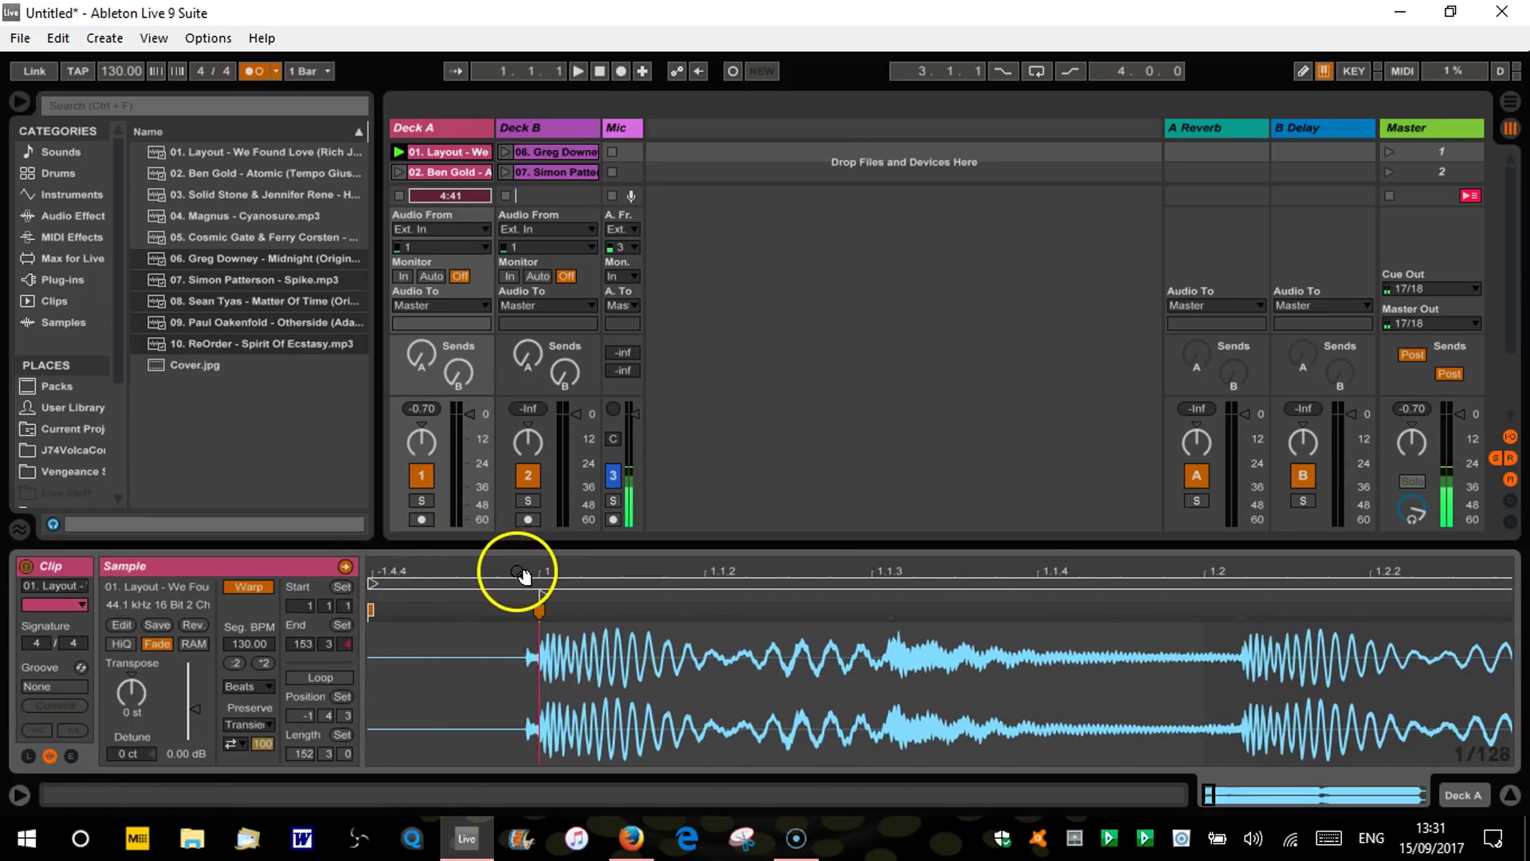
left_click_drag(518, 573, 513, 564)
key("space")
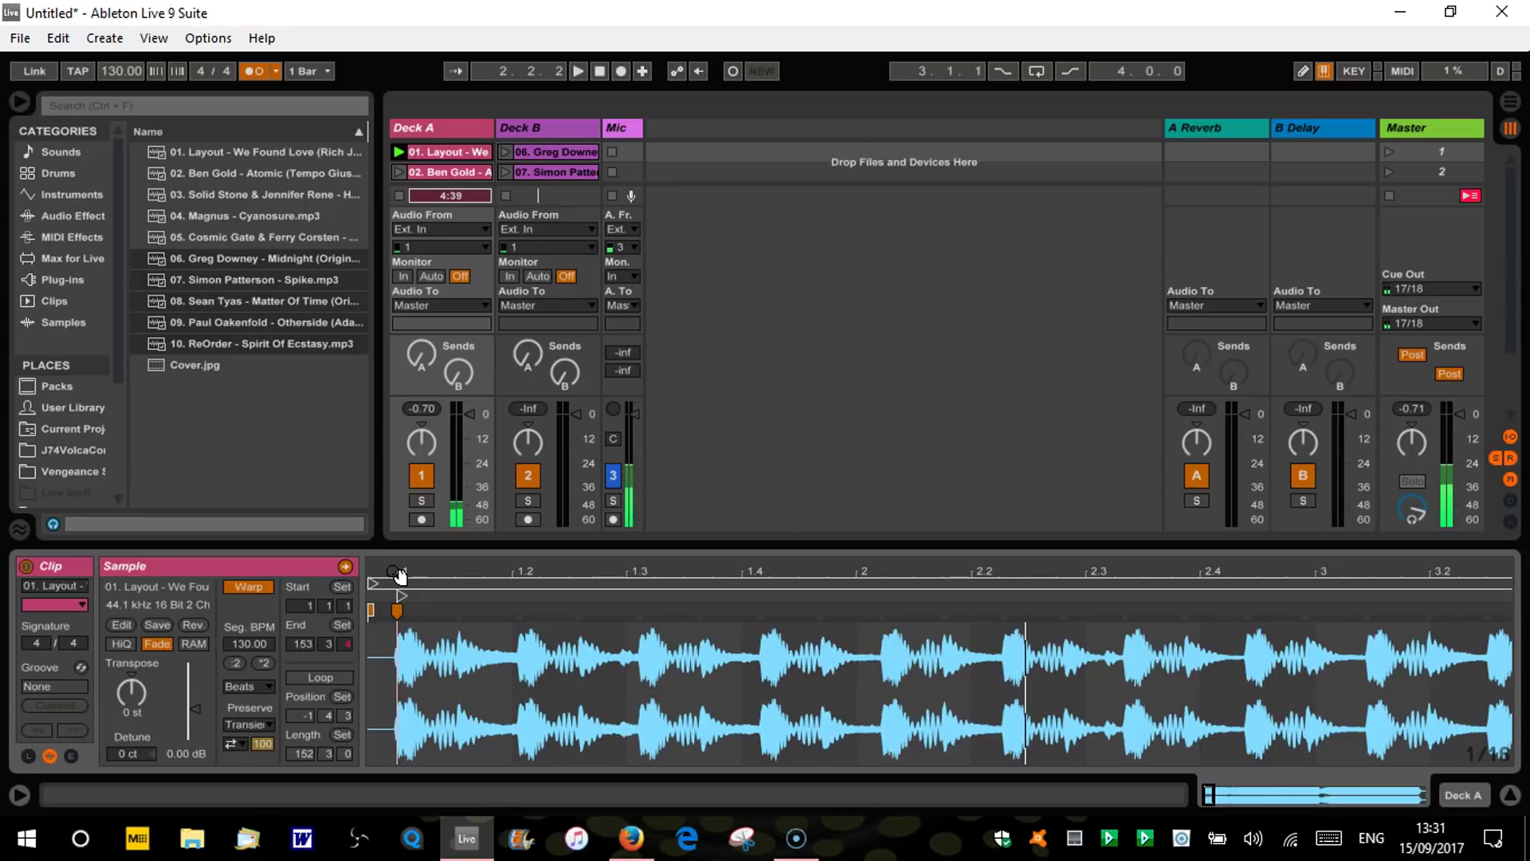
key("space")
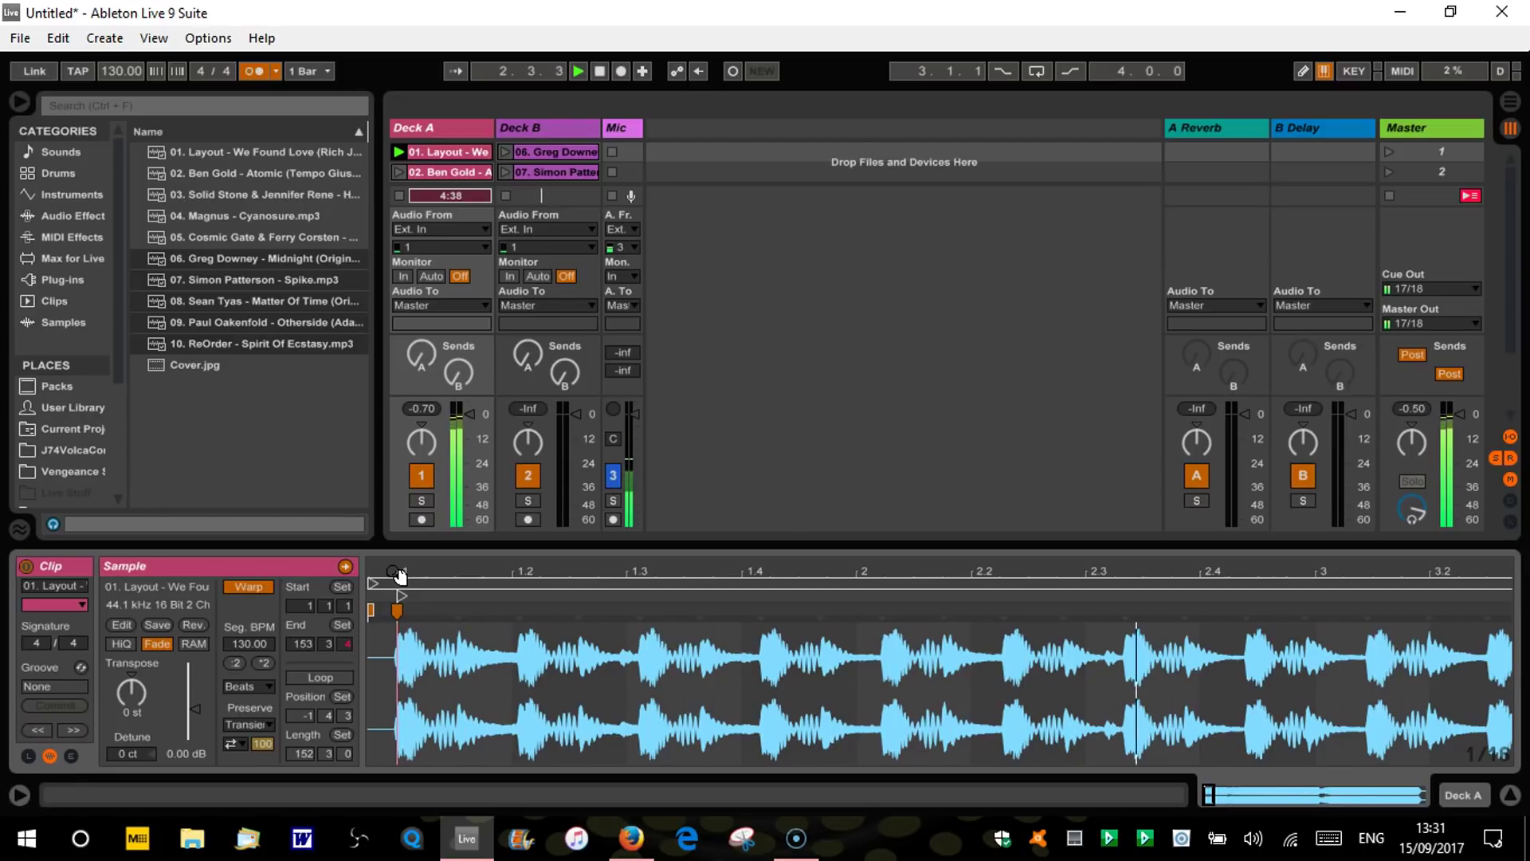
key("space")
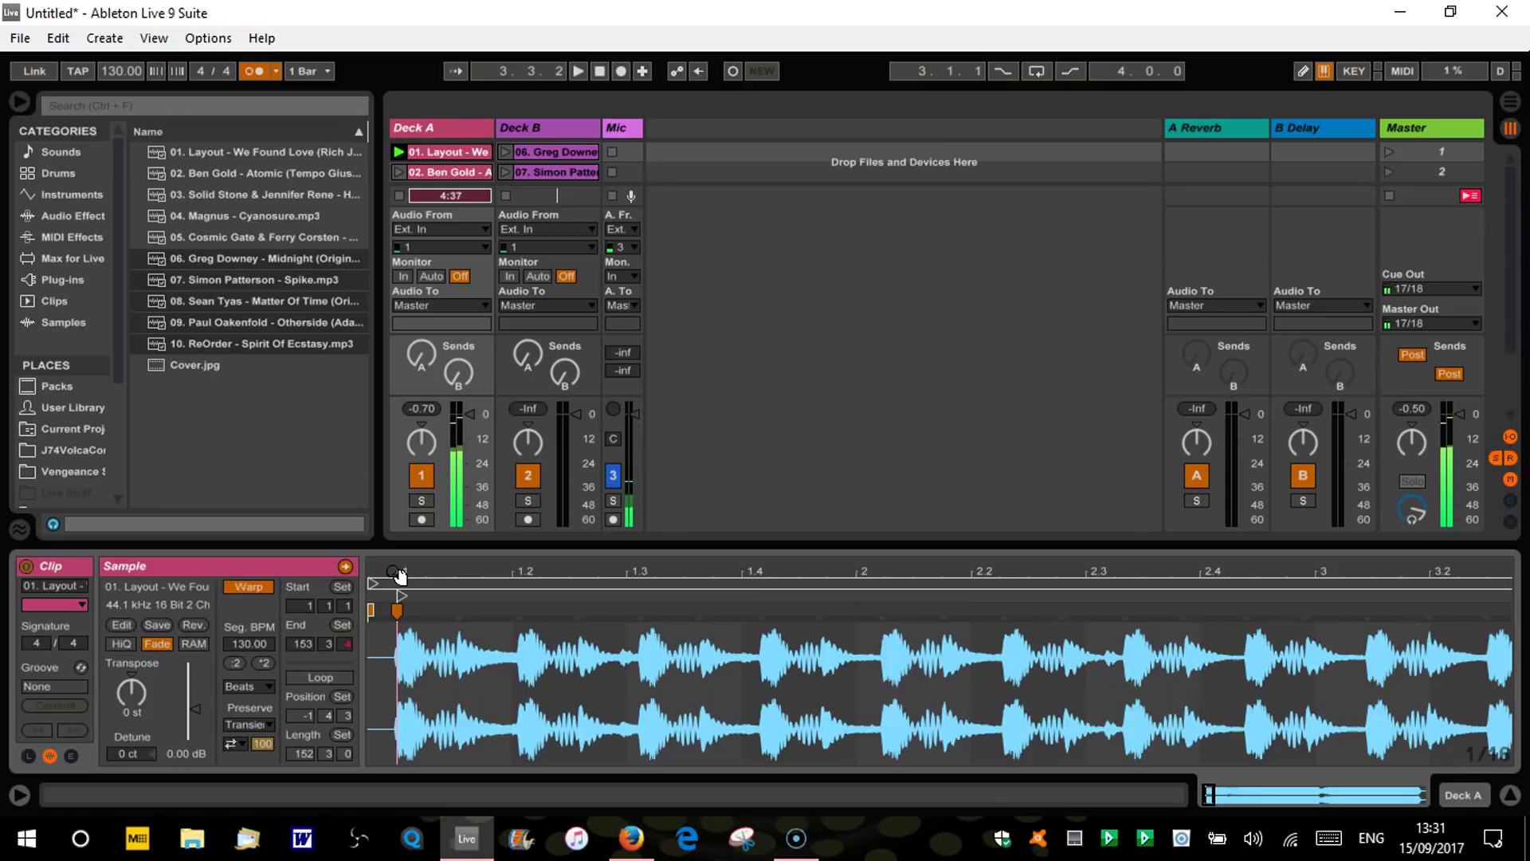
Step: Warp the clip from the 1.1.1 marker using Warp From Here (Straight)
left_click(413, 653)
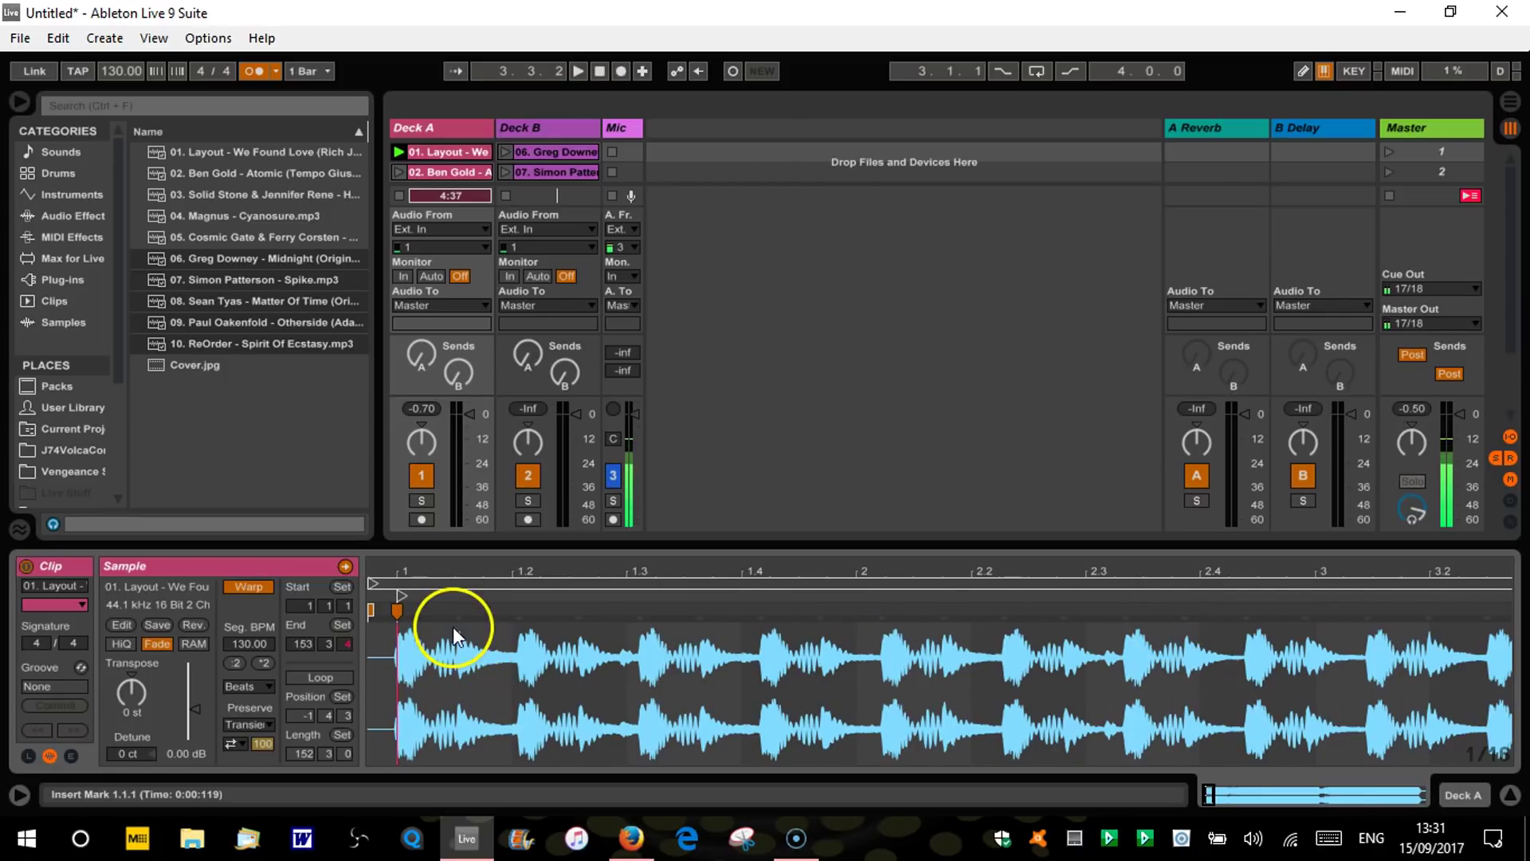
right_click(397, 610)
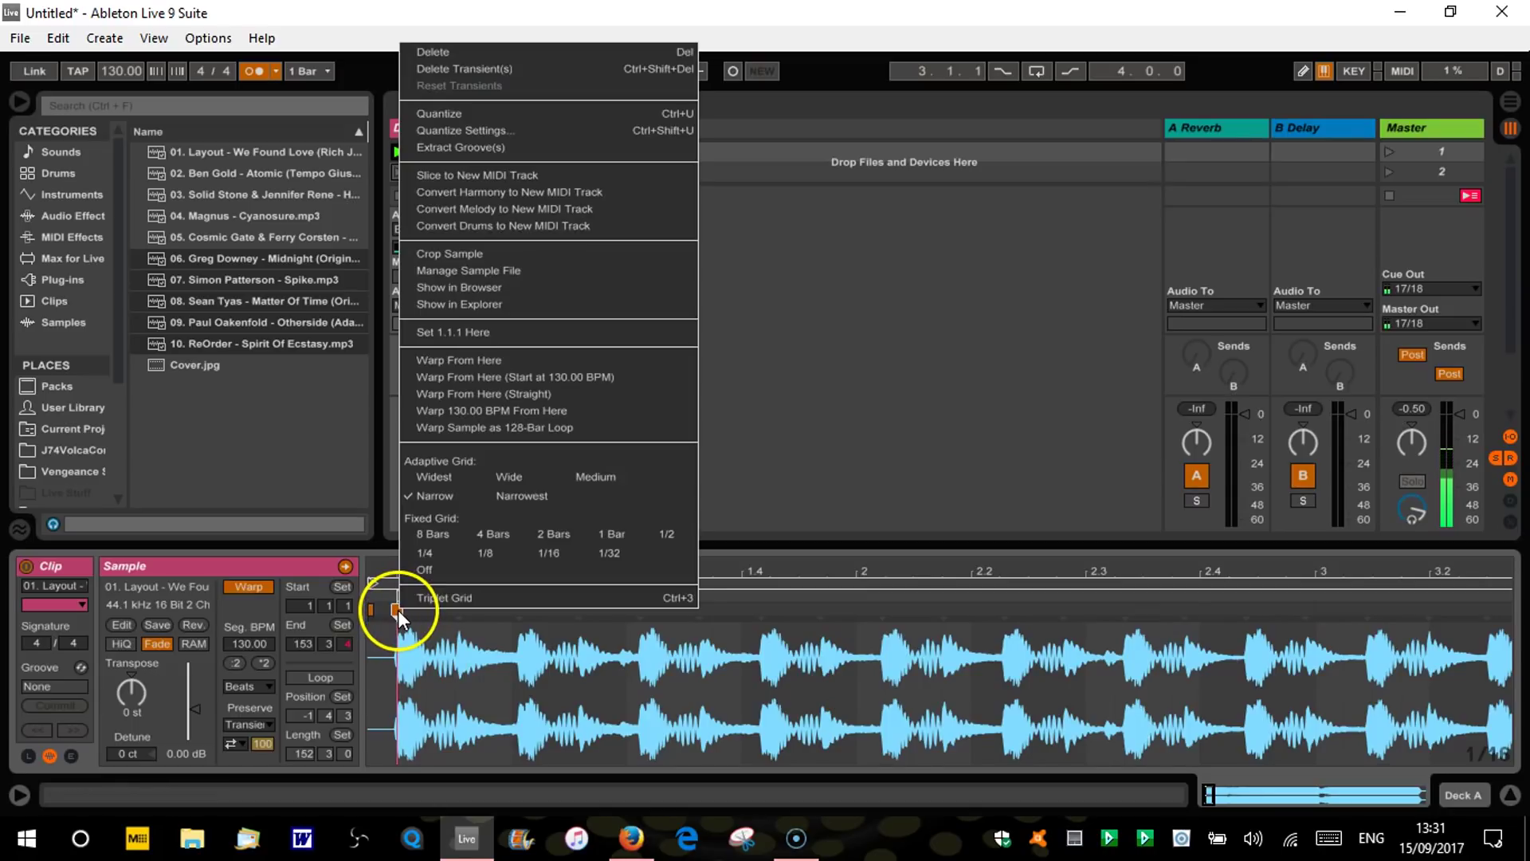
left_click(524, 399)
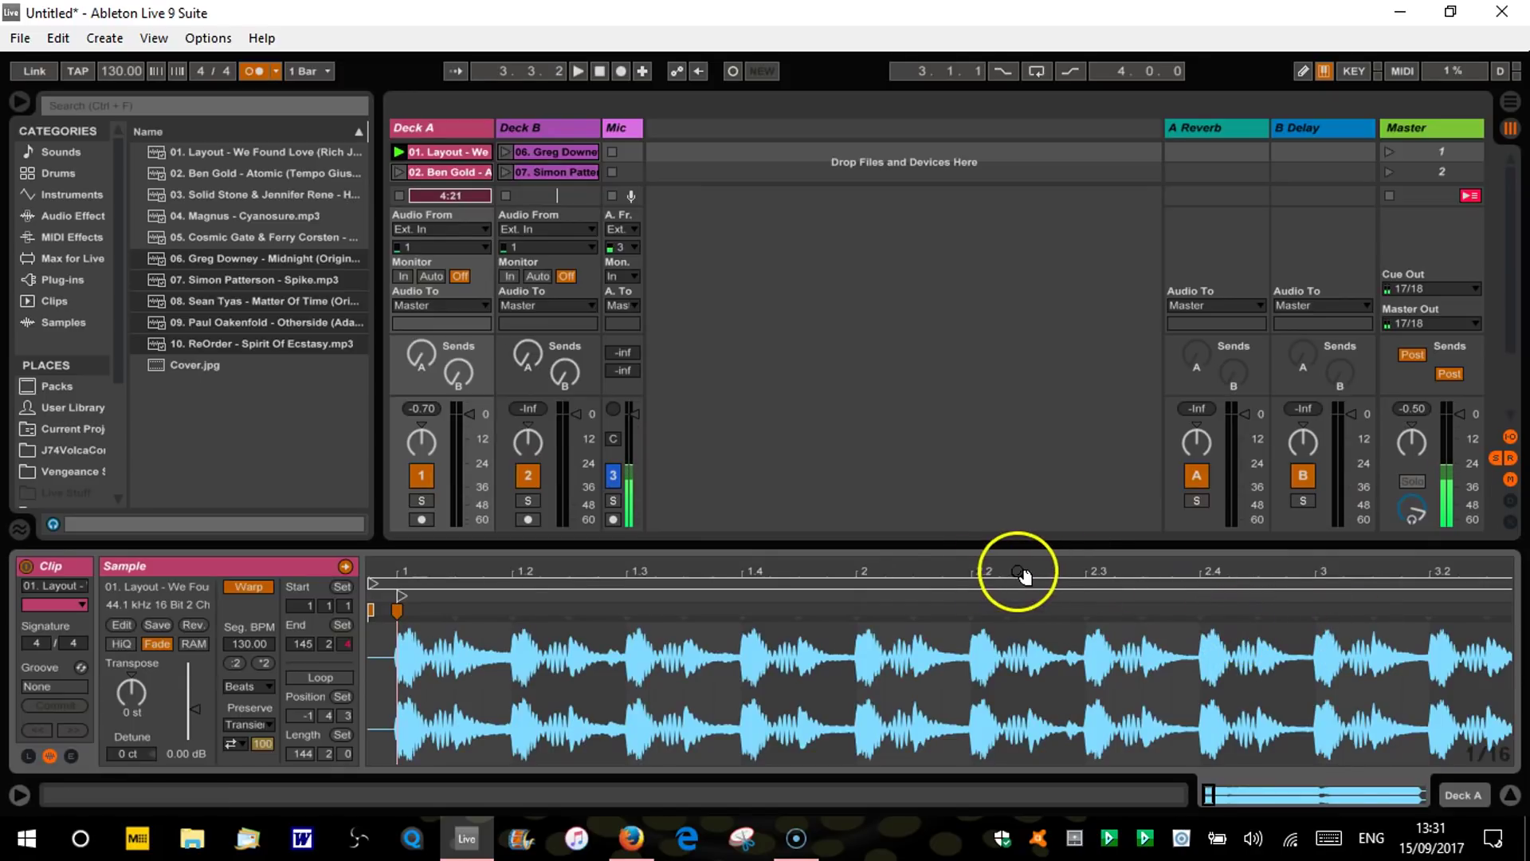
Step: Play the warped clip while varying the project tempo, and finish with the tempo set to 124 BPM
left_click_drag(981, 572, 953, 571)
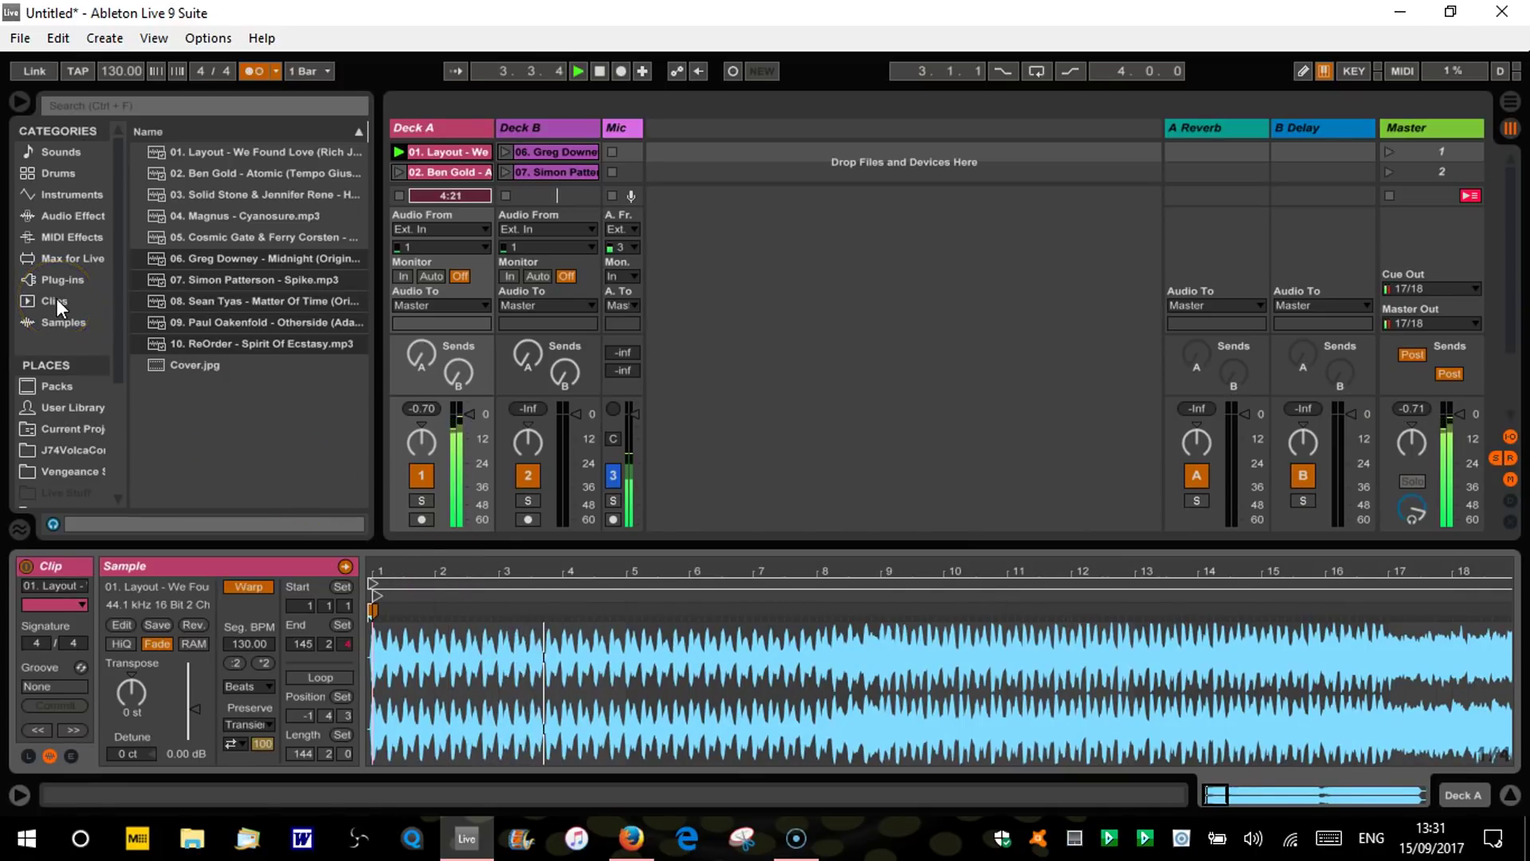
left_click_drag(108, 75, 108, 80)
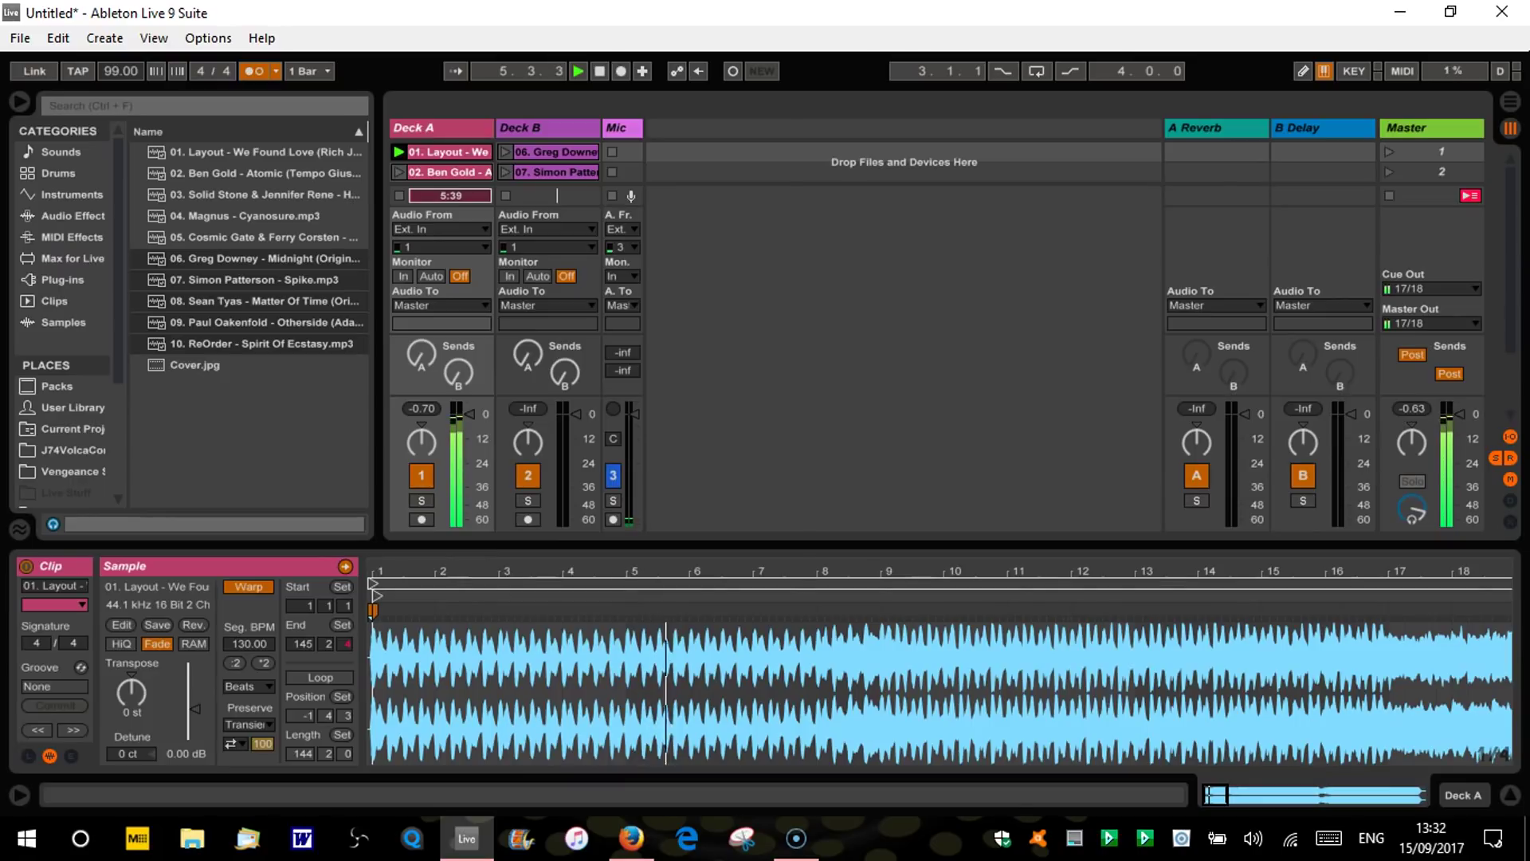
key("Up")
type("144")
key("Return")
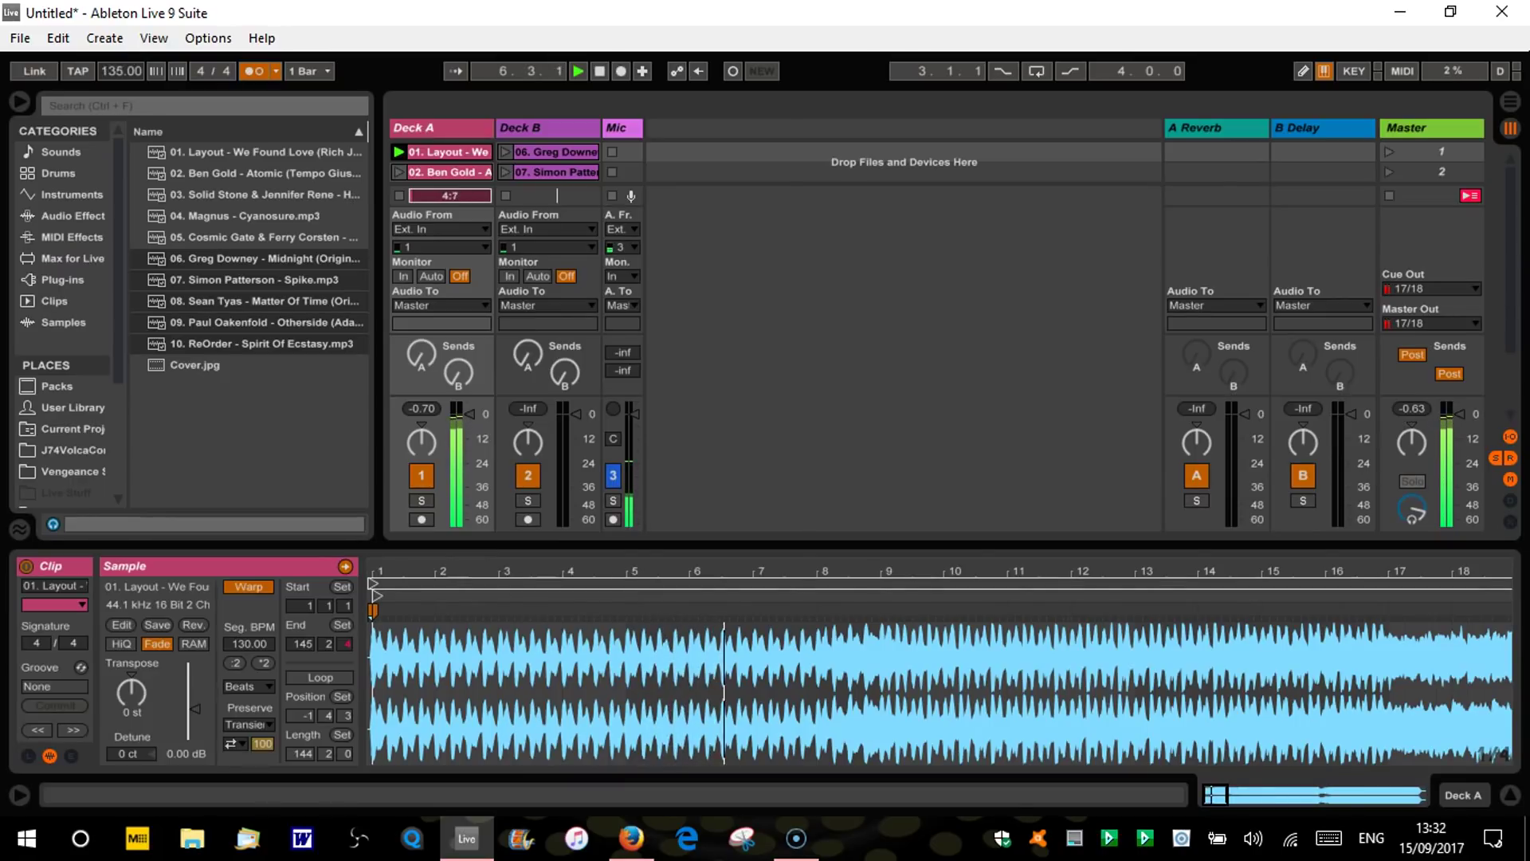
mouse_move(108, 75)
left_mouse_down()
mouse_move(108, 90)
mouse_move(107, 74)
left_mouse_up()
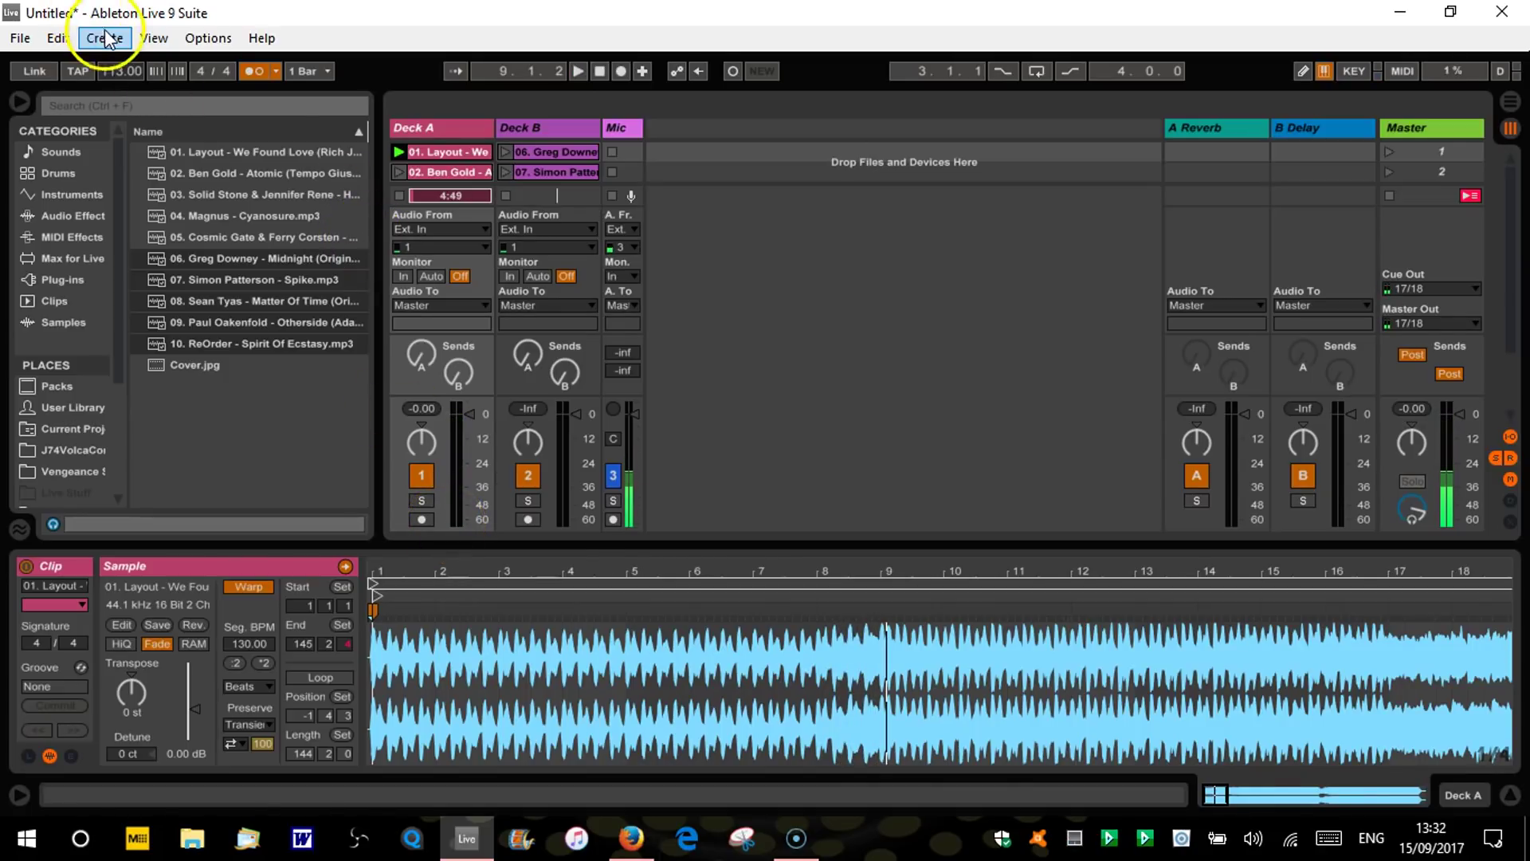
left_click_drag(118, 70, 118, 62)
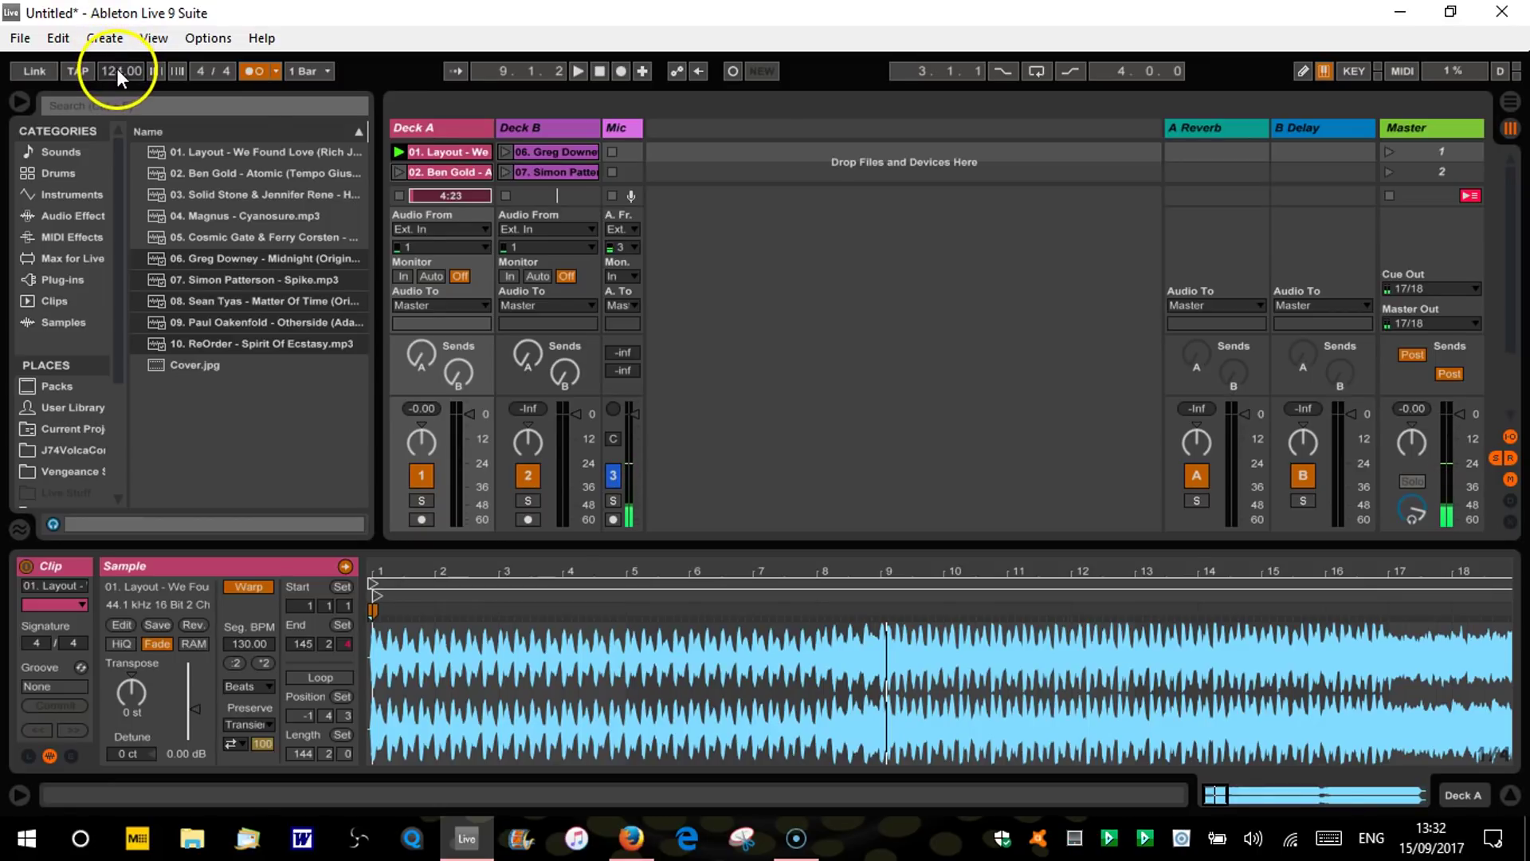
Step: Audition the whole clip from several points between bars 33 and 137 against the metronome, lowering Deck A's volume slightly
left_click_drag(619, 563, 399, 562)
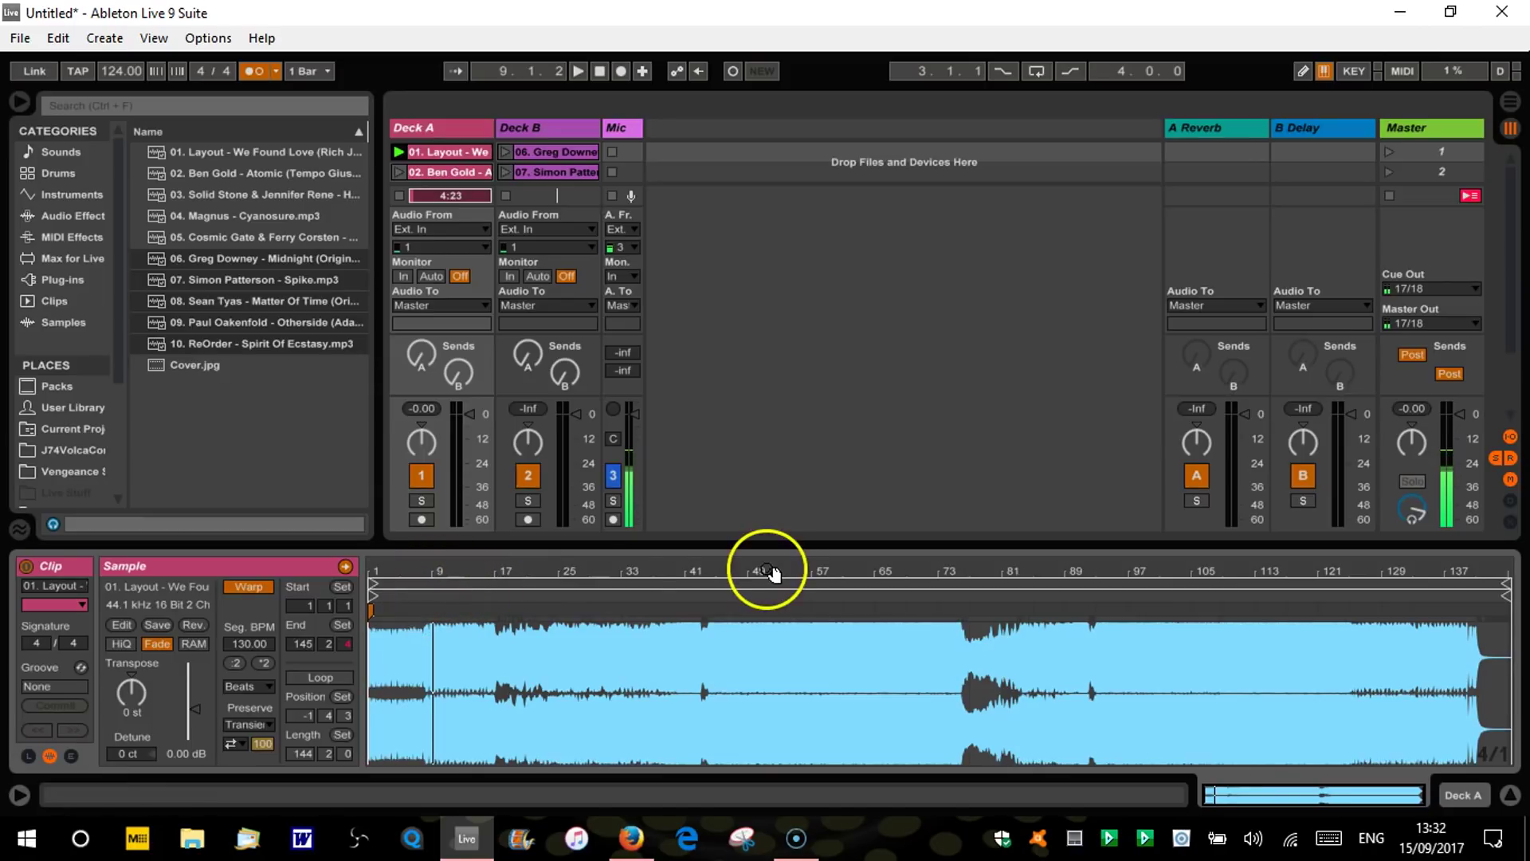
left_click(633, 596)
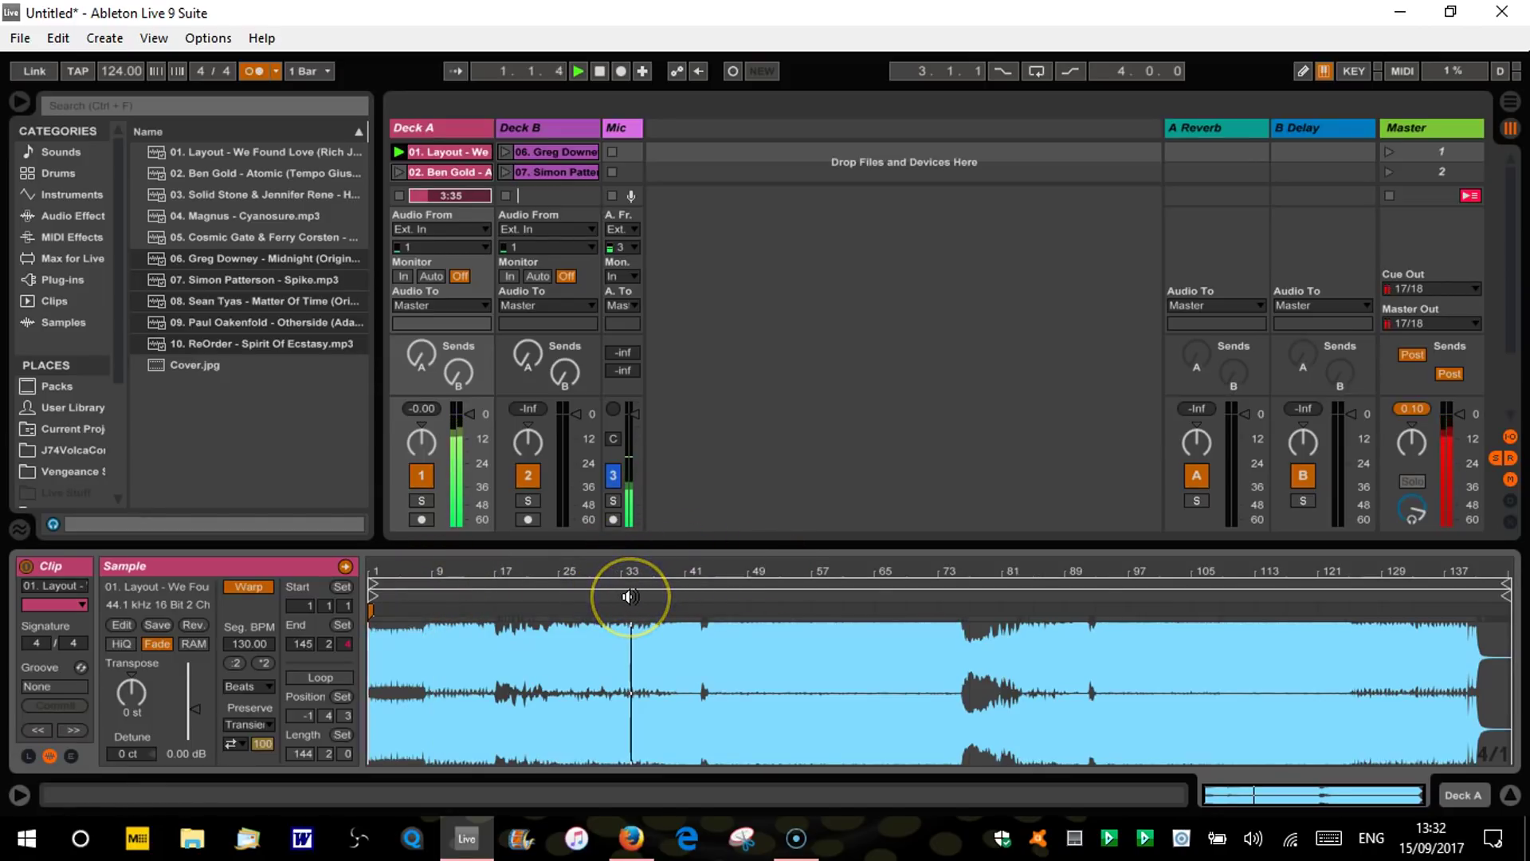
left_click_drag(468, 412, 469, 422)
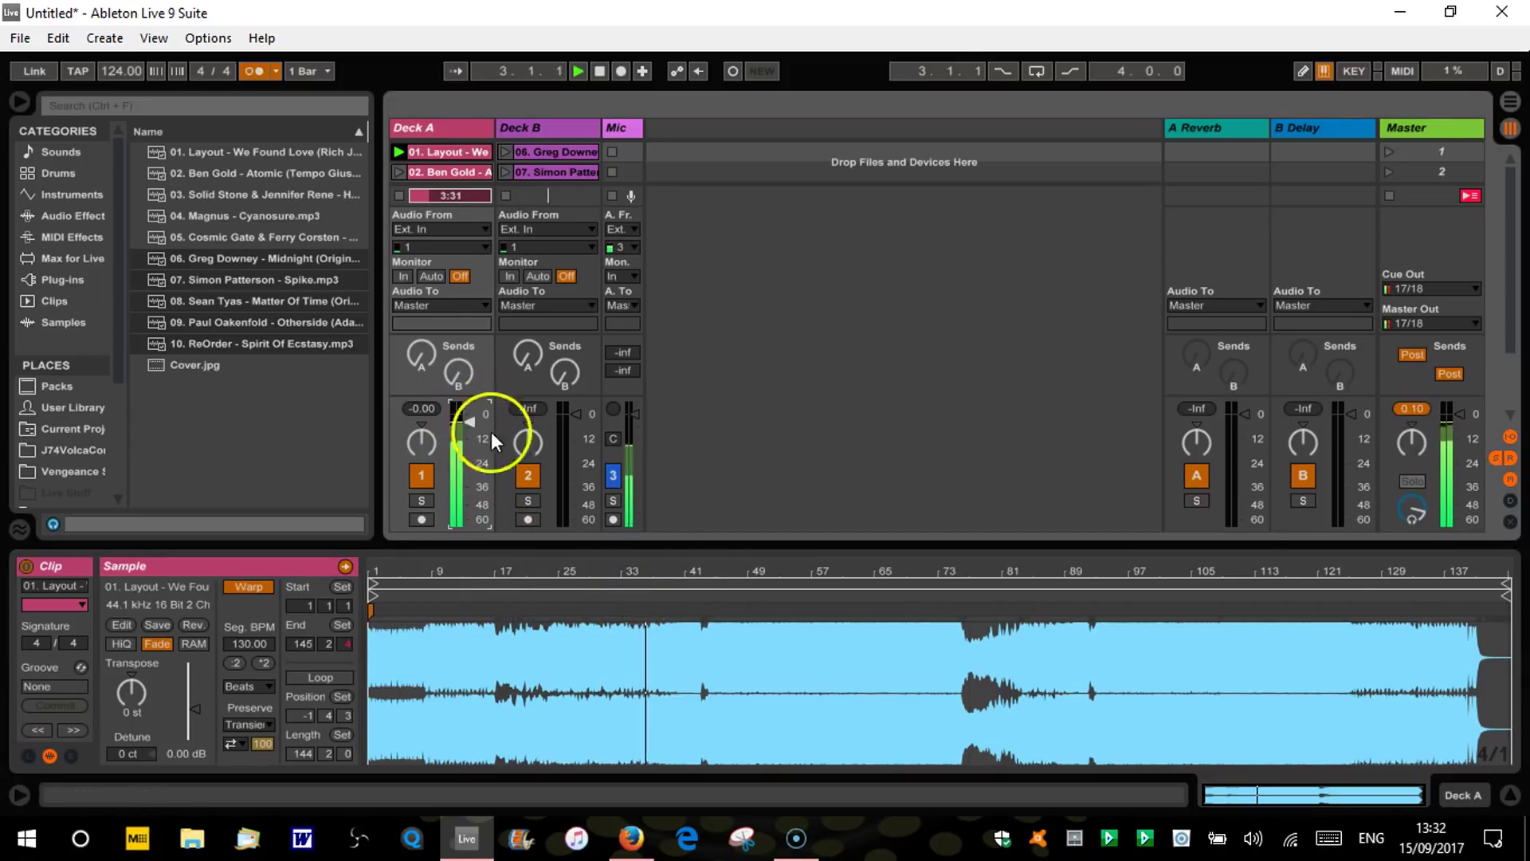
left_click(750, 599)
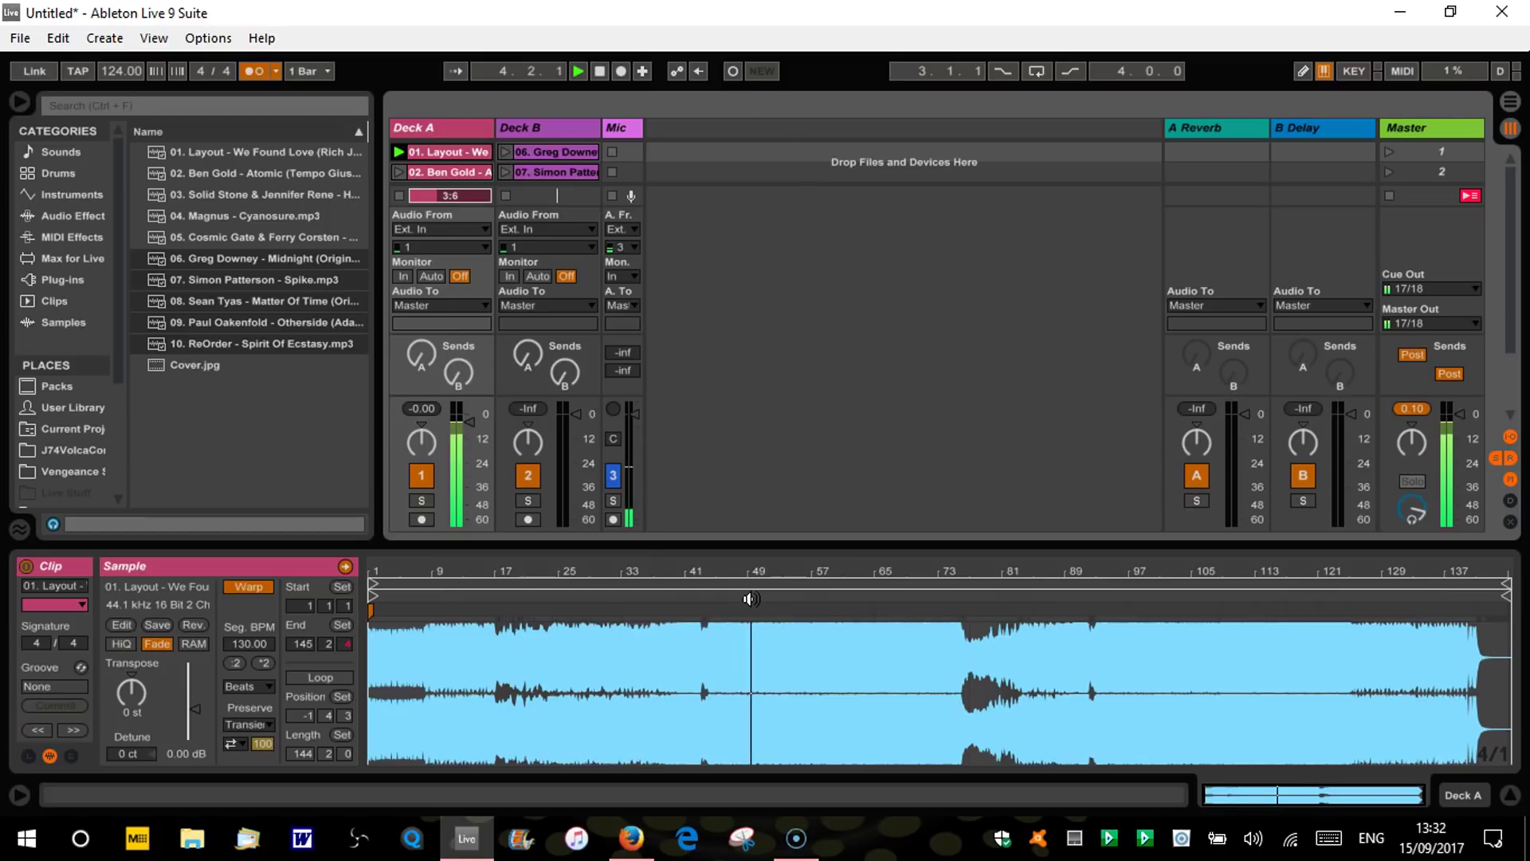
left_click_drag(857, 598, 880, 597)
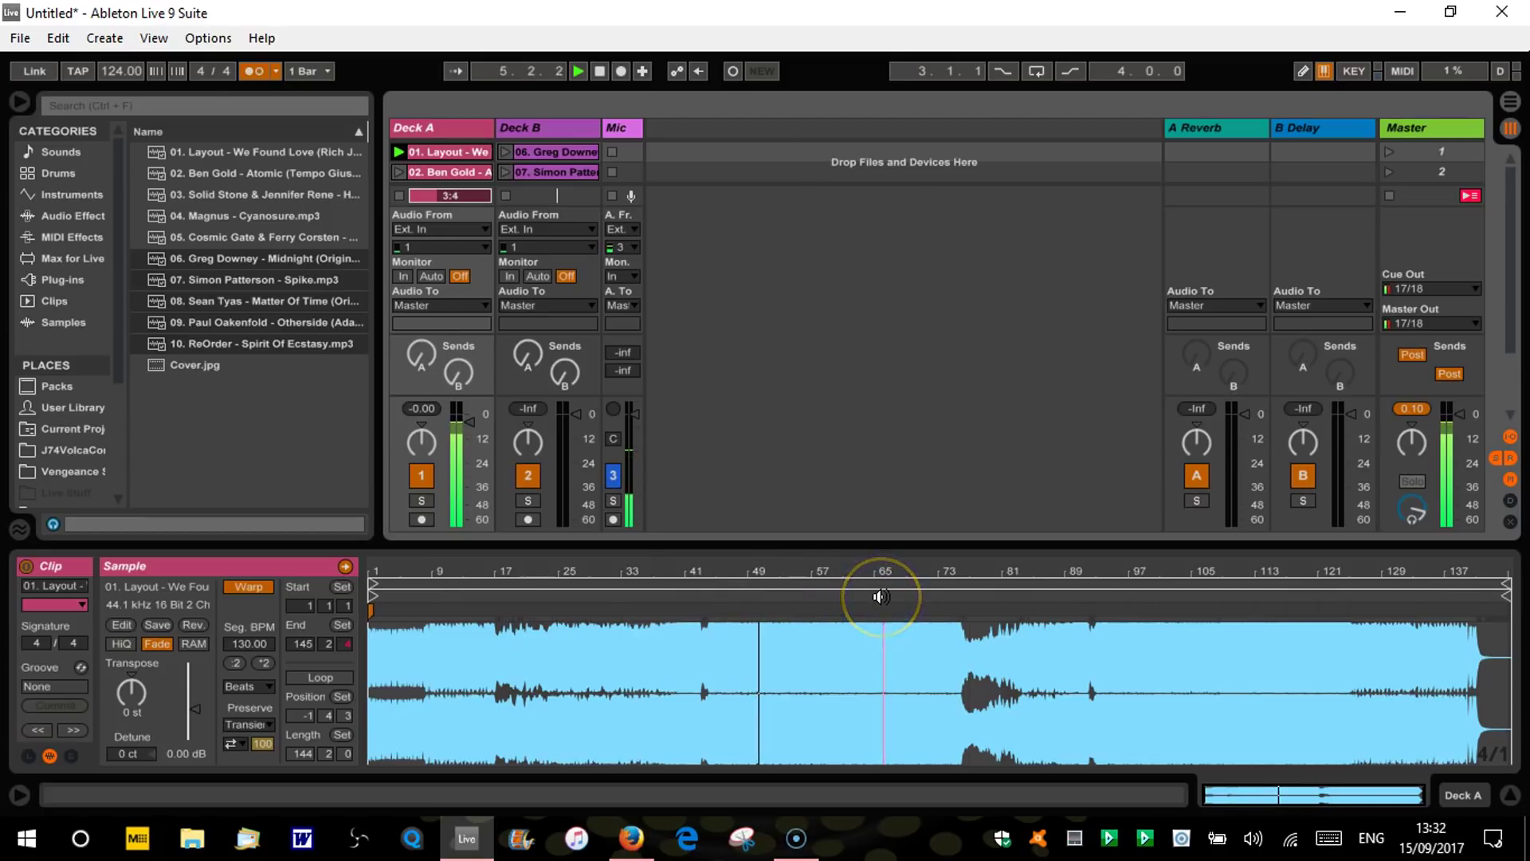
left_click(1277, 599)
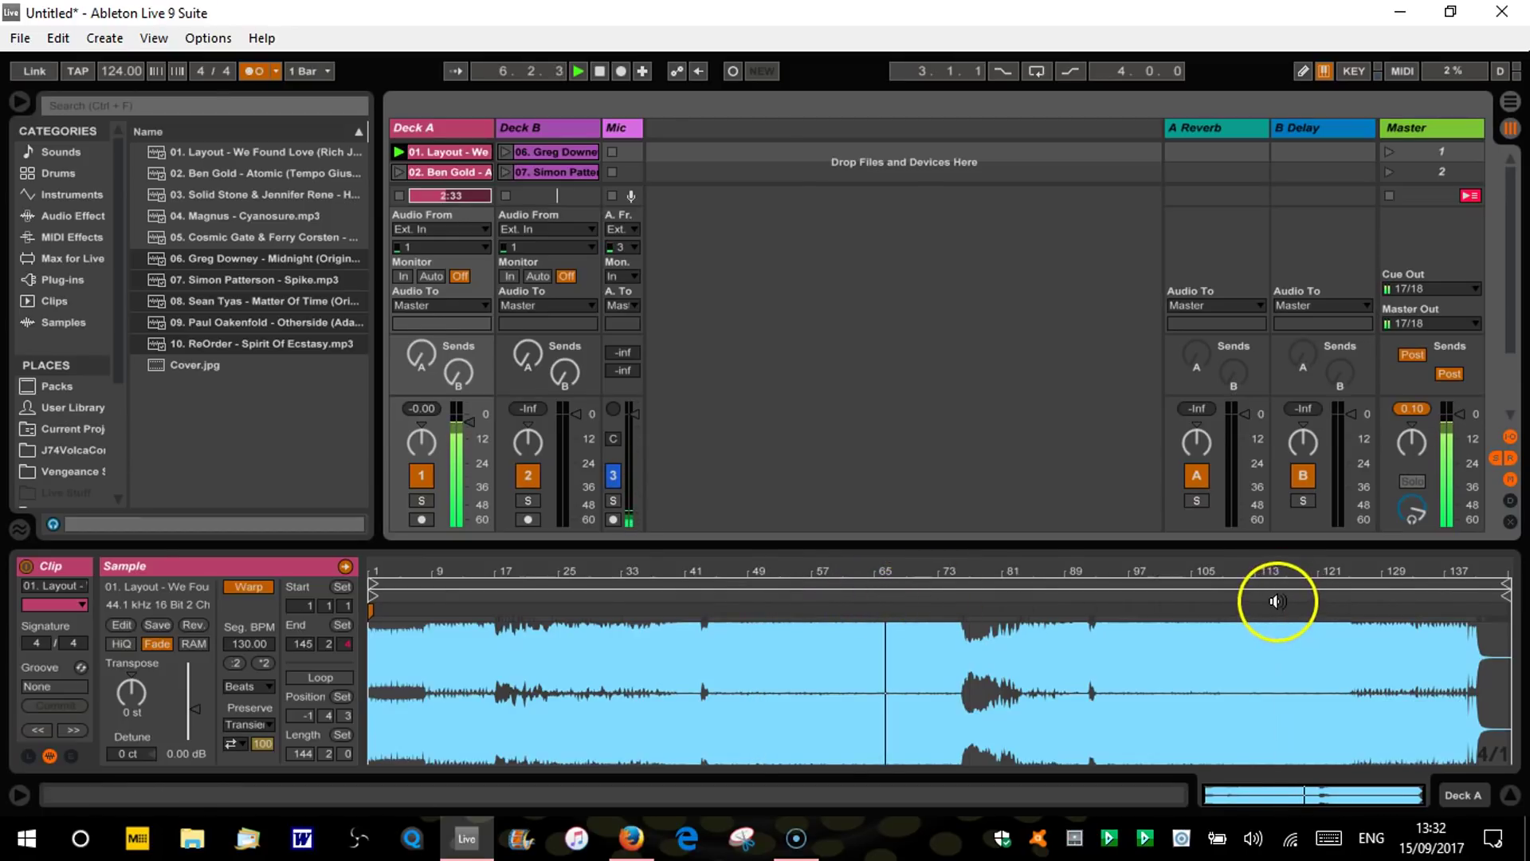
left_click(1273, 597)
left_click(1397, 595)
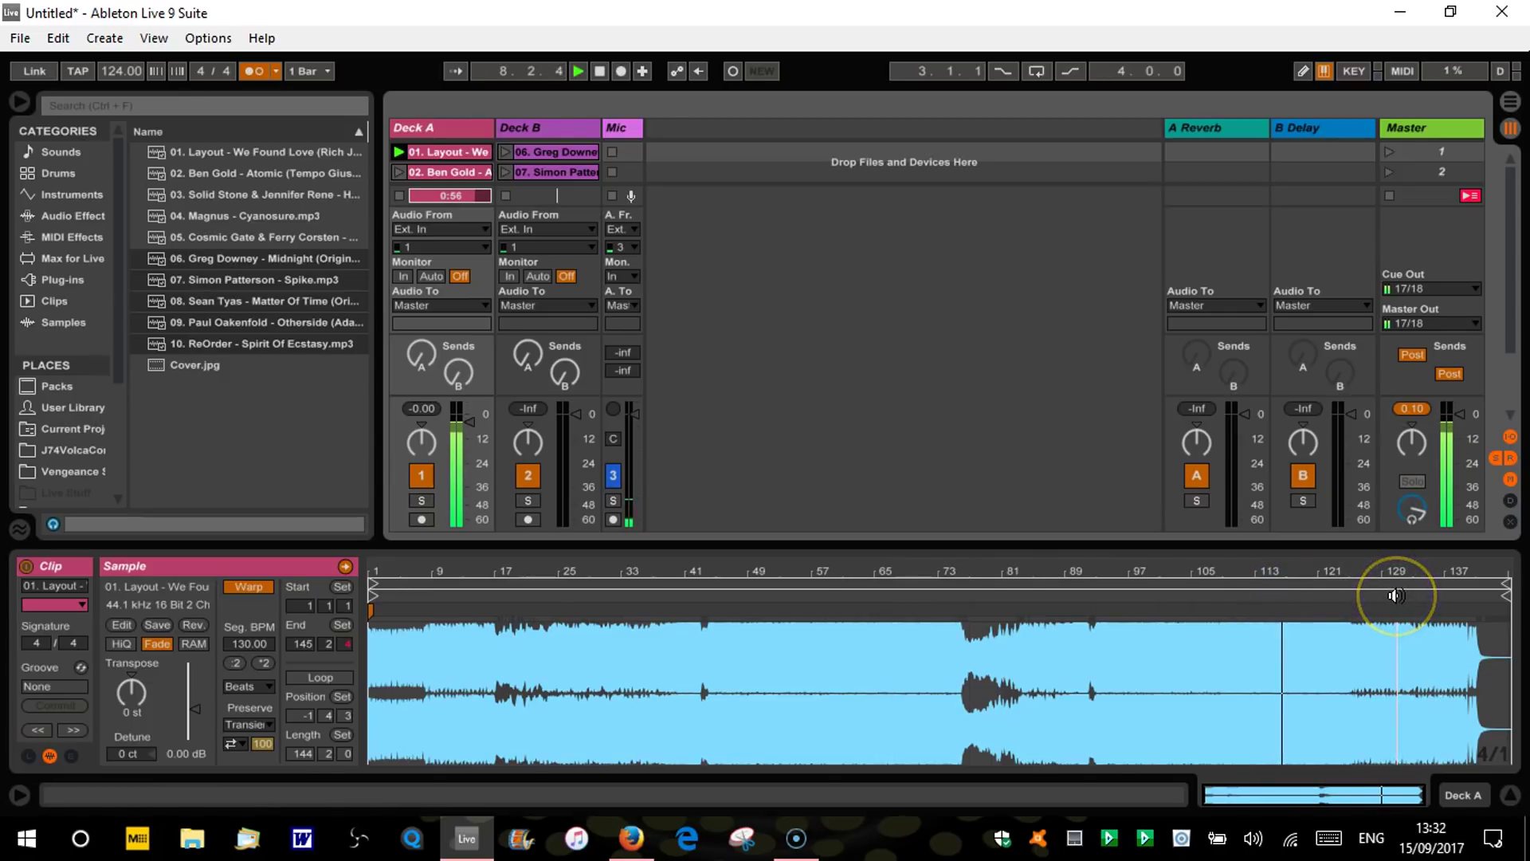
left_click(1454, 598)
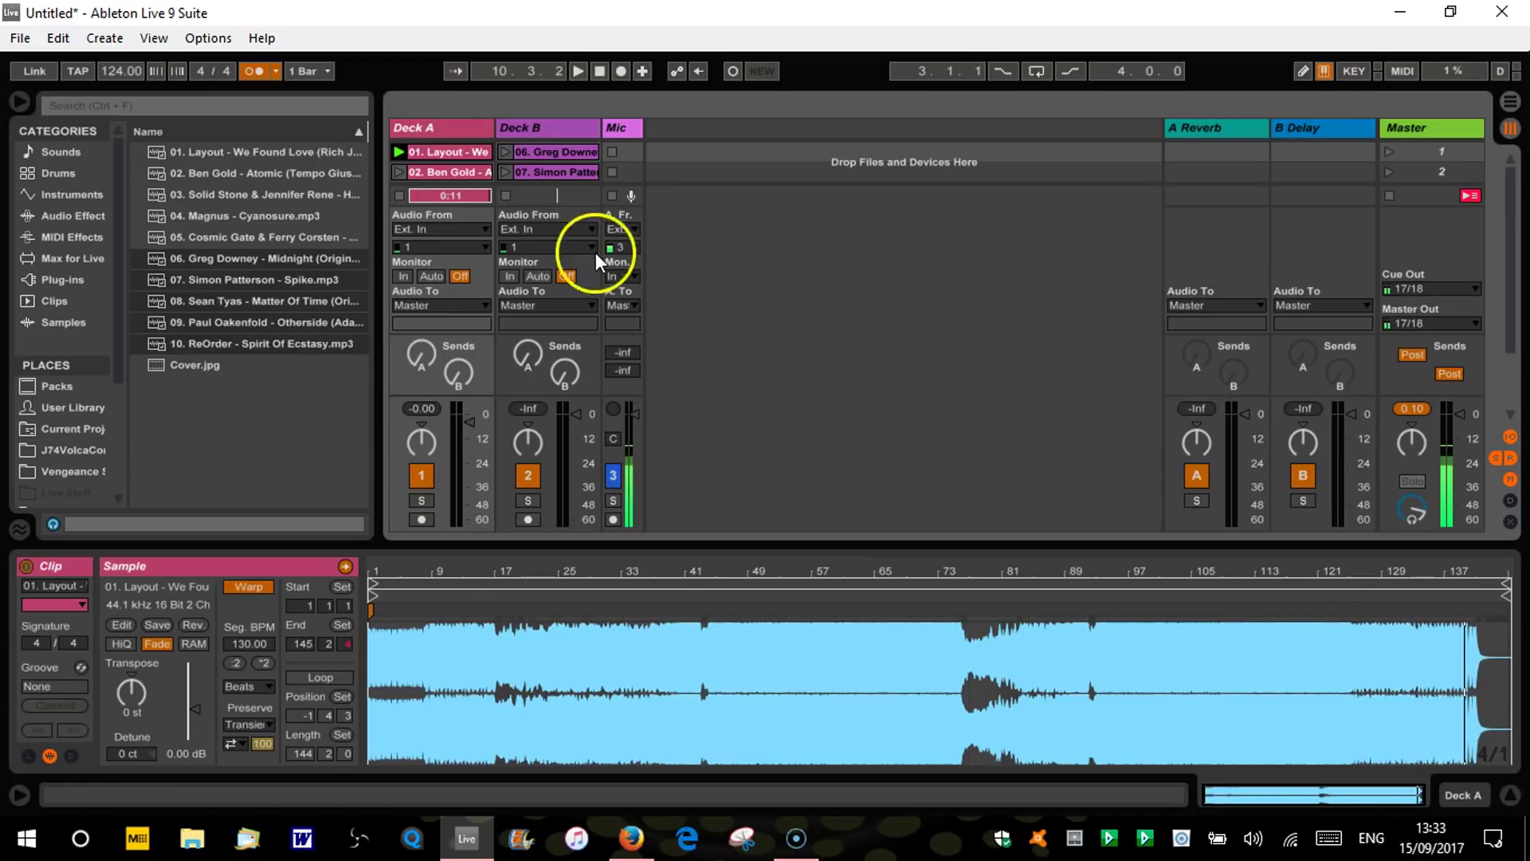
Step: Enable warping for the second Deck A clip, 02. Ben Gold - Atomic, and add a warp marker at its first transient
left_click(461, 174)
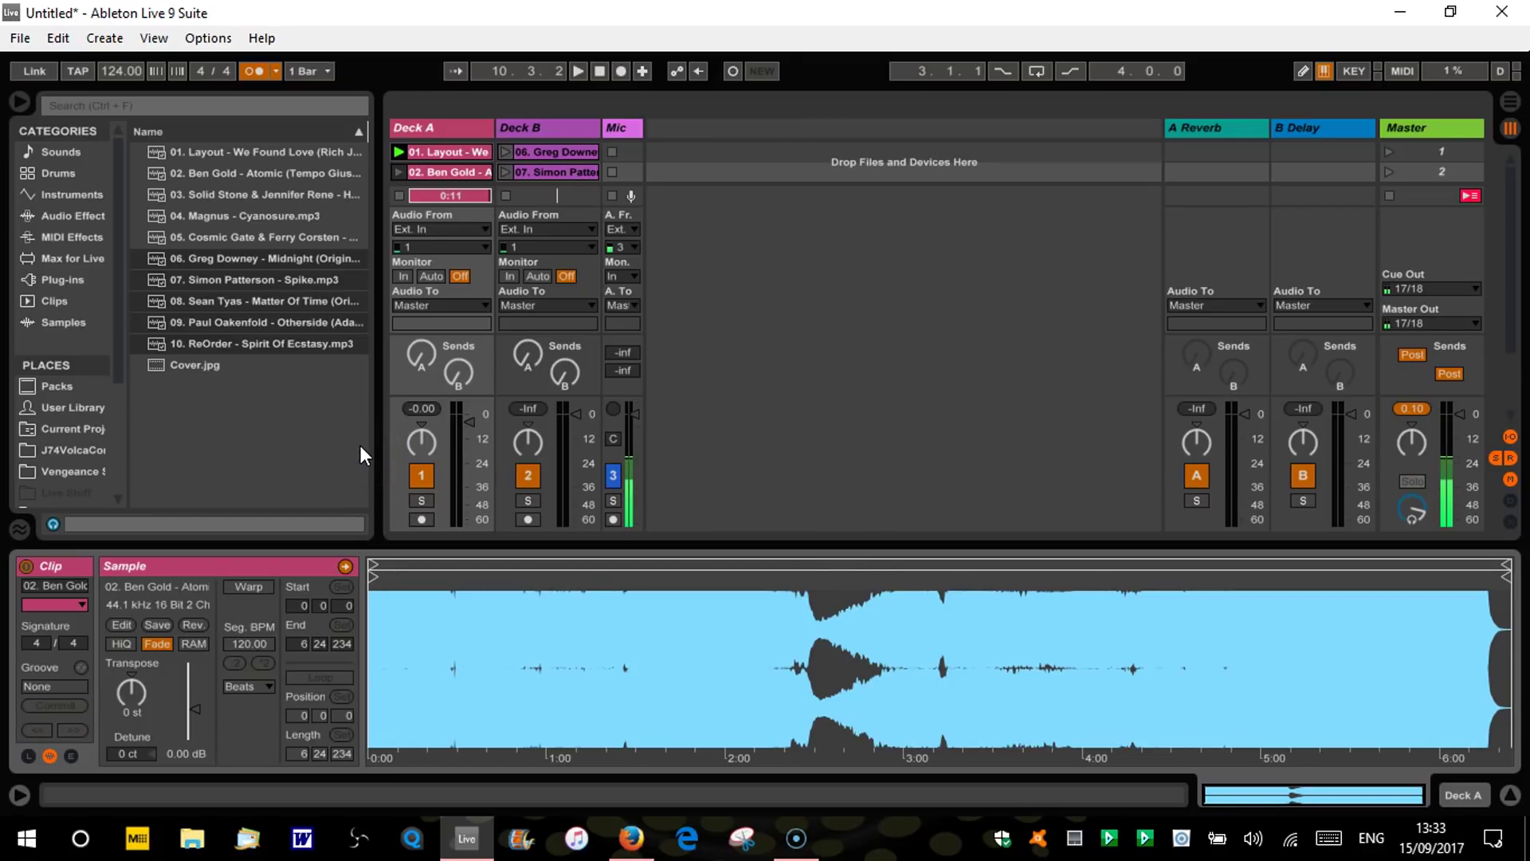
left_click(255, 590)
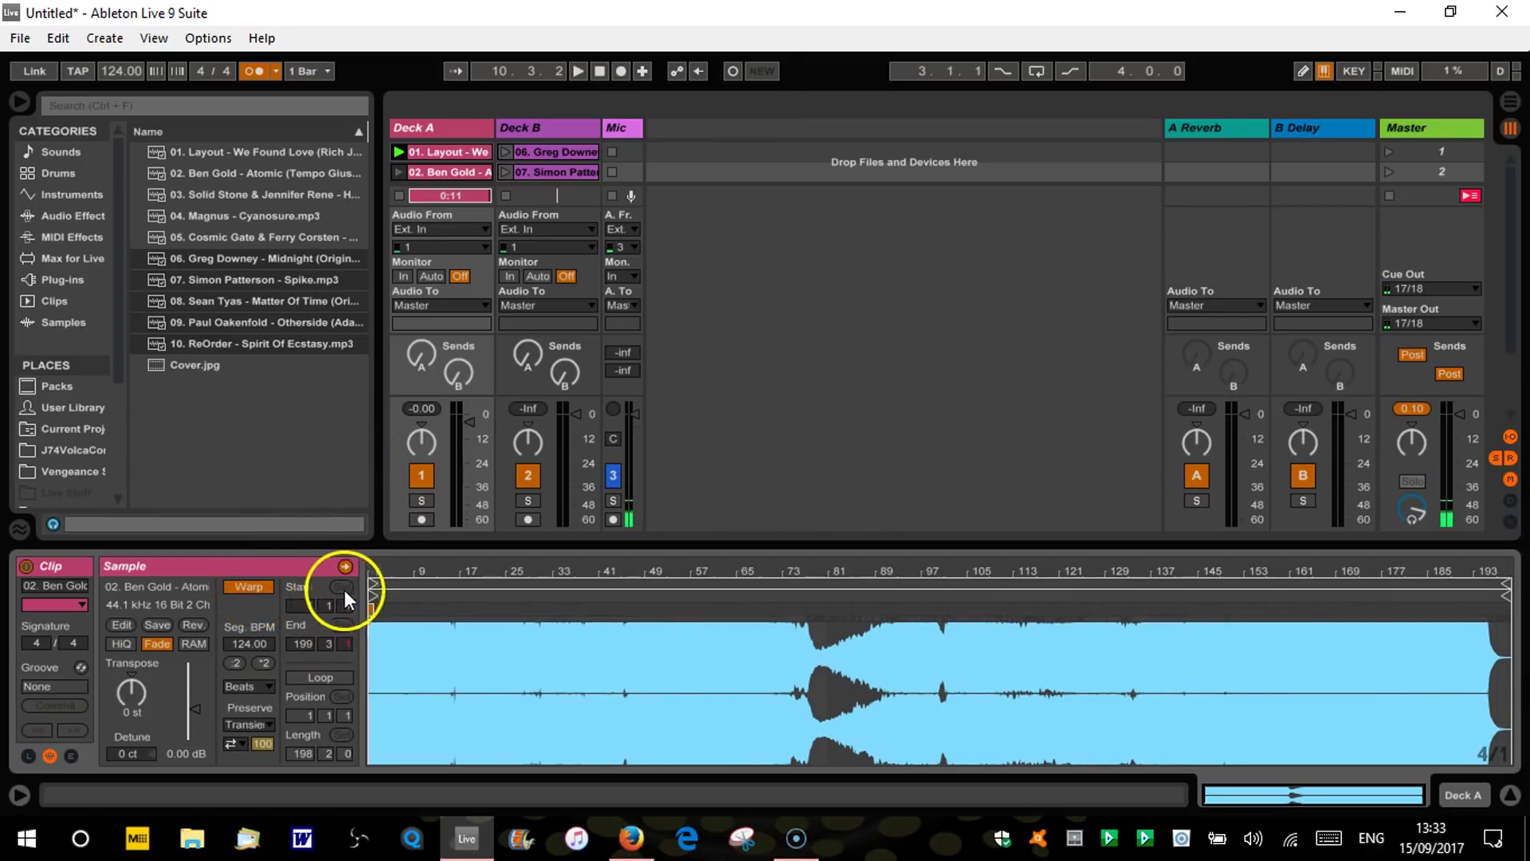
left_click_drag(378, 572, 378, 572)
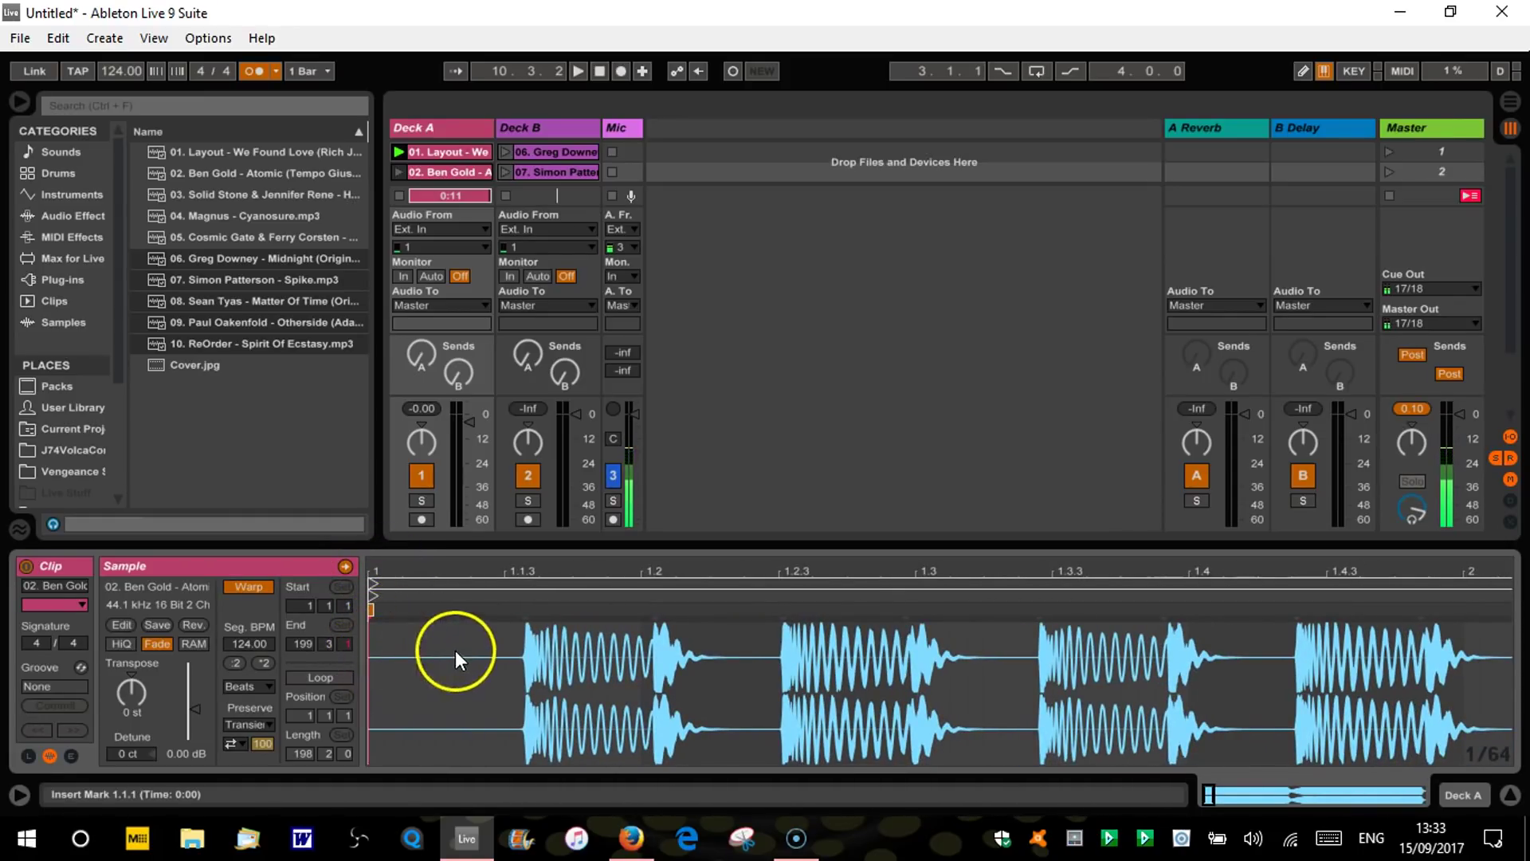
left_click(523, 616)
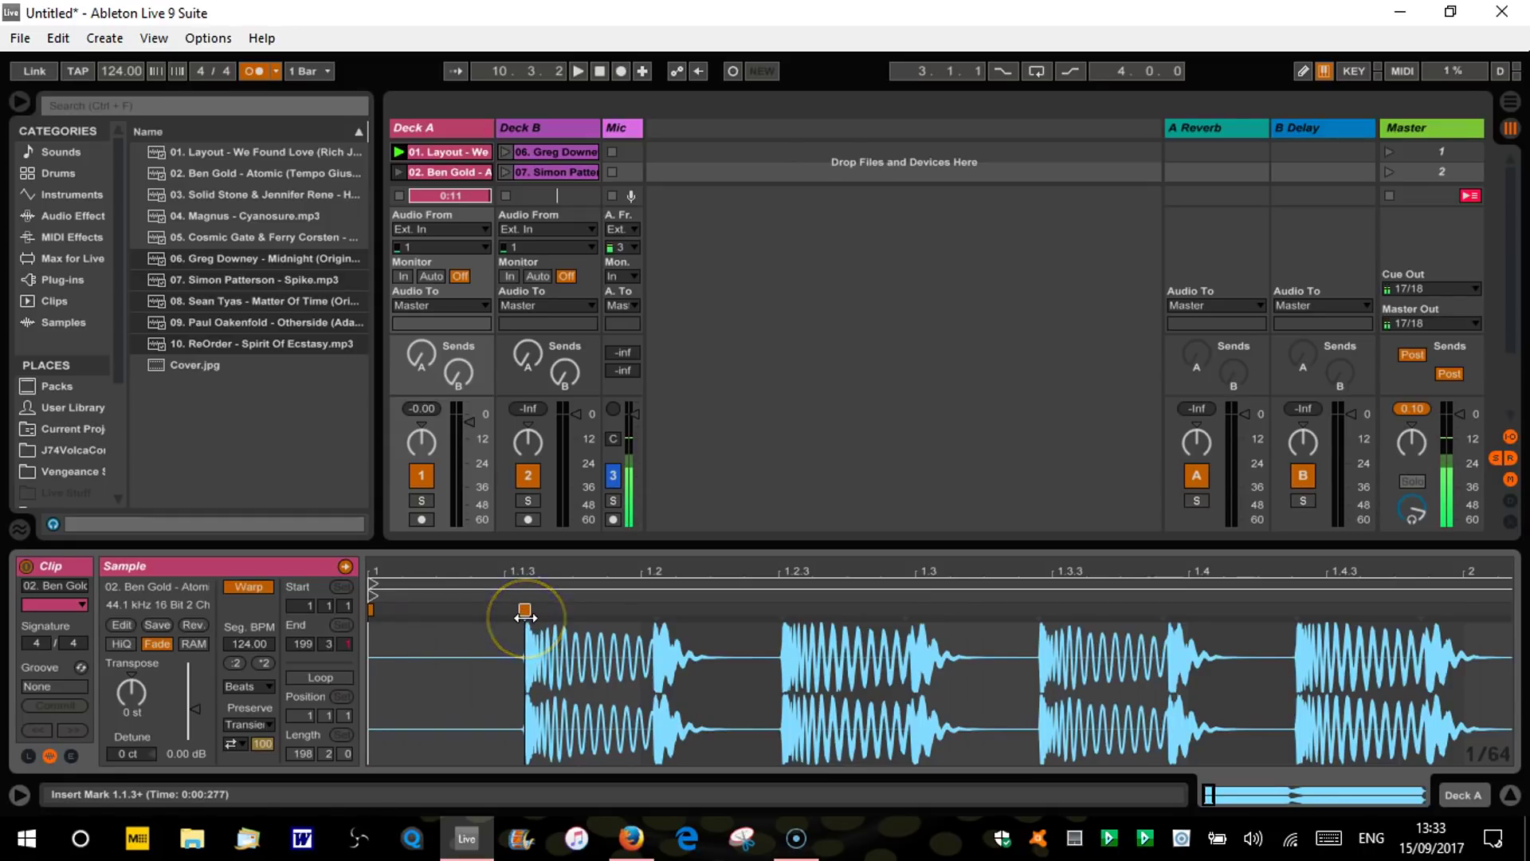
Step: Rename the first Deck A clip, replacing the "01." before the title with "123 bpm"
left_click(443, 151)
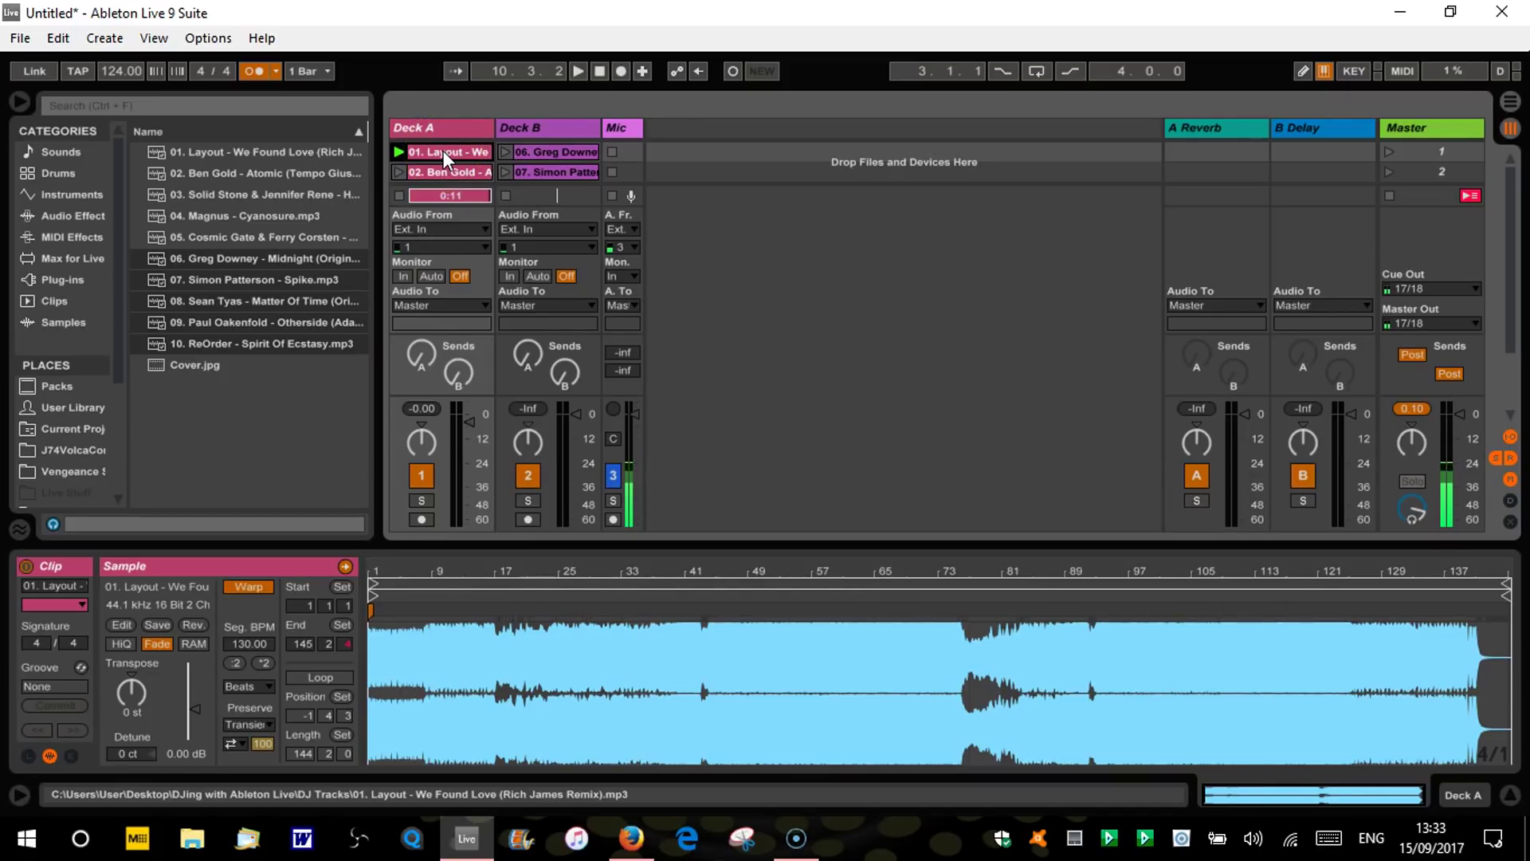
right_click(443, 151)
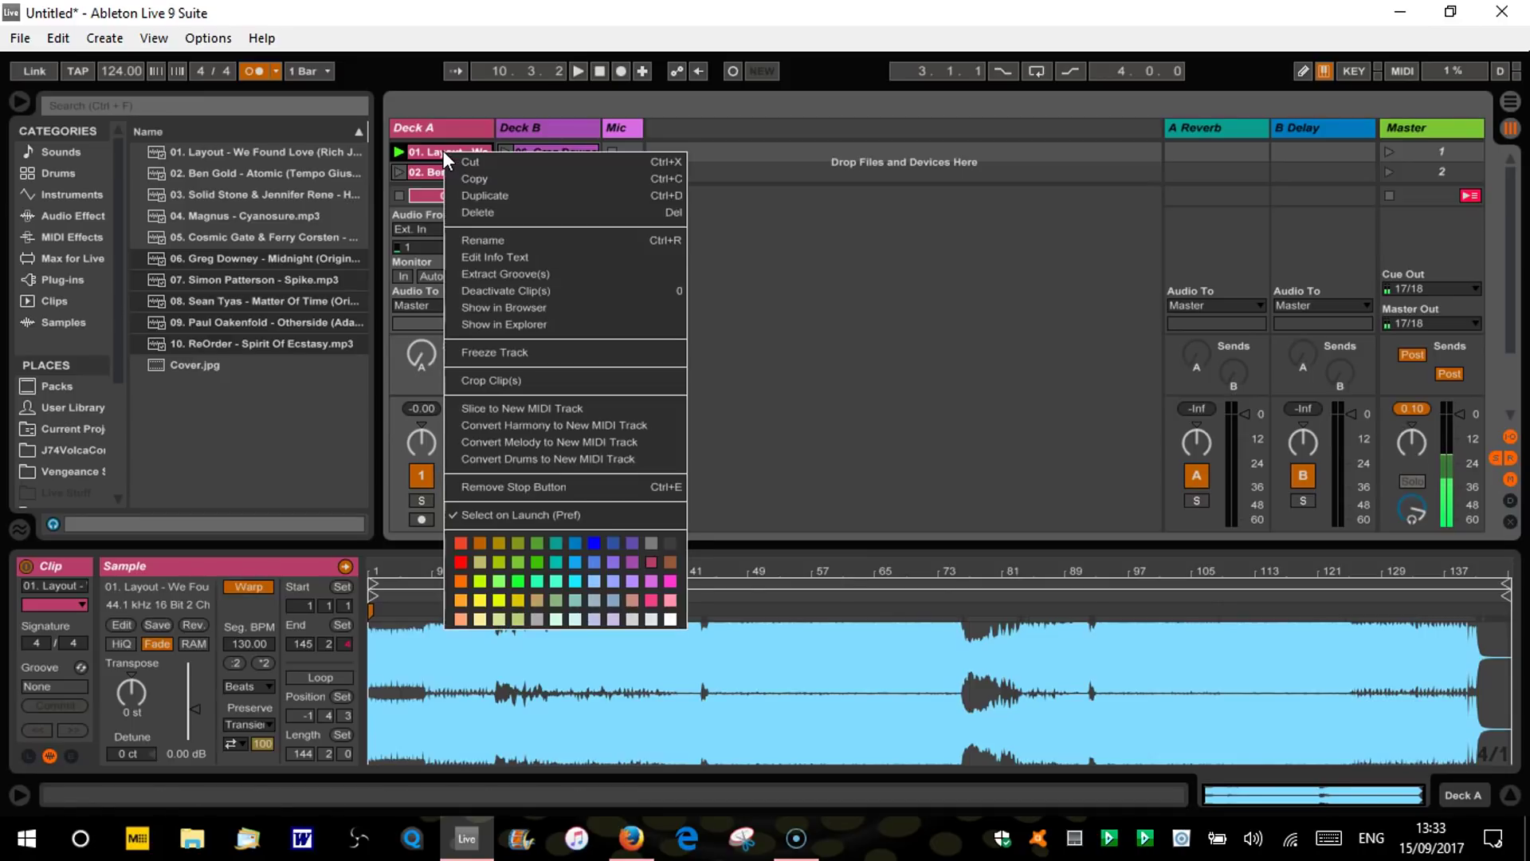
left_click(510, 241)
key("Left")
key("Right")
key("Right")
key("Right")
key("Right")
key("BackSpace")
key("BackSpace")
key("BackSpace")
key("BackSpace")
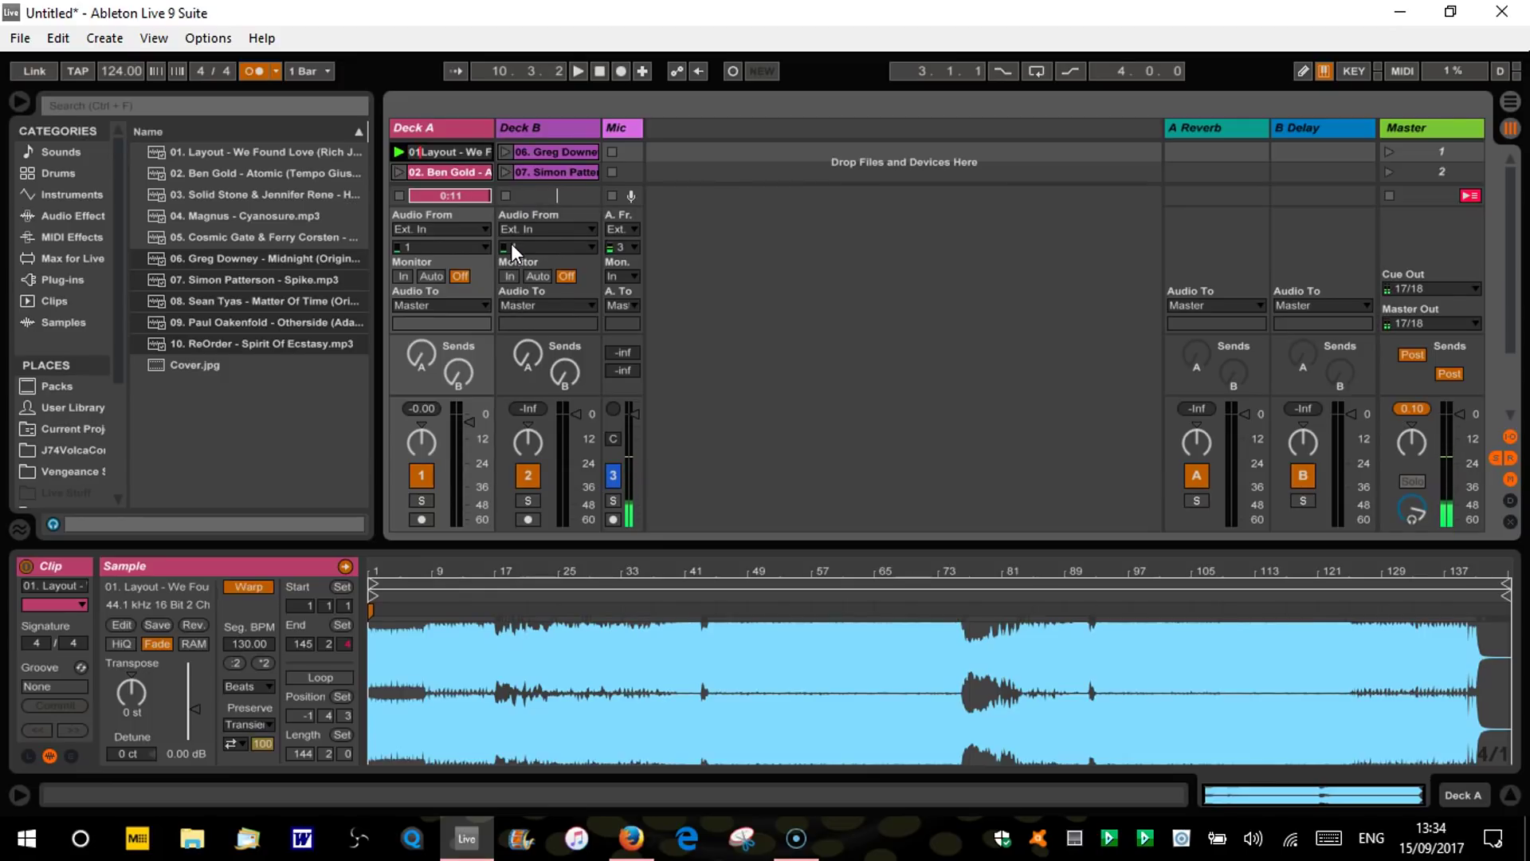
type("123 bpm Layout")
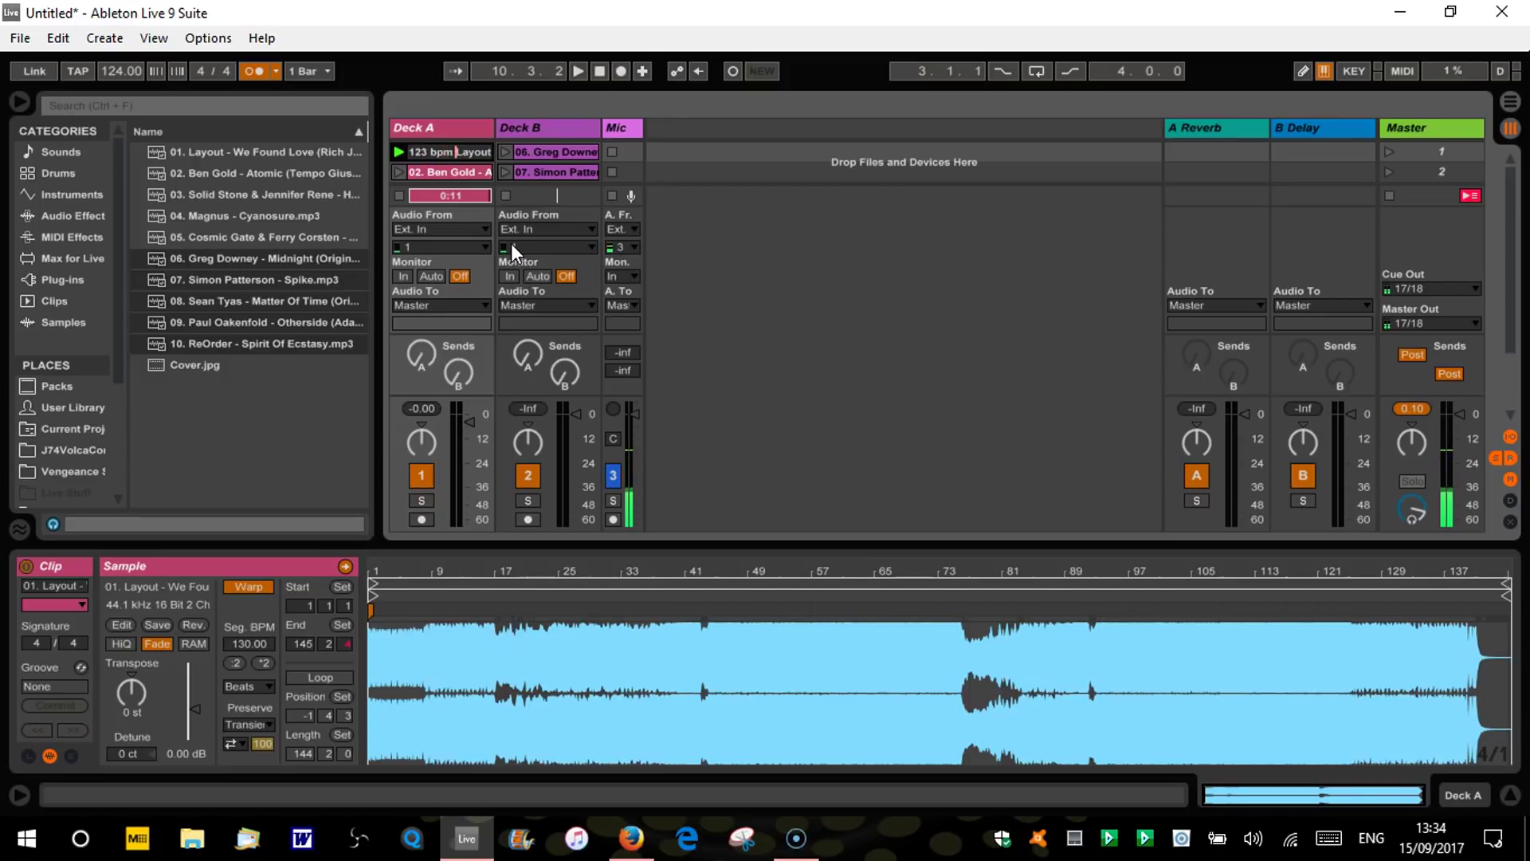
key("Return")
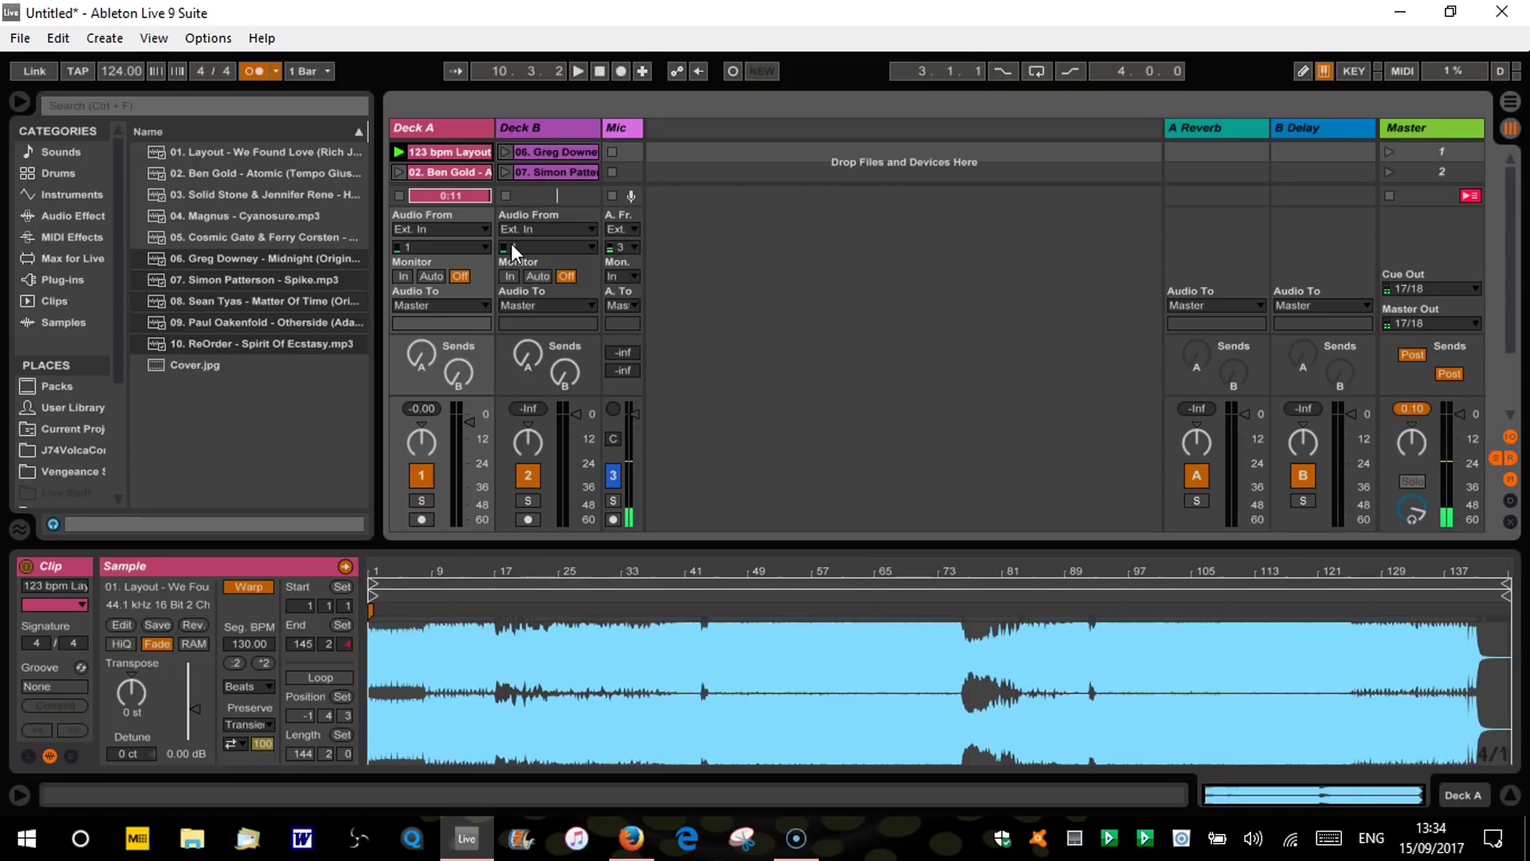
Step: Widen the Deck A and Deck B tracks so that the full clip names fit
double_click(491, 126)
left_click_drag(490, 125, 666, 129)
left_click_drag(770, 129, 963, 132)
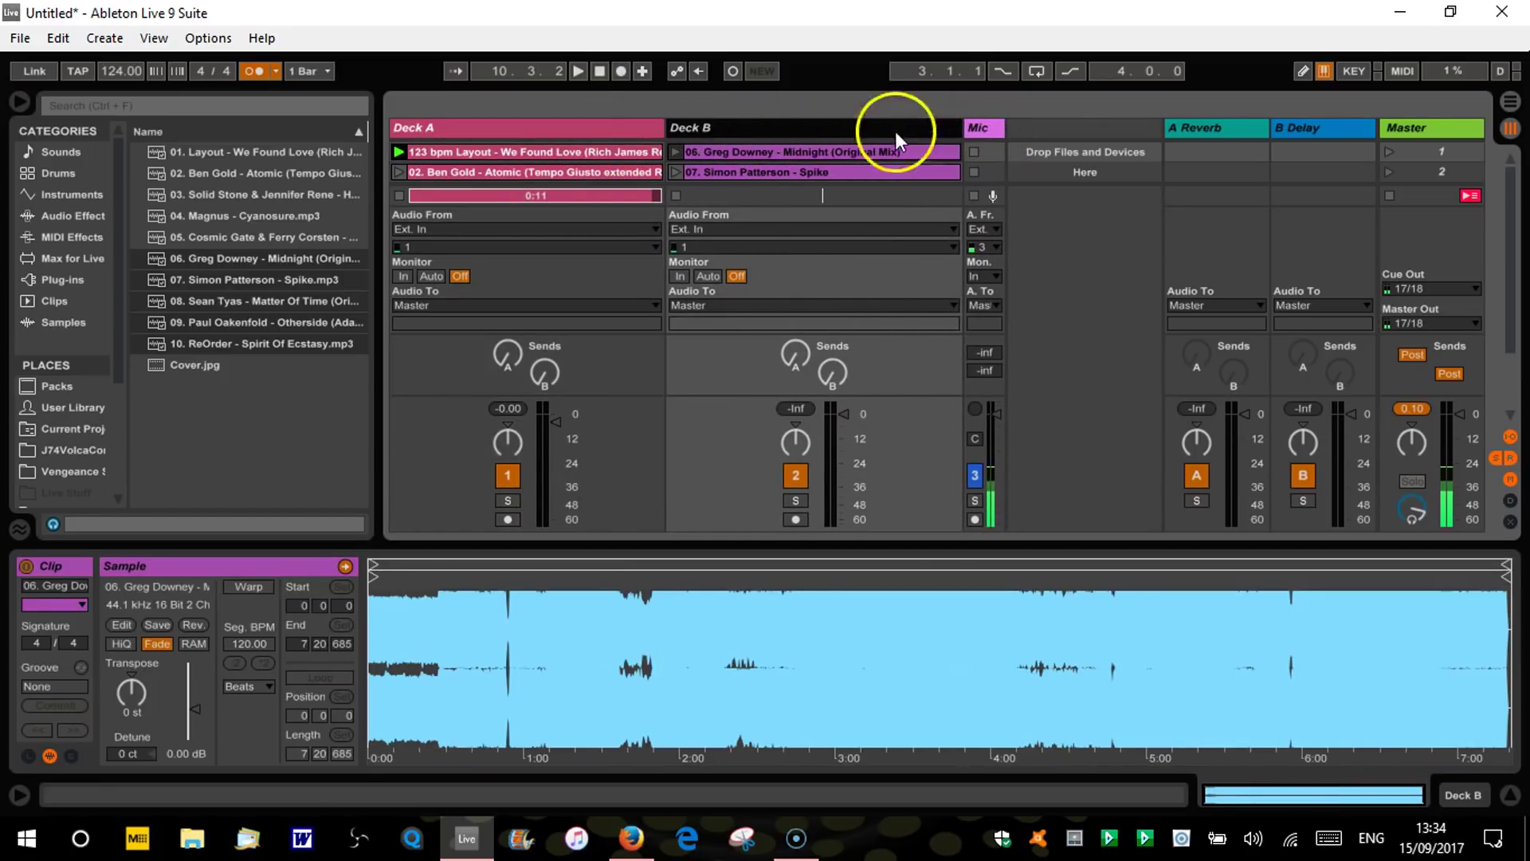
left_click(664, 127)
left_click_drag(666, 128, 686, 131)
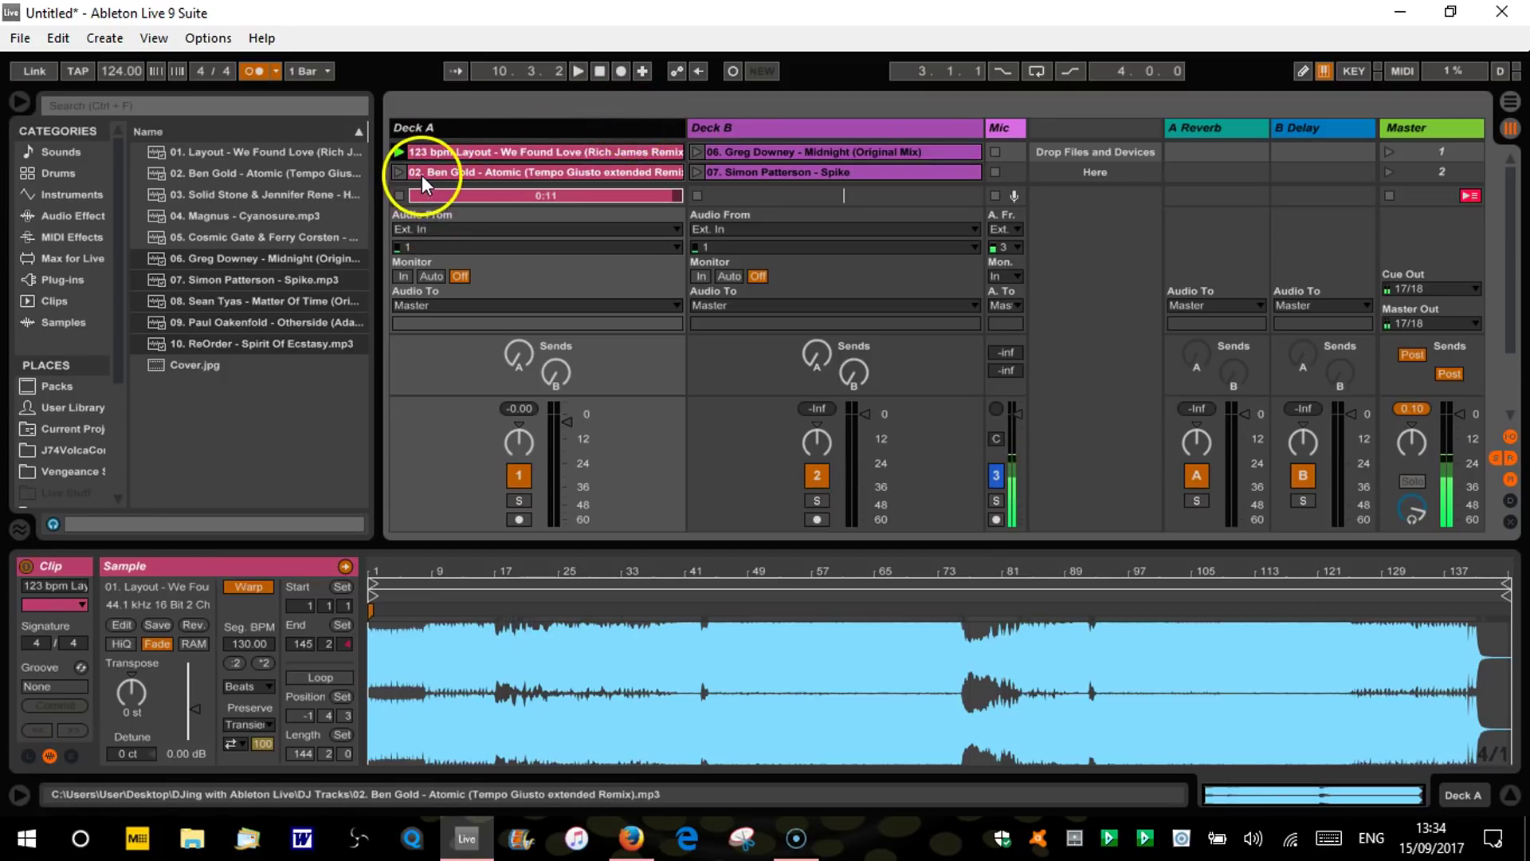
Step: Set the first transient of the second Deck A clip as 1.1.1 and apply Warp From Here (Straight)
left_click(459, 156)
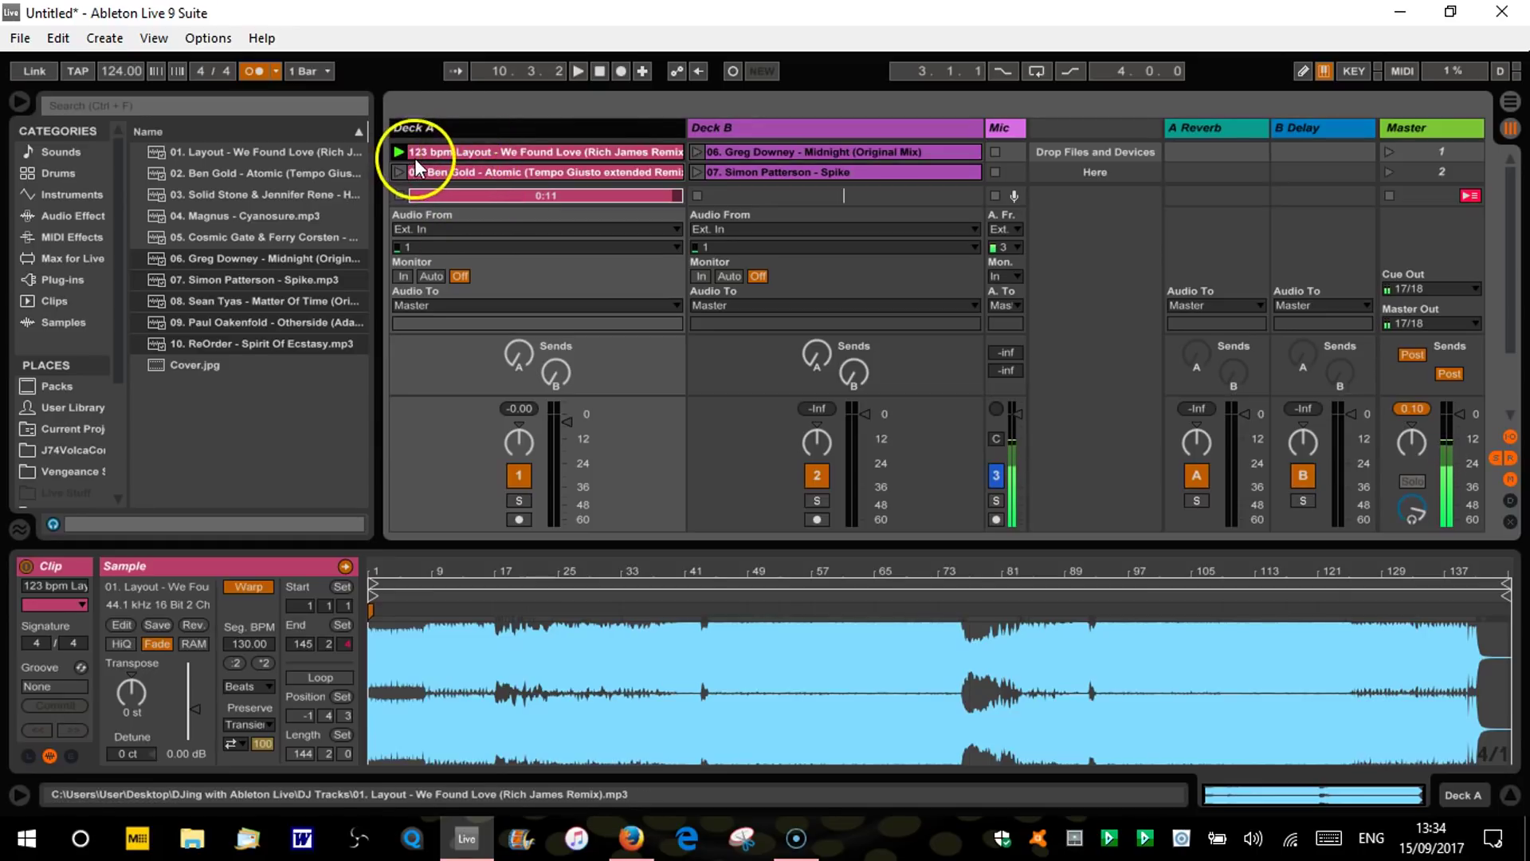
left_click(461, 173)
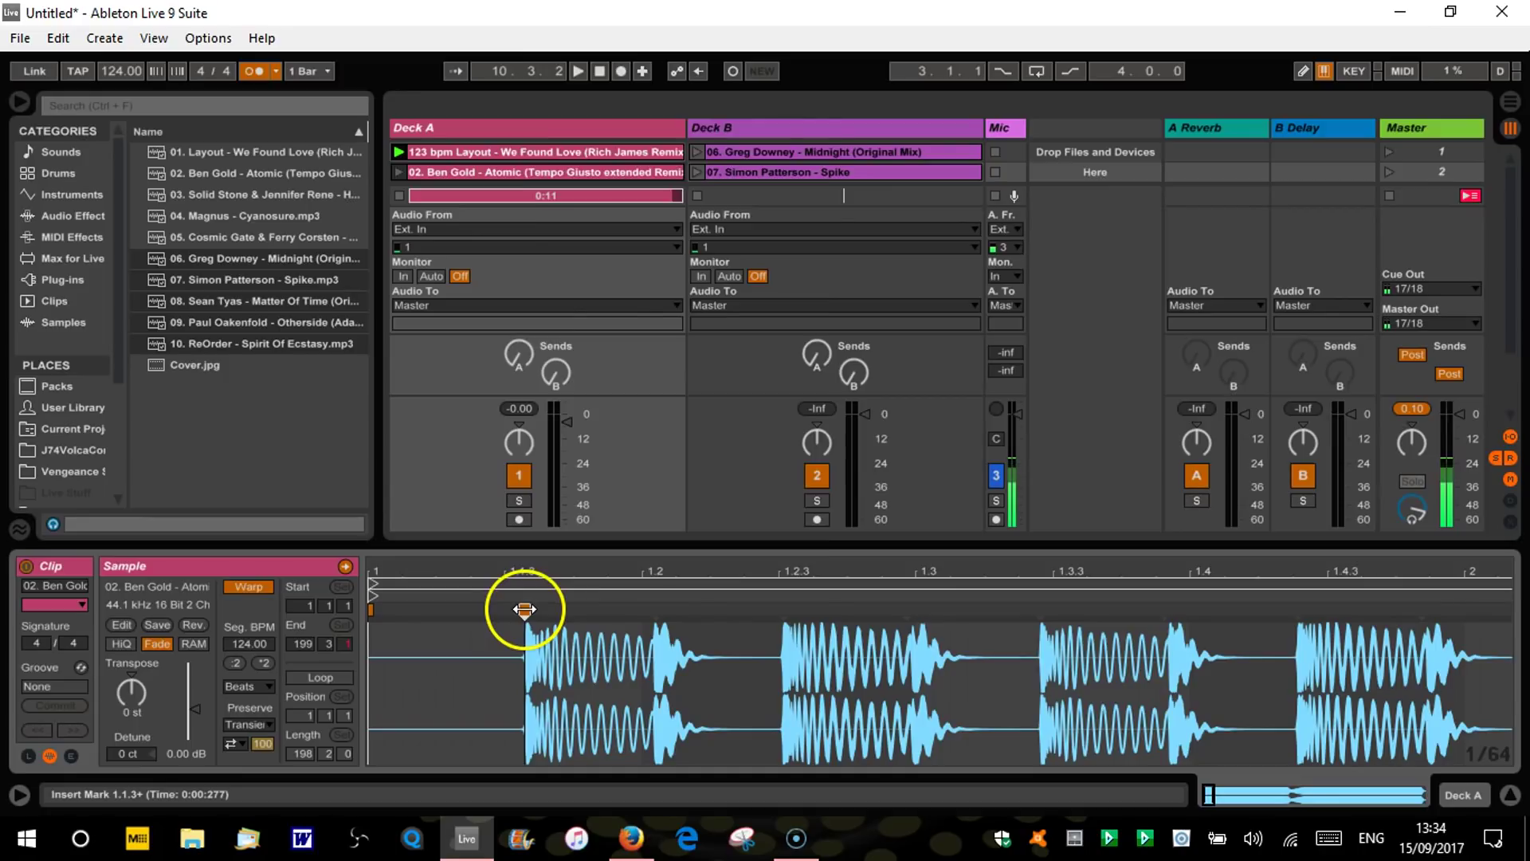
right_click(524, 608)
left_click(575, 342)
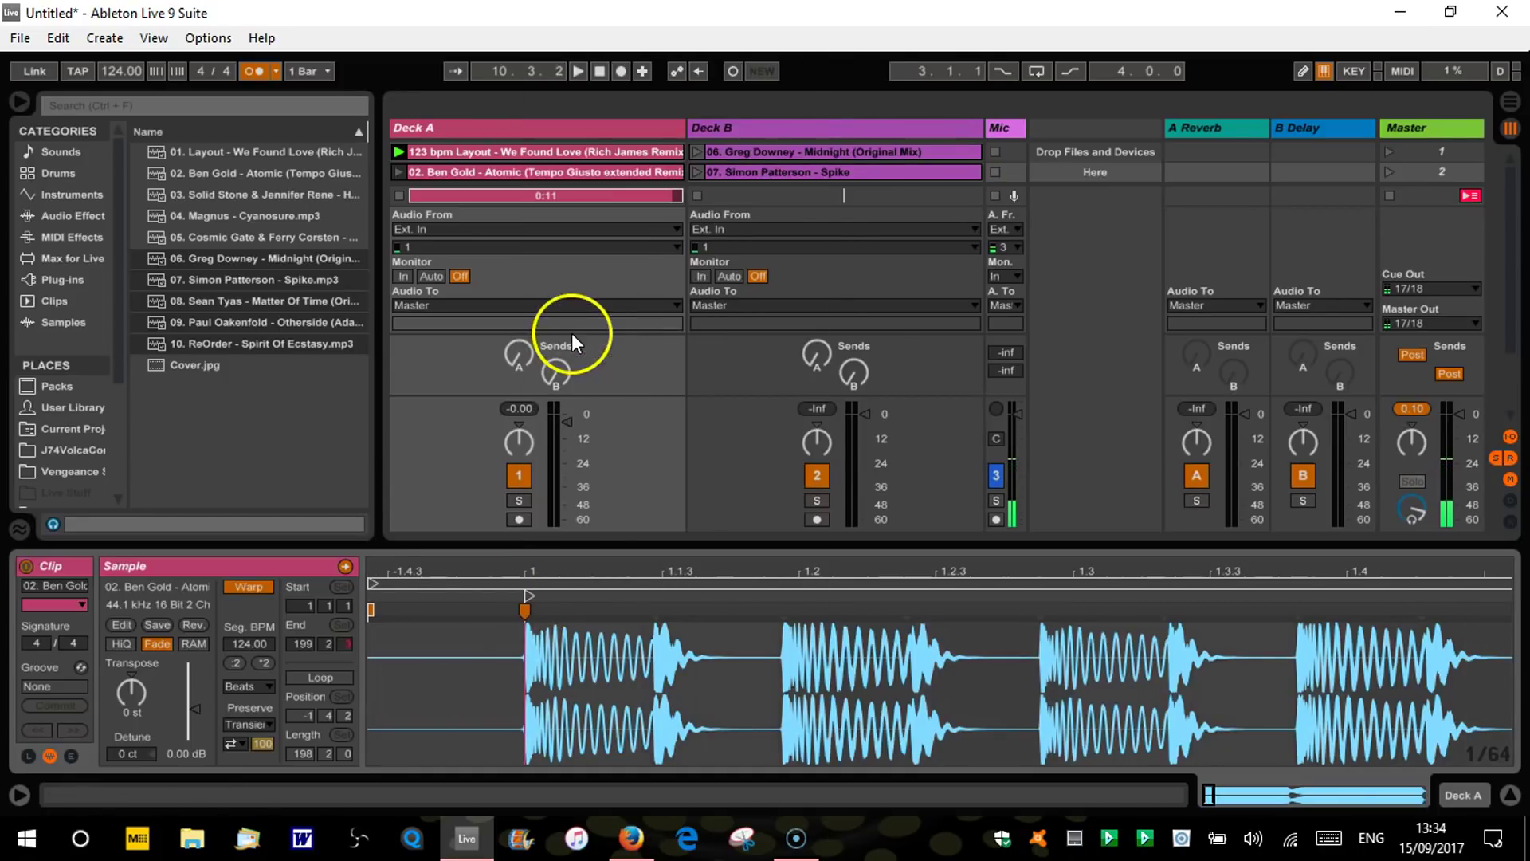
right_click(523, 612)
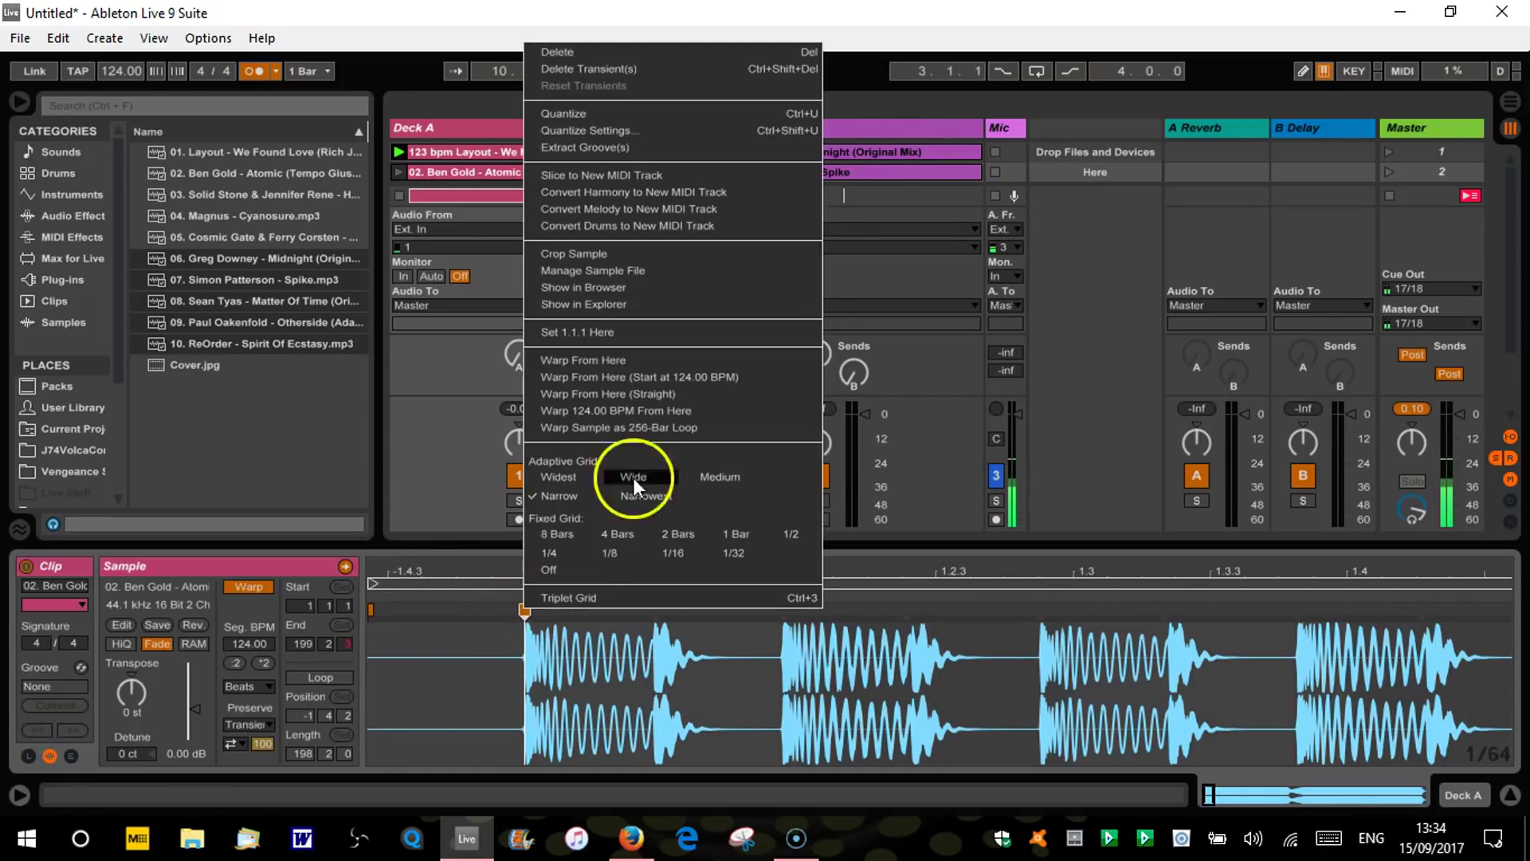
left_click(643, 400)
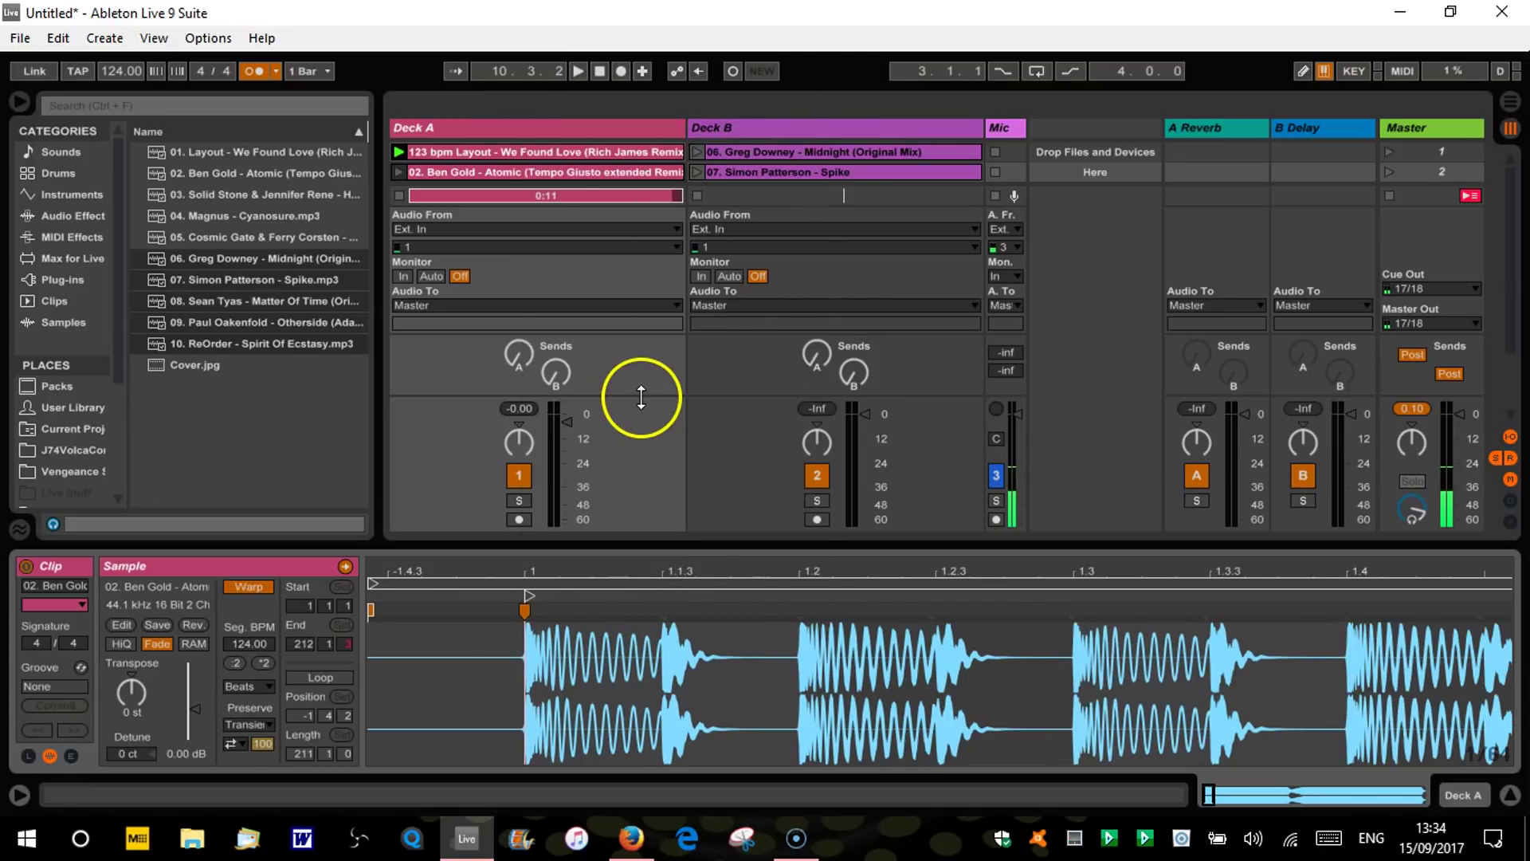
Step: Audition the warped clip against the metronome from its start and from several points up to about bar 78
left_click_drag(651, 588, 529, 574)
left_click(393, 594)
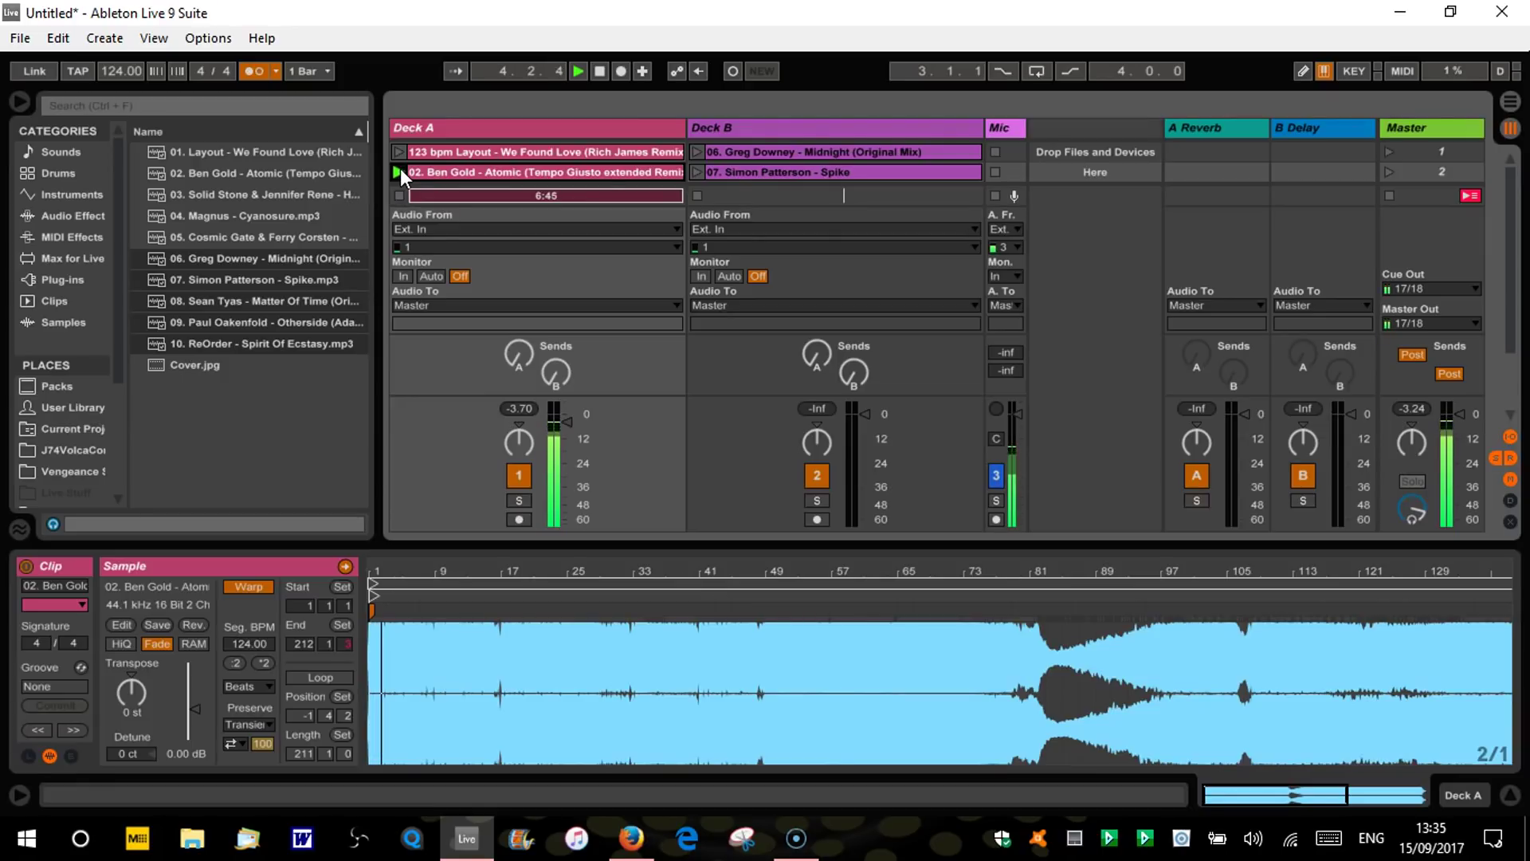
left_click(505, 597)
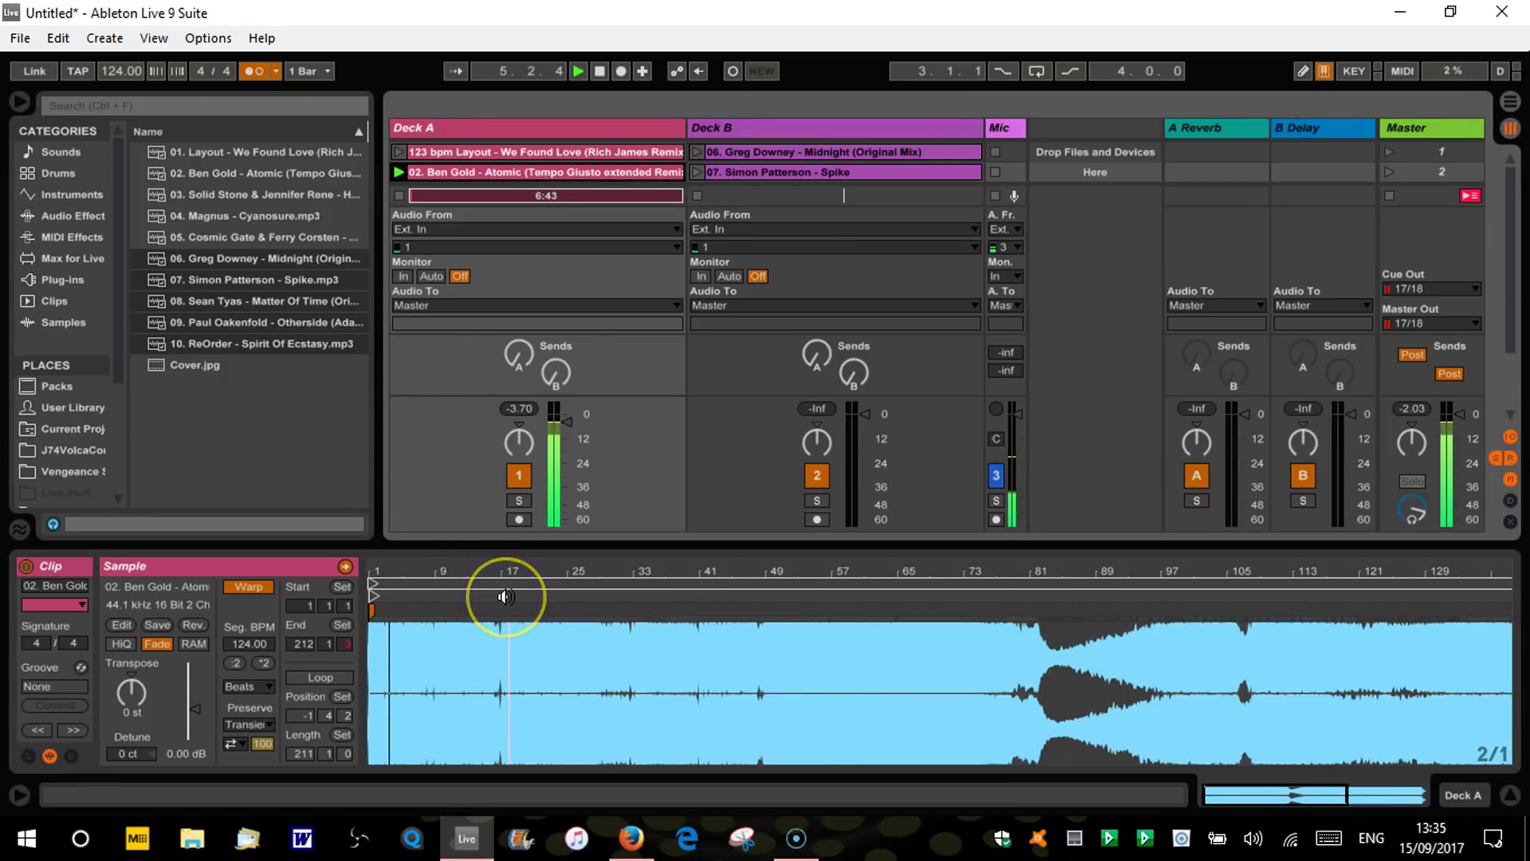
left_click(732, 598)
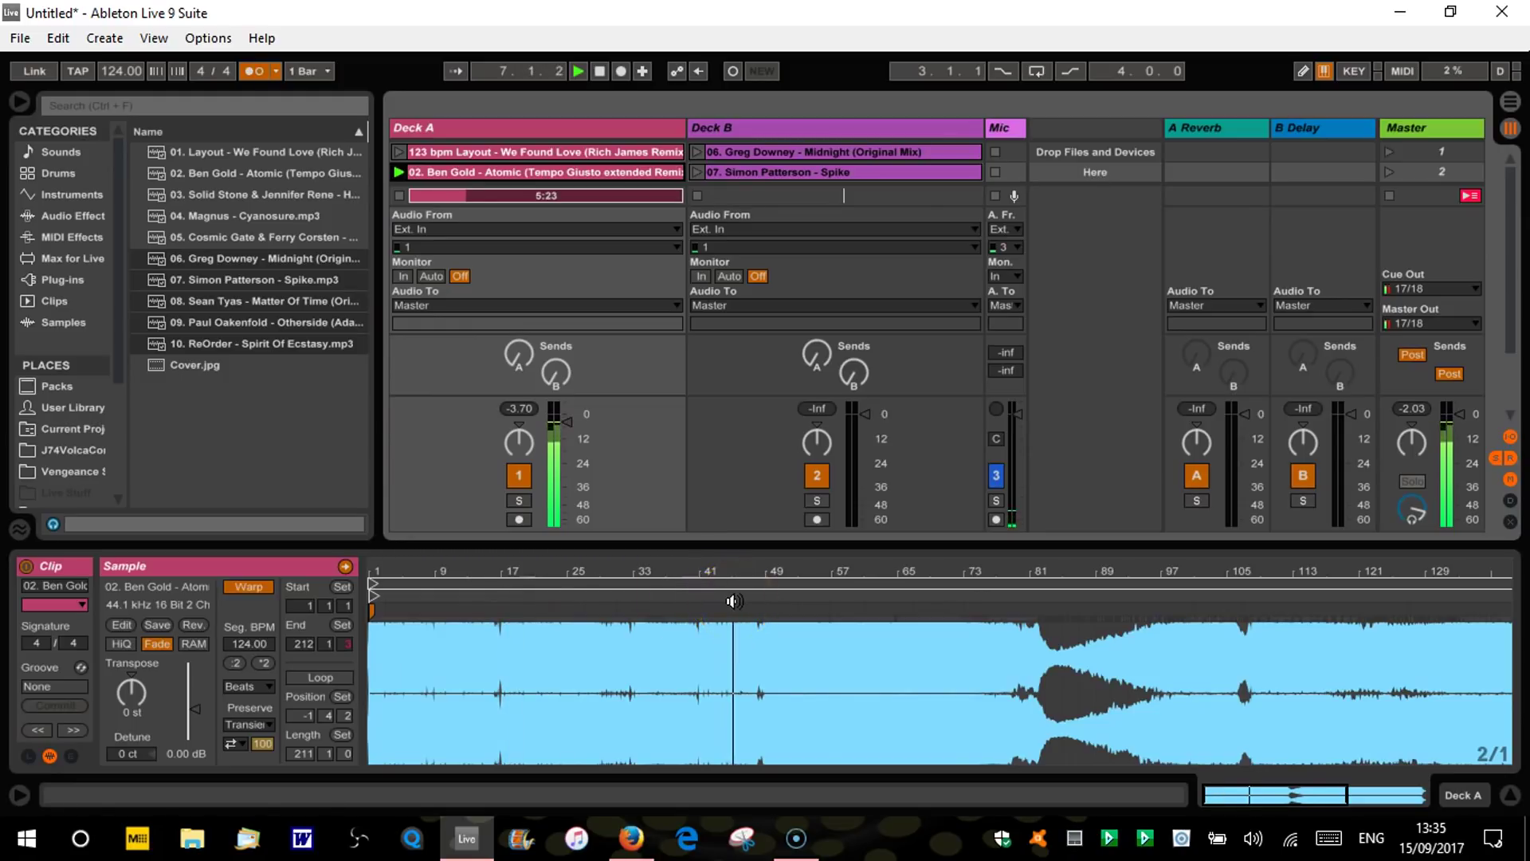
left_click(886, 602)
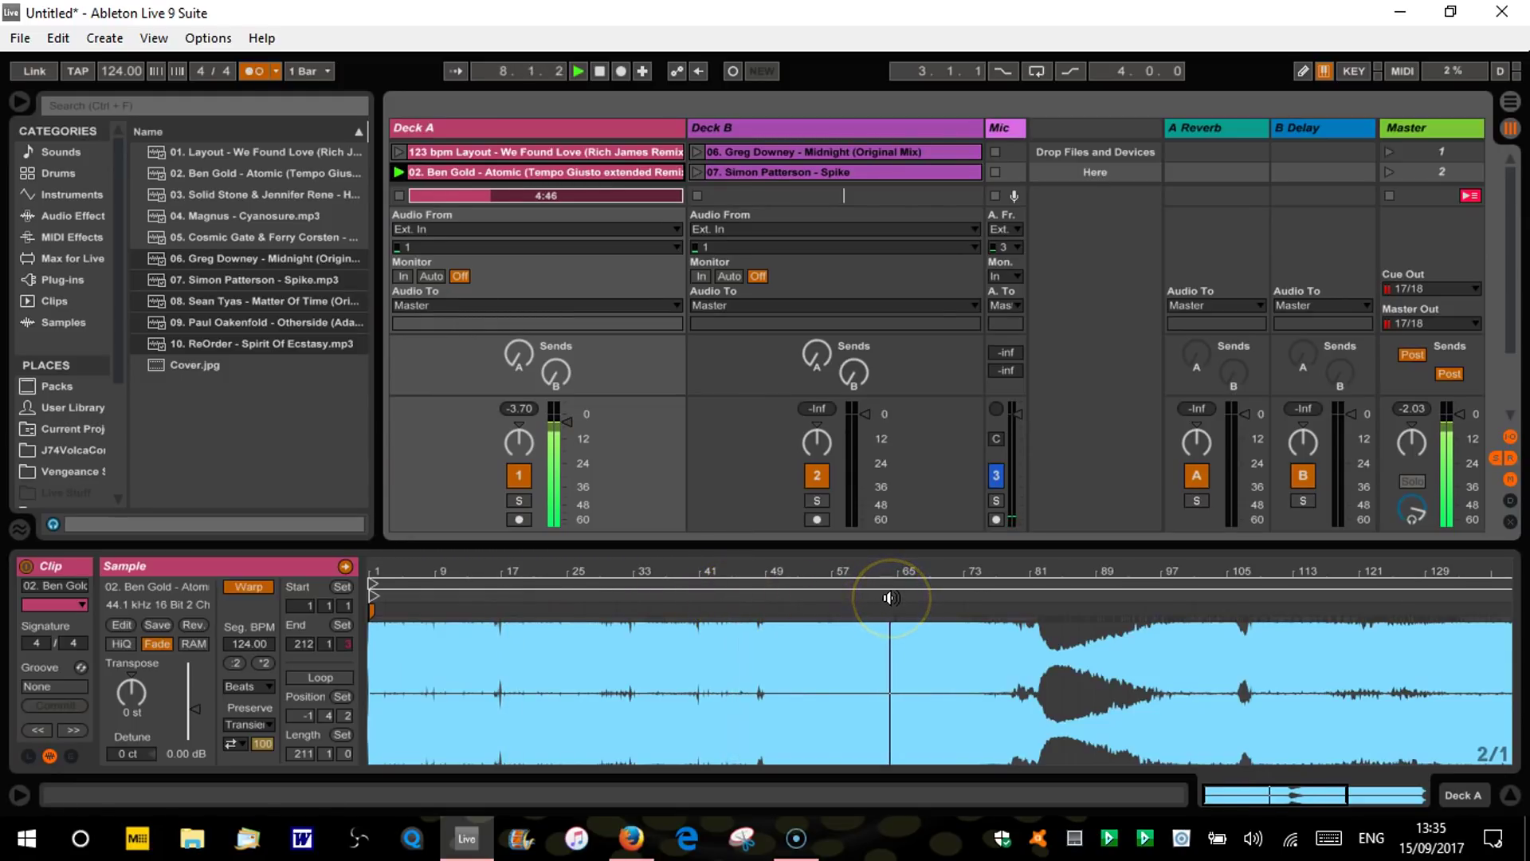
left_click(1012, 595)
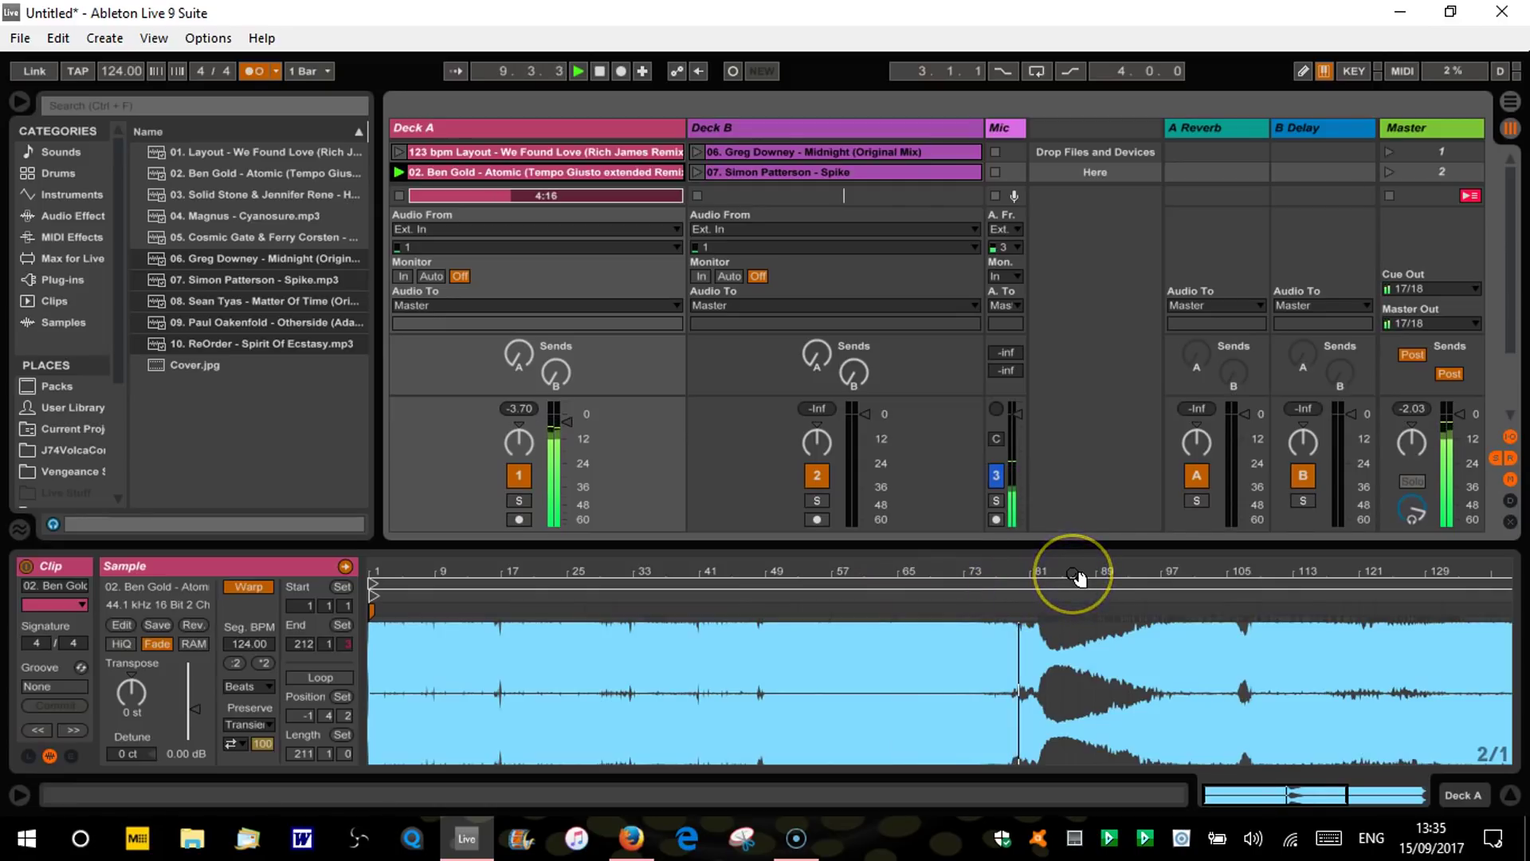
Step: Audition the breakdown from about bar 84 against the metronome and stop playback
left_click_drag(1137, 563, 913, 563)
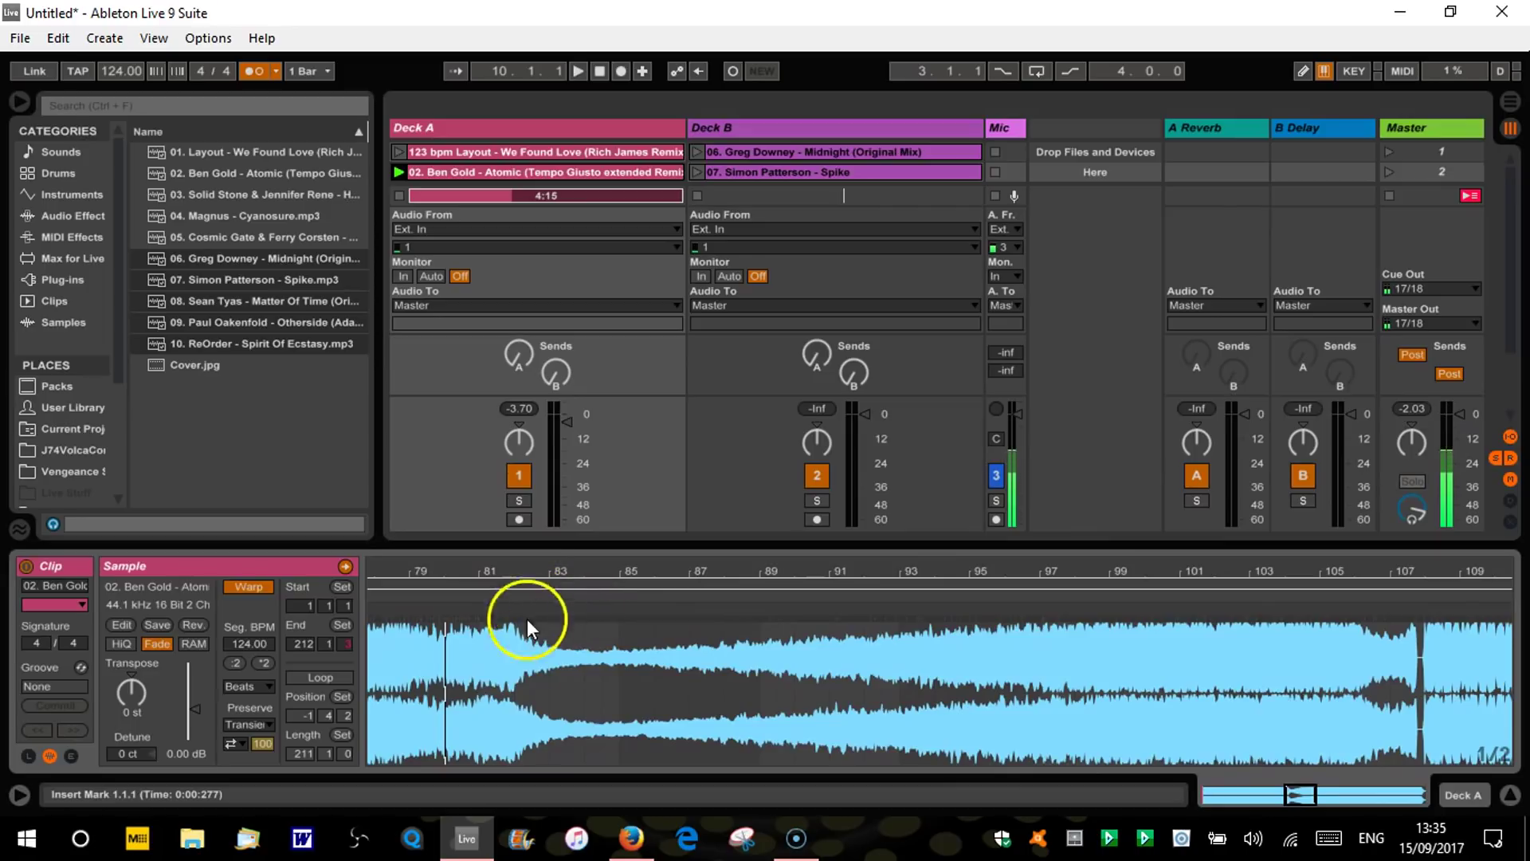
left_click(606, 592)
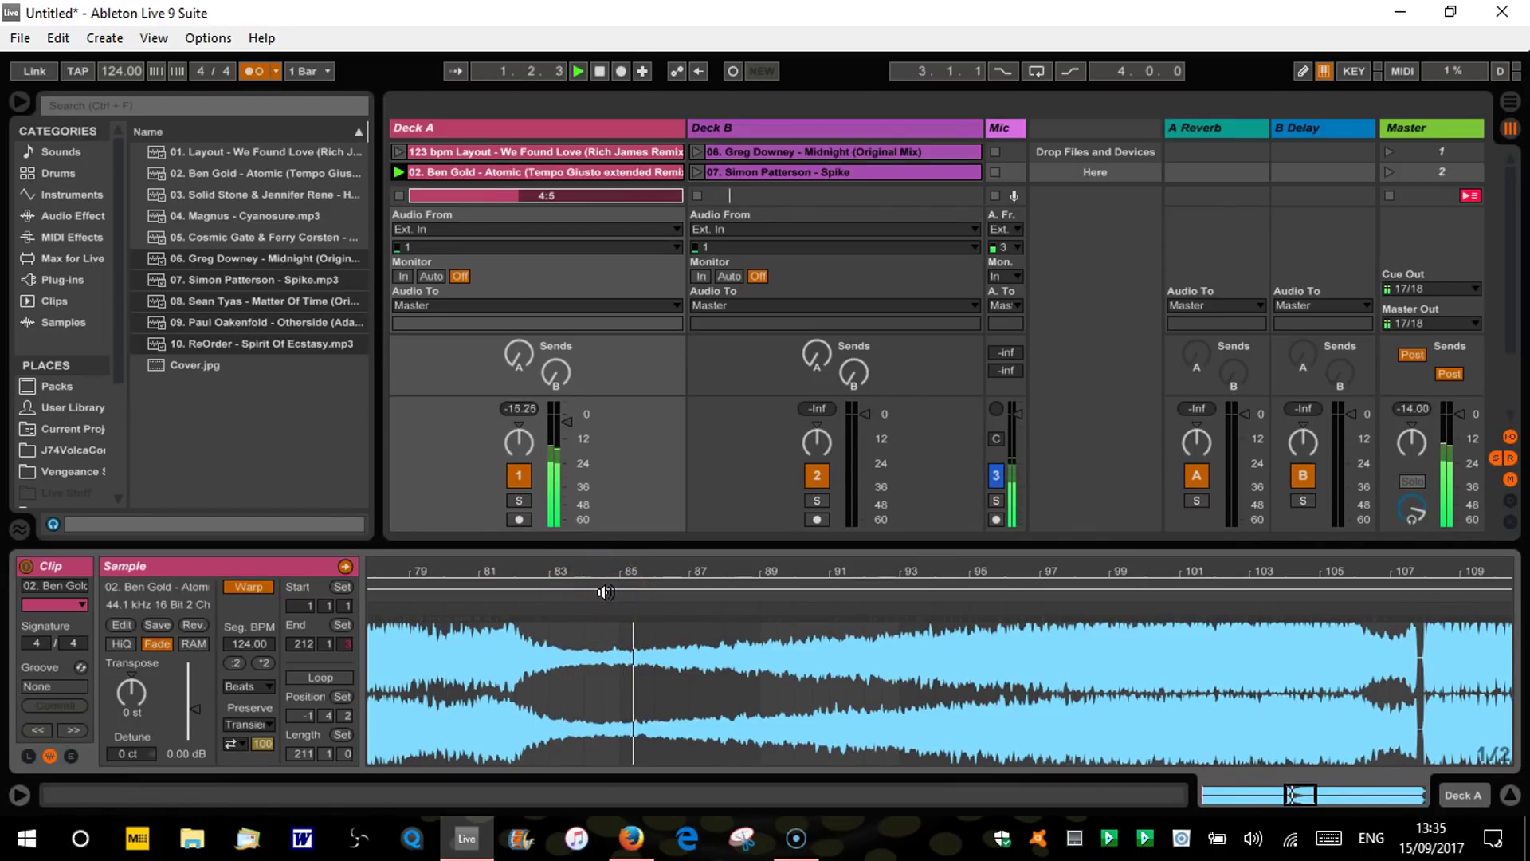
left_click_drag(653, 572, 510, 572)
key("space")
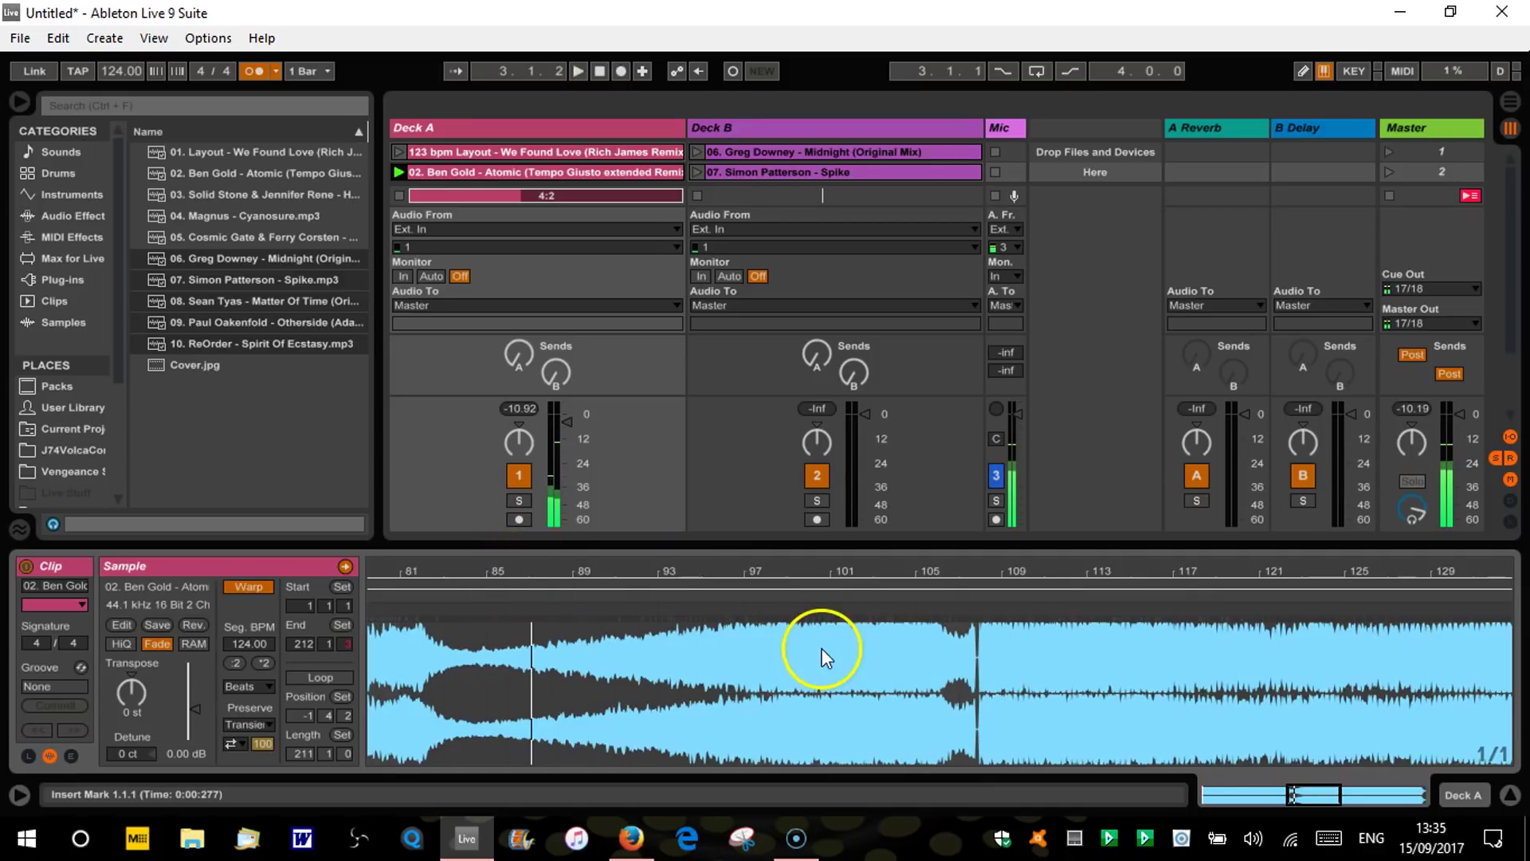
Step: Check the transient at bar 108 against the grid and audition the drop from about bar 107
left_click_drag(967, 557, 710, 582)
double_click(846, 612)
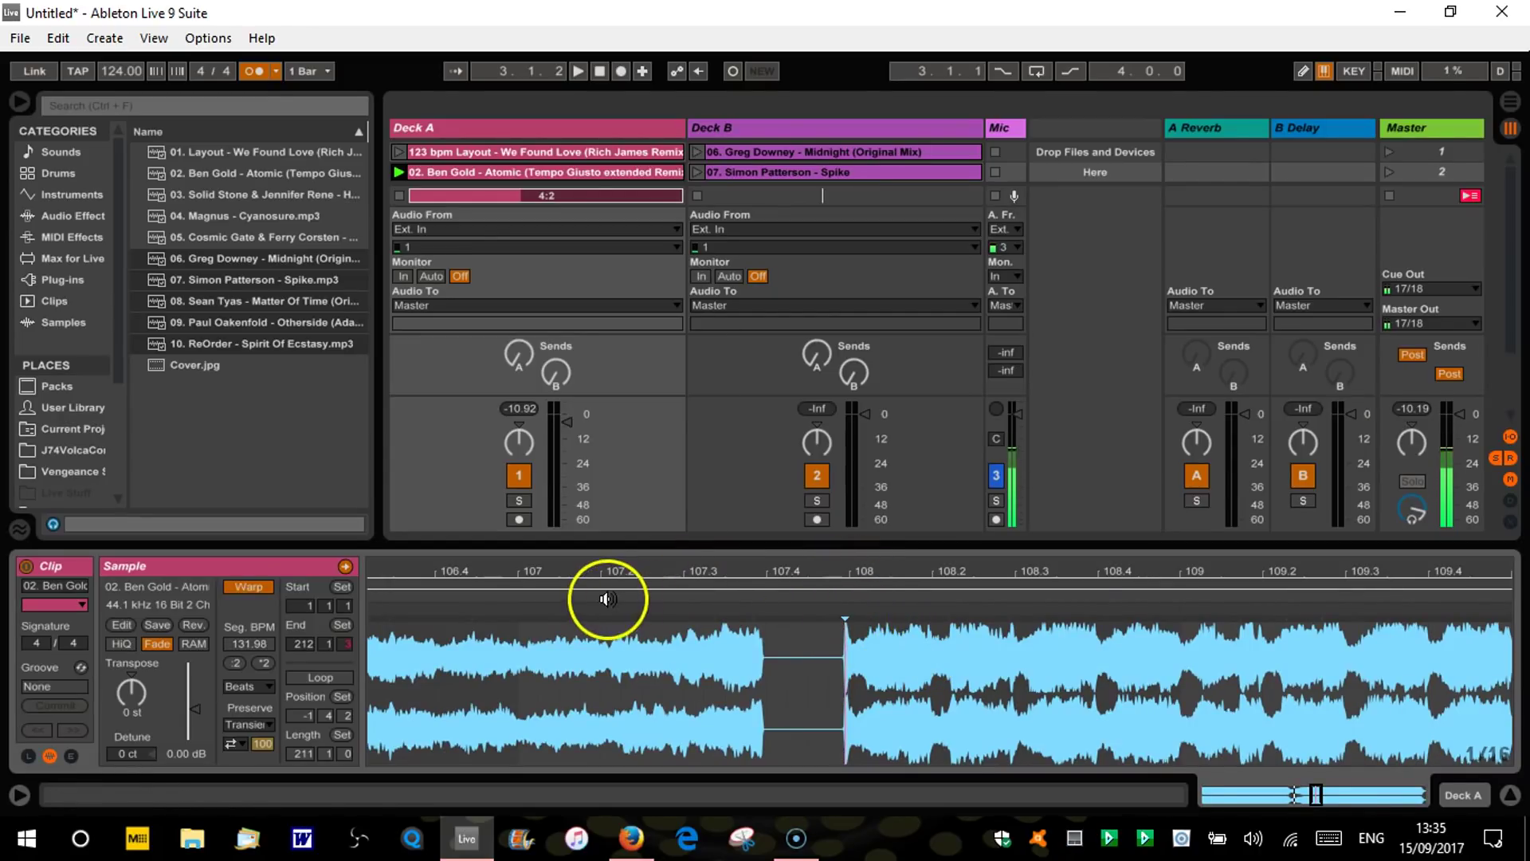
left_click(558, 591)
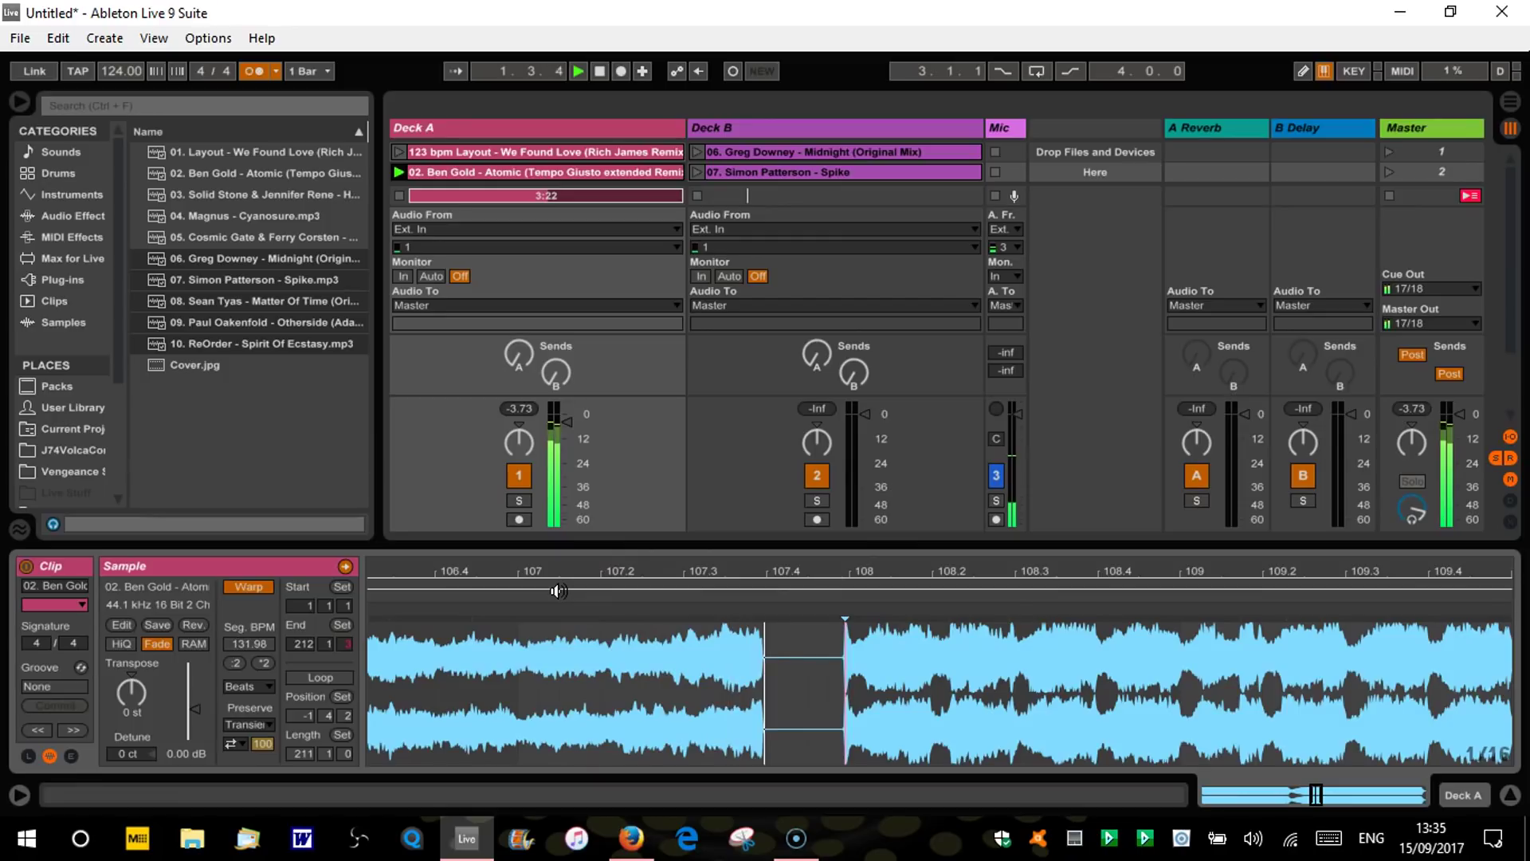
left_click_drag(559, 590, 895, 566)
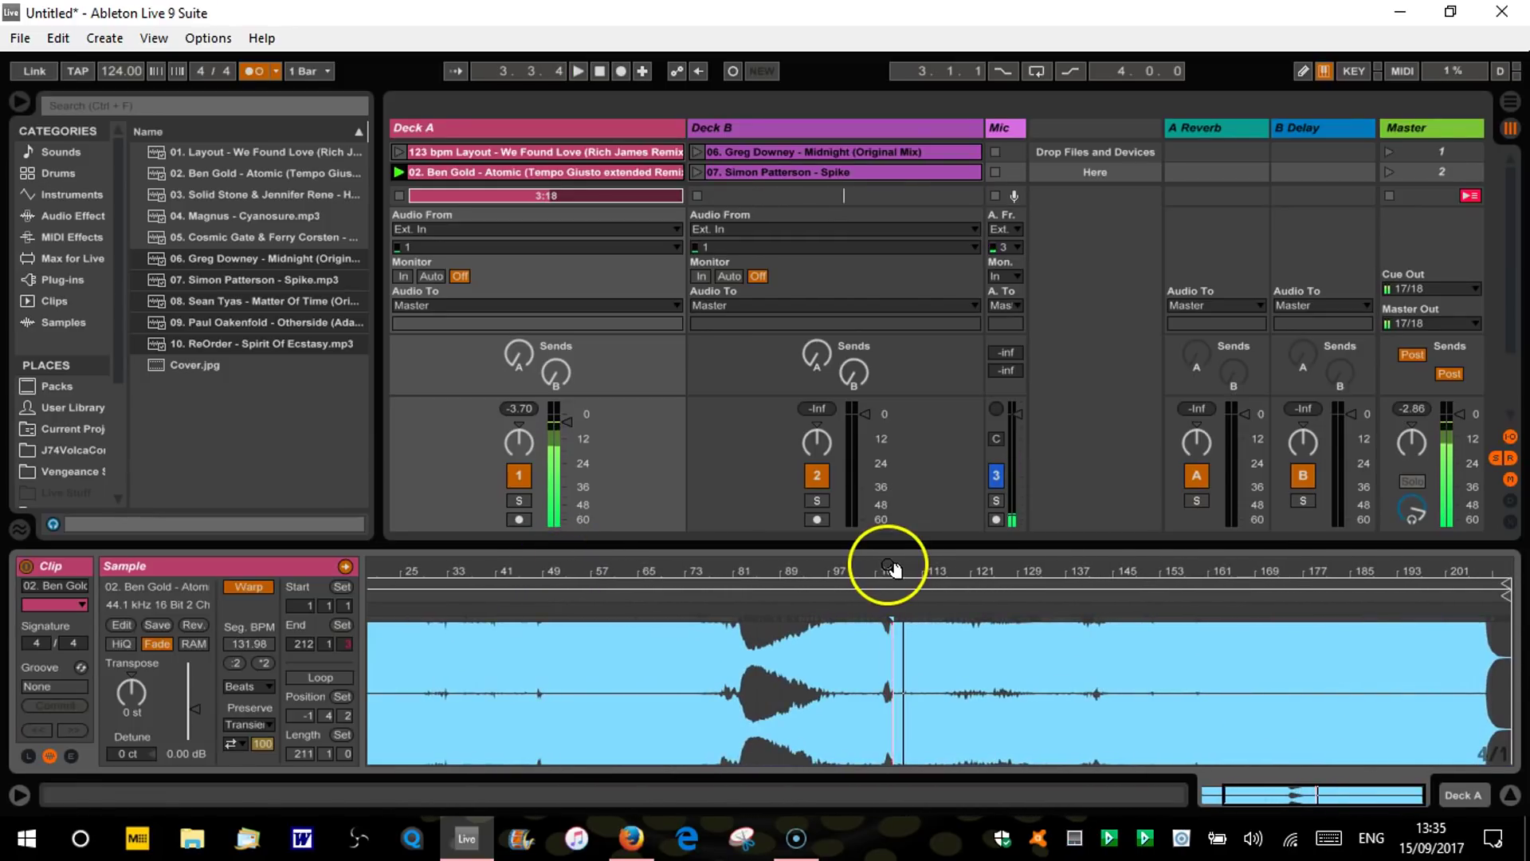
Step: Audition the clip from about bars 127 and 132, and again from the beat at bar 108, stopping playback
left_click_drag(1021, 564, 1020, 570)
left_click(1020, 570)
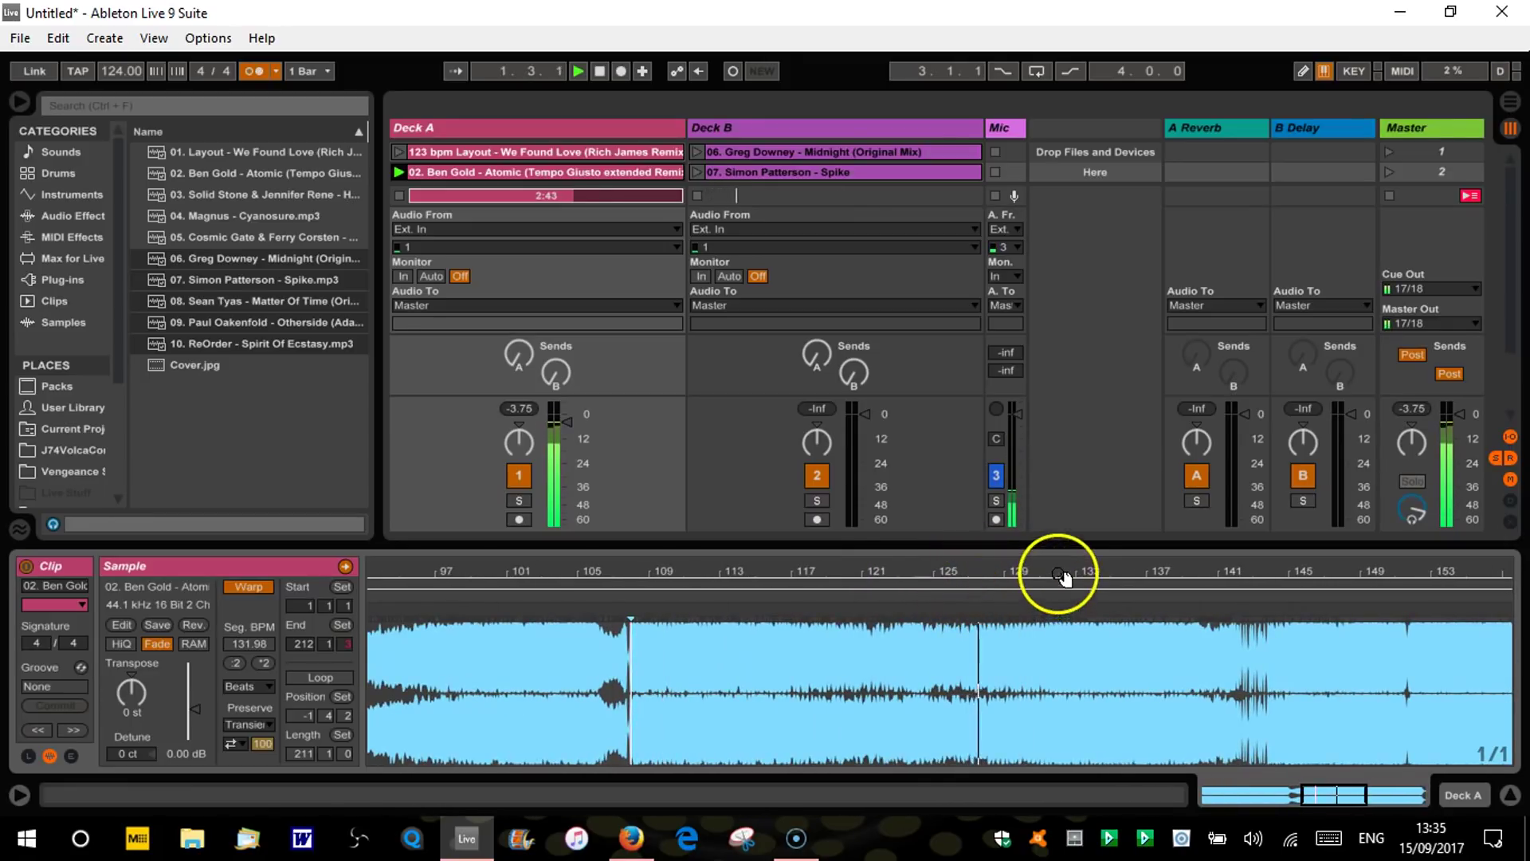
left_click(1065, 601)
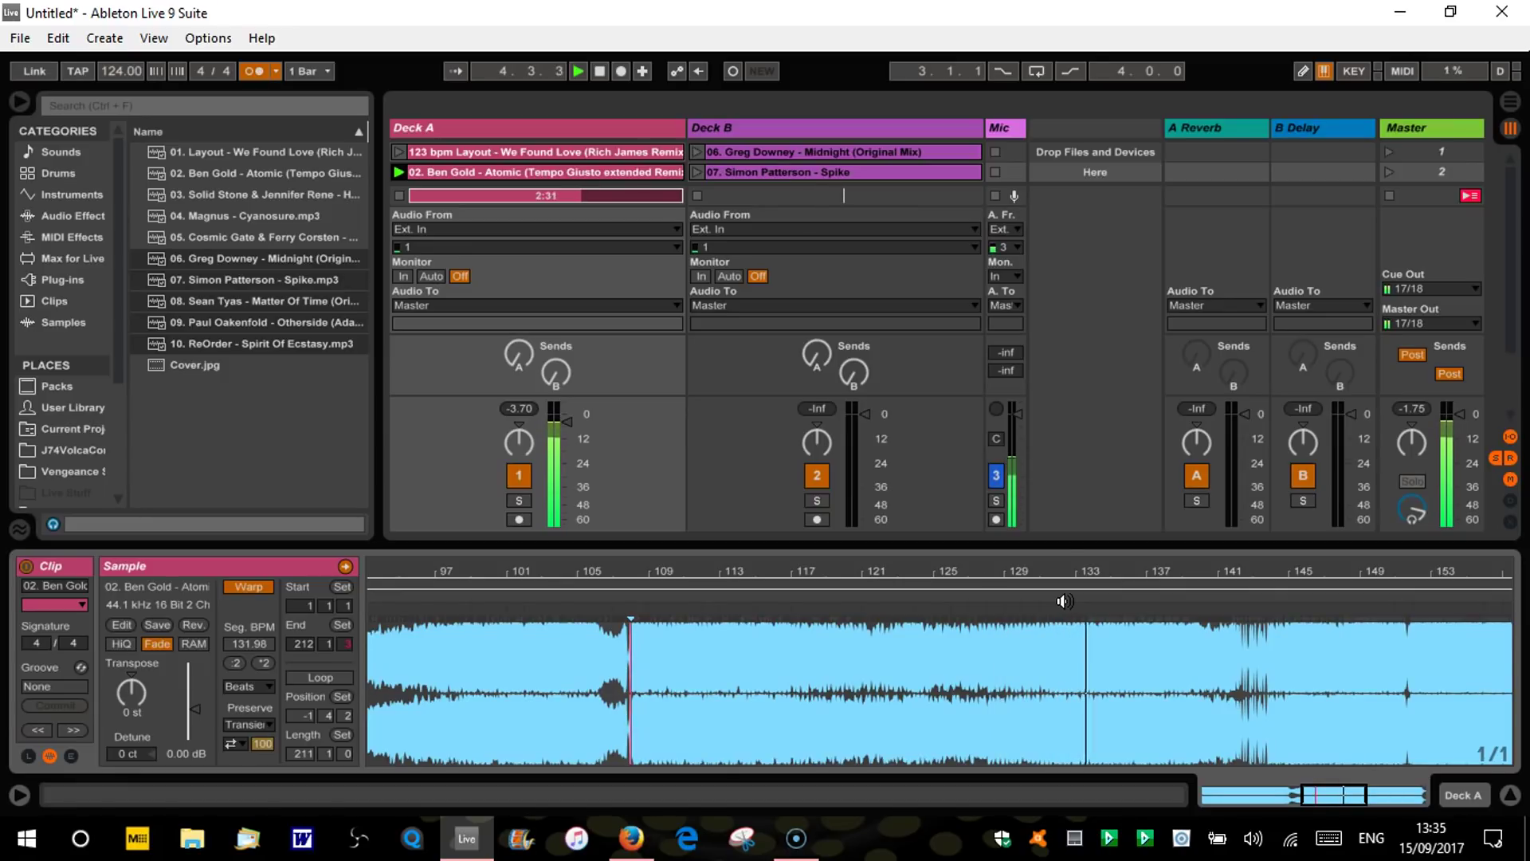
left_click_drag(1065, 601, 792, 581)
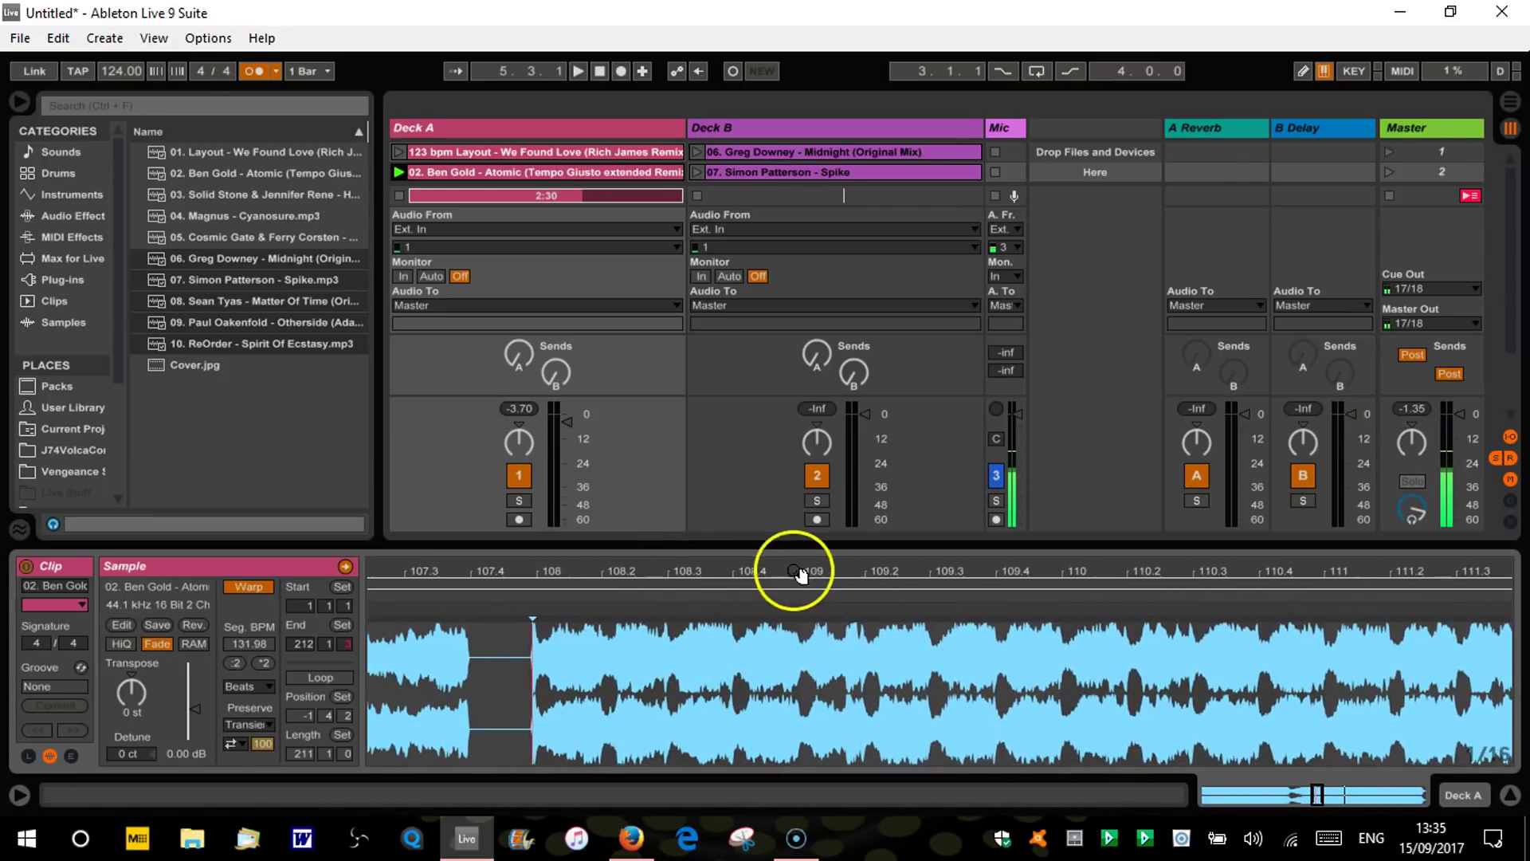
left_click(523, 598)
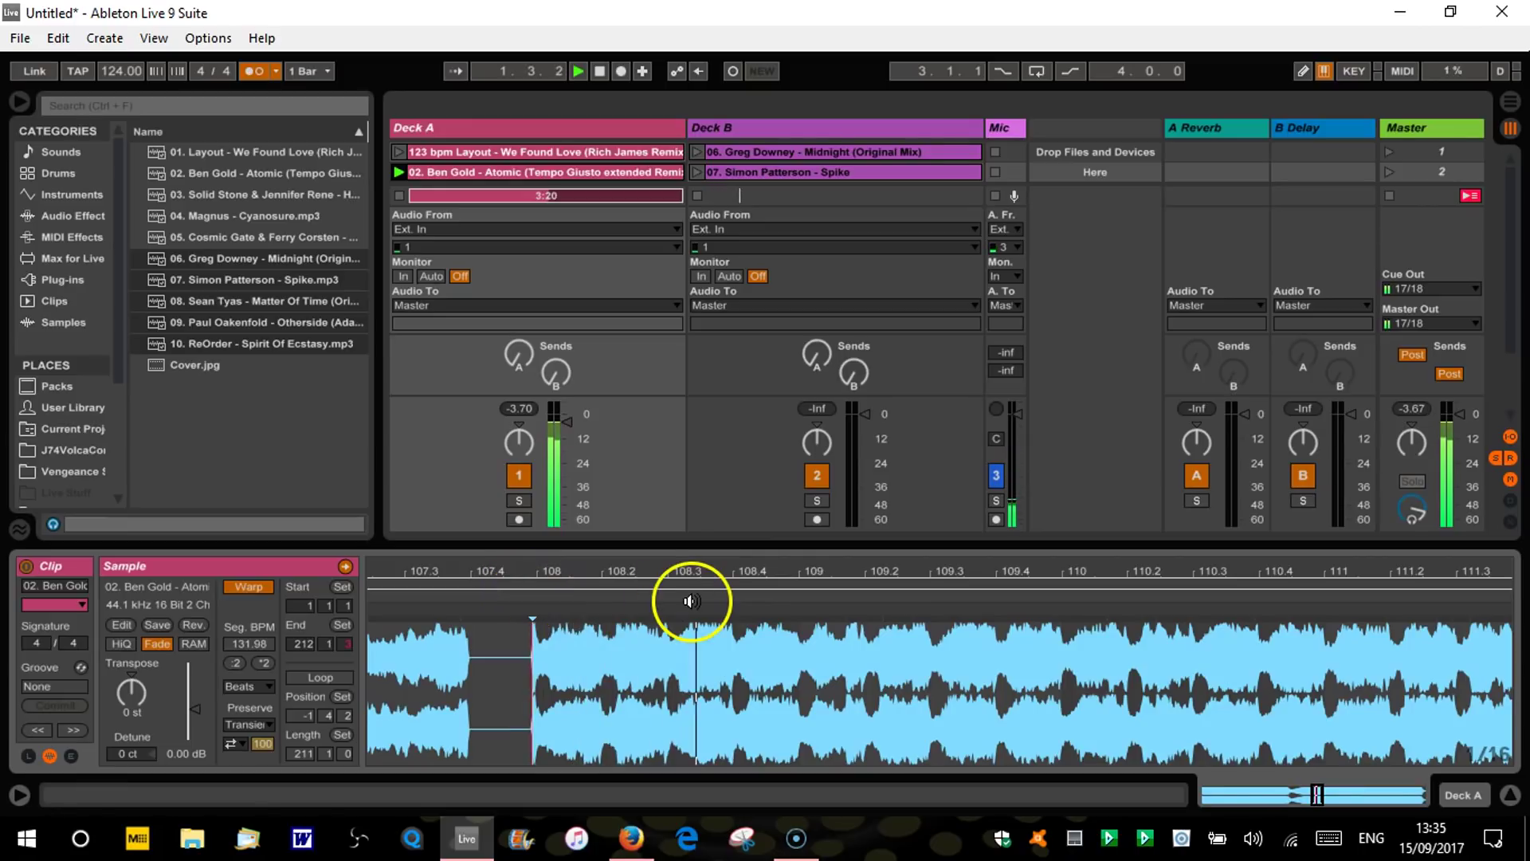
left_click_drag(722, 574, 716, 526)
key("space")
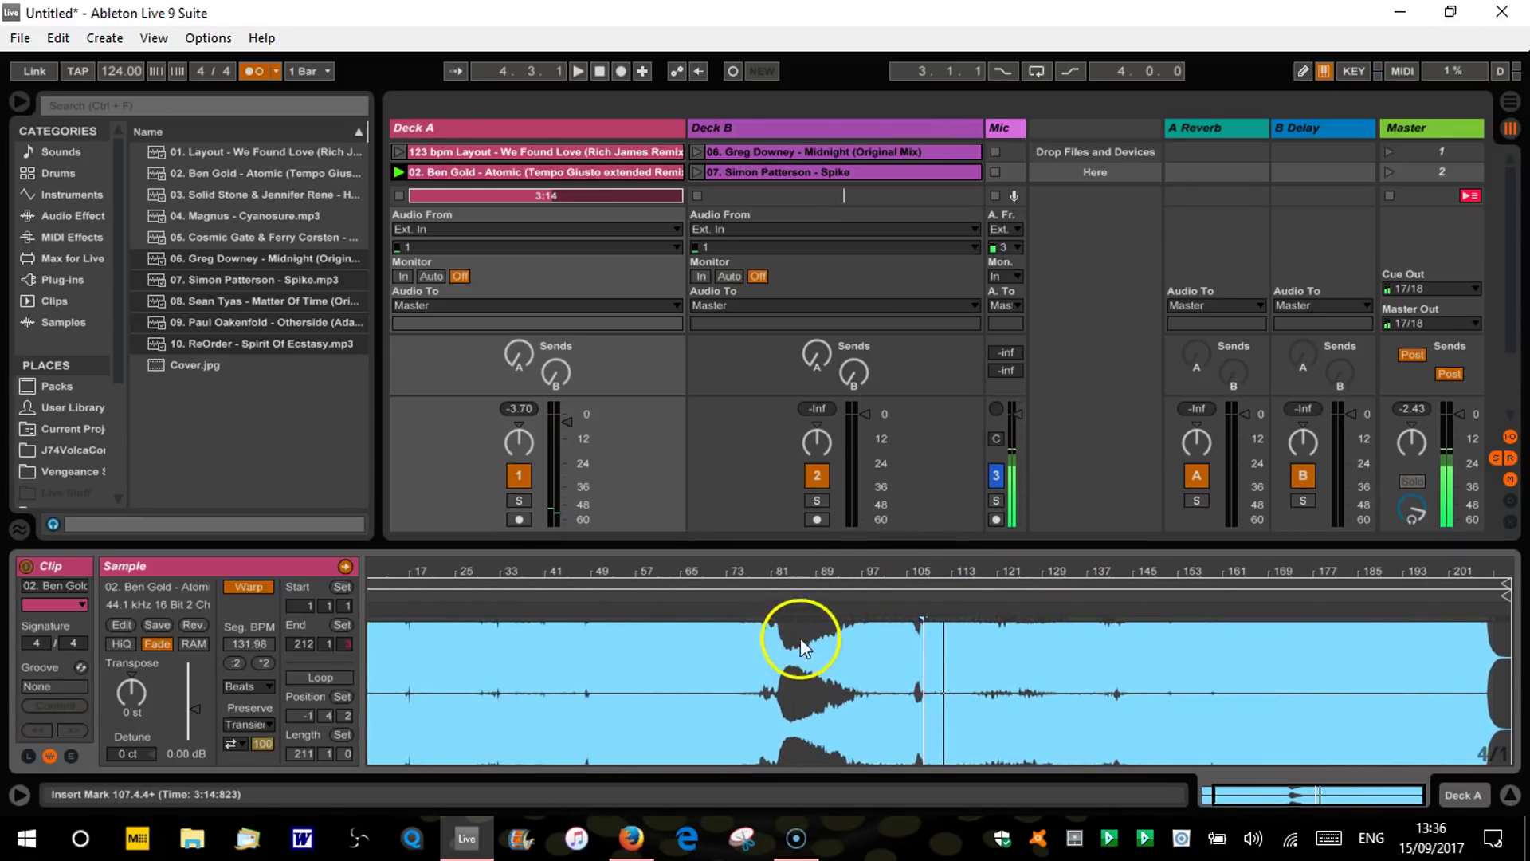
Step: Examine the stuttered section around bars 142 to 144, auditioning it from about bar 141
left_click(873, 659)
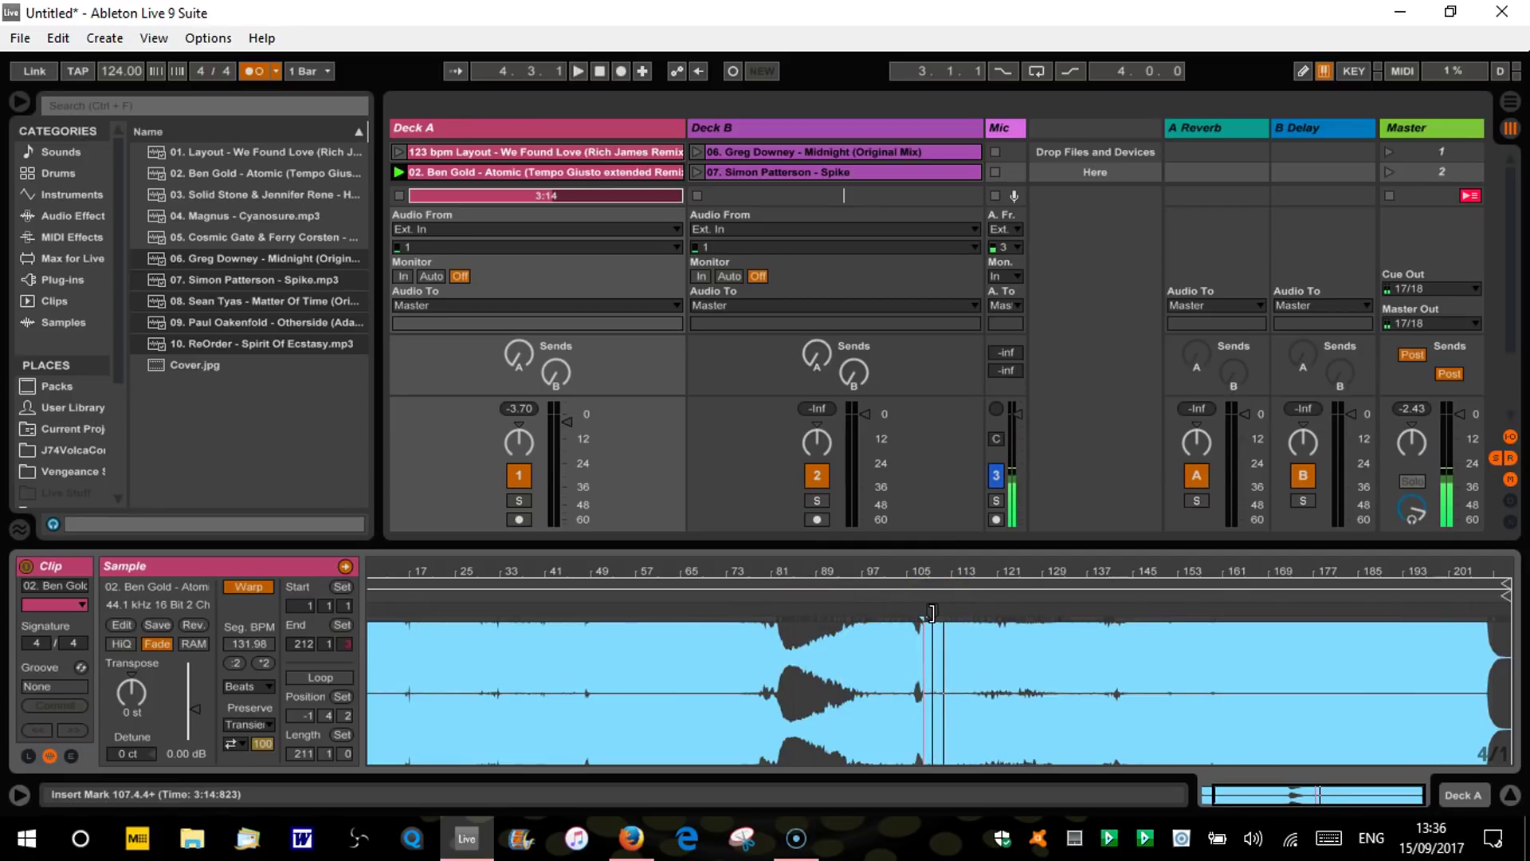
left_click_drag(931, 612, 837, 611)
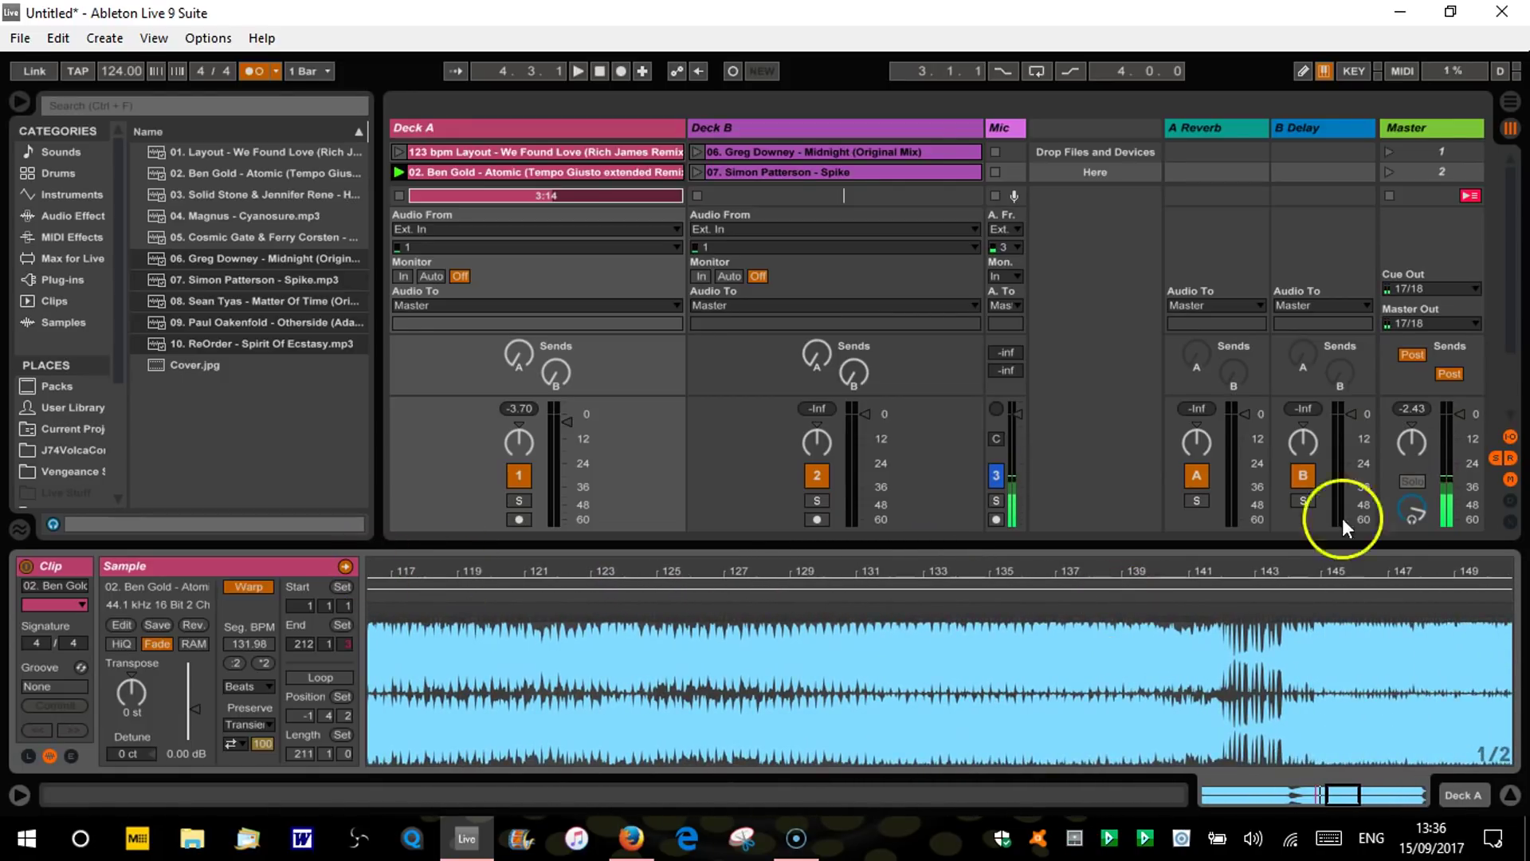
left_click_drag(1283, 566, 1292, 567)
left_click(689, 602)
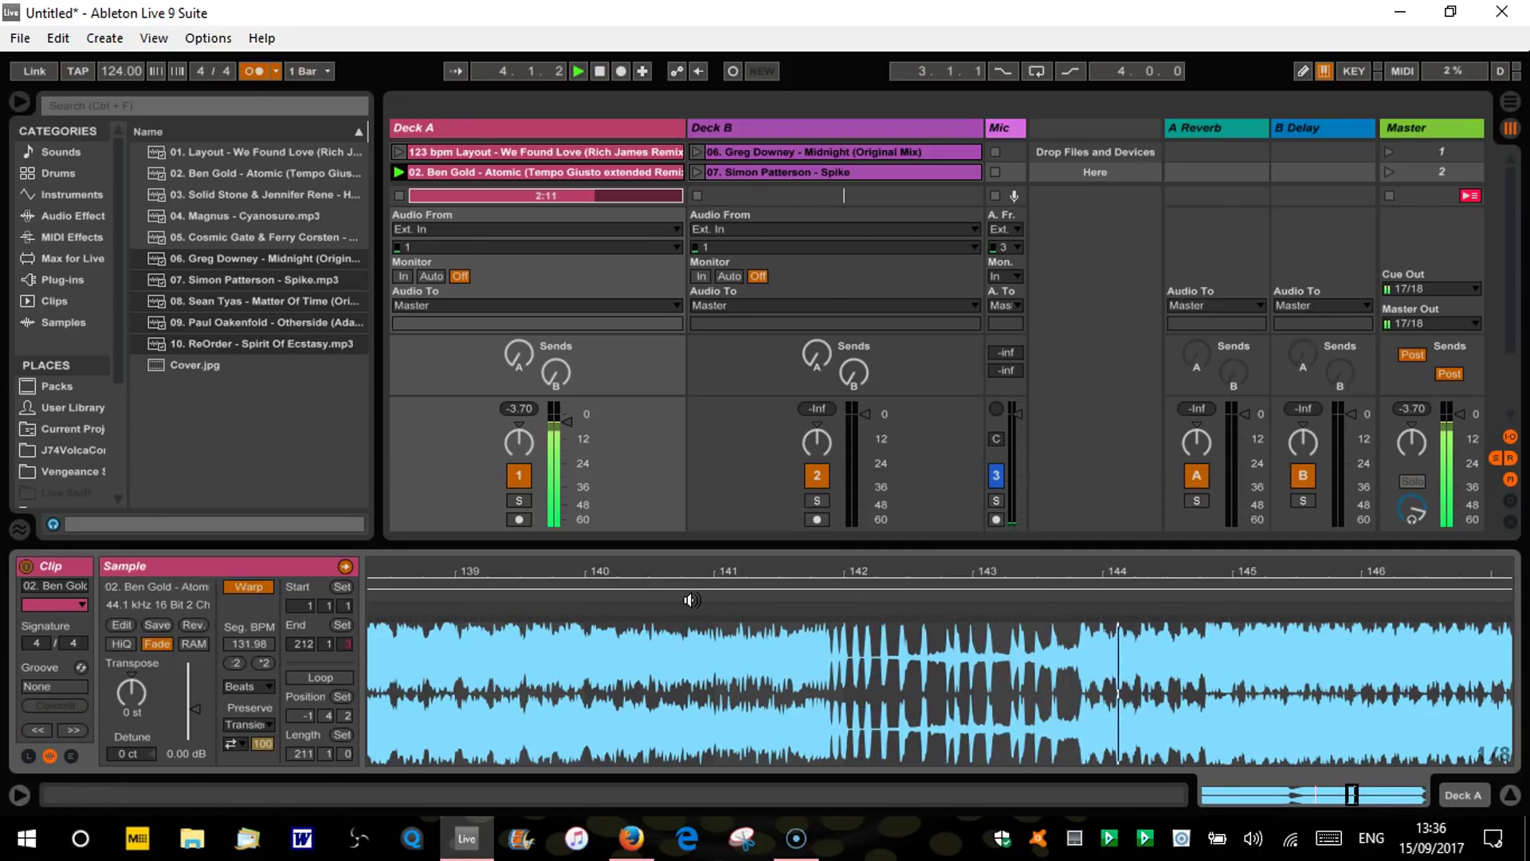
key("space")
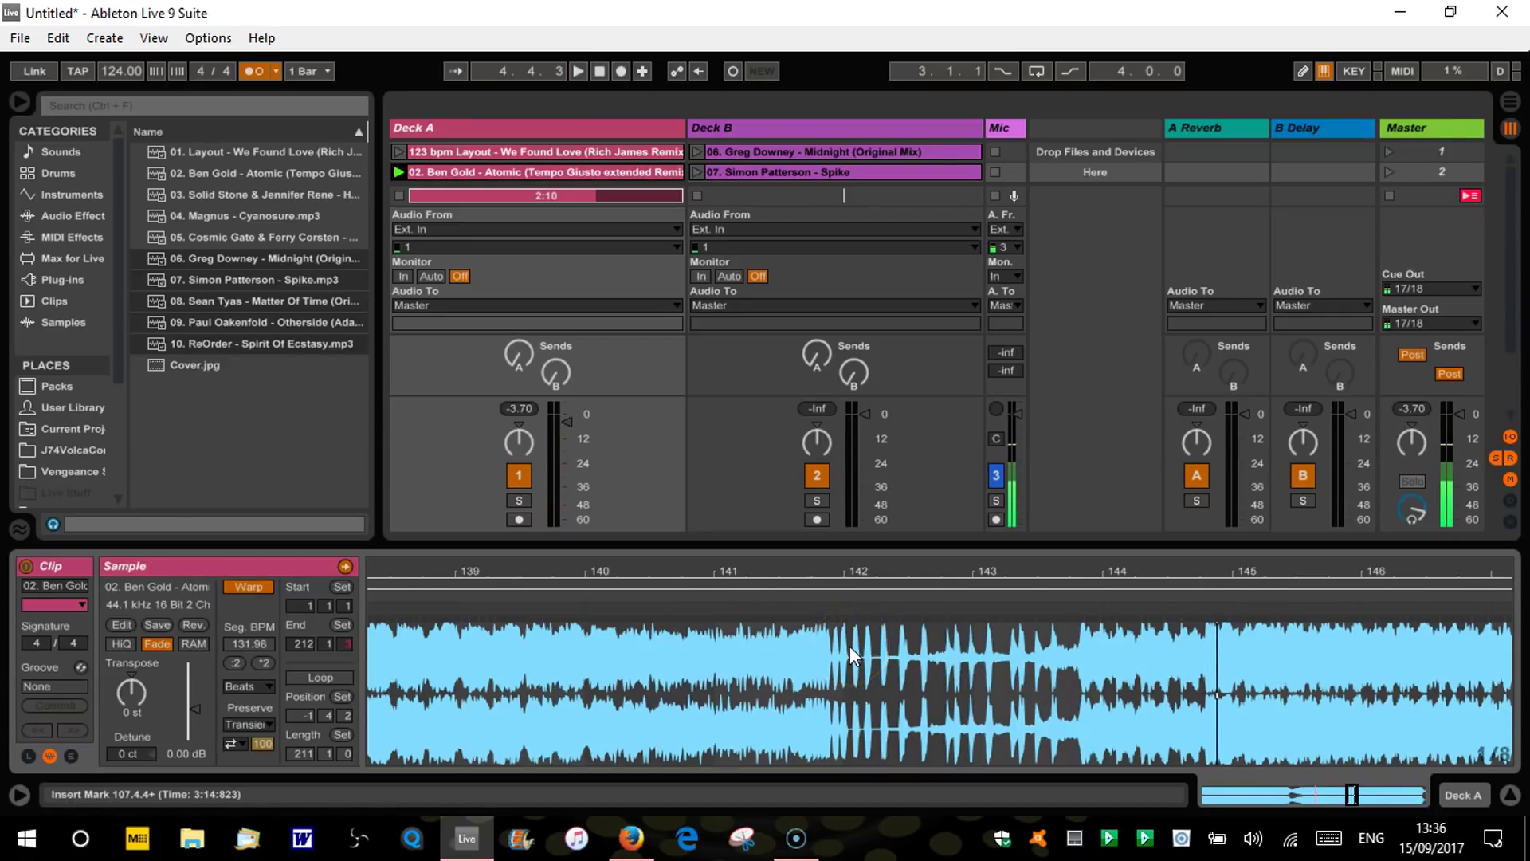
Step: Add a warp marker at the transient just before bar 144, where the beat returns after the stuttered section
left_click(1084, 634)
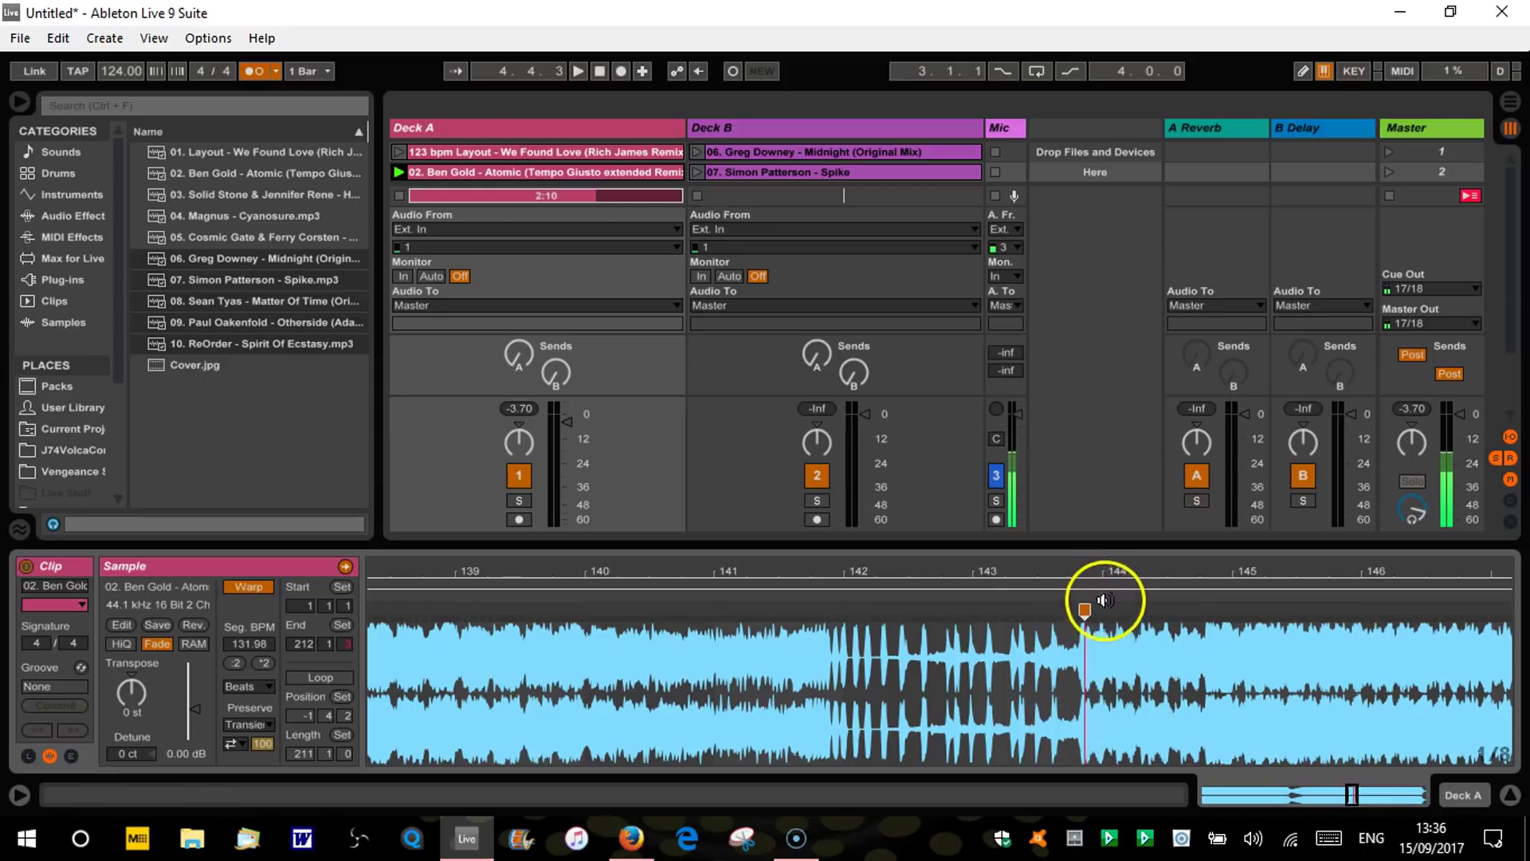
left_click(1101, 618)
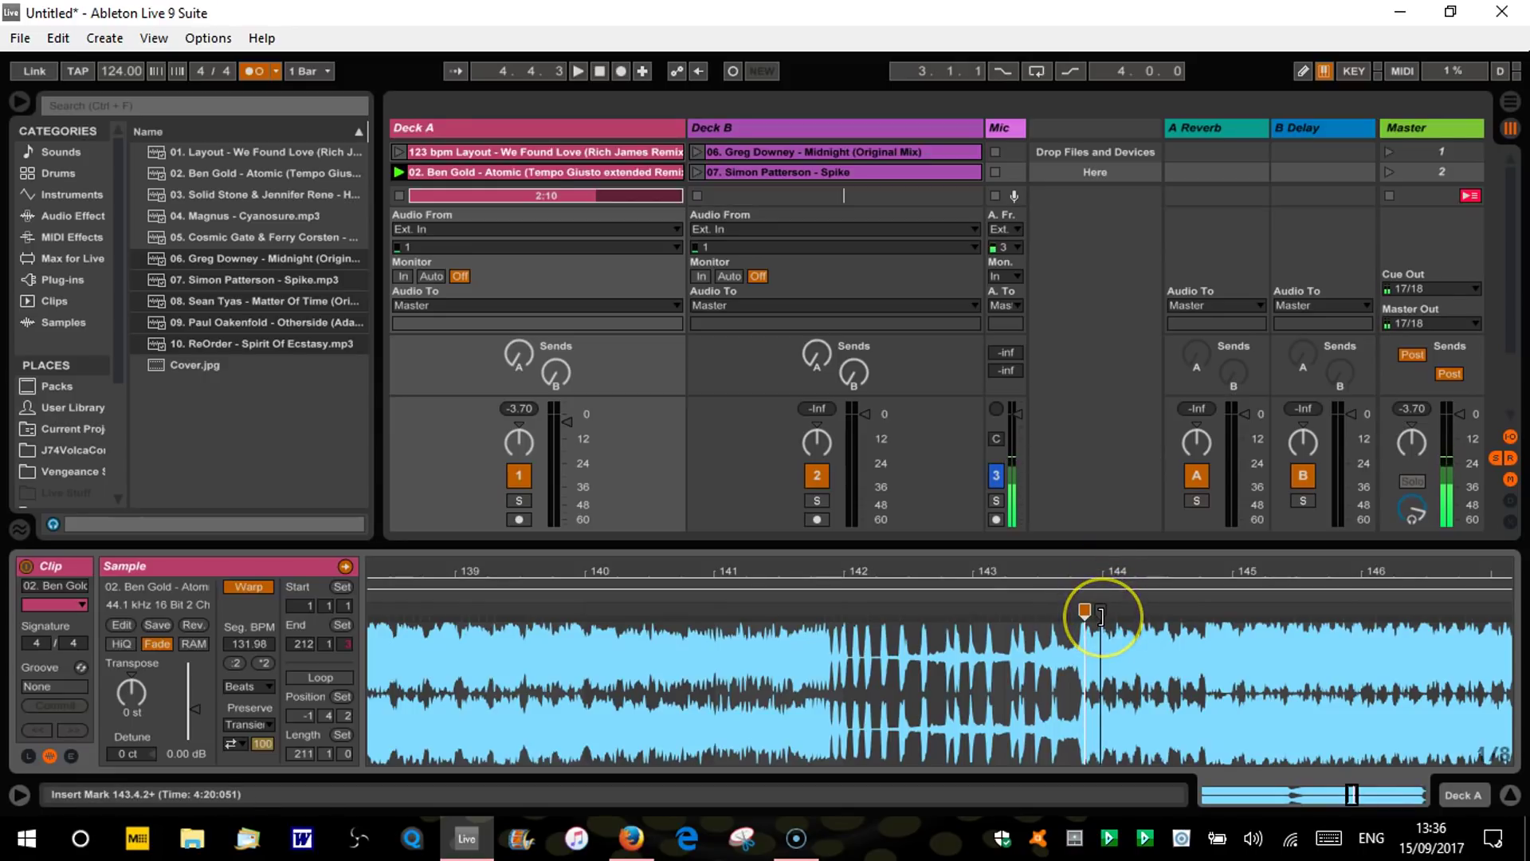
left_click(1085, 611)
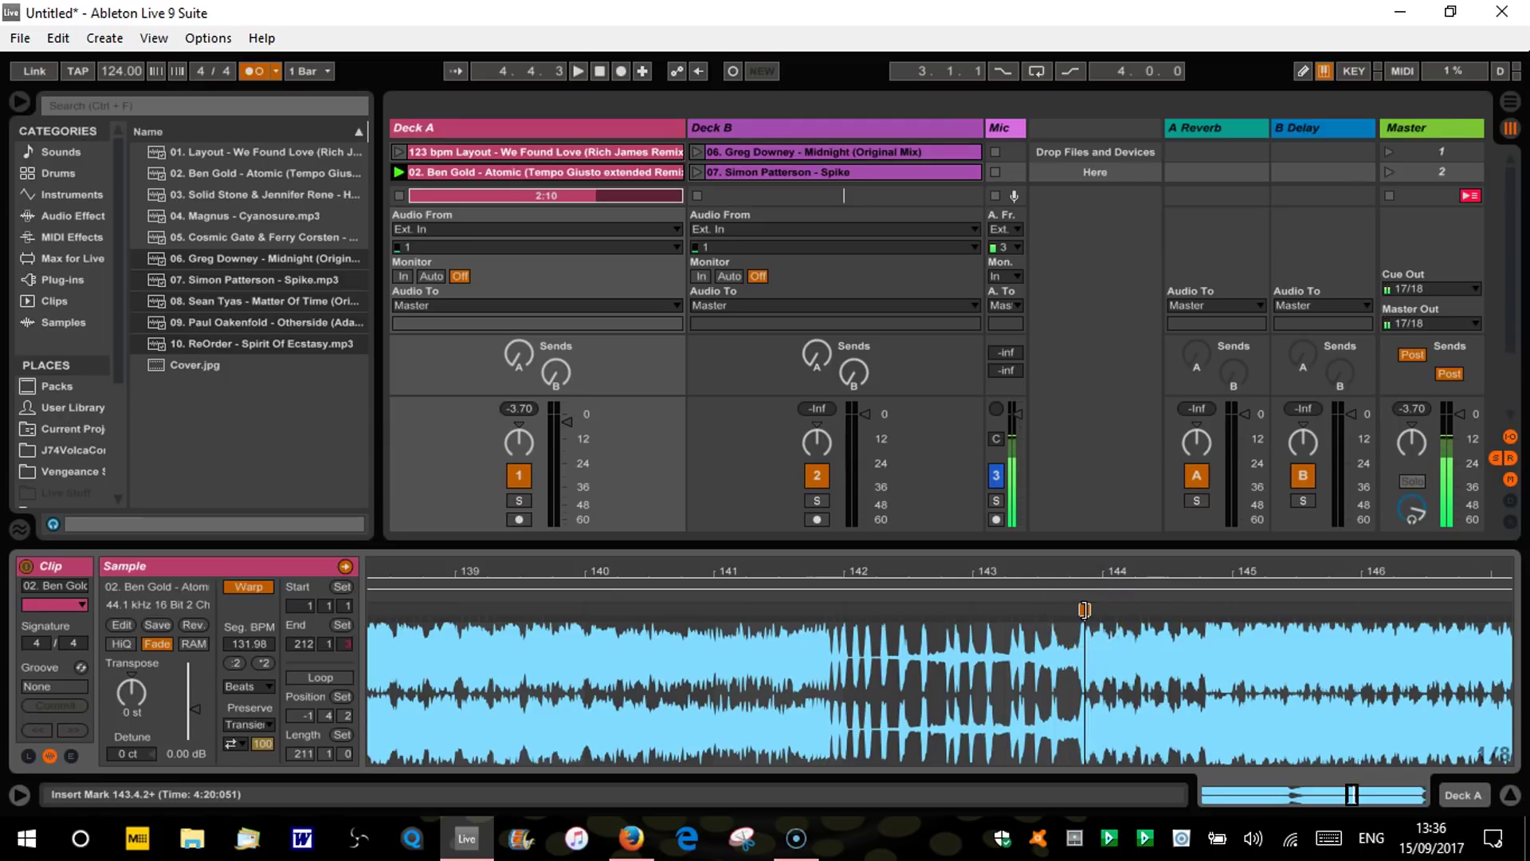
Step: Try moving the new warp marker onto 144.1.1 and undo the move
left_click_drag(1085, 611, 1097, 610)
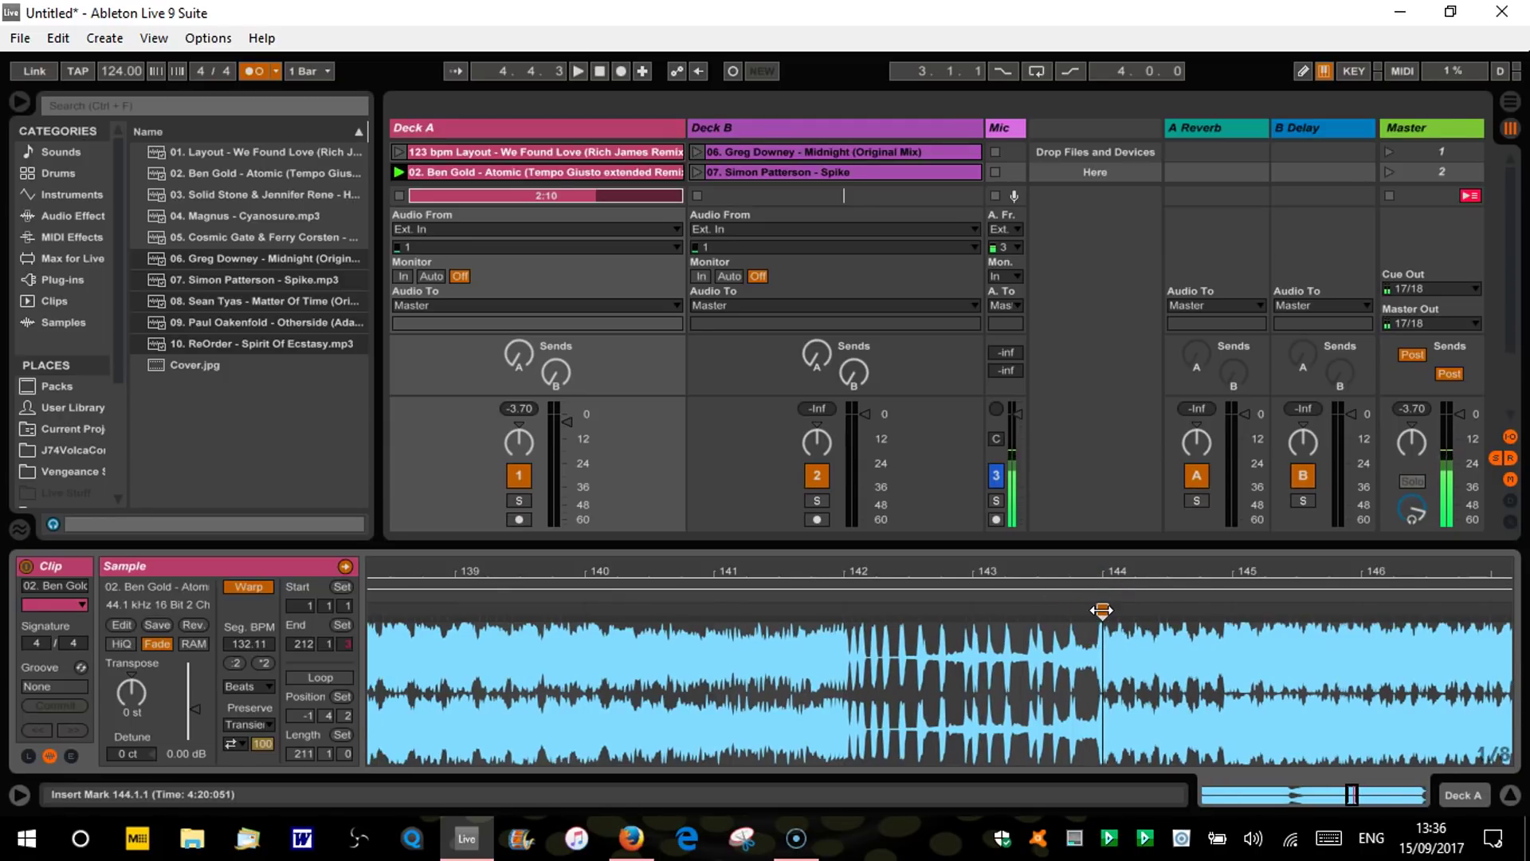
left_click_drag(723, 677, 853, 686)
left_click(852, 677)
key("ctrl+z")
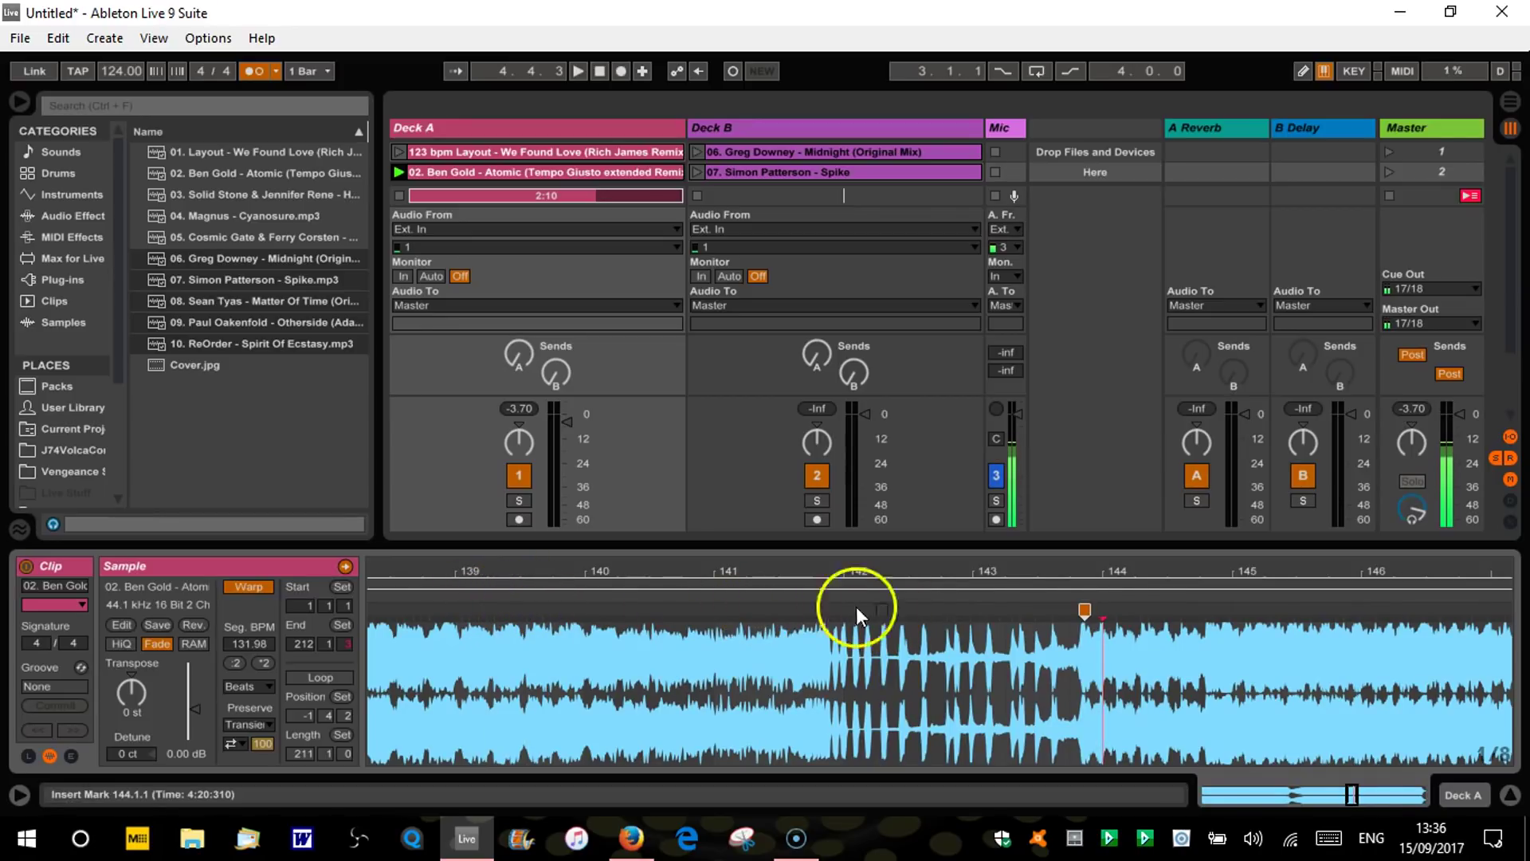
Step: Add an anchoring warp marker at about 143.2.2 and move the marker just before bar 144 onto 144.1.1
double_click(1020, 611)
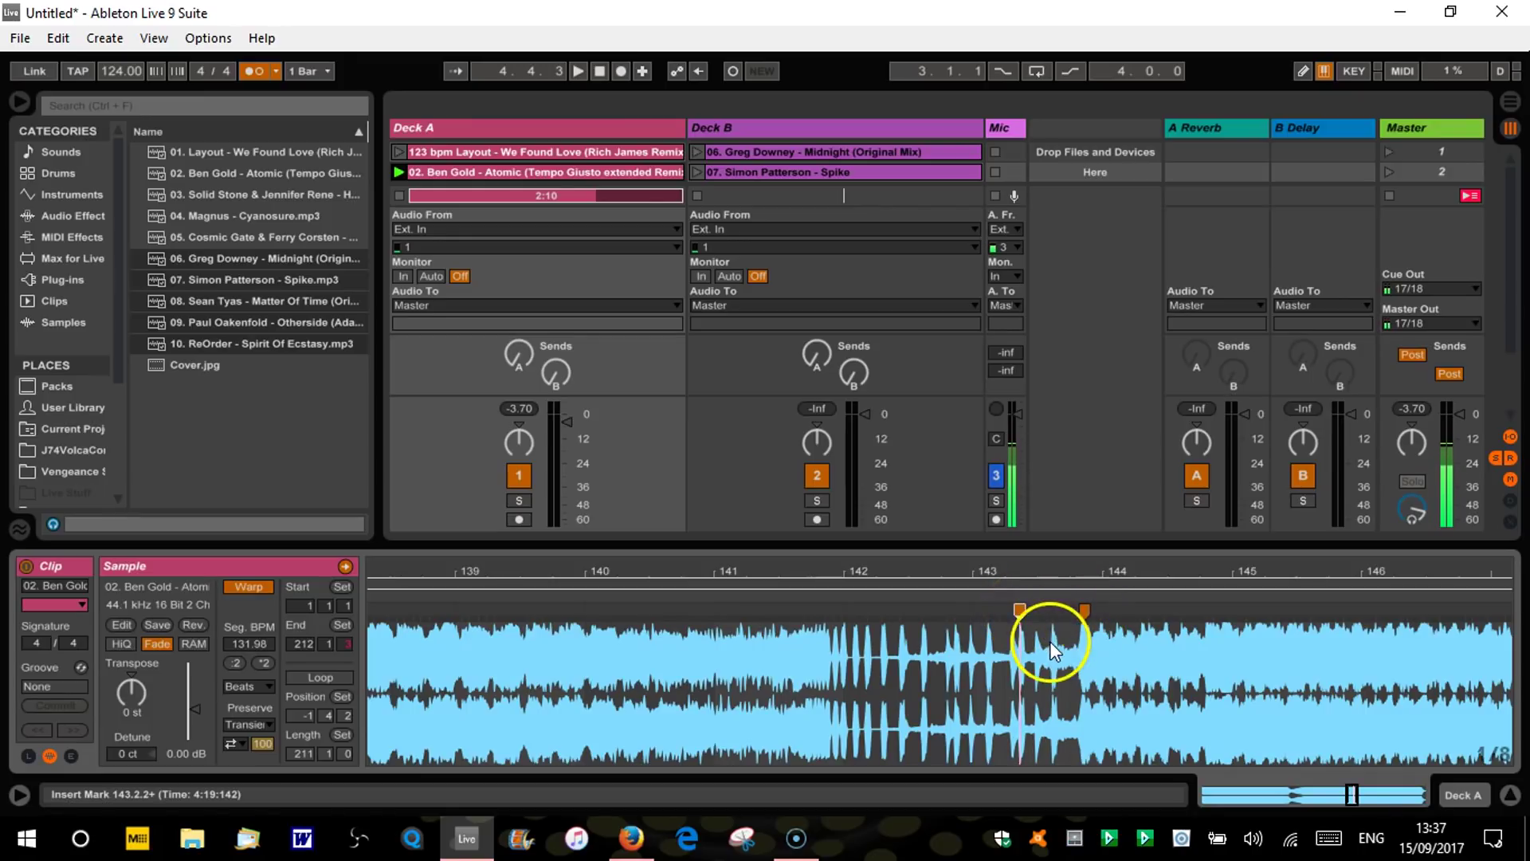
left_click(1084, 610)
left_click_drag(1084, 611, 1095, 620)
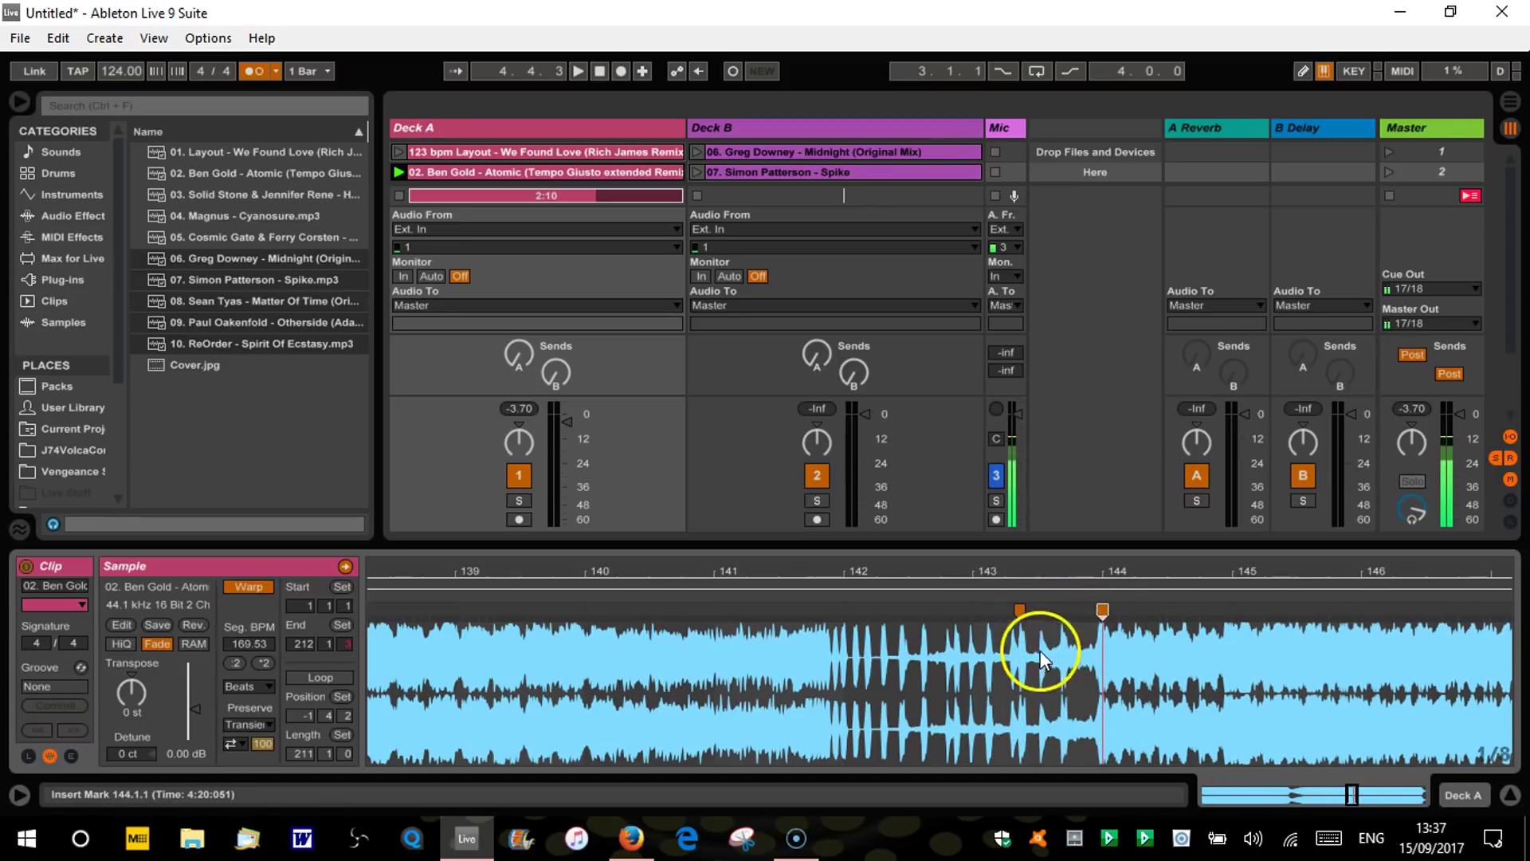
Step: Audition the corrected section from about bar 141, and check the remaining track from about bars 175 and 197
left_click(676, 594)
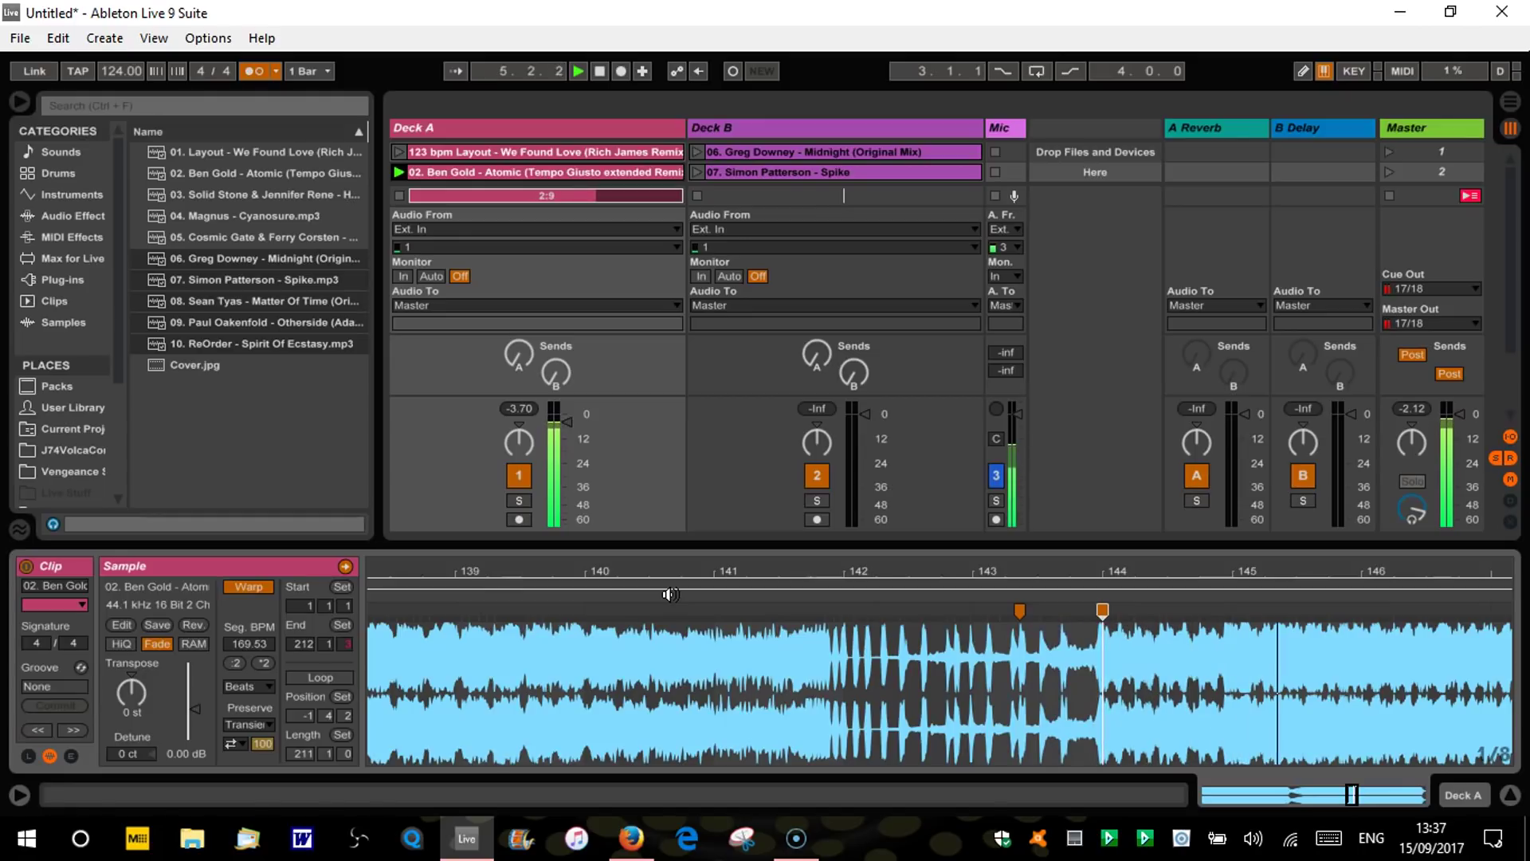
left_click_drag(672, 571, 676, 546)
left_click(1312, 598)
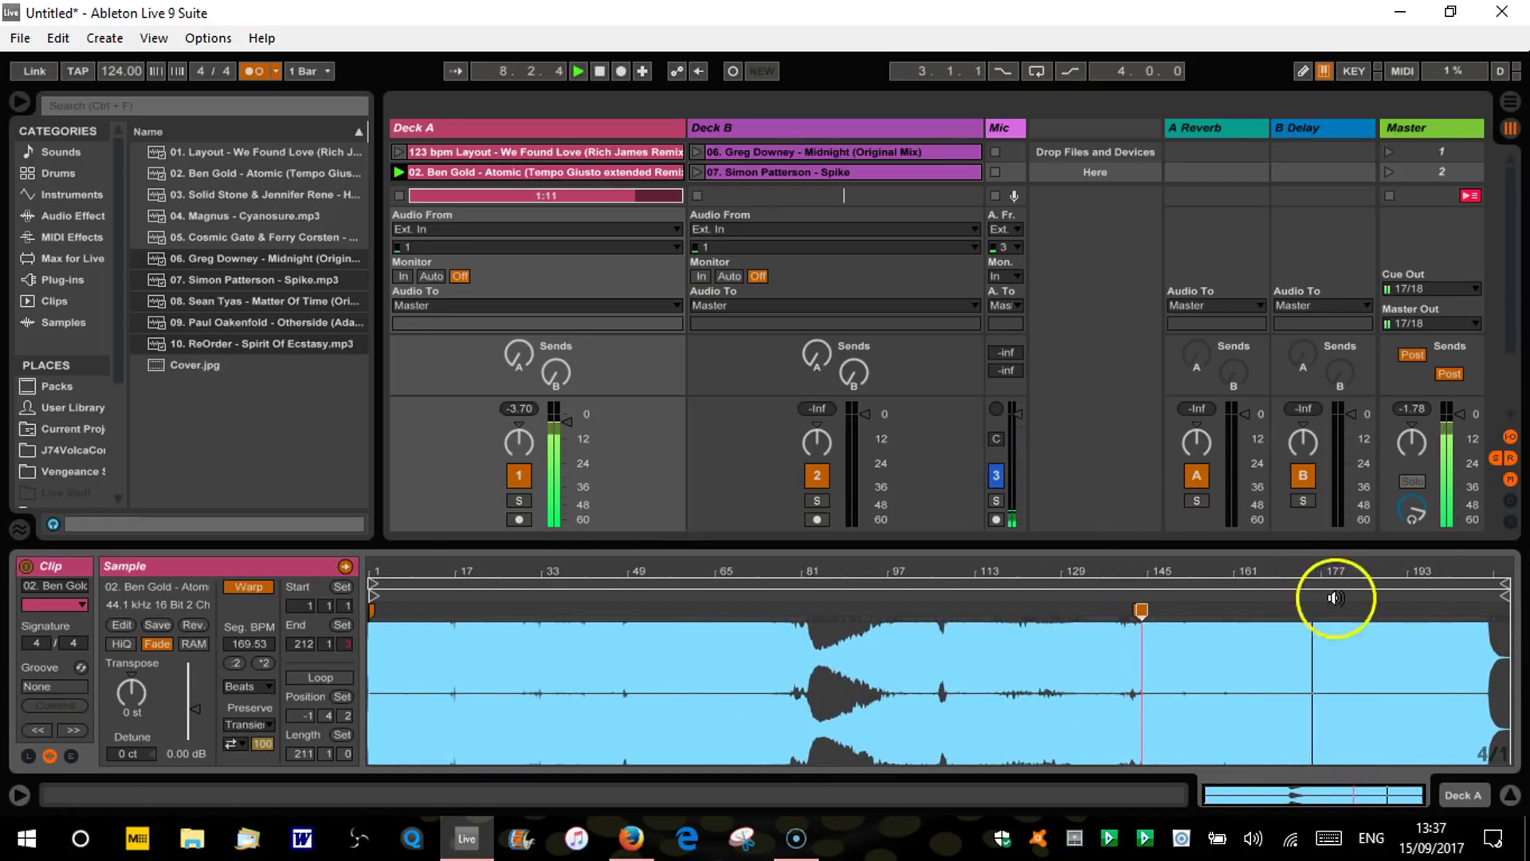
left_click(1433, 596)
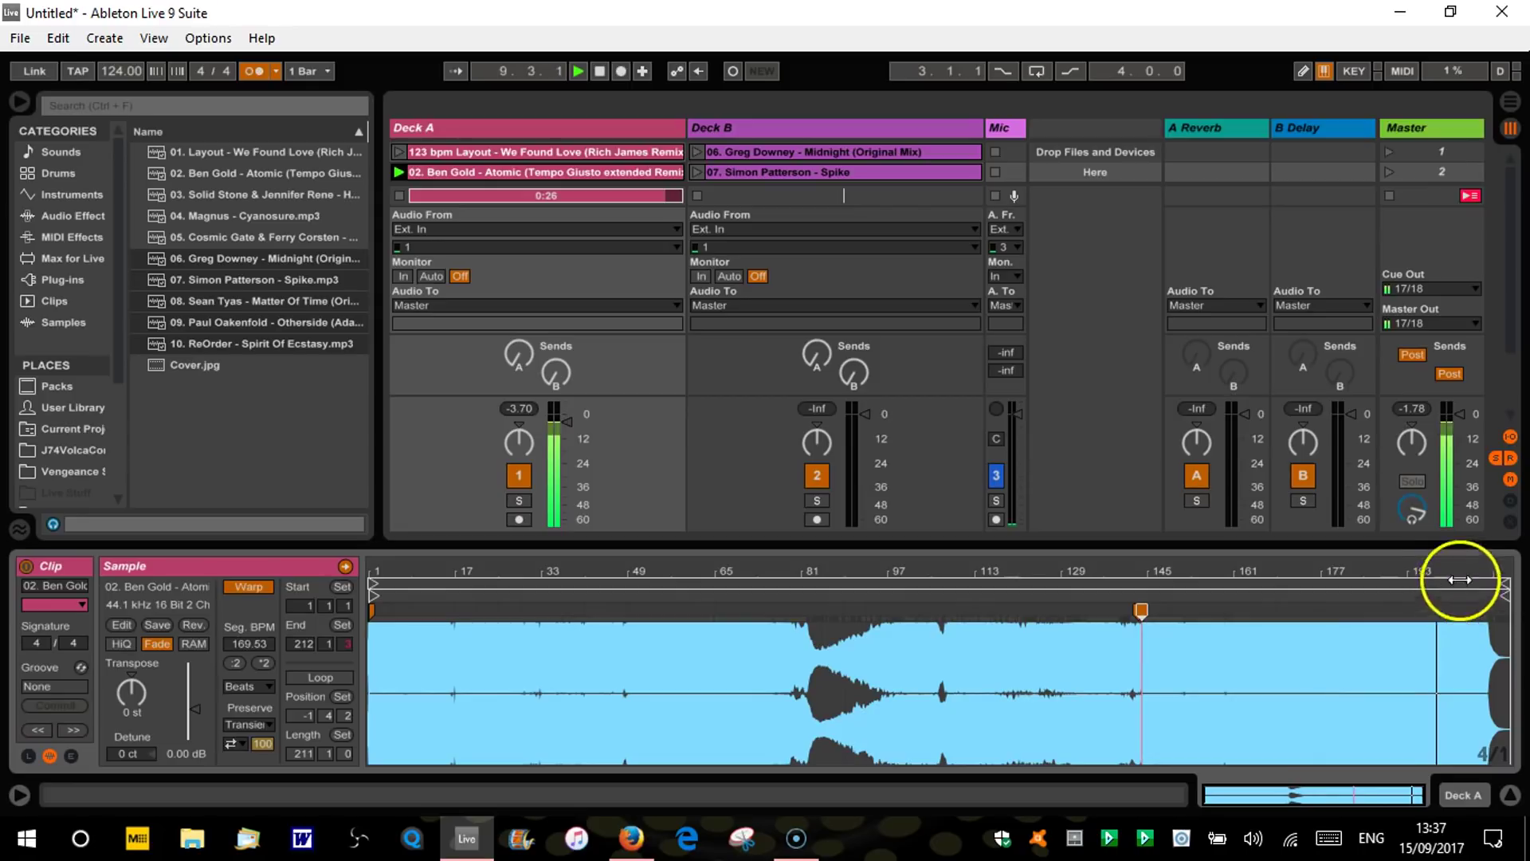
Step: Audition the final section of the Ben Gold - Atomic clip from about bar 205
left_click_drag(1461, 578, 1277, 572)
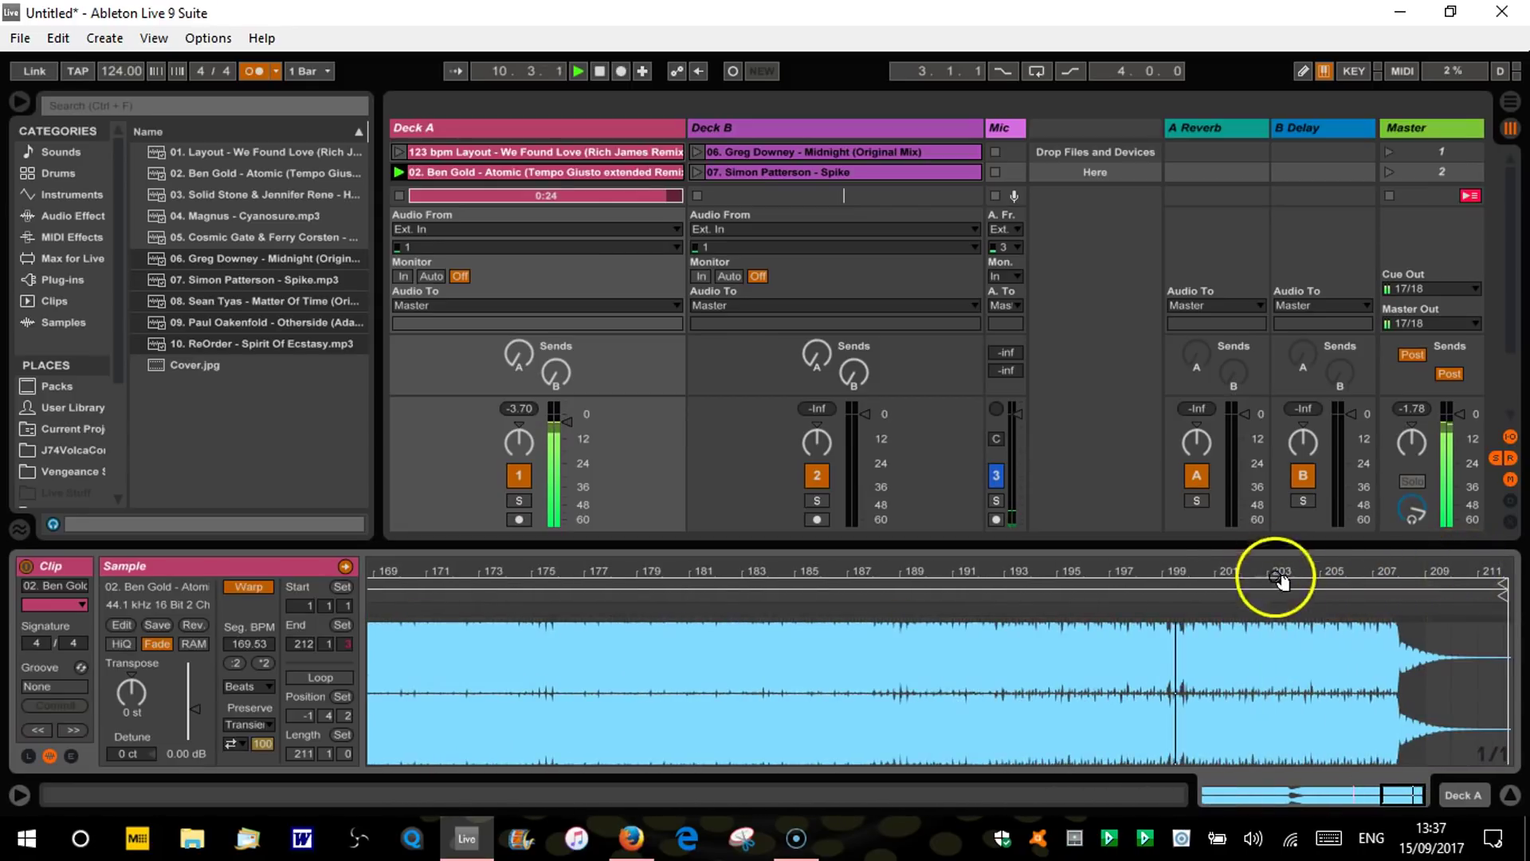
left_click(1321, 594)
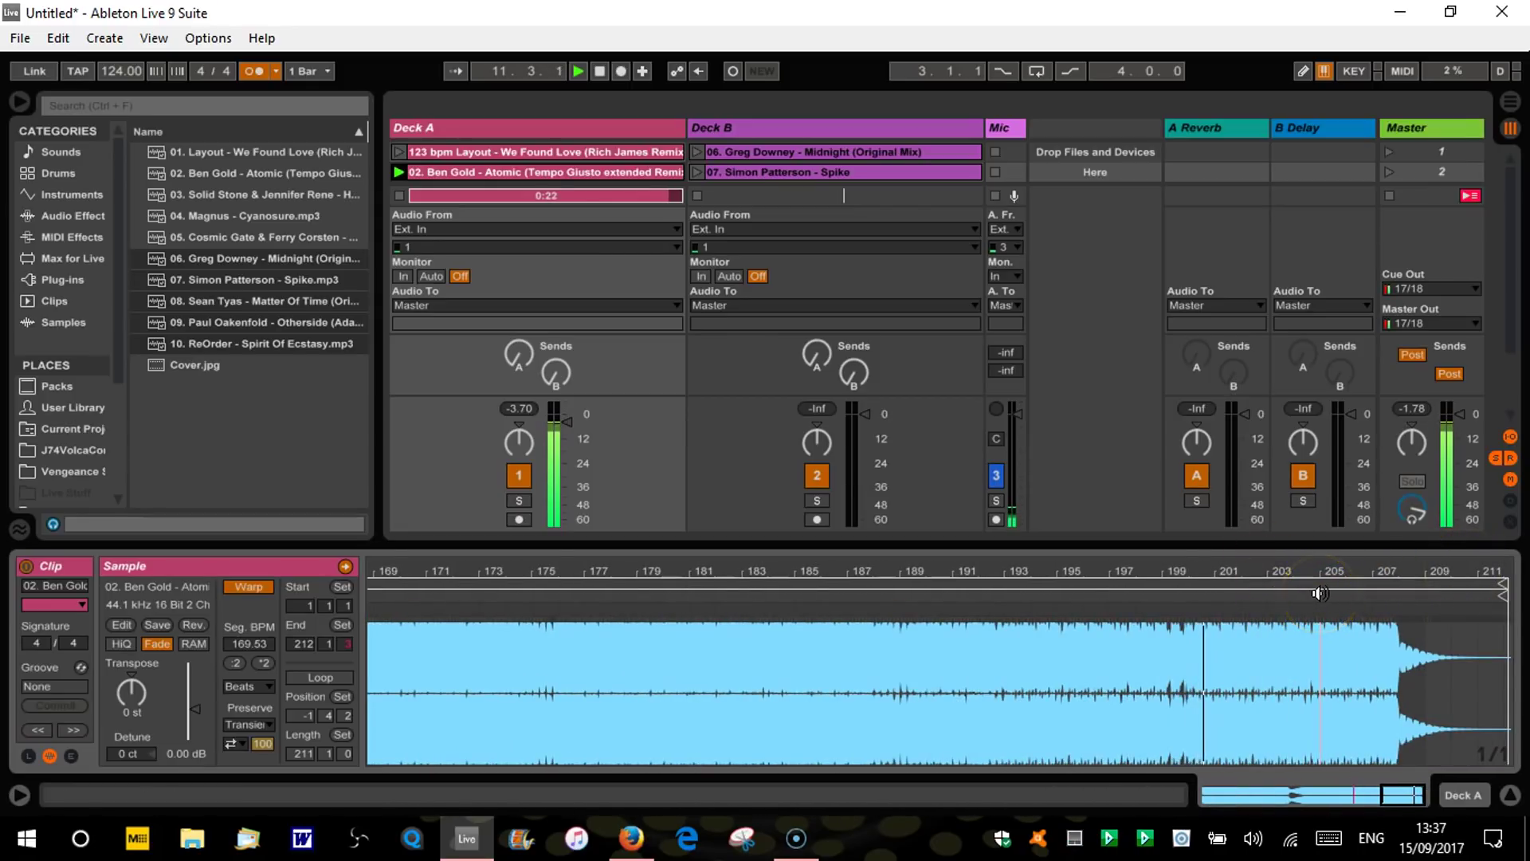
left_click_drag(1307, 596, 1188, 572)
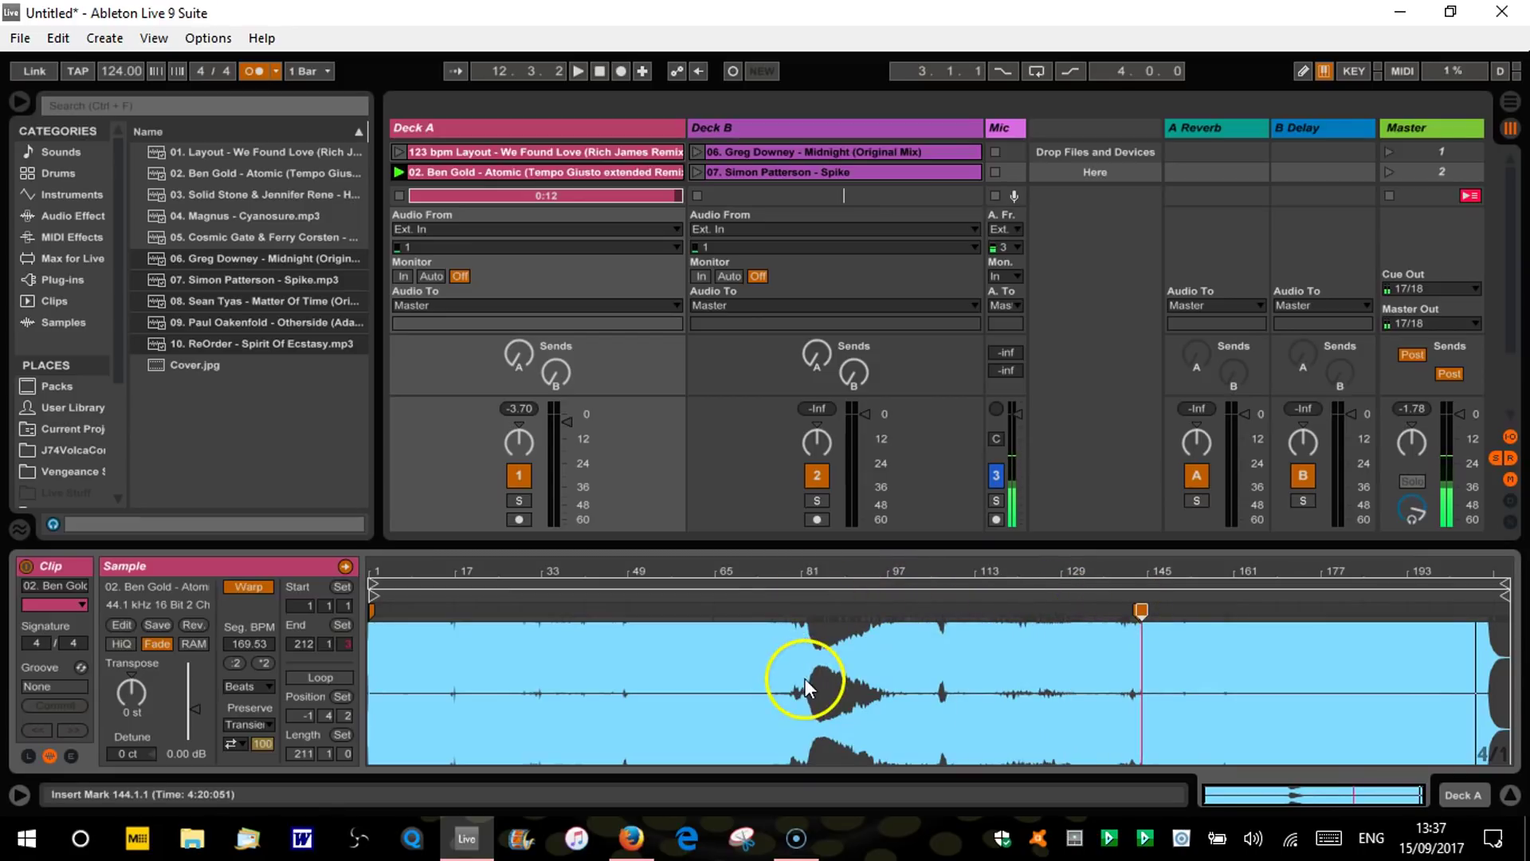
left_click(877, 569)
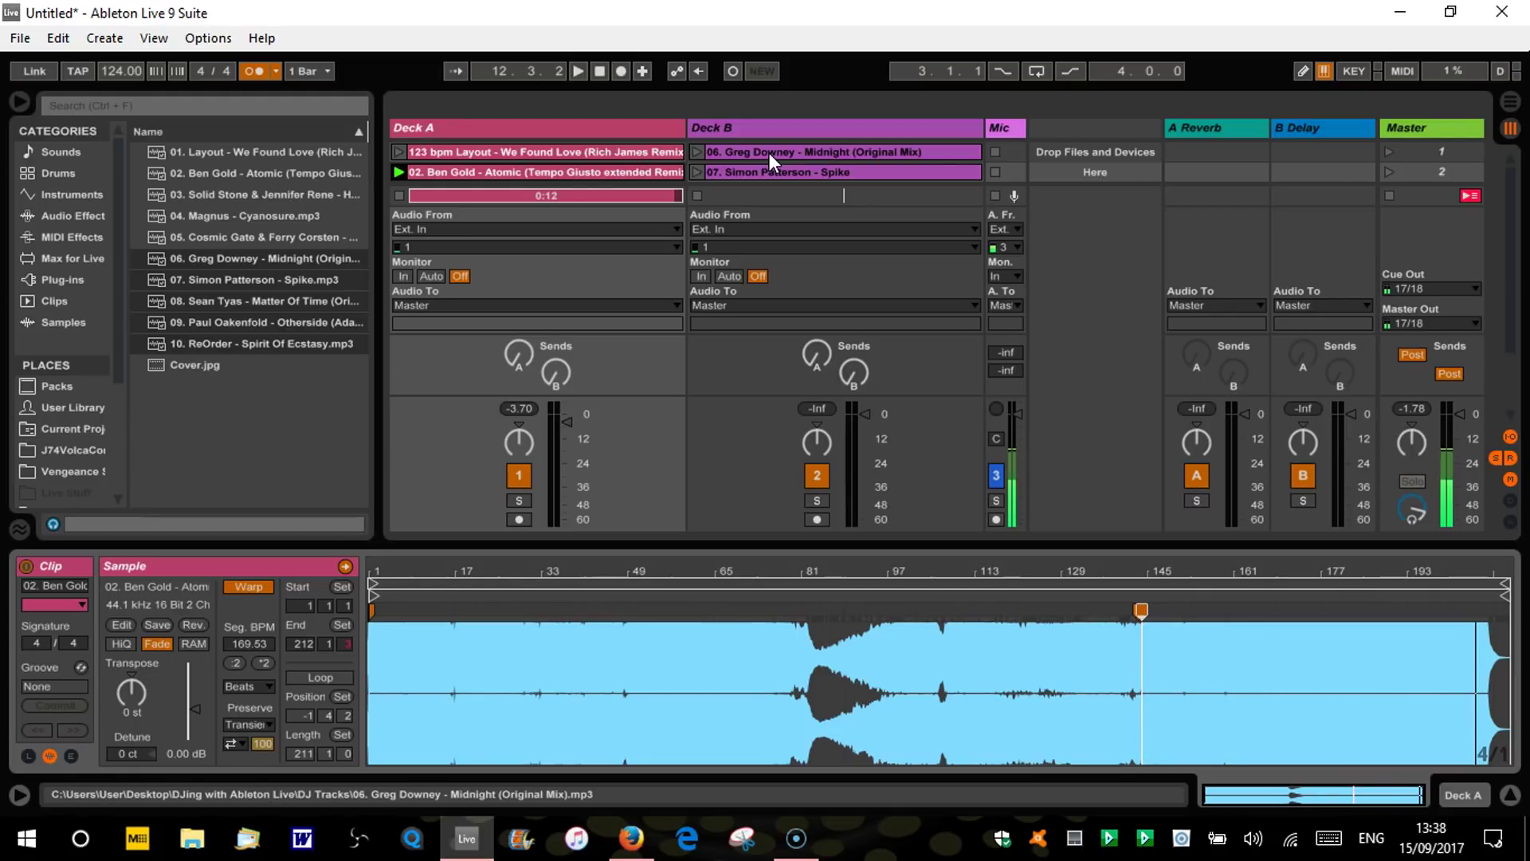
Step: Open the 07. Simon Patterson - Spike clip on Deck B and turn on its warping
left_click(1511, 796)
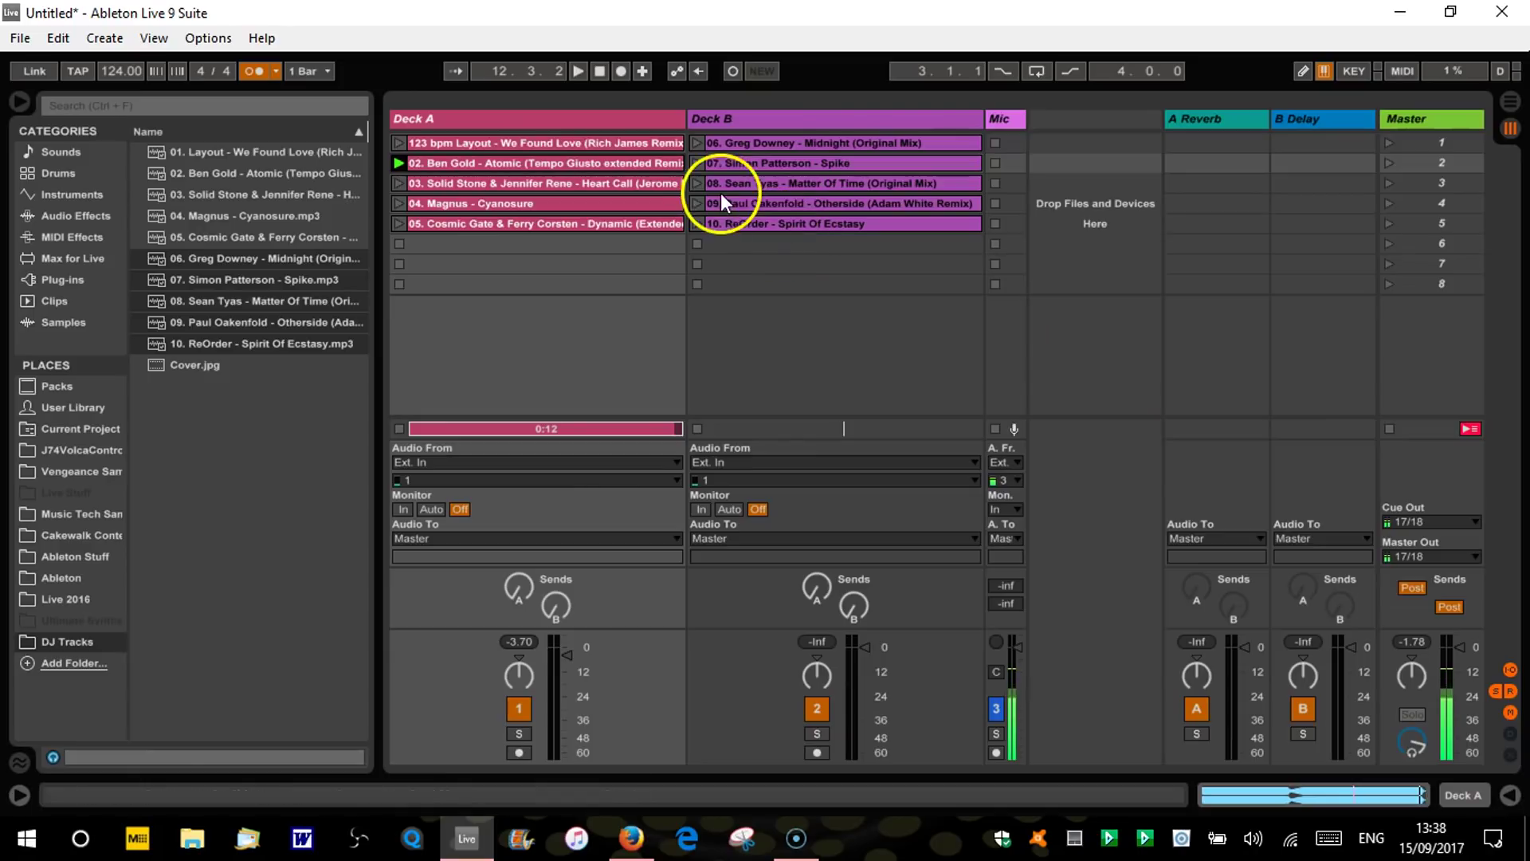
double_click(772, 165)
left_click(412, 500)
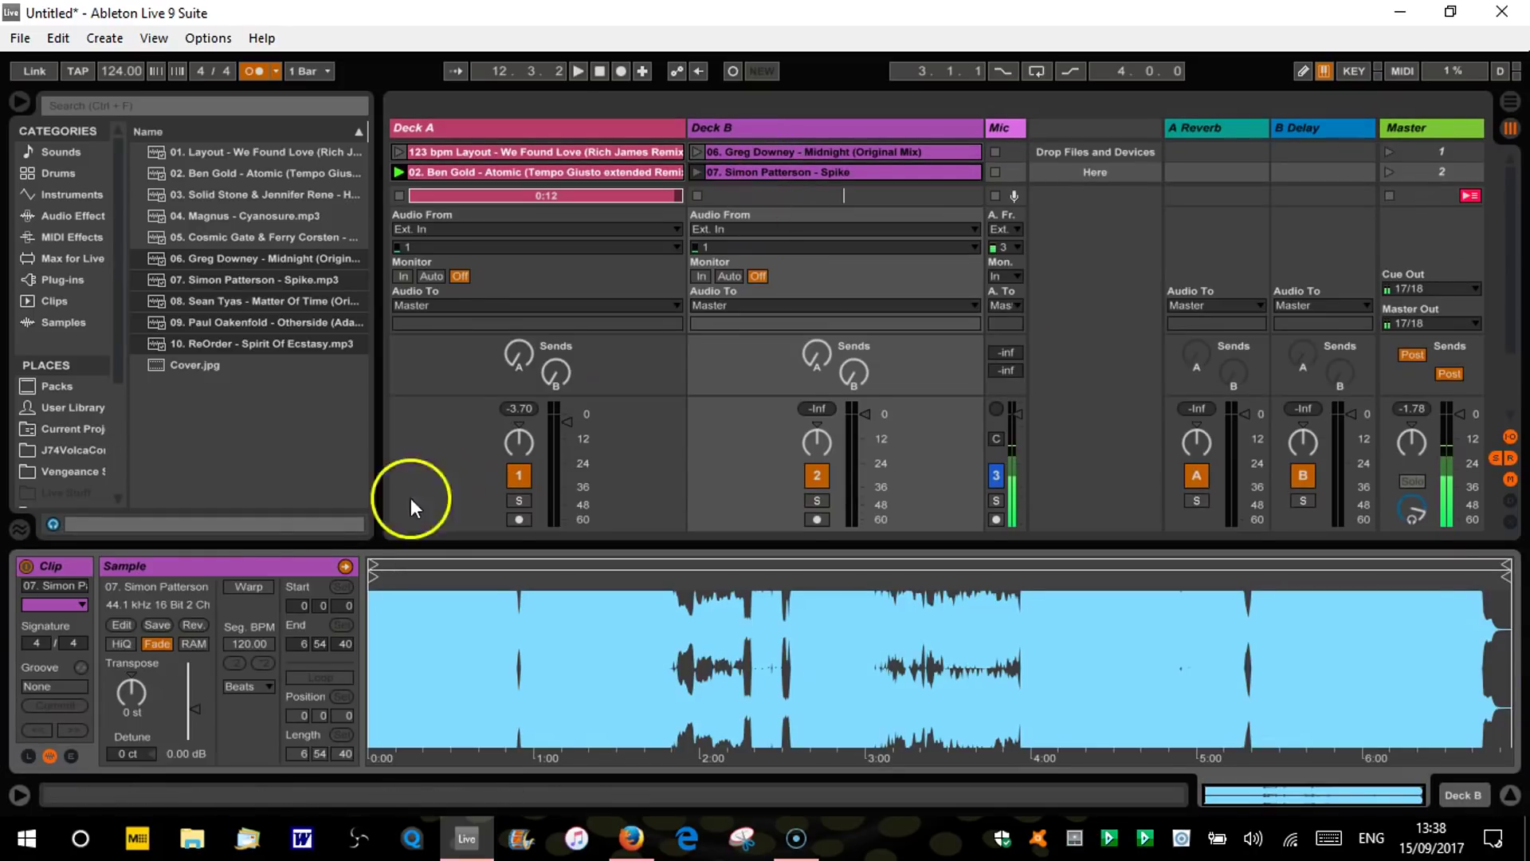
left_click(257, 585)
Step: Set 1.1.1 at the first transient of Spike and warp straight from that point
left_click_drag(383, 567, 452, 634)
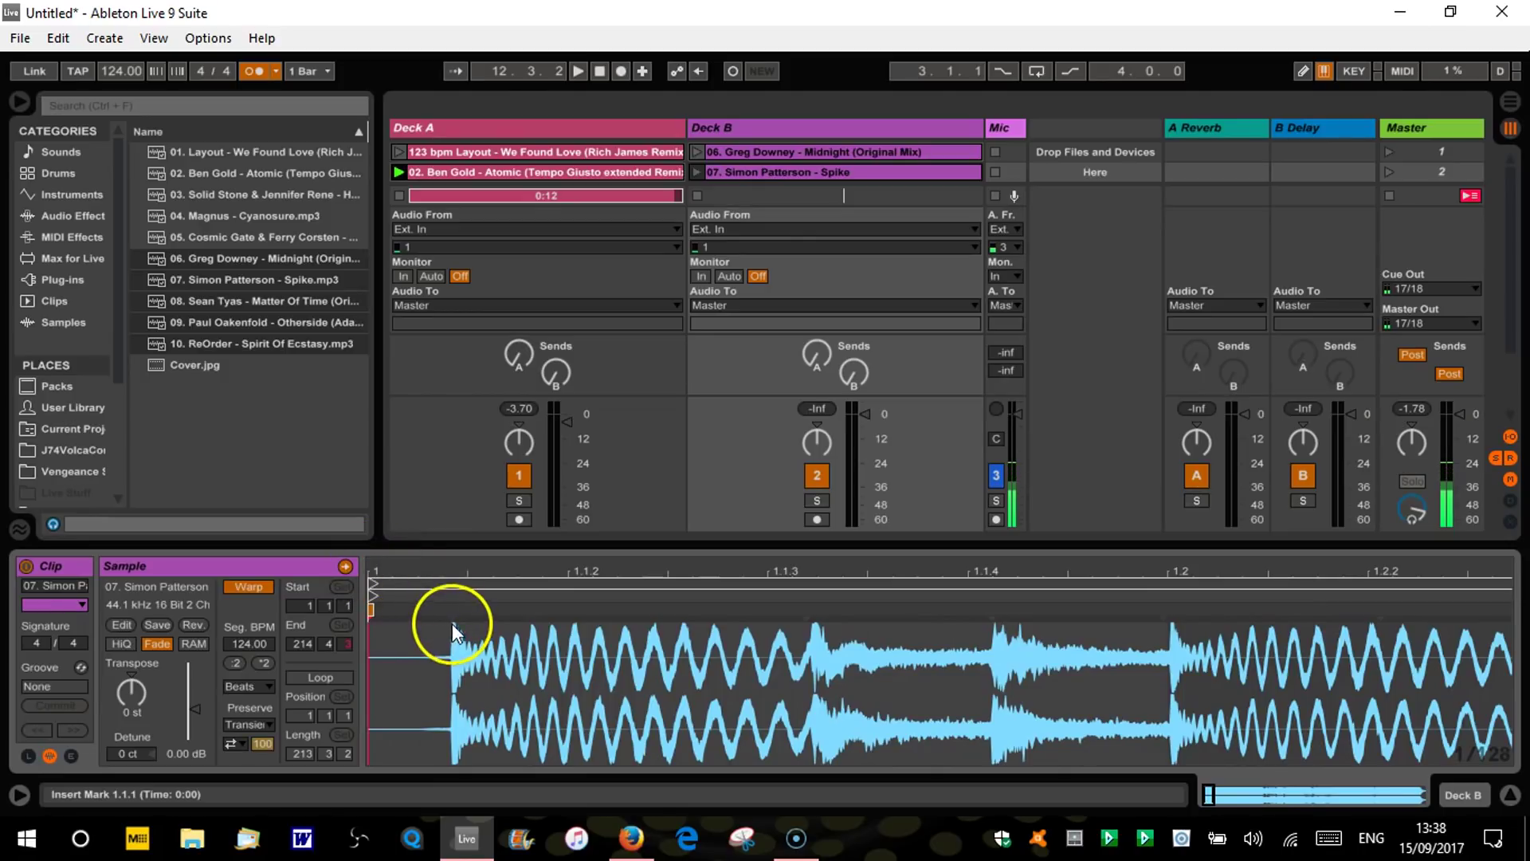
right_click(453, 615)
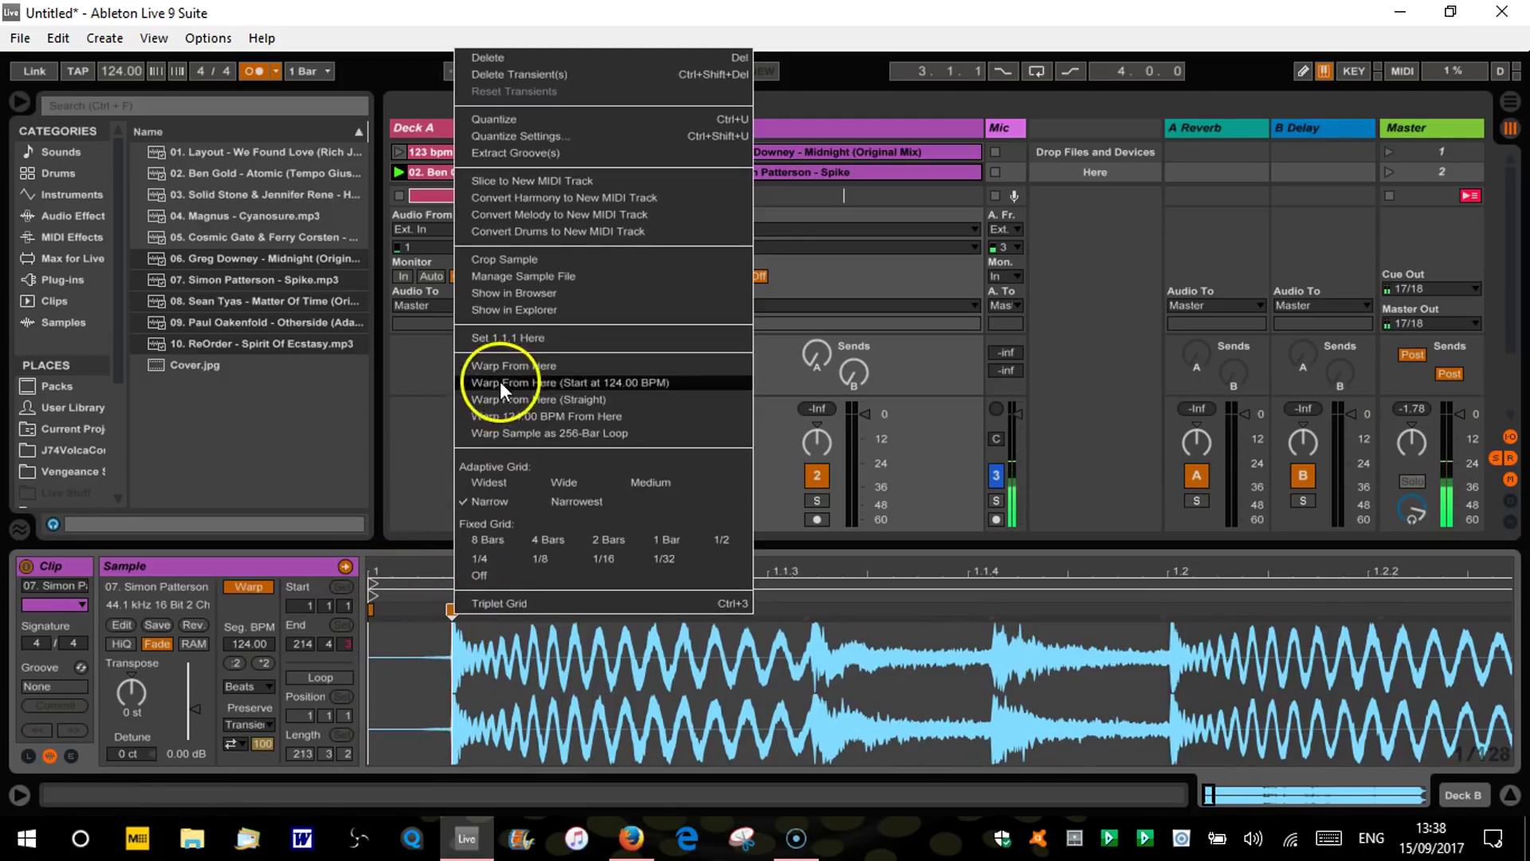
left_click(496, 338)
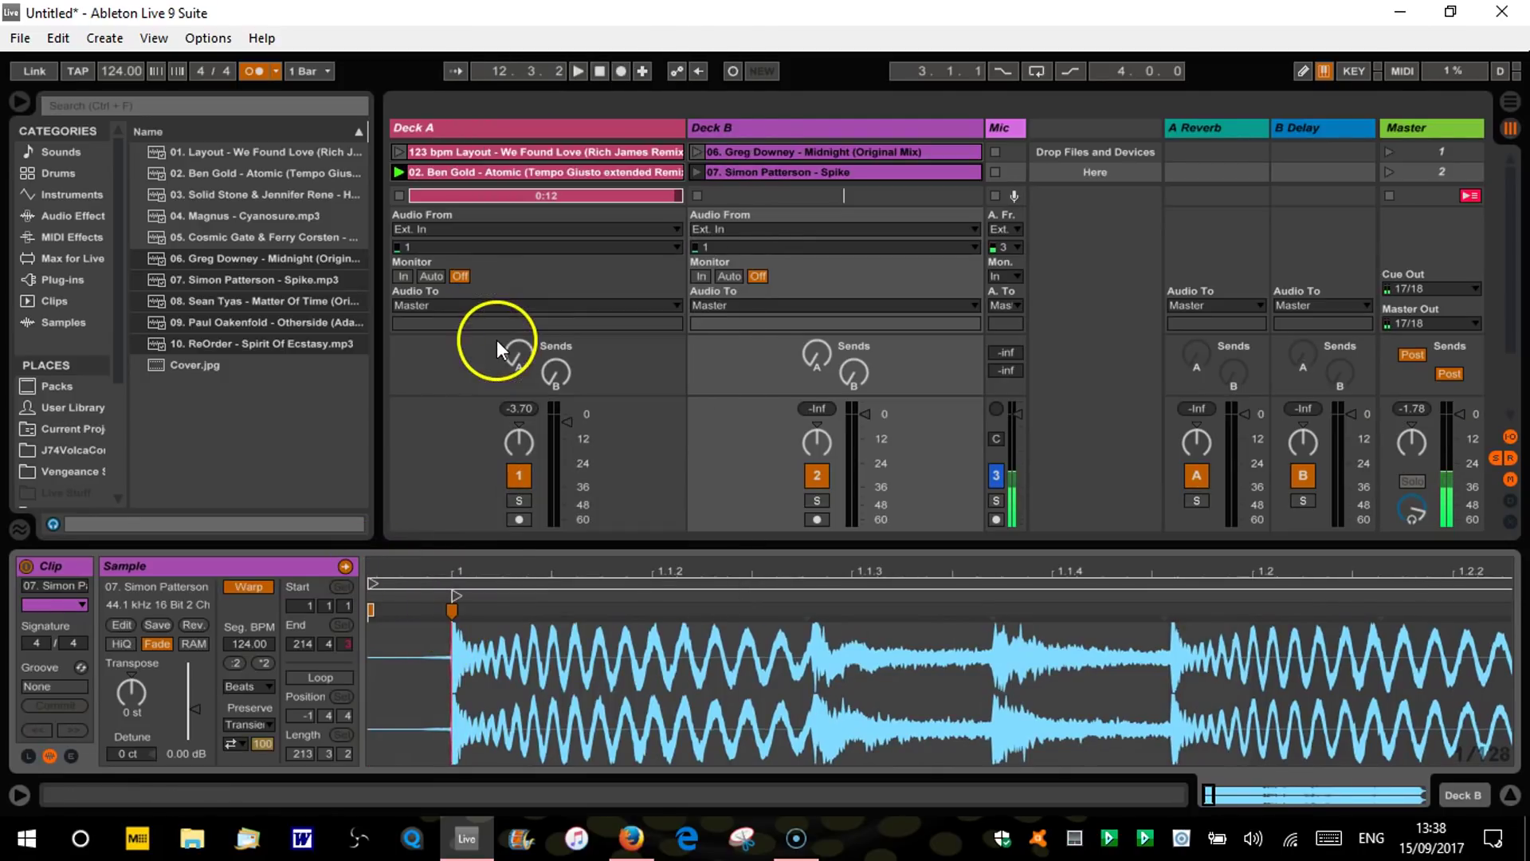
right_click(453, 610)
left_click(524, 396)
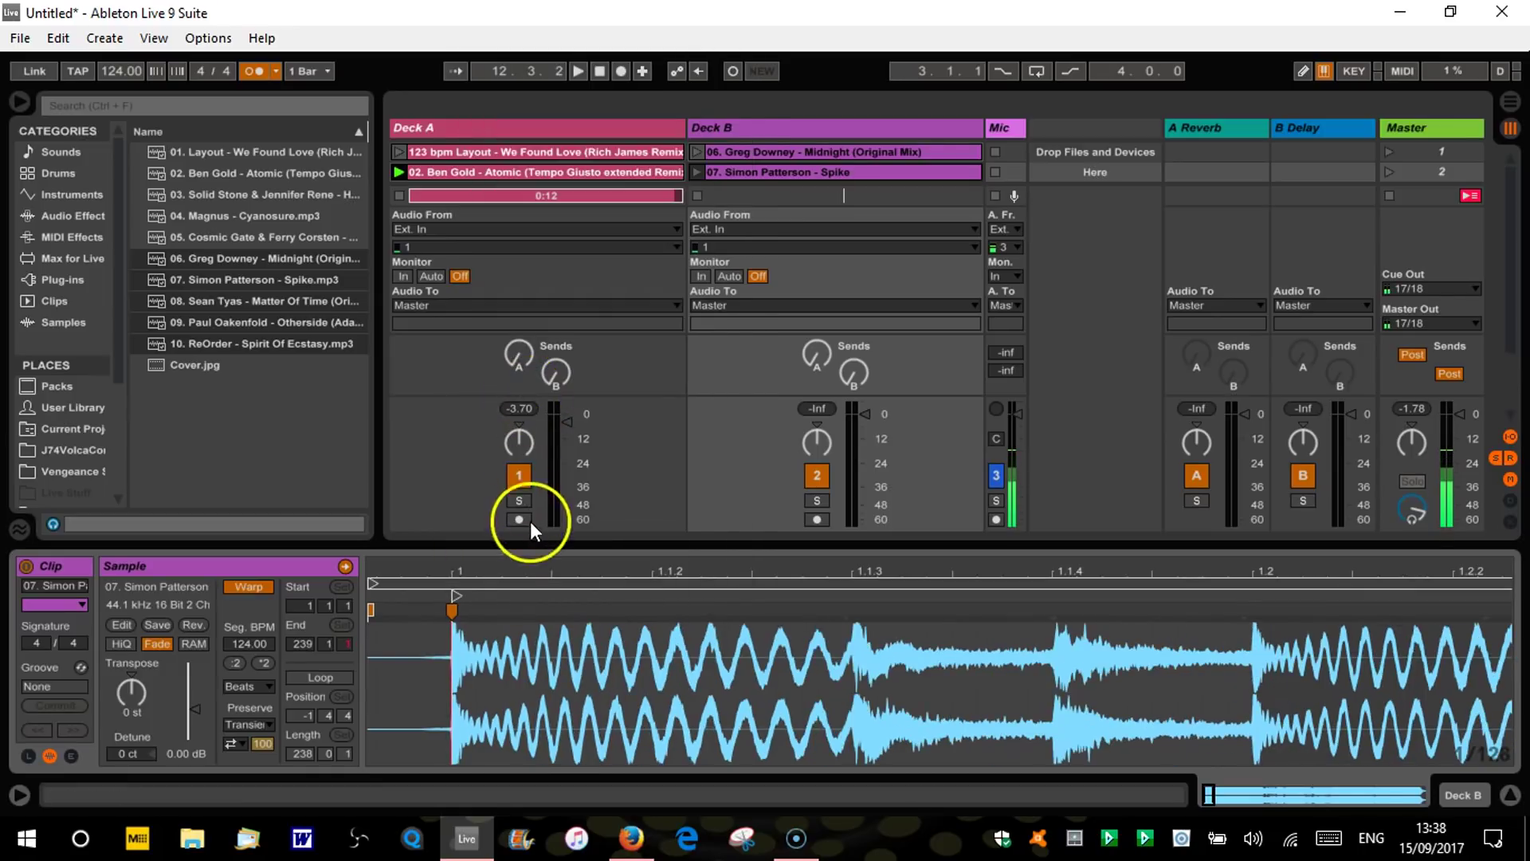
Step: Stop Deck A and audition Spike against the metronome from its start, about bar 97, and near its end
left_click_drag(518, 571, 514, 370)
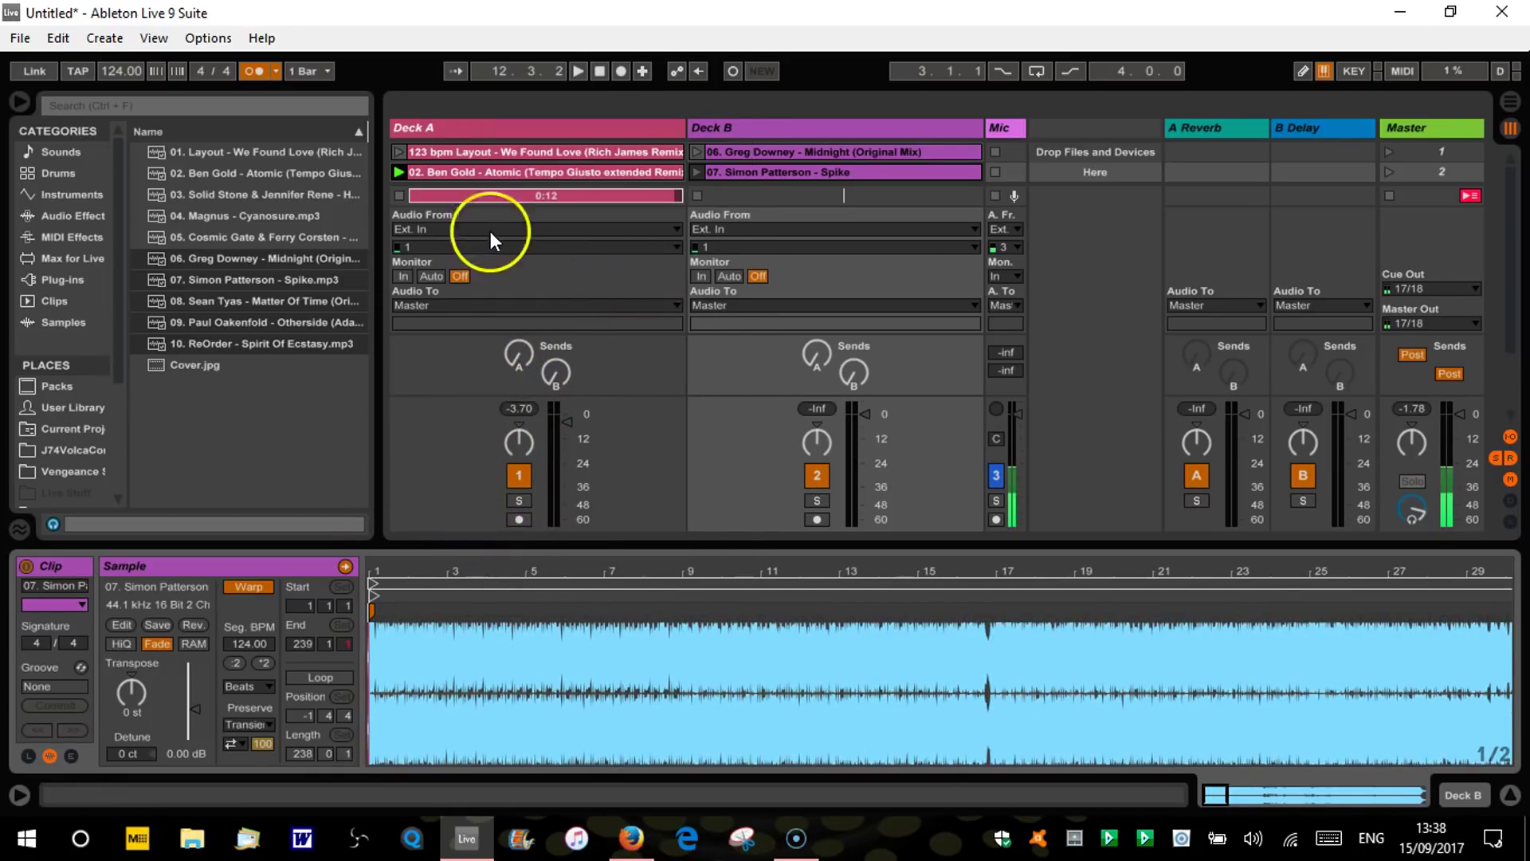
left_click(400, 199)
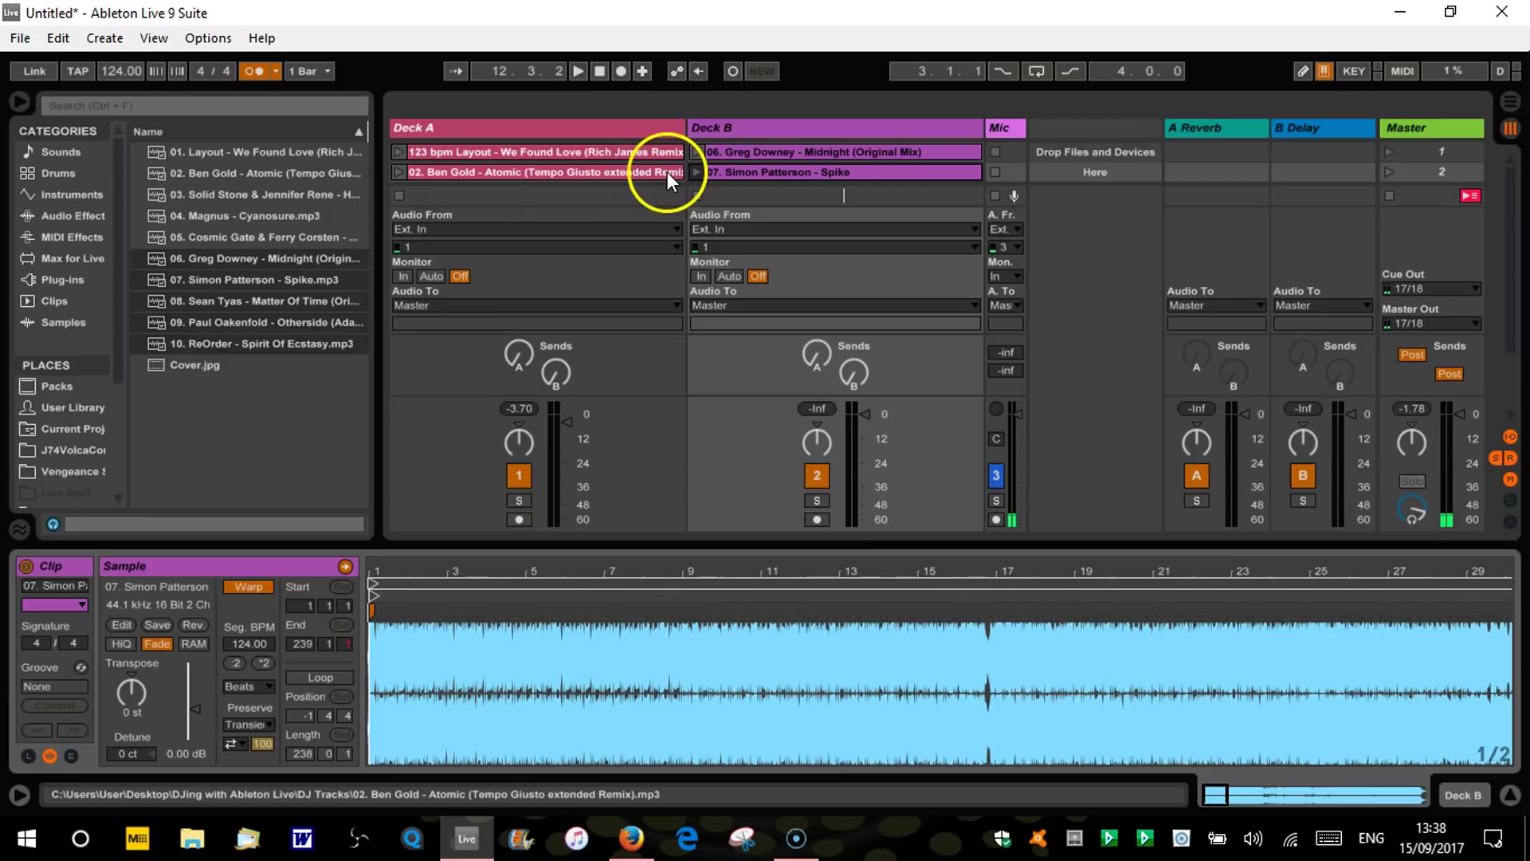
left_click(697, 172)
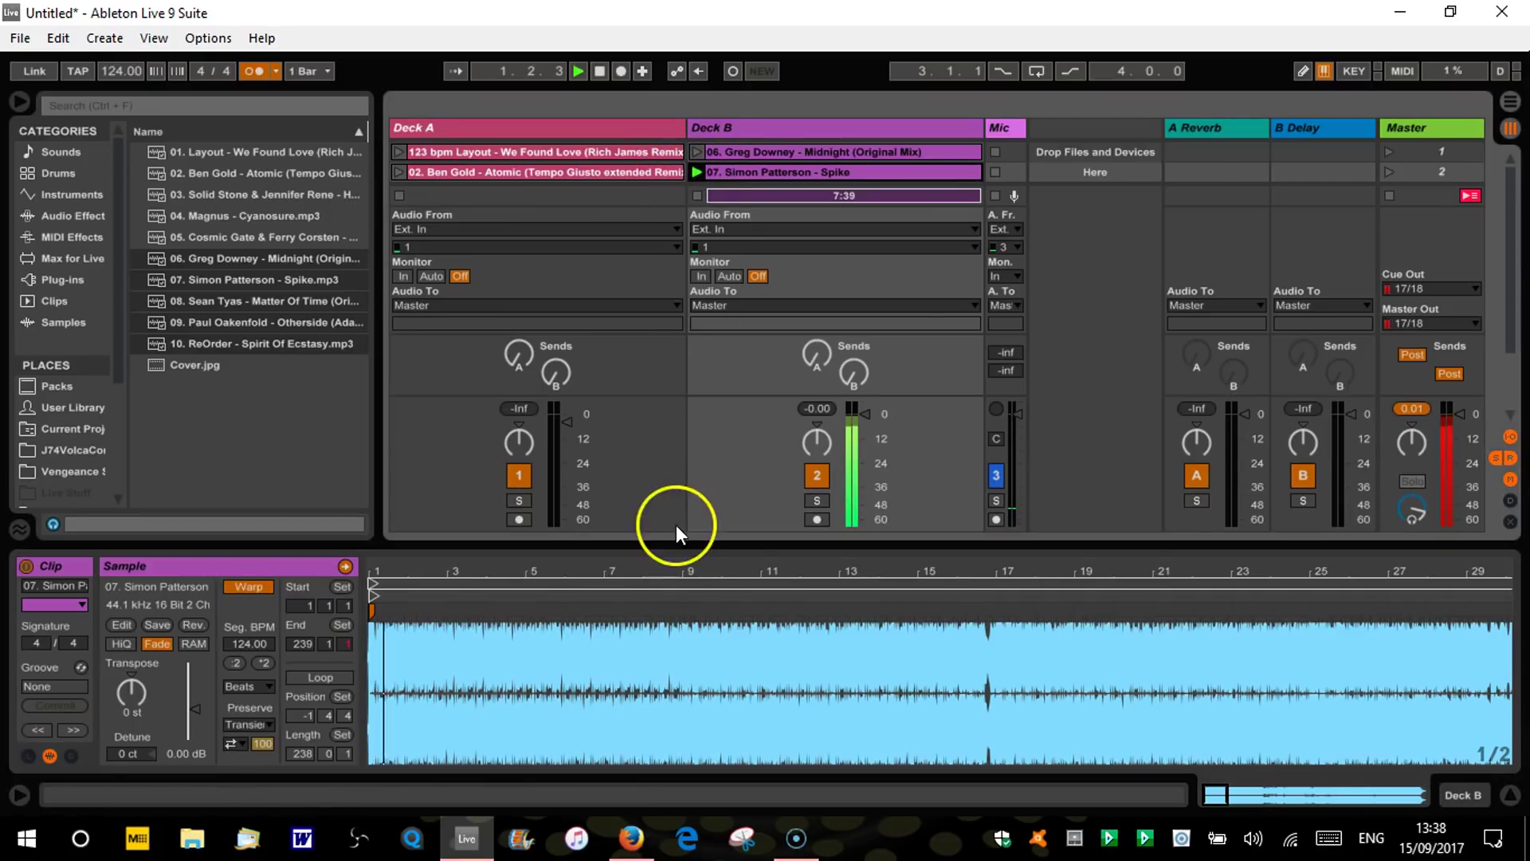
left_click_drag(700, 581, 696, 567)
left_click(934, 591)
left_click(1424, 607)
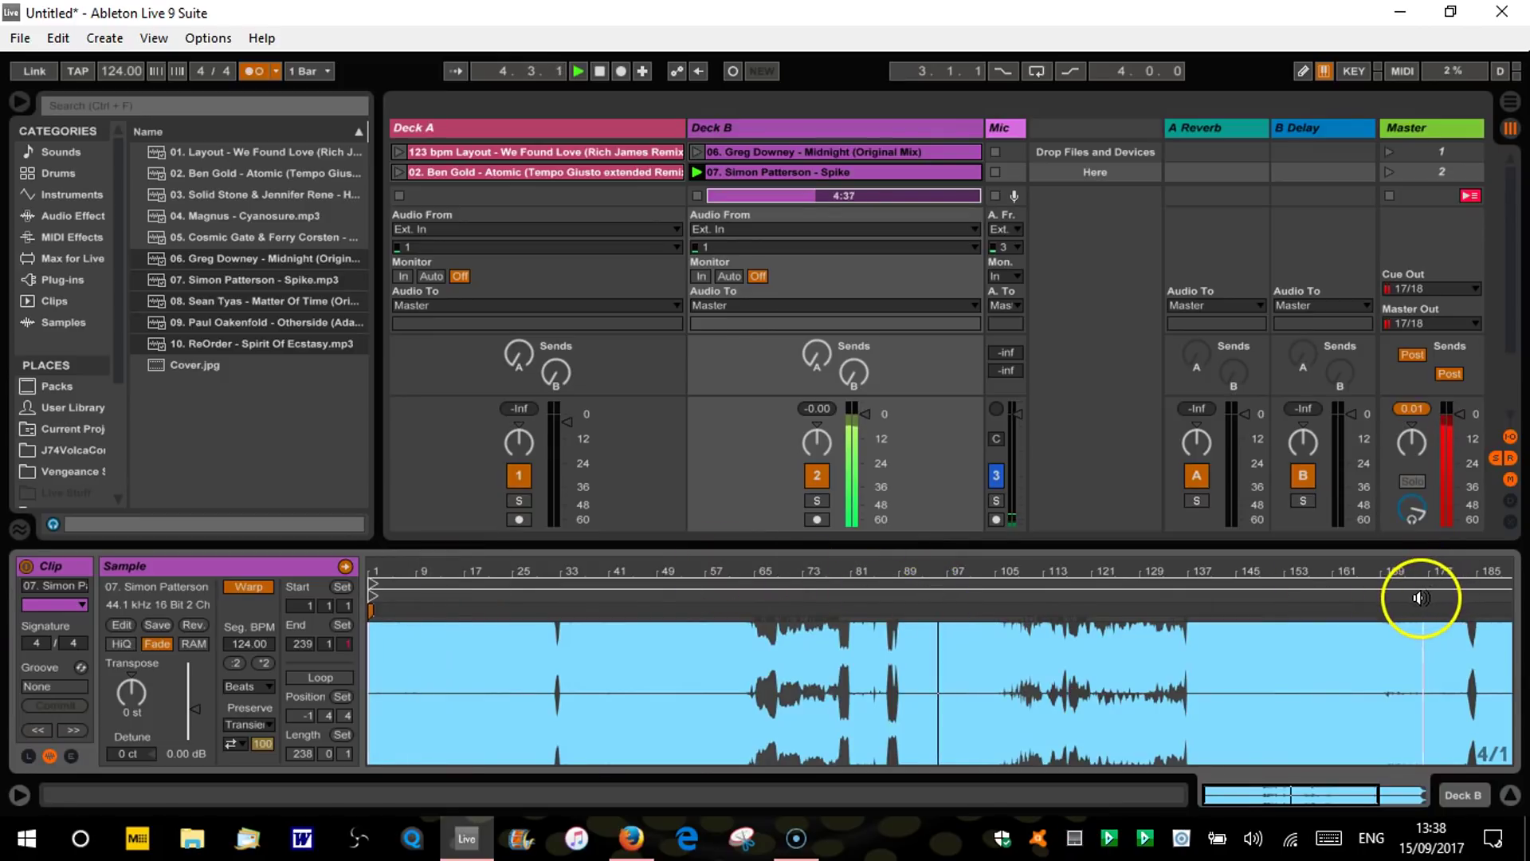
left_click(1429, 599)
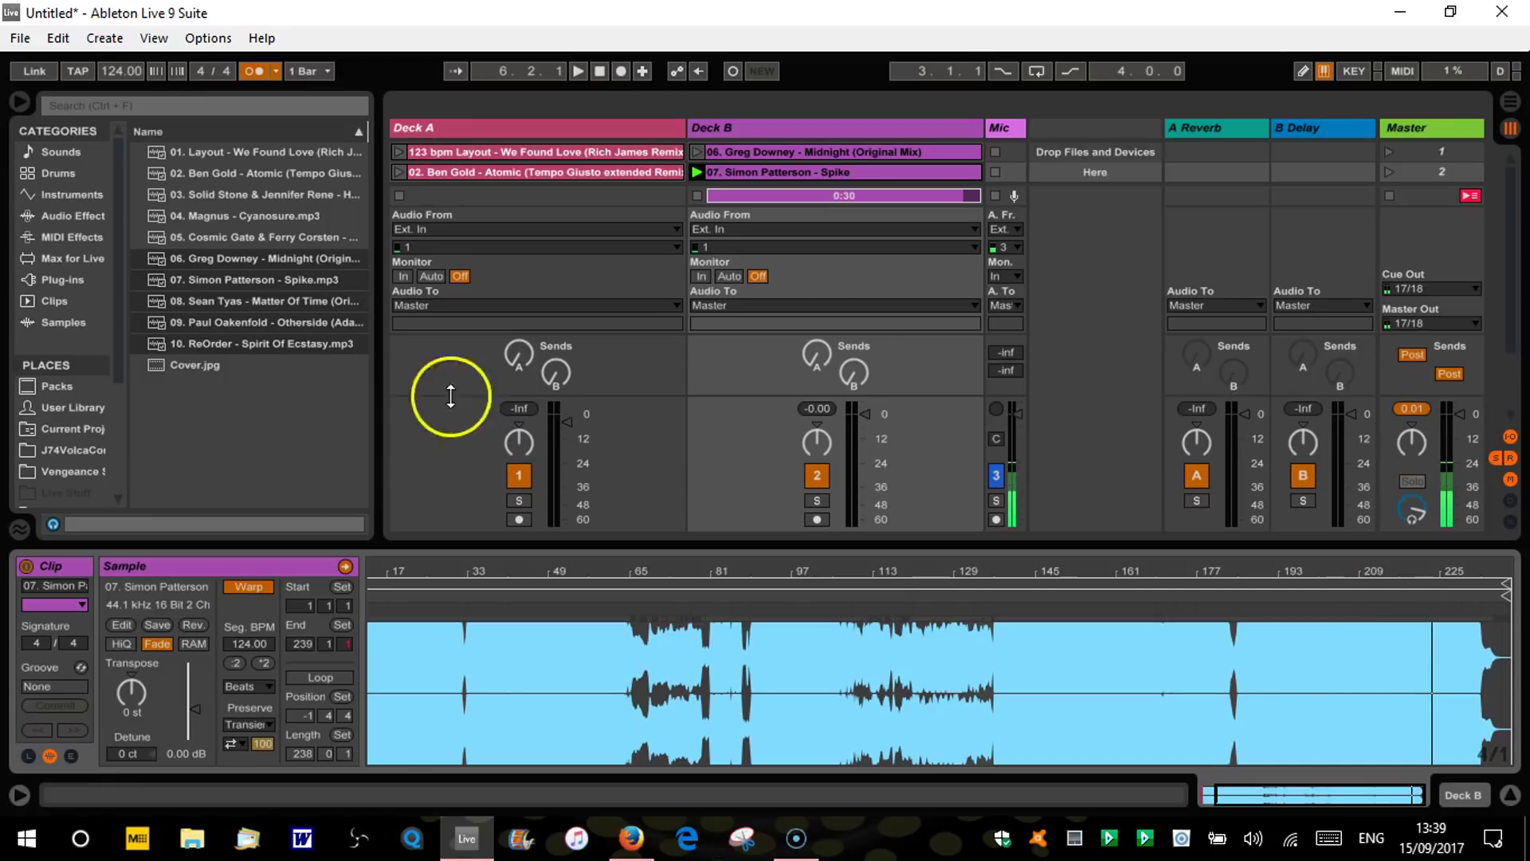
Step: Hide the browser and the clip detail view, and stop the clip playing on Deck B
left_click(16, 100)
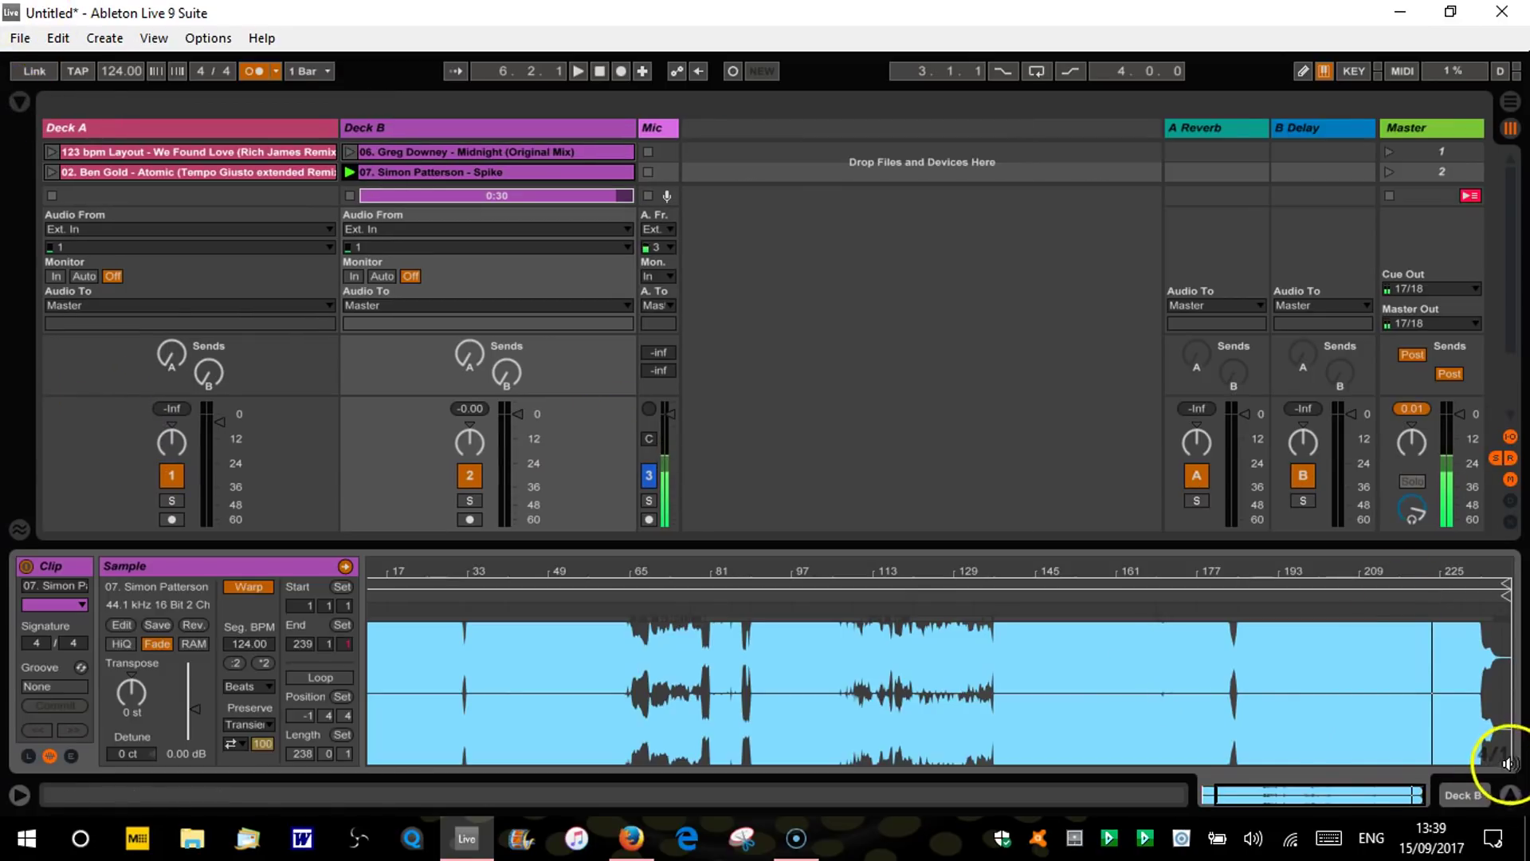
left_click(1511, 795)
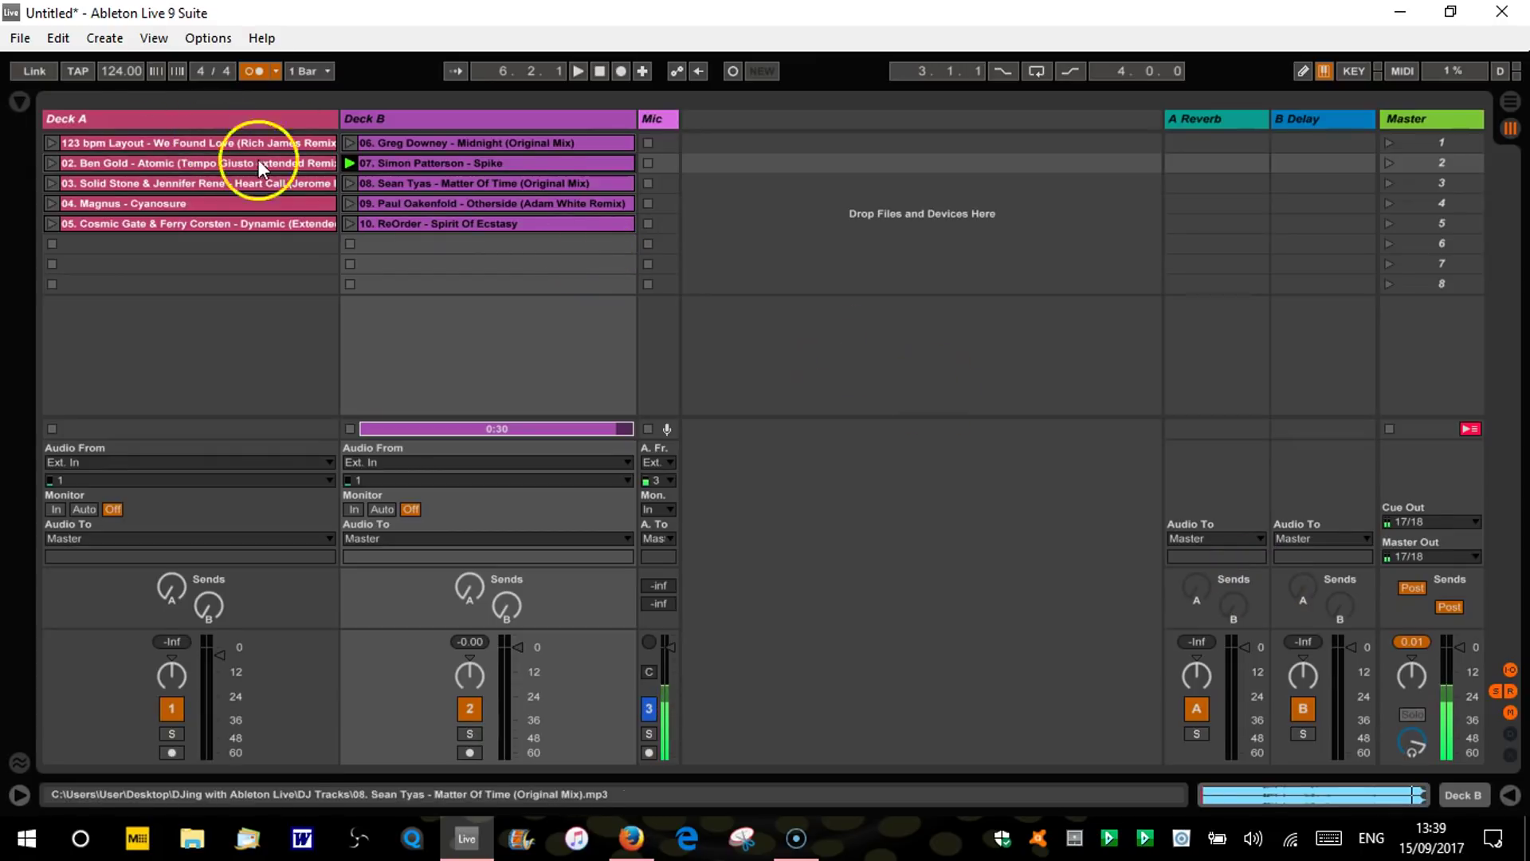
left_click(347, 243)
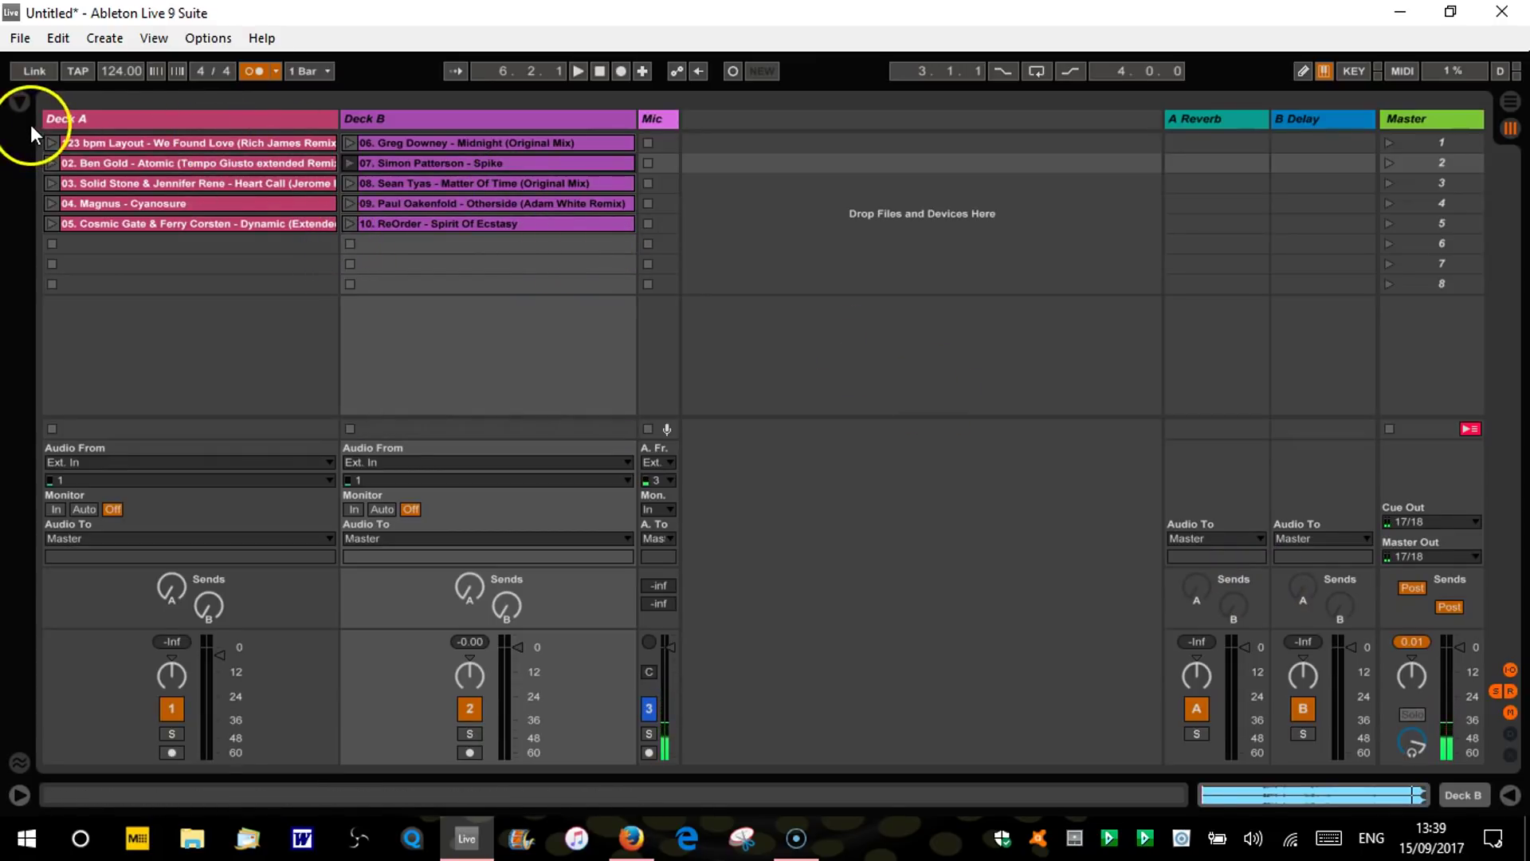
Step: Launch the 123 bpm Layout clip on Deck A, turn off the metronome, and open the clip's details
left_click(53, 144)
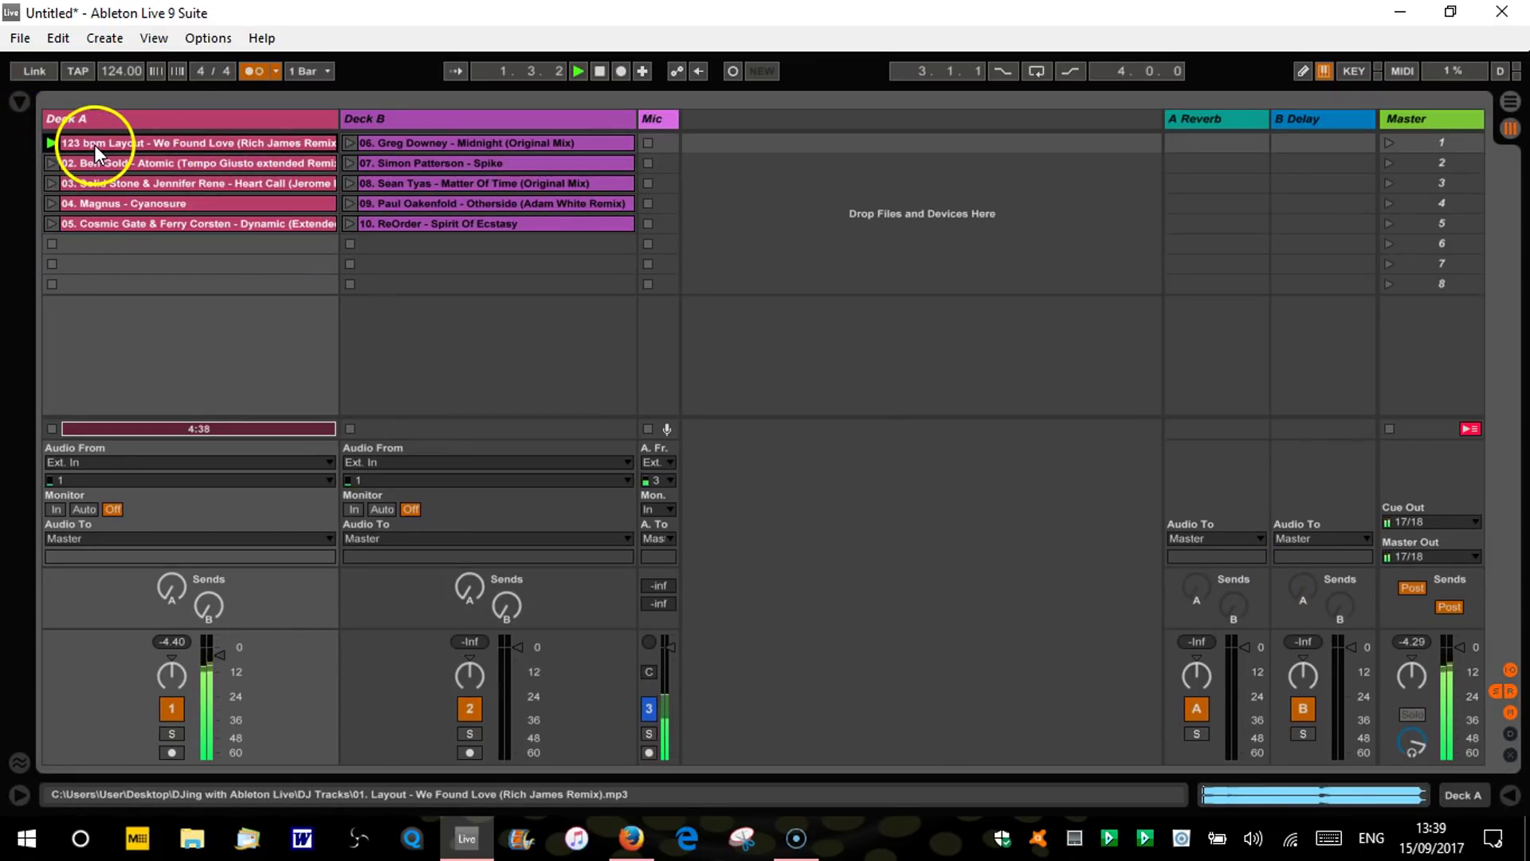
left_click(254, 71)
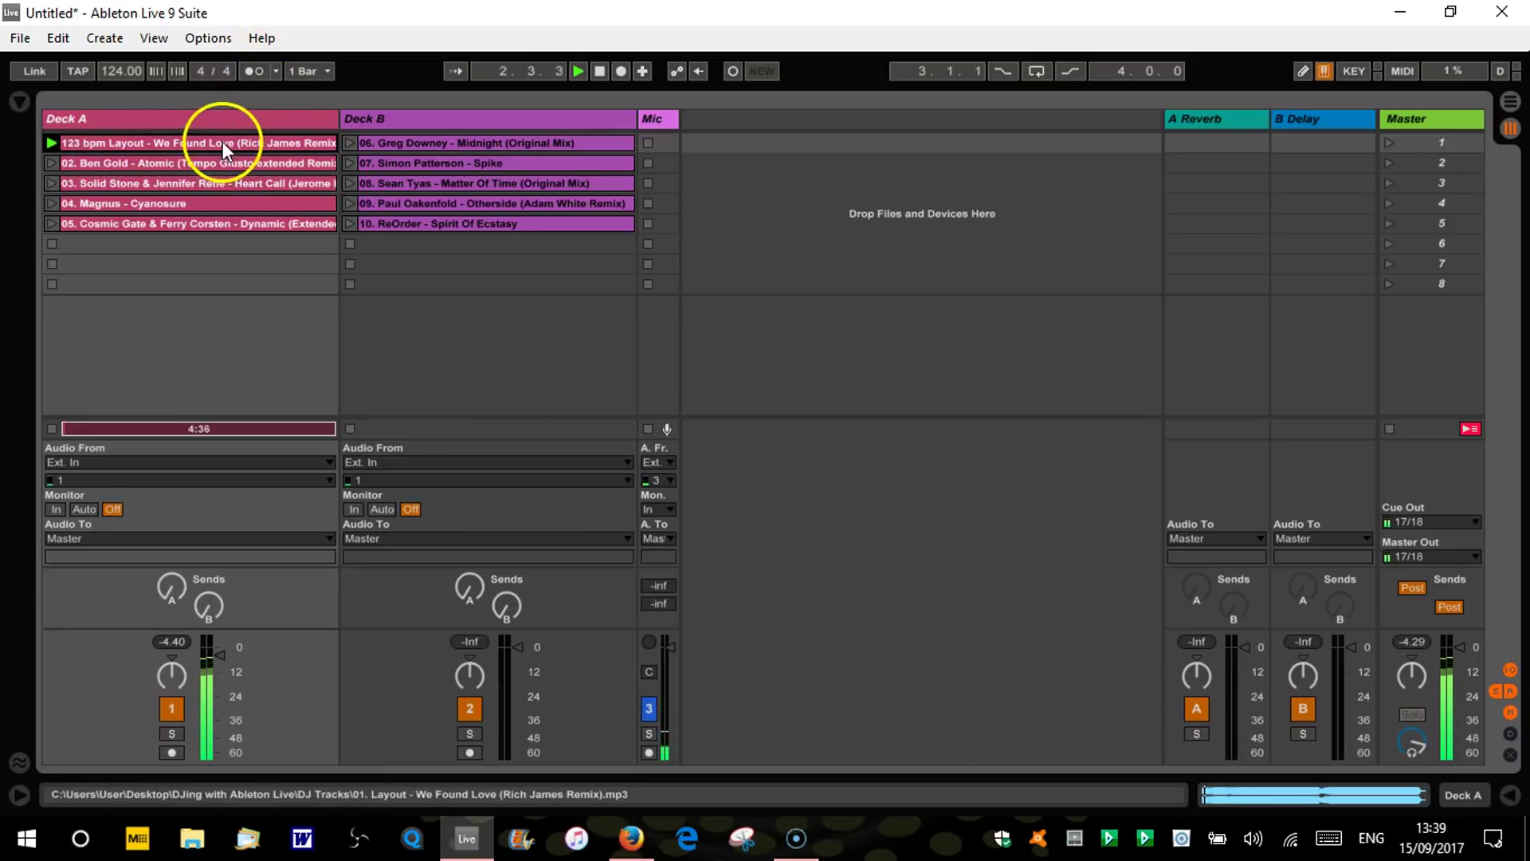
double_click(223, 144)
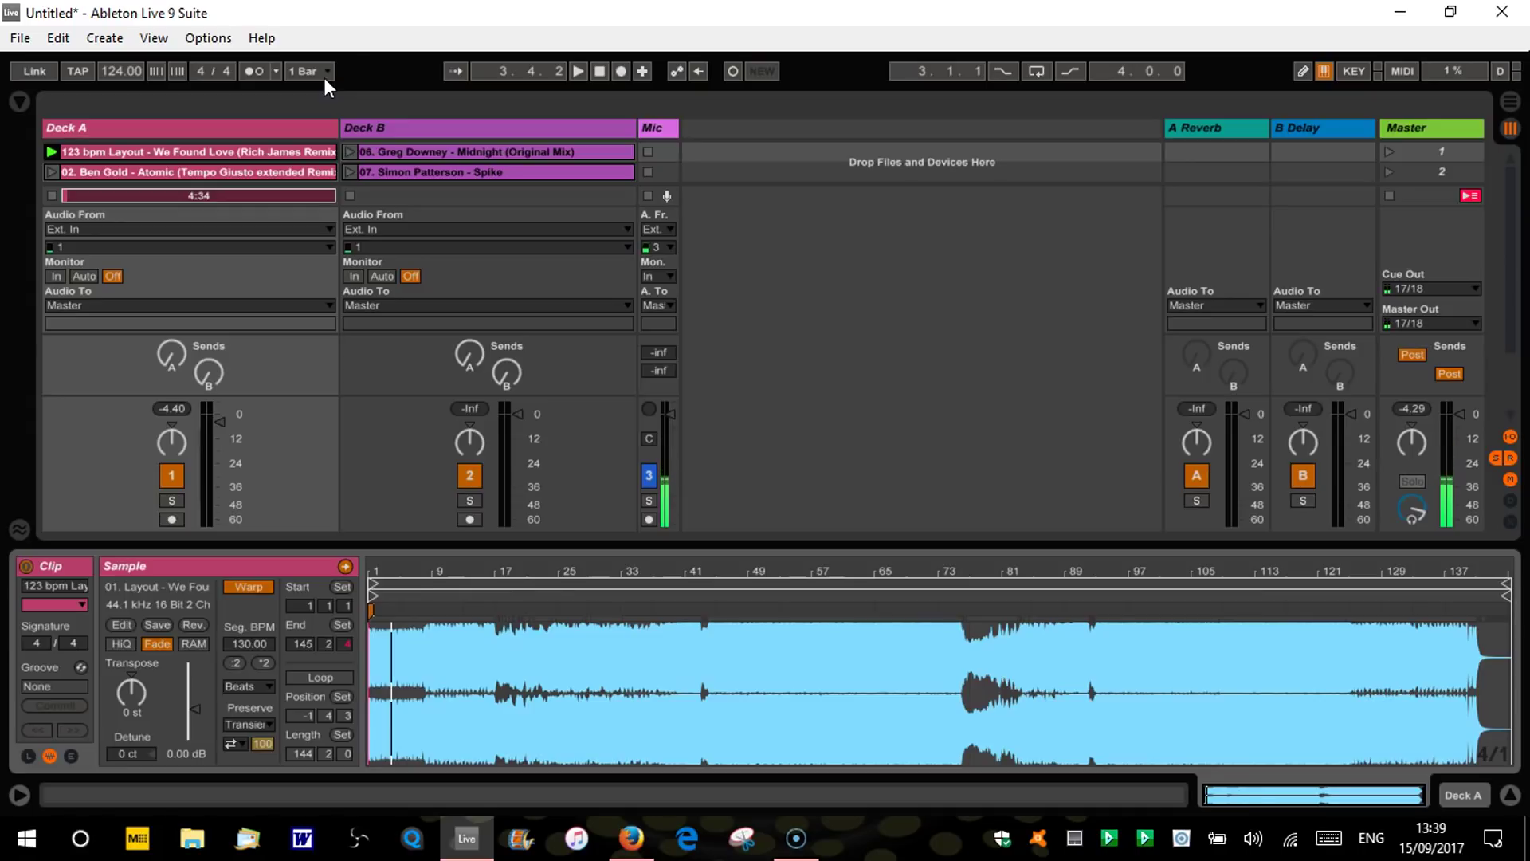
left_click(51, 153)
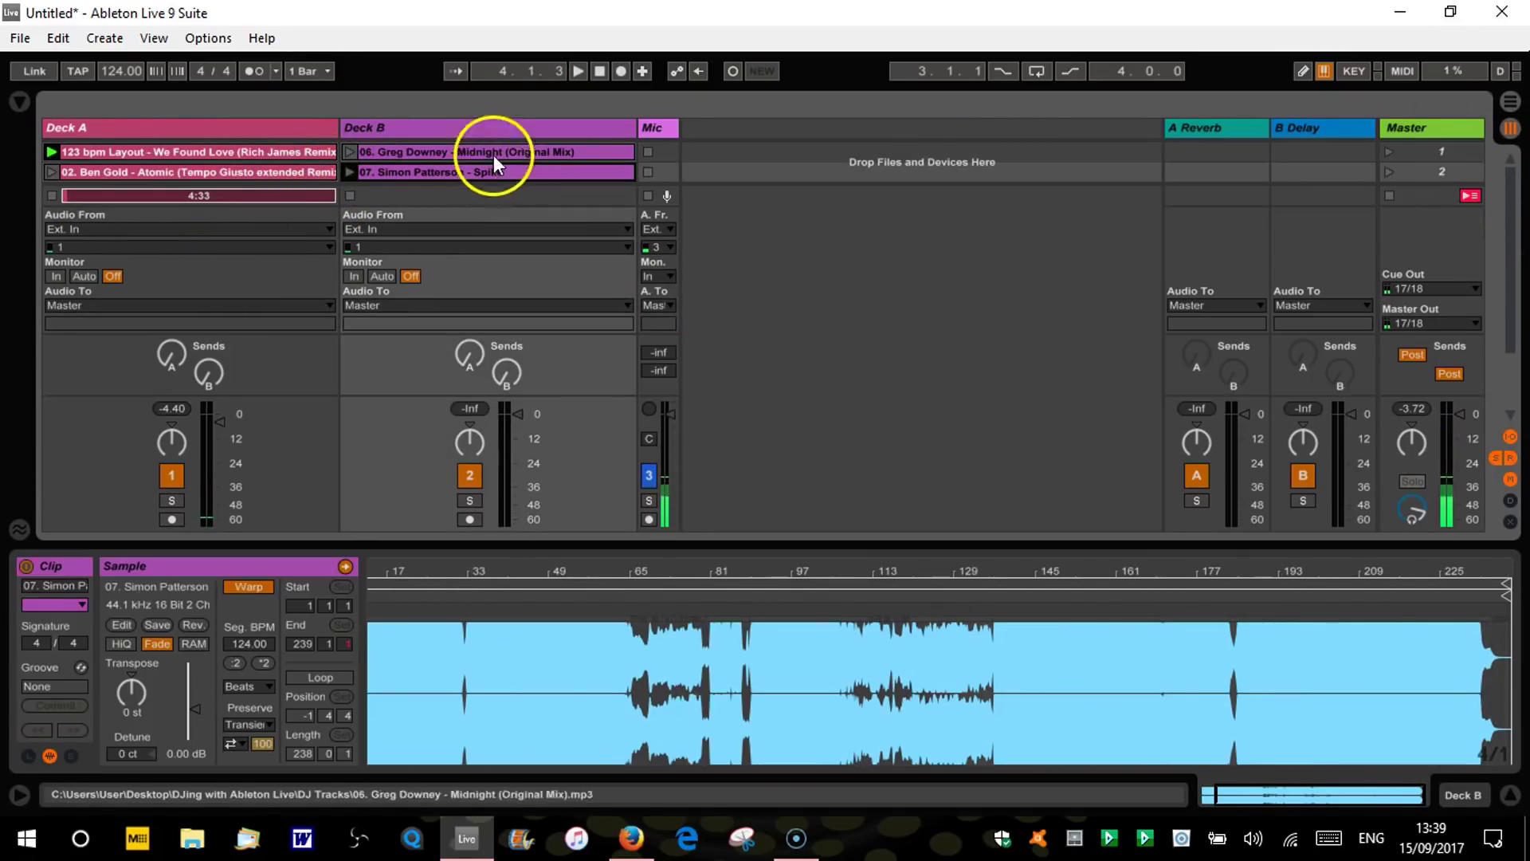
Step: Delete the Greg Downey - Midnight clip from Deck B and move Spike into the first slot beside Layout
left_click(491, 150)
key("Delete")
left_click_drag(489, 171, 486, 156)
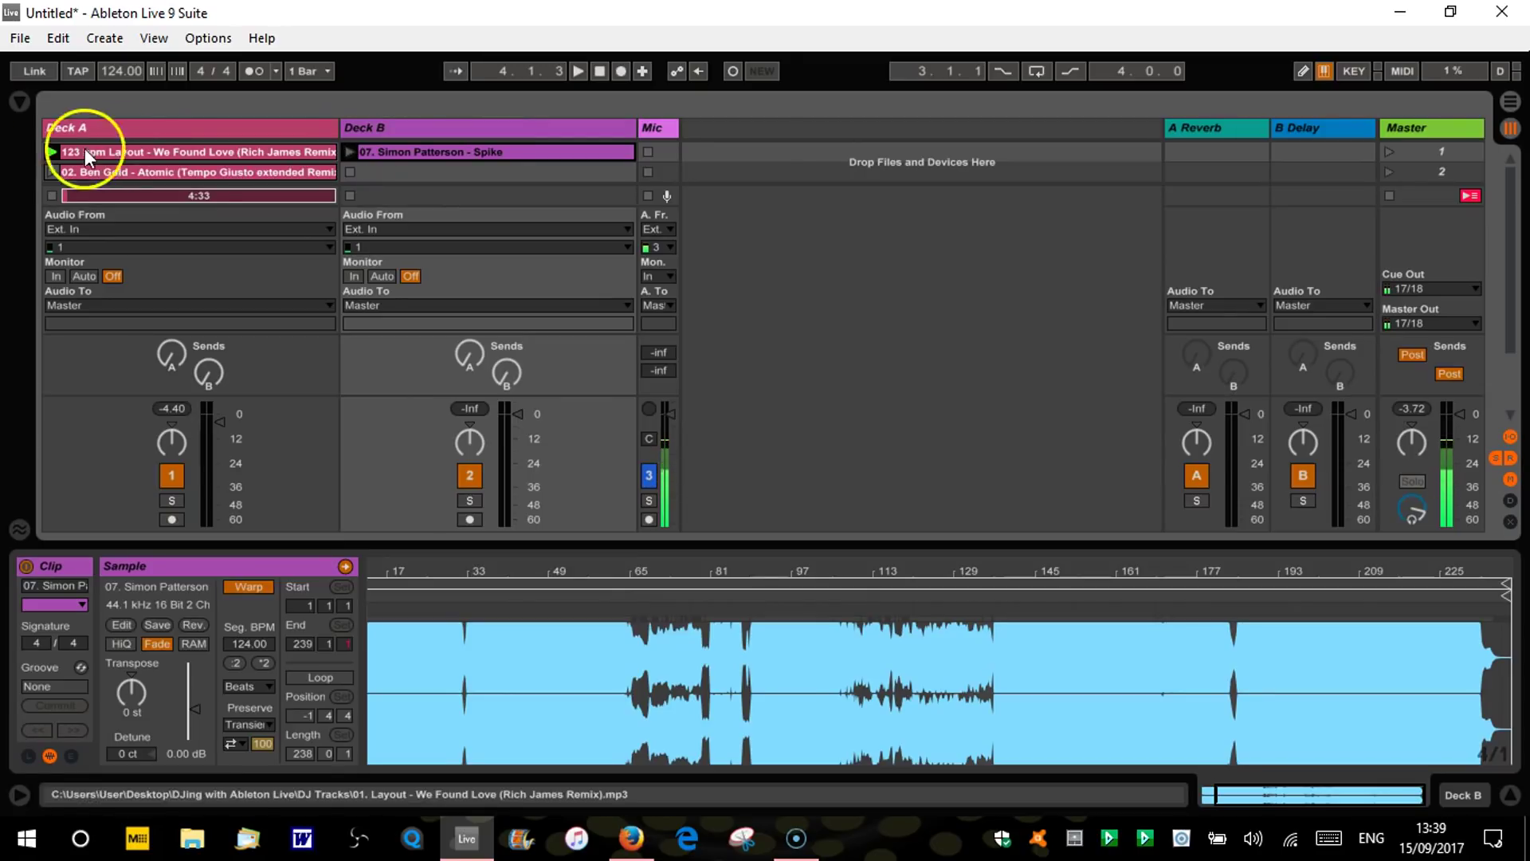
Step: Play Layout and Spike together to check their sync, and audition Spike from about bar 213 before stopping Deck B
left_click(51, 152)
left_click(397, 223)
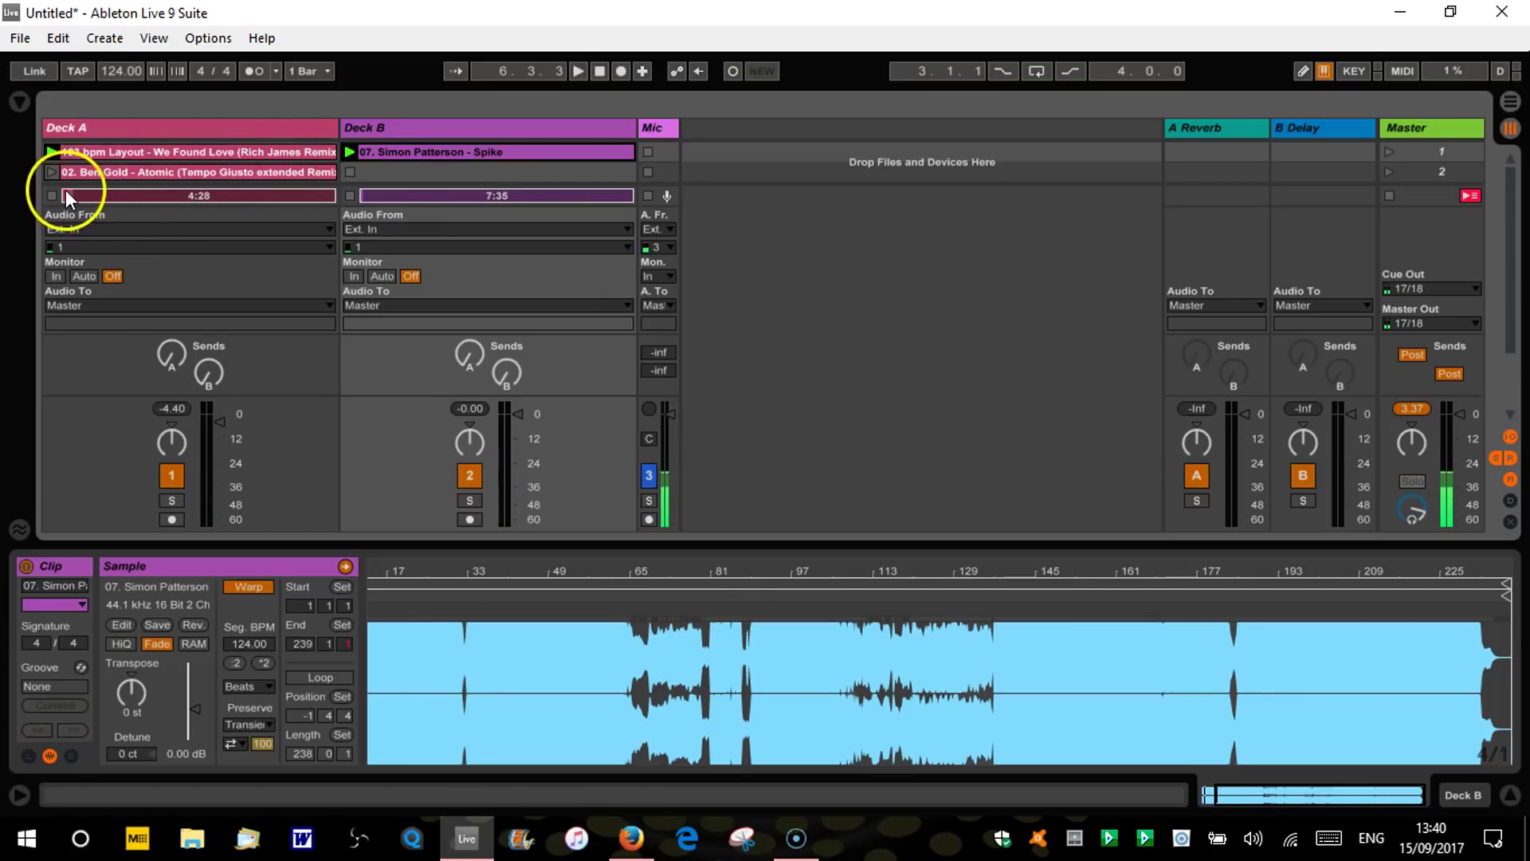
left_click(349, 172)
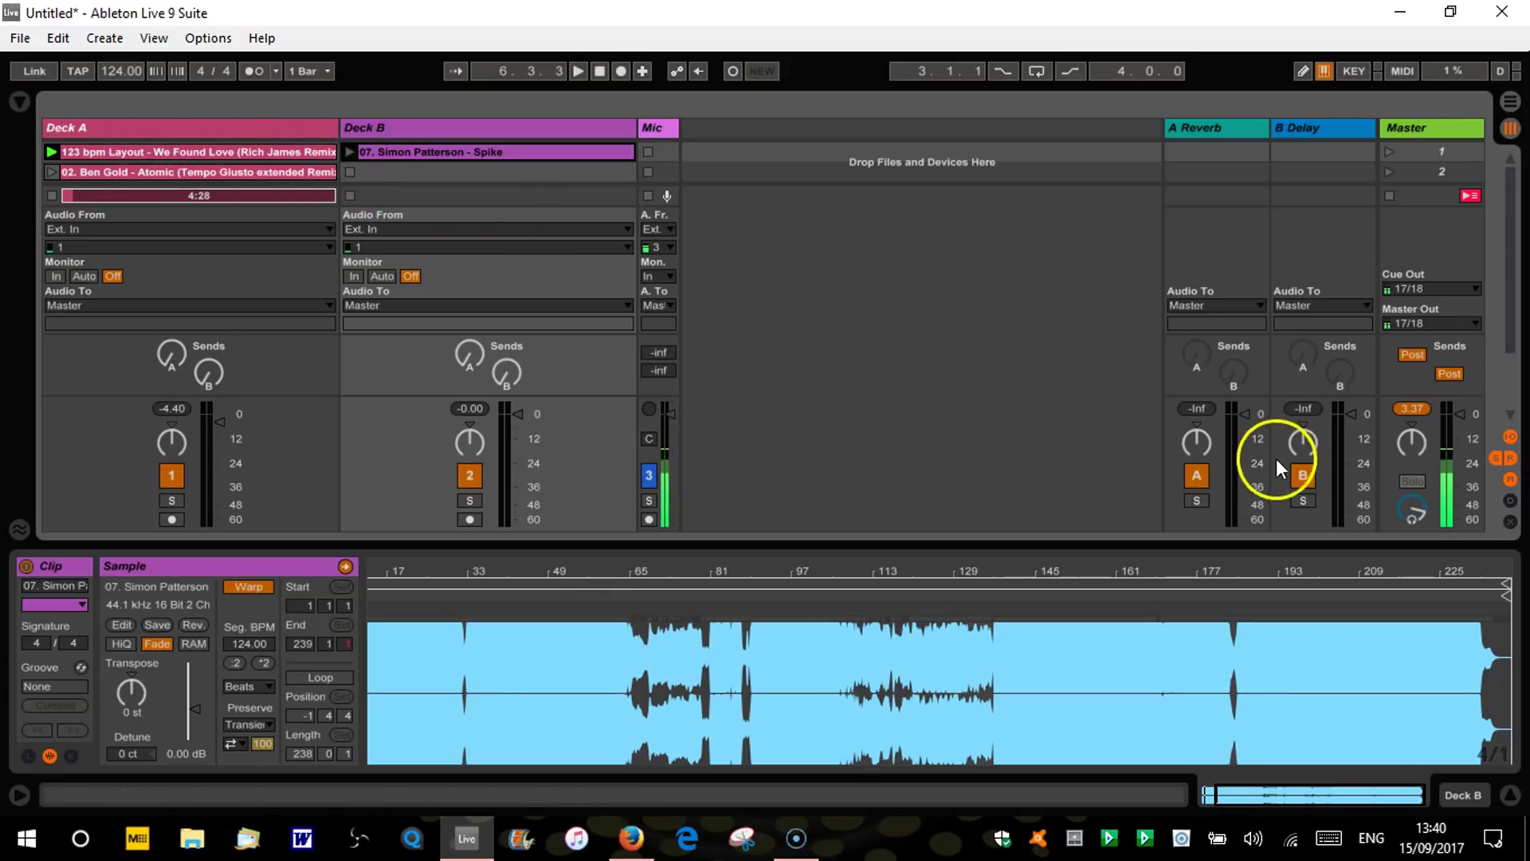
left_click(1389, 591)
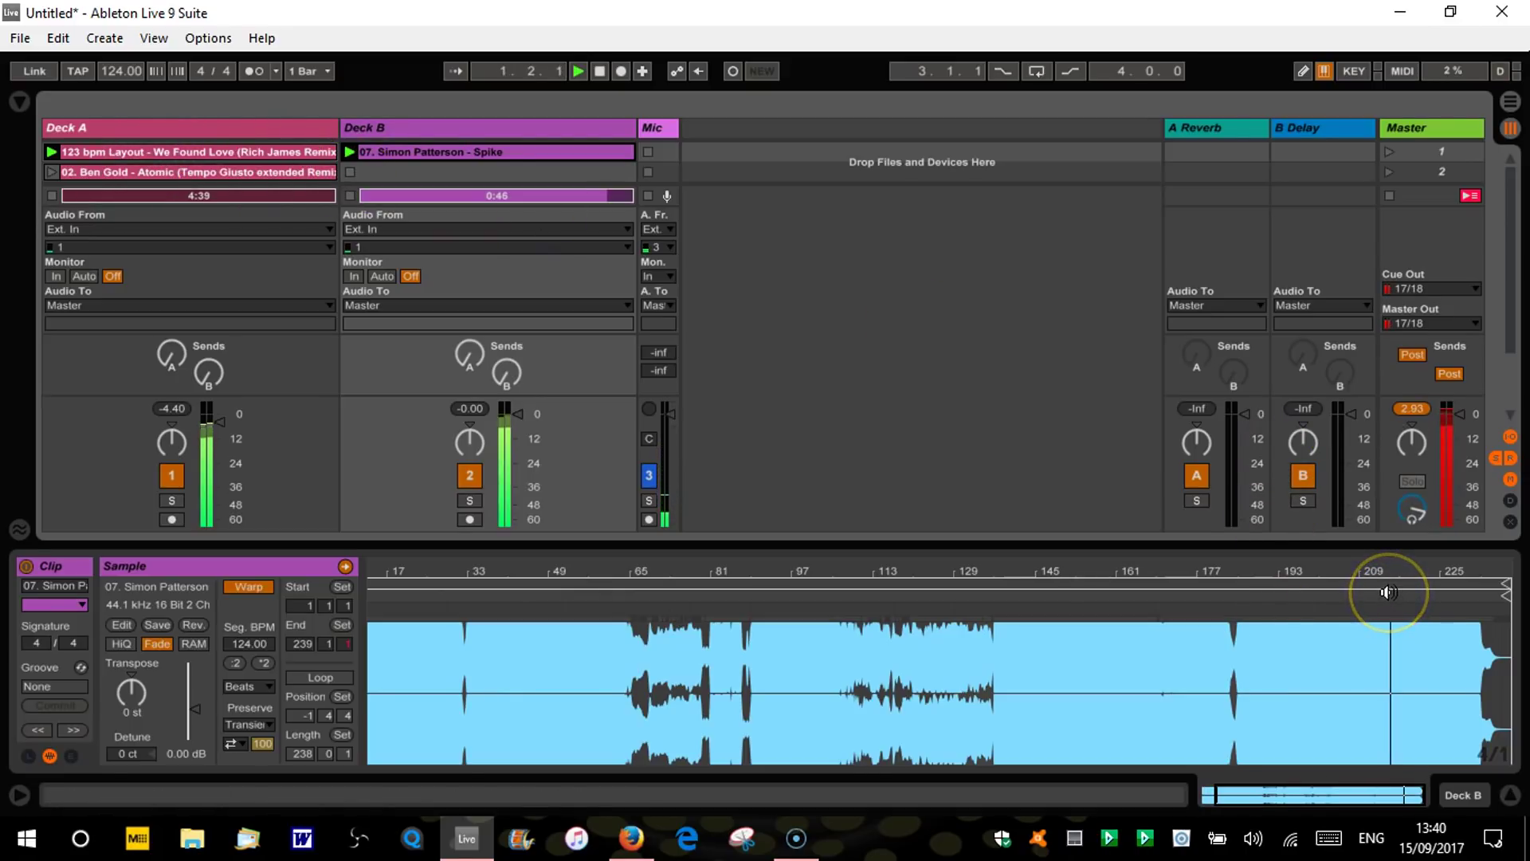
left_click(351, 173)
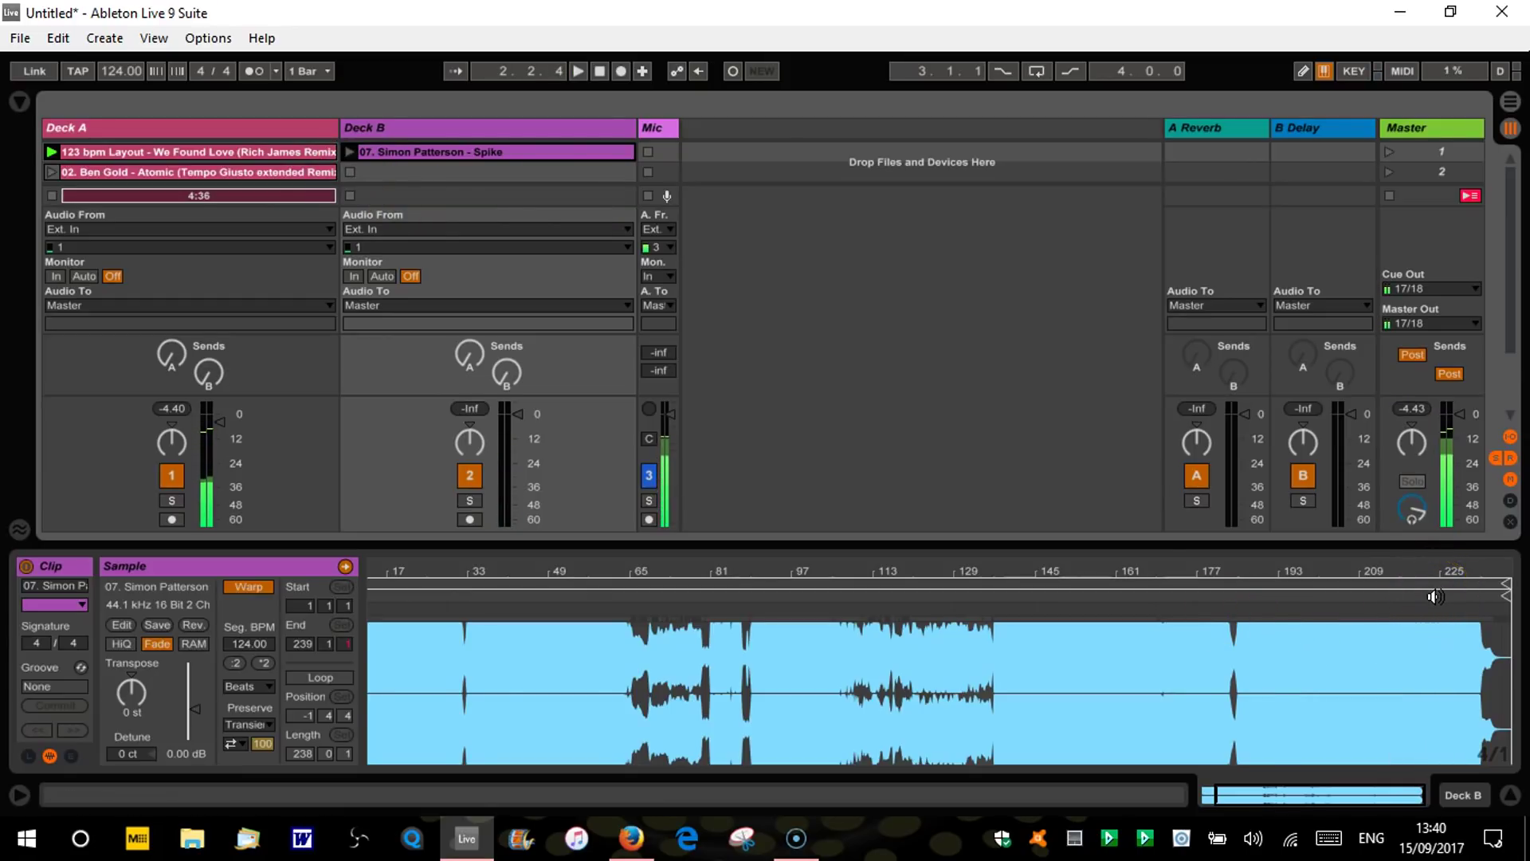
Step: Examine Spike's ending in close-up, audition it from about bar 228 over Layout, and stop Deck B
left_click_drag(1477, 571, 1476, 574)
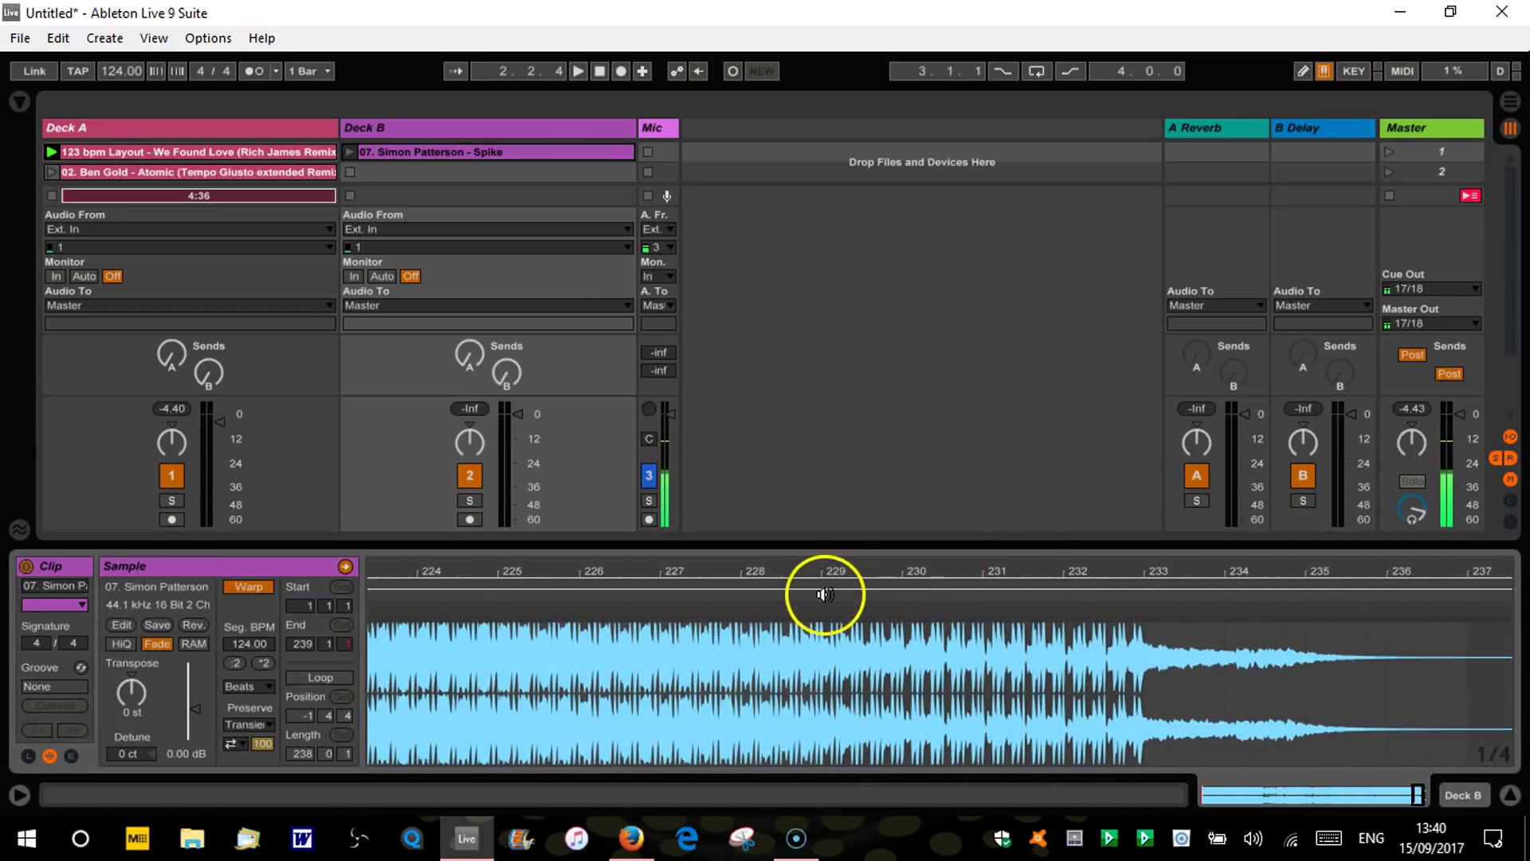
left_click(403, 151)
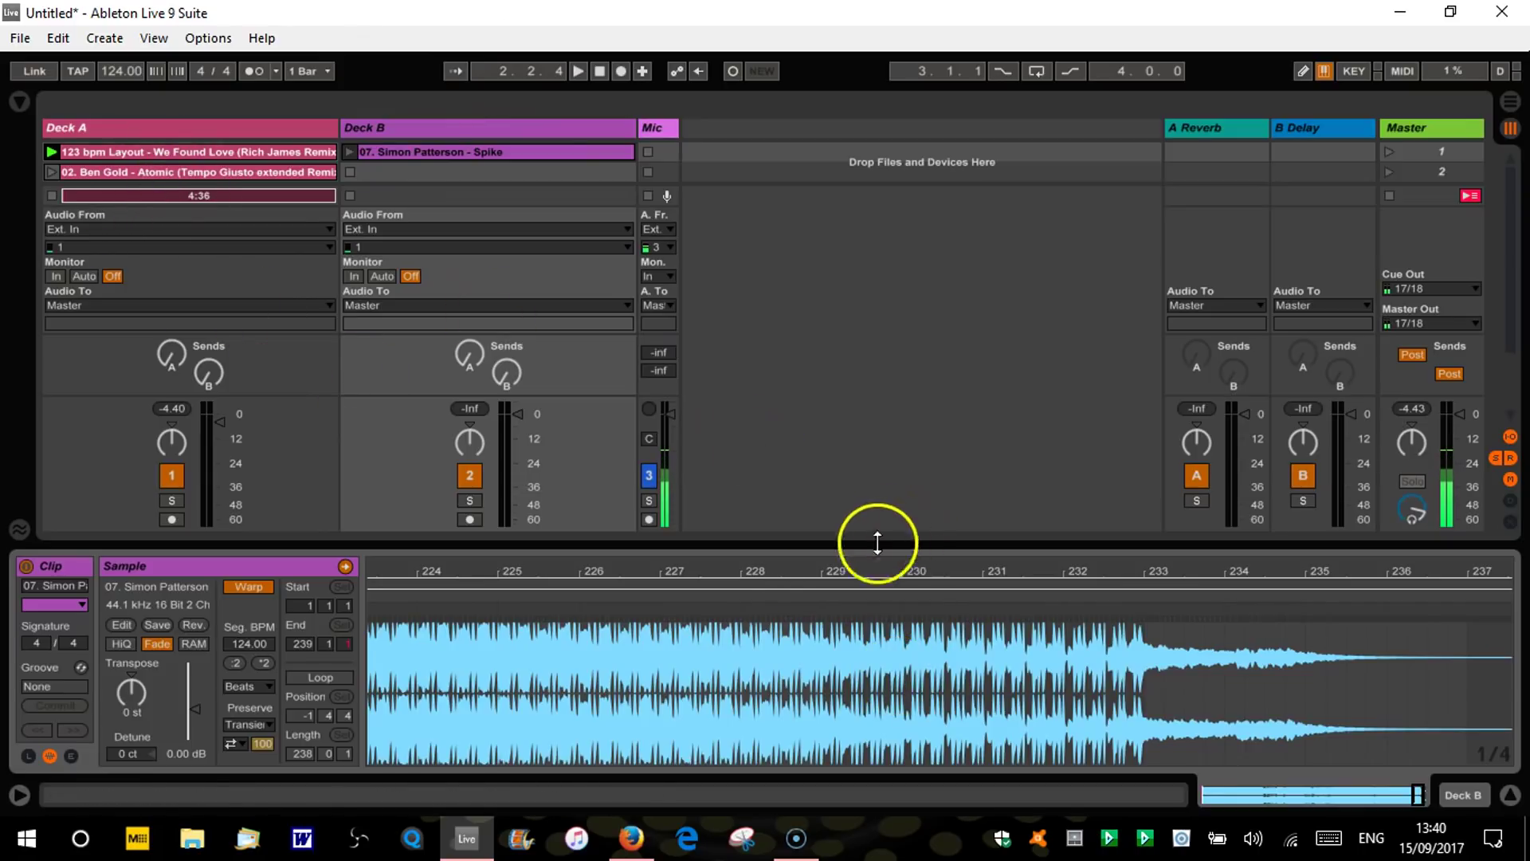
left_click(766, 598)
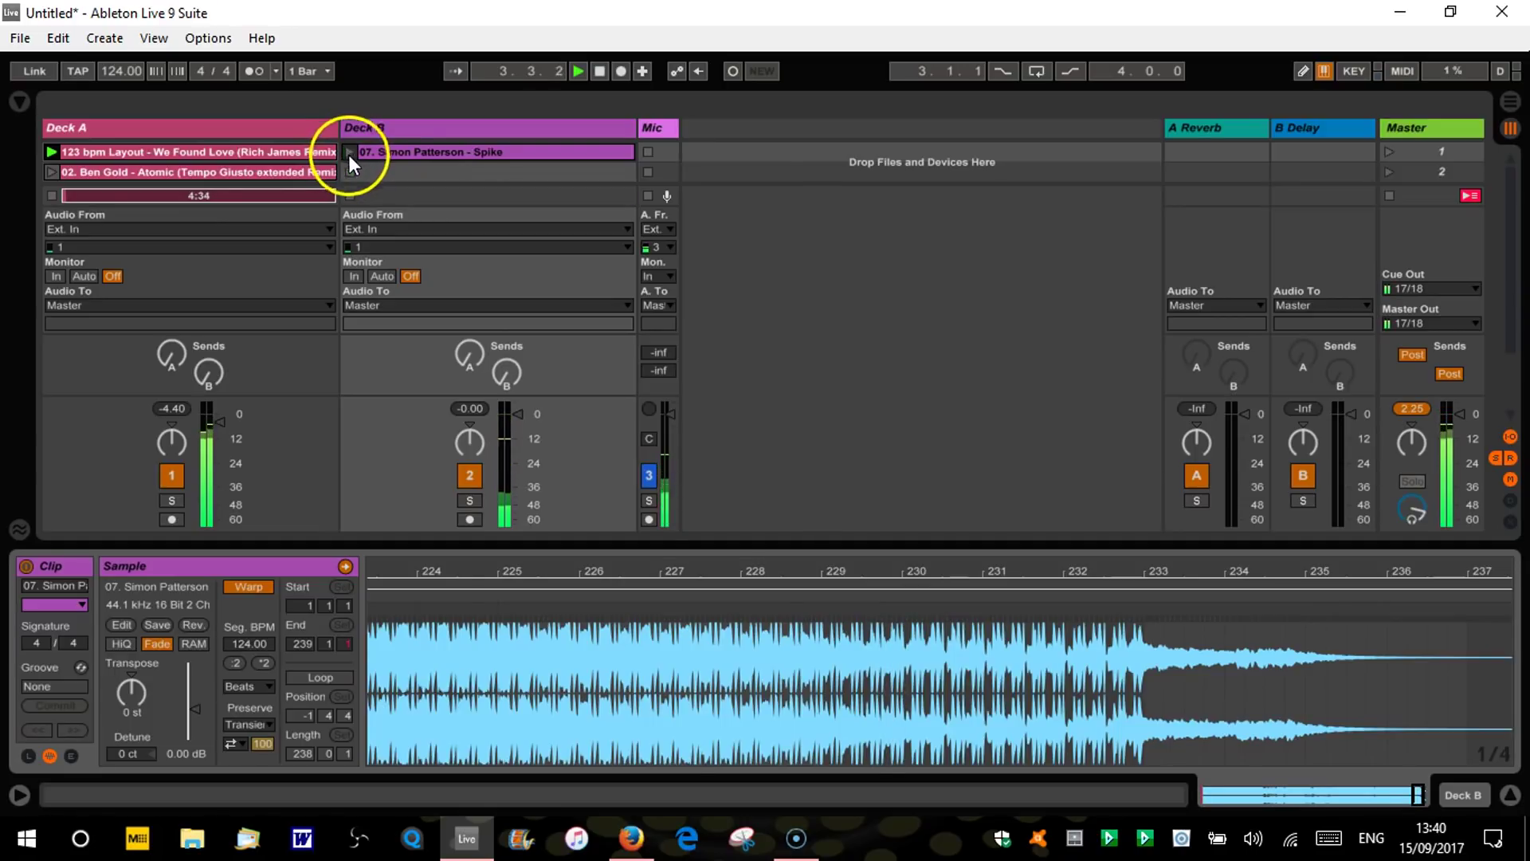
left_click(777, 598)
key("space")
left_click(355, 173)
Step: Play Layout from about bar 128, launch Spike on Deck B over its outro, and stop playback
left_click(270, 151)
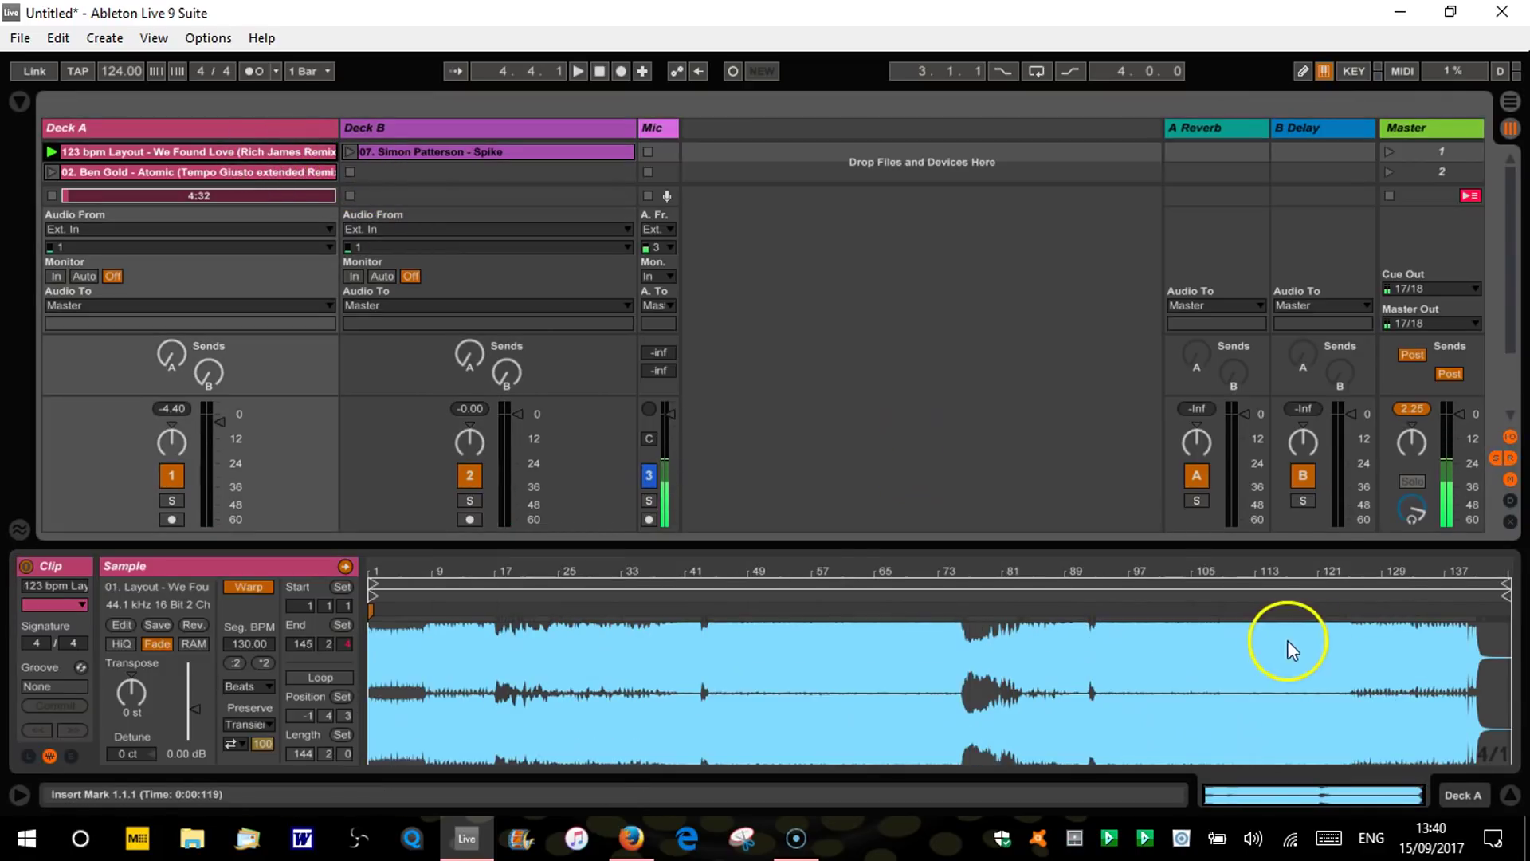
left_click(1384, 590)
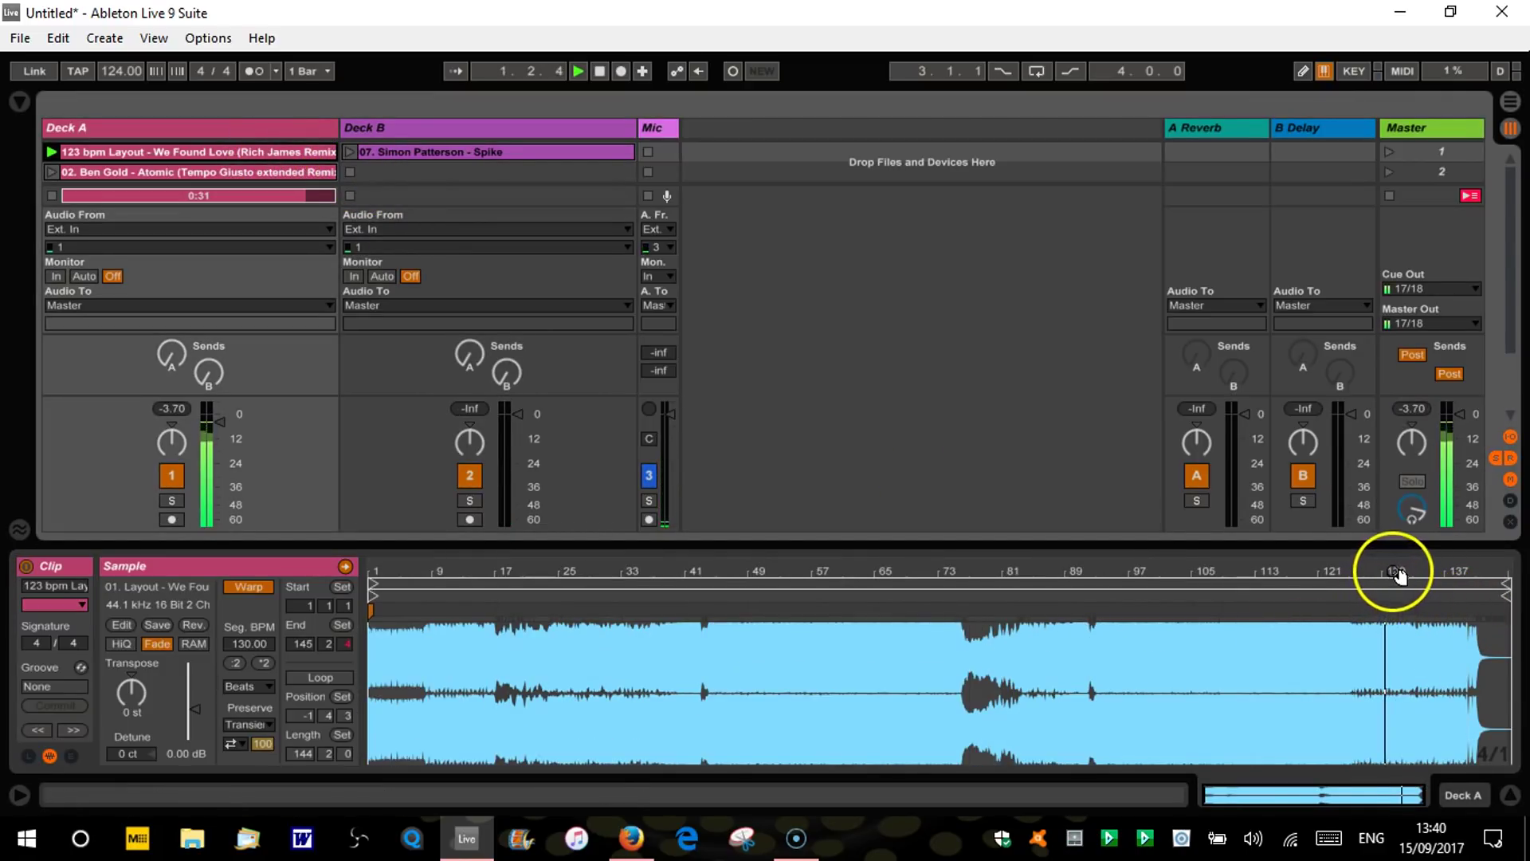
left_click_drag(1400, 575, 734, 588)
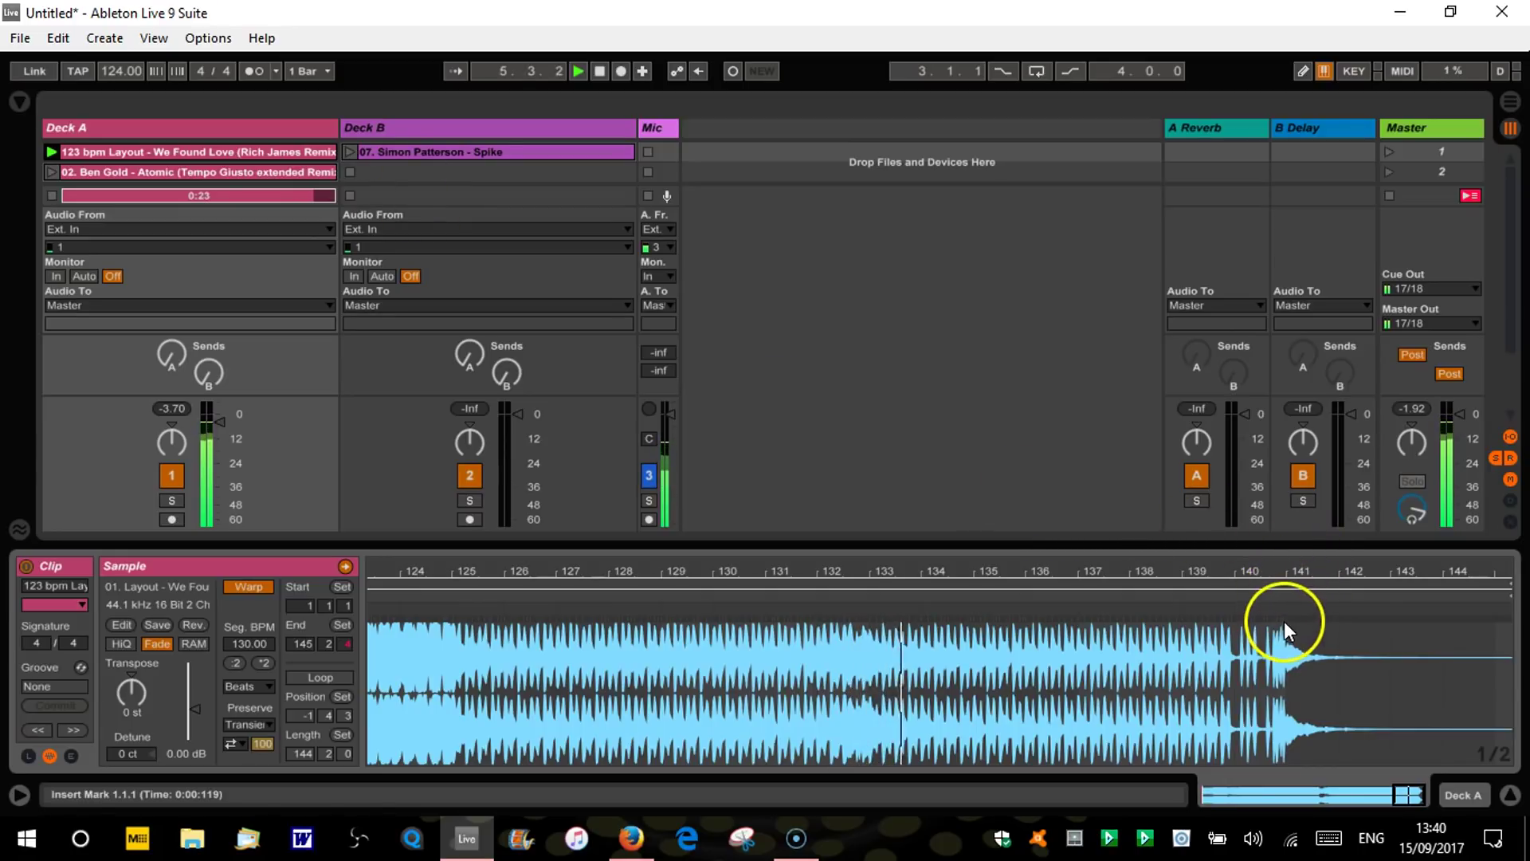
left_click(347, 151)
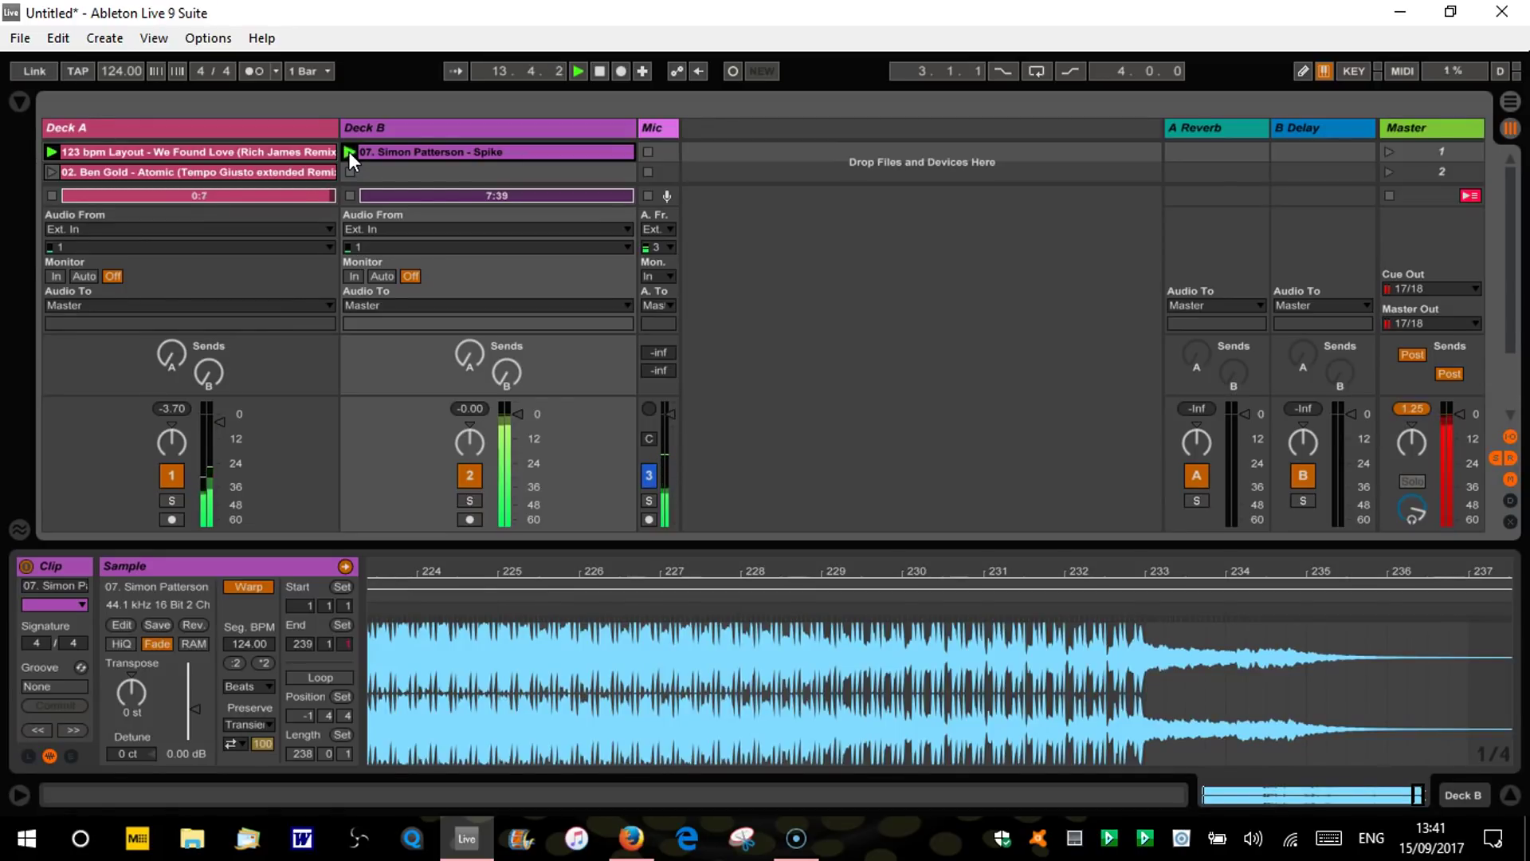
left_click(601, 72)
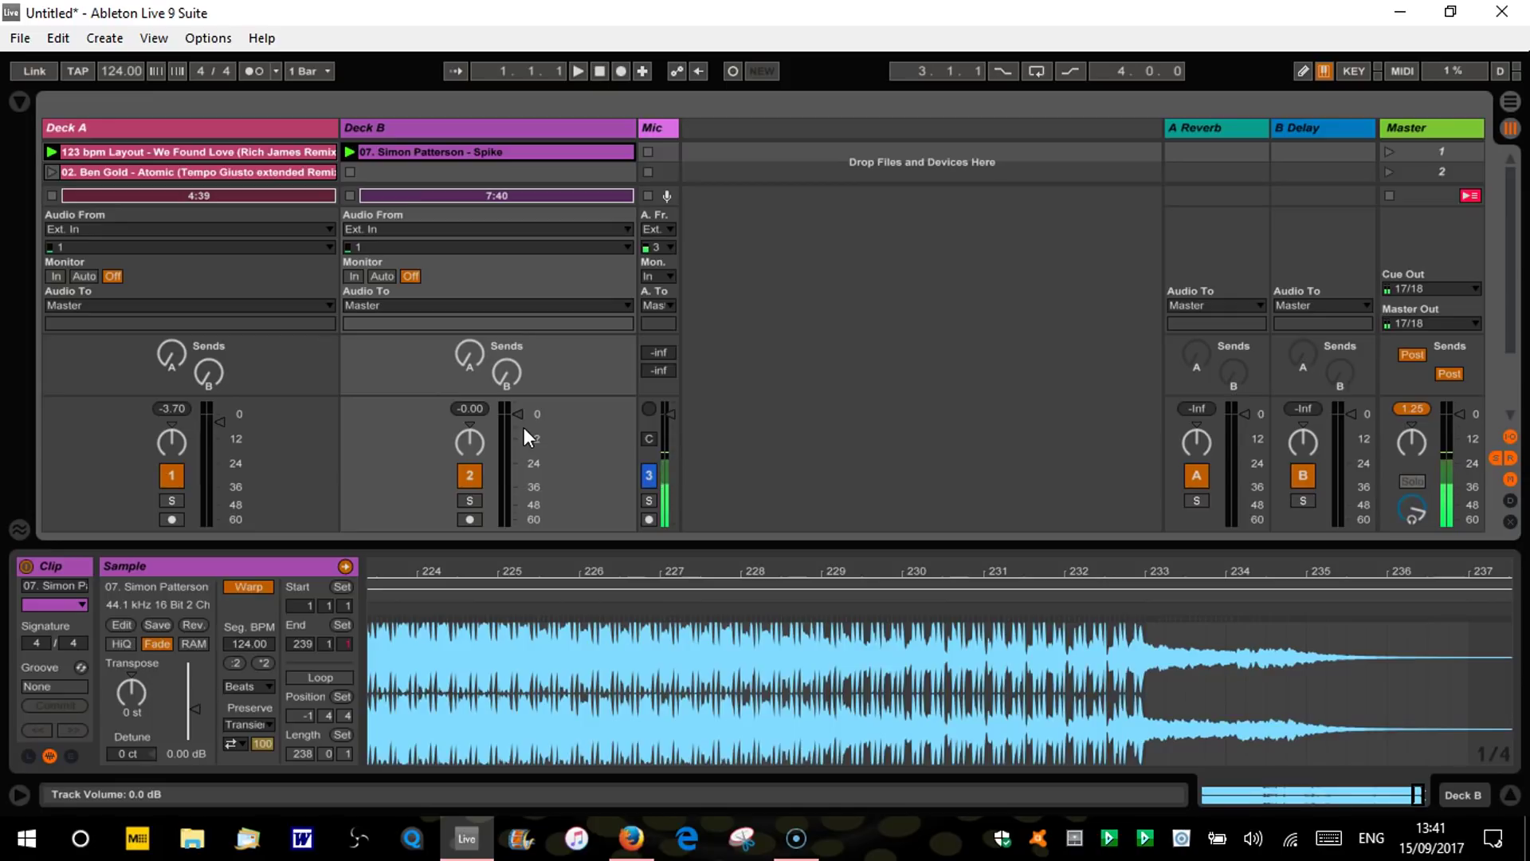
left_click(566, 78)
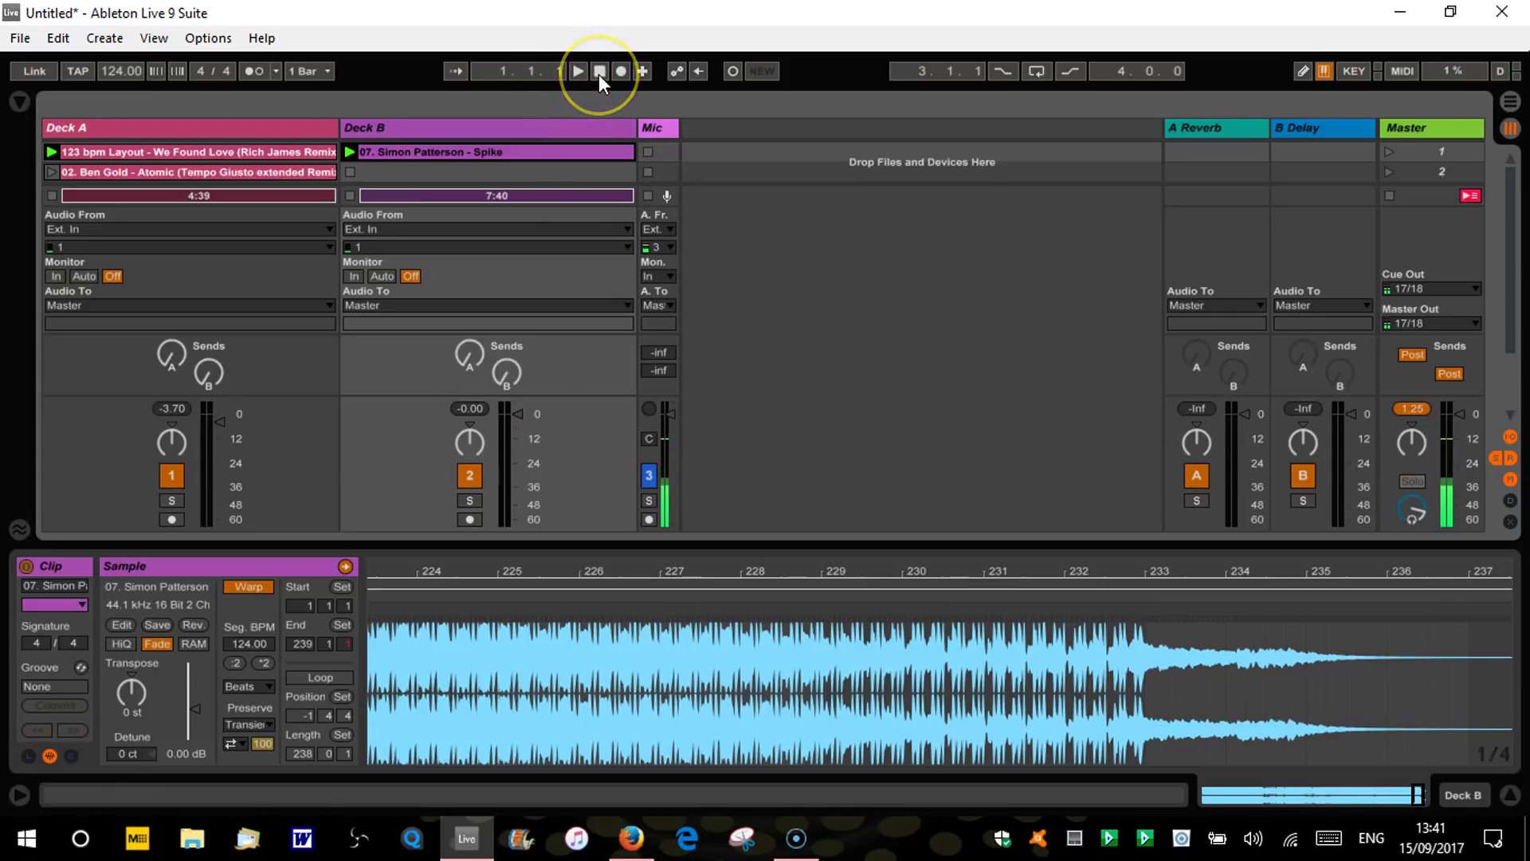